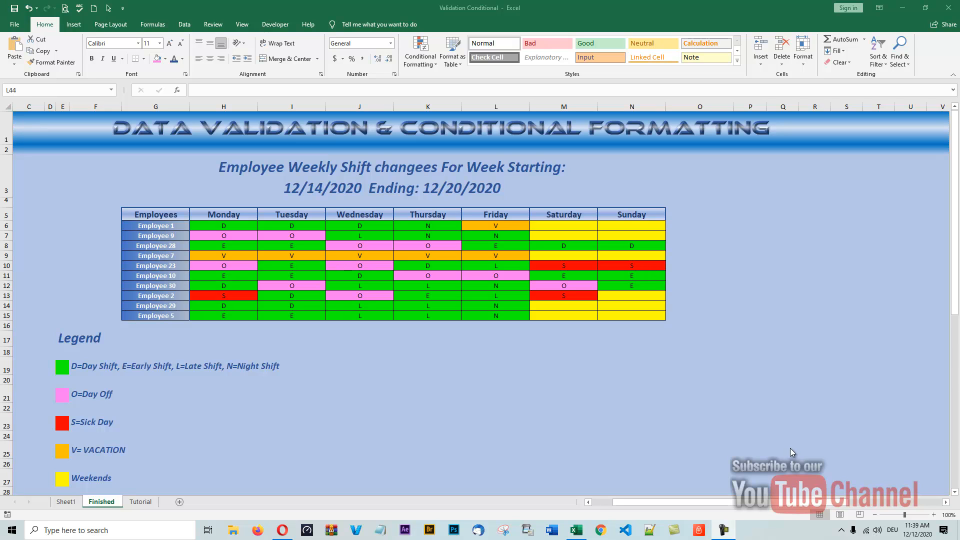
# - Review the validation criteria types offered in the Data Validation settings, and close them without applying a rule
pyautogui.click(183, 28)
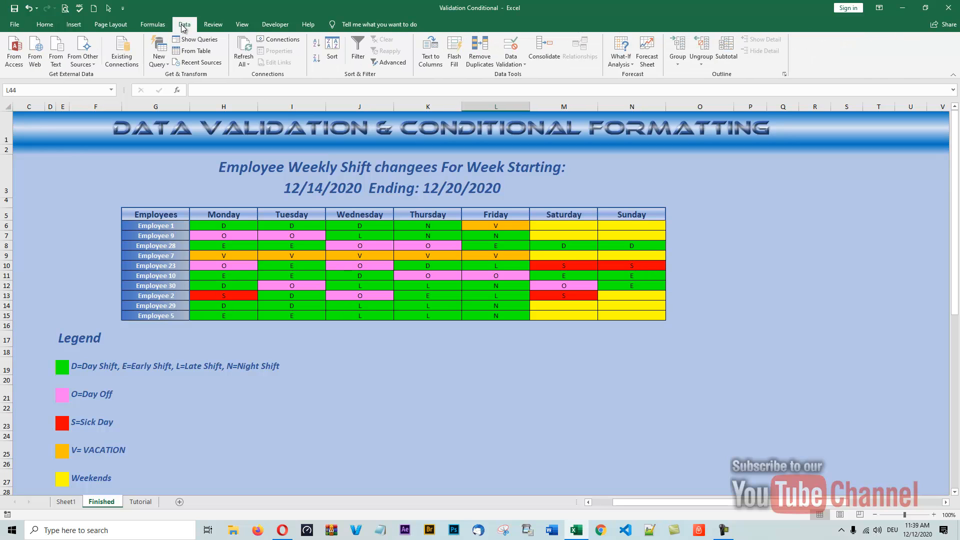
pyautogui.click(524, 64)
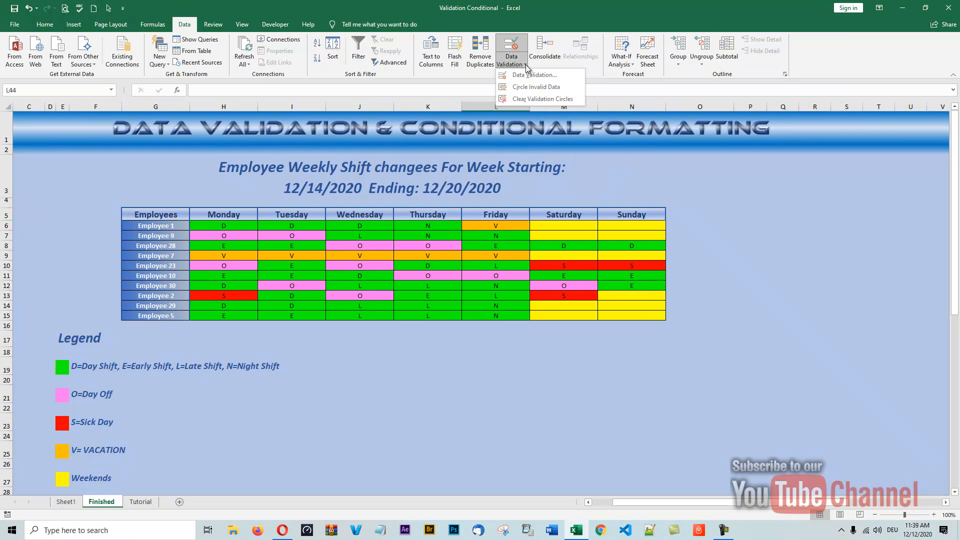
pyautogui.click(527, 76)
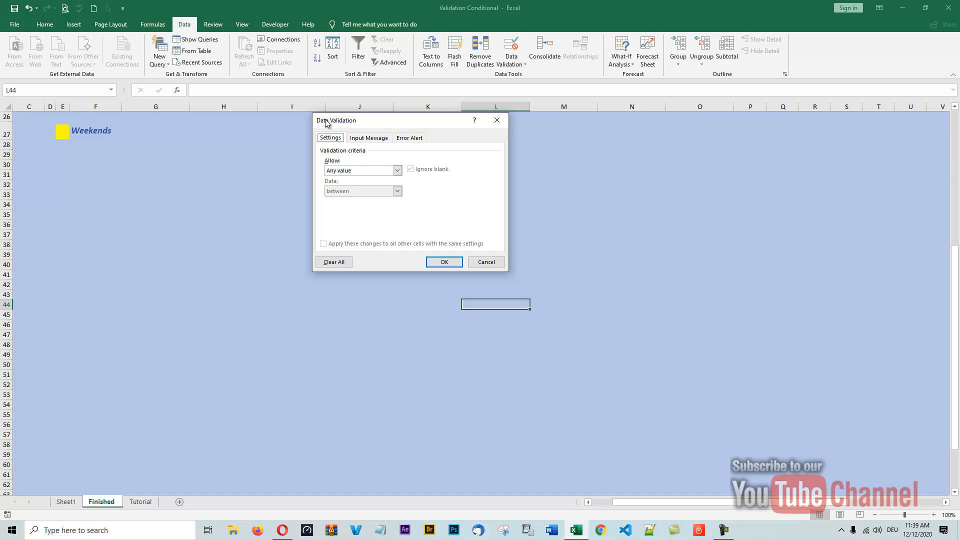
pyautogui.click(397, 171)
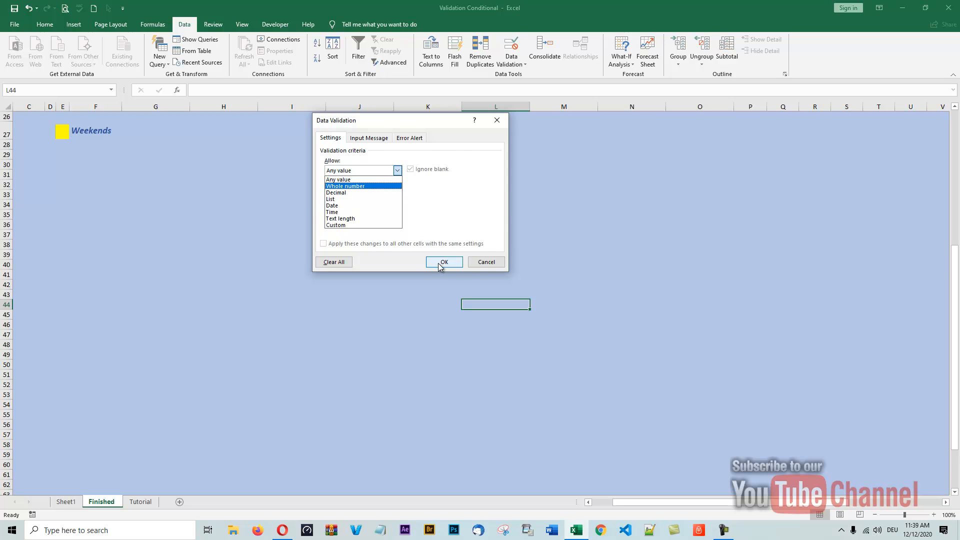
pyautogui.click(492, 263)
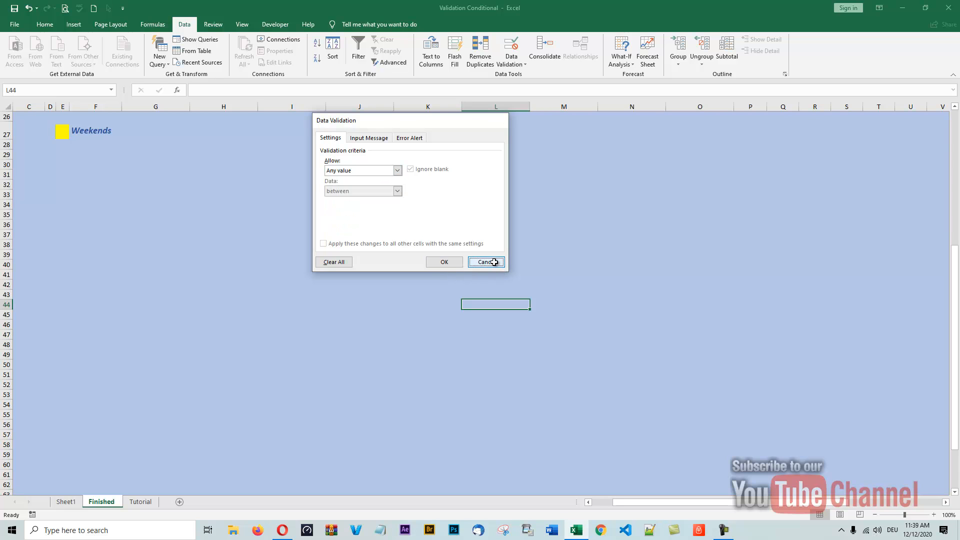
pyautogui.click(499, 265)
pyautogui.scroll(8, 490, 255)
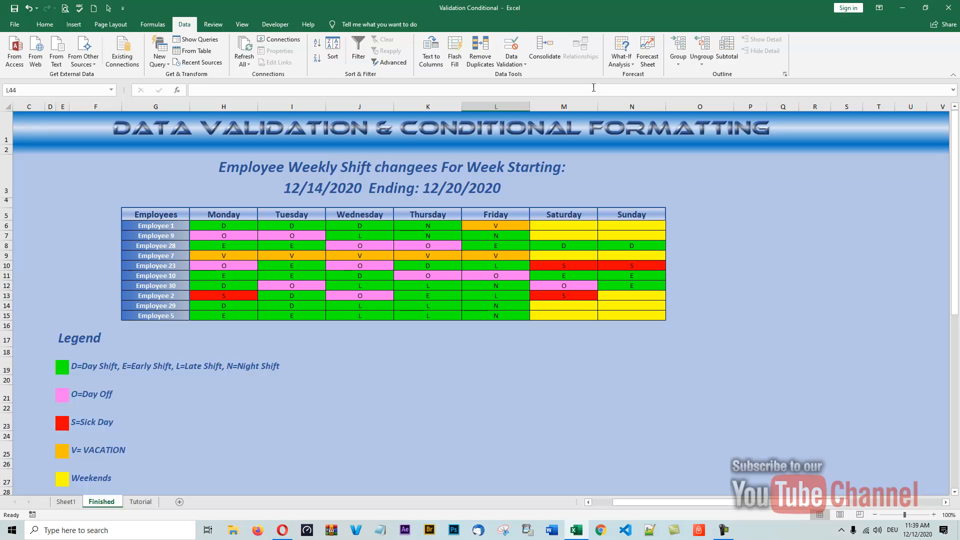
pyautogui.click(44, 24)
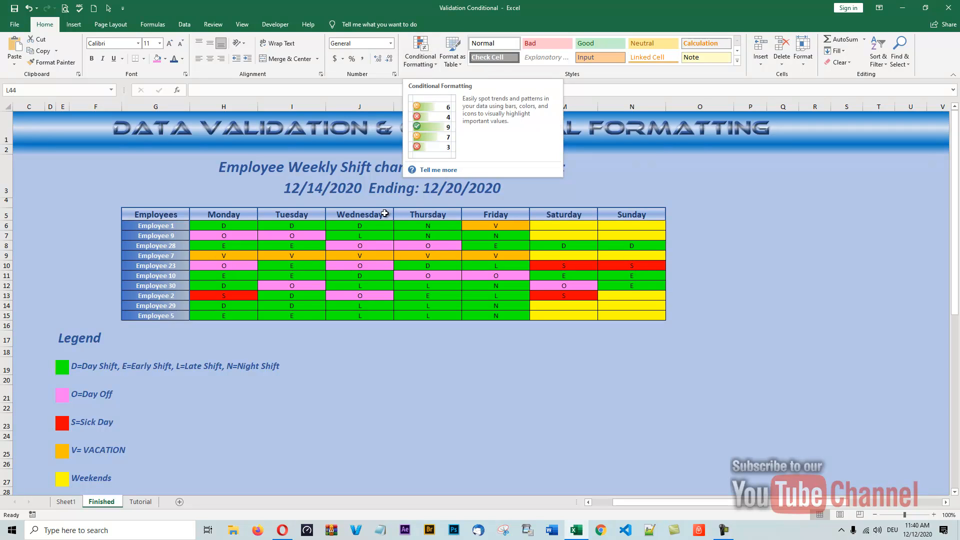
pyautogui.click(590, 389)
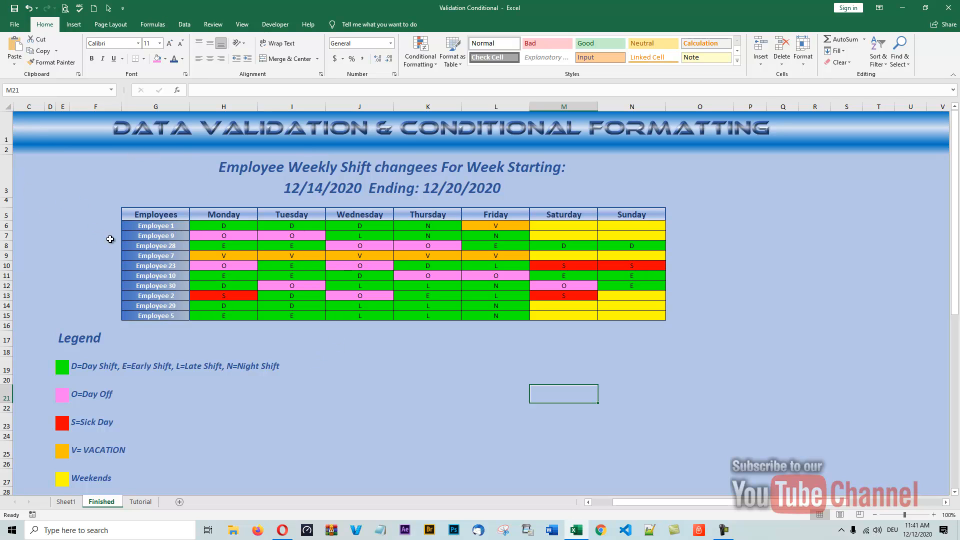
# - Browse the employee list in cell G6 and select Employee 2 as the first employee
pyautogui.click(177, 227)
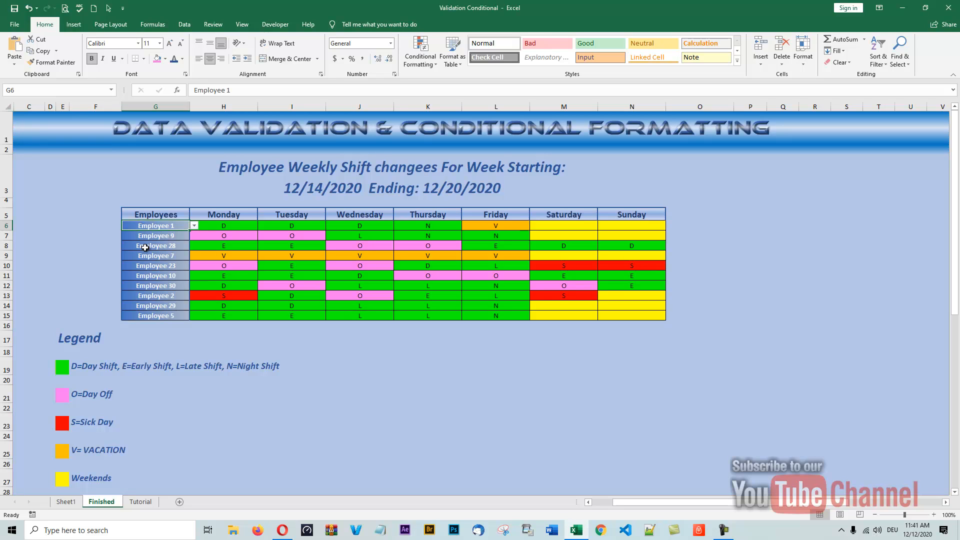
pyautogui.click(194, 226)
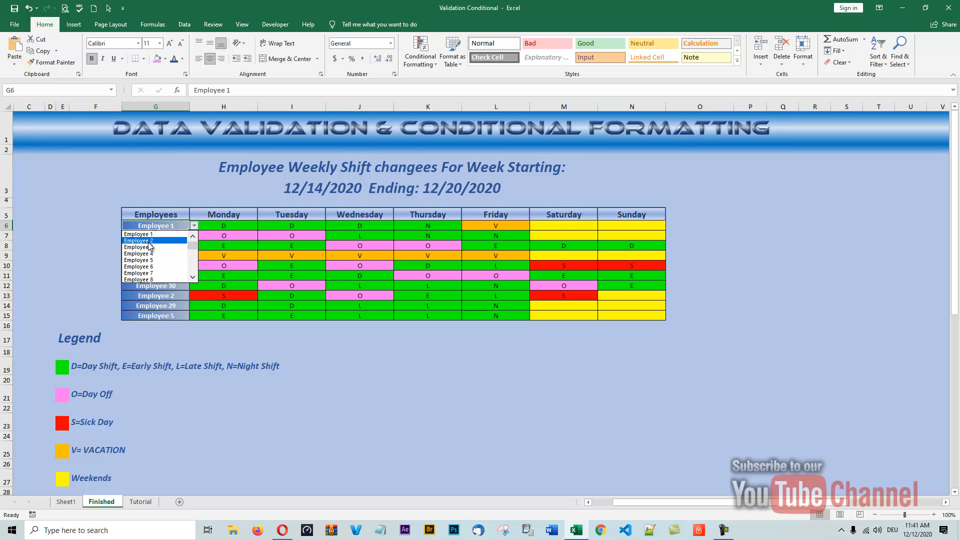
pyautogui.moveTo(193, 244); pyautogui.dragTo(194, 279)
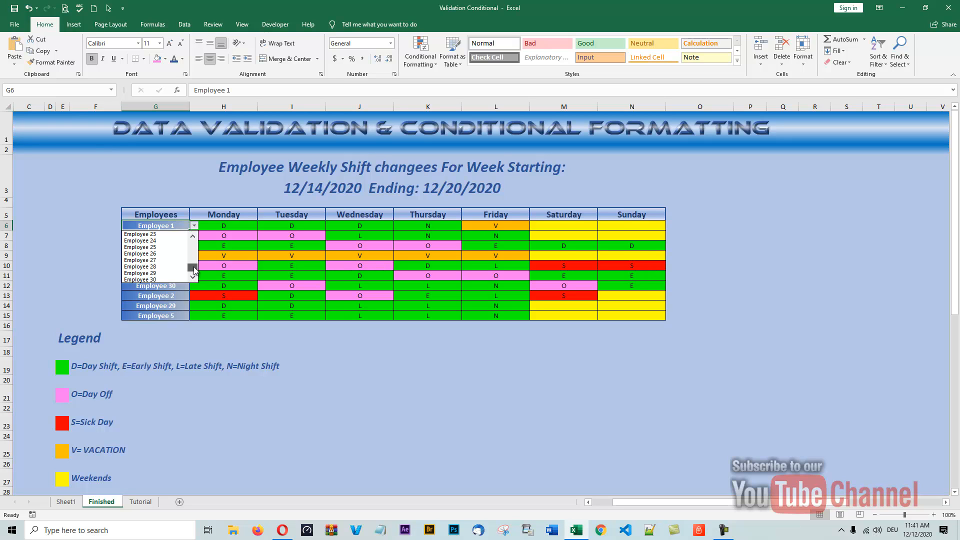
pyautogui.moveTo(193, 273); pyautogui.dragTo(193, 250)
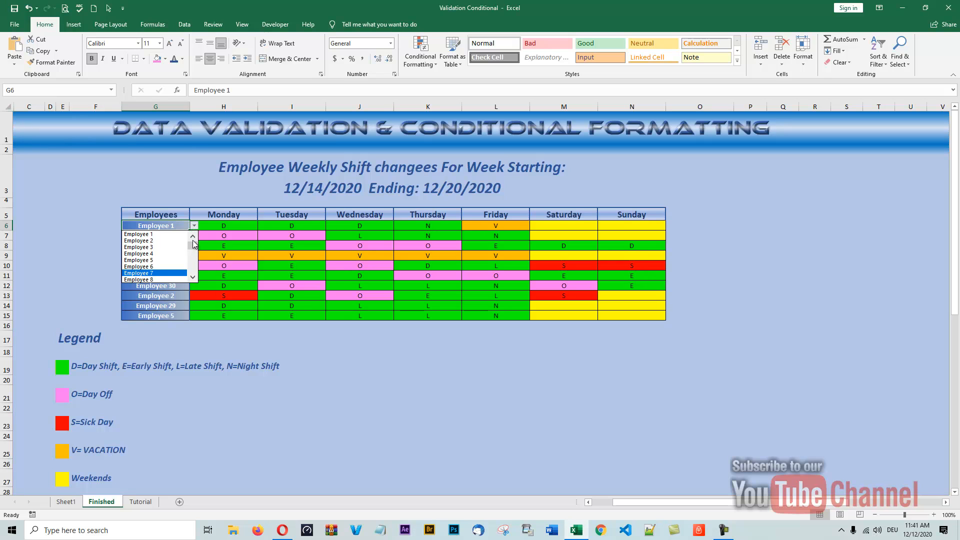
pyautogui.click(136, 242)
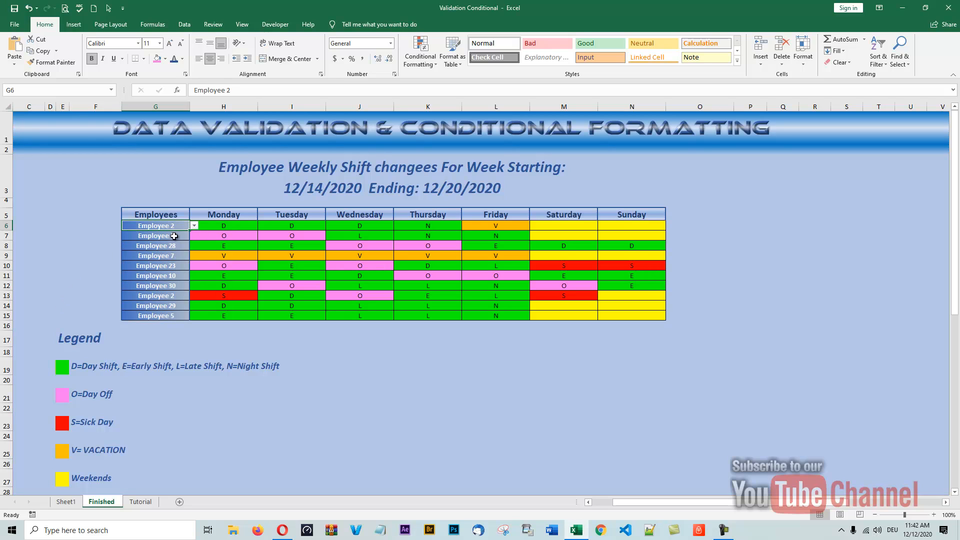
# - Switch the first employee in cell G6 to Employee 3, and set it back to Employee 1
pyautogui.click(194, 226)
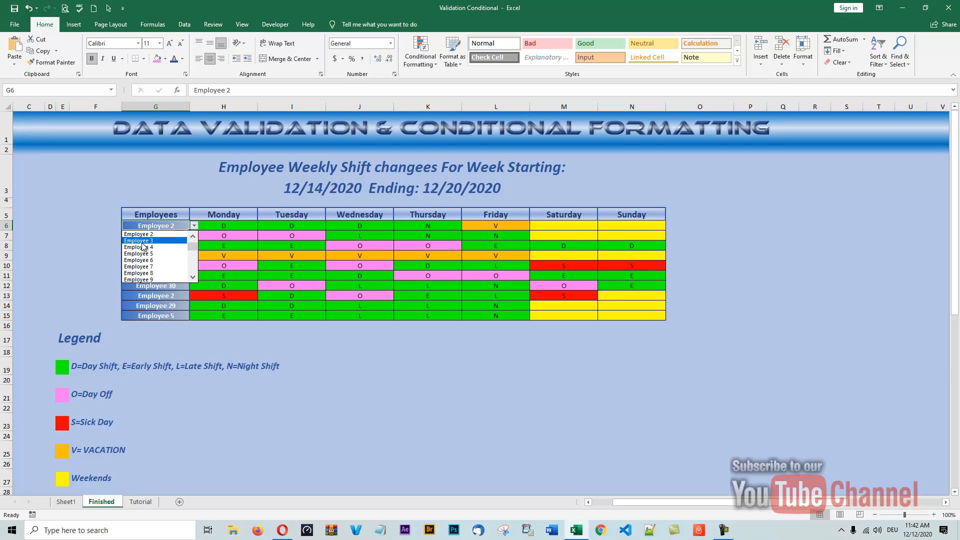
pyautogui.click(139, 240)
pyautogui.click(194, 226)
pyautogui.scroll(1, 191, 238)
pyautogui.click(137, 234)
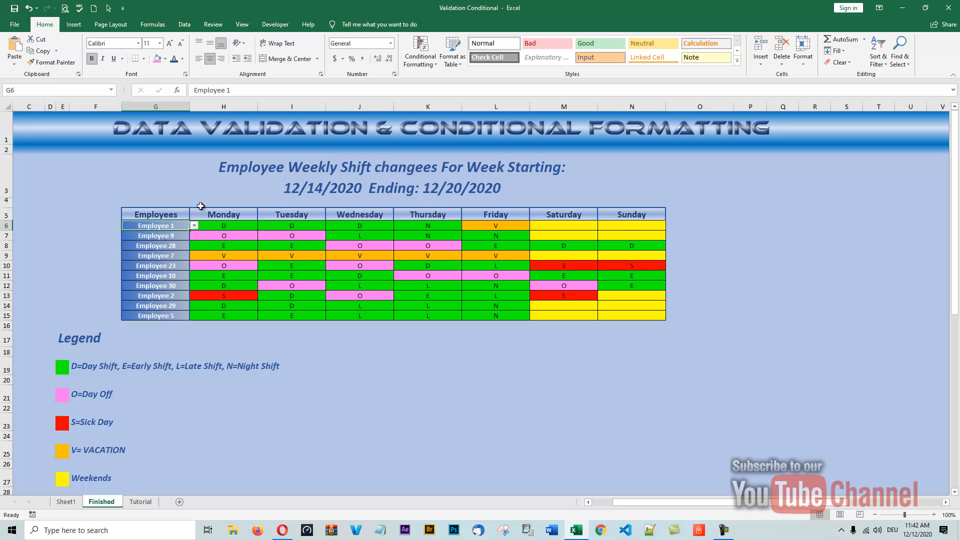
# - Check each remaining employee cell from G7 to G15 for a validation list
pyautogui.click(178, 236)
pyautogui.click(177, 246)
pyautogui.click(180, 256)
pyautogui.click(180, 267)
pyautogui.click(181, 277)
pyautogui.click(180, 287)
pyautogui.click(179, 297)
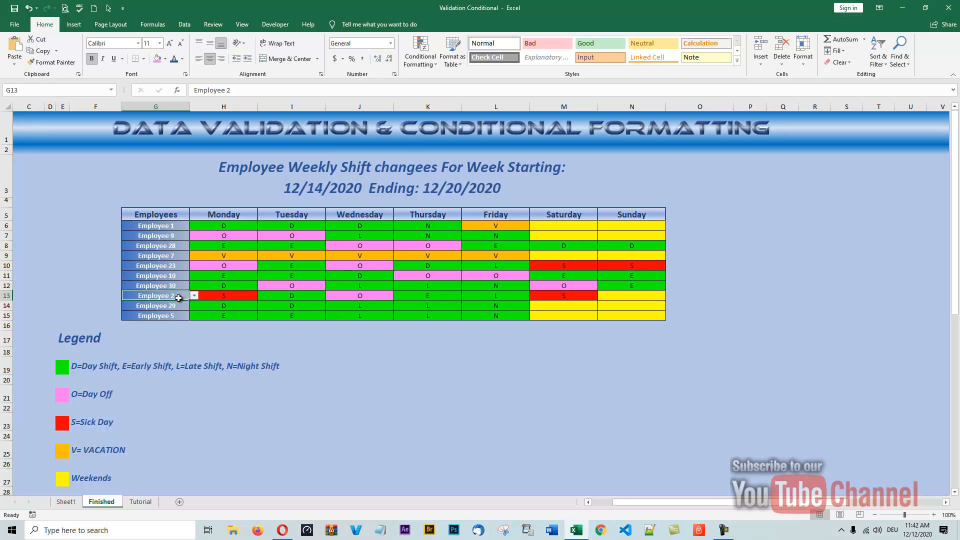
pyautogui.click(178, 306)
pyautogui.click(178, 316)
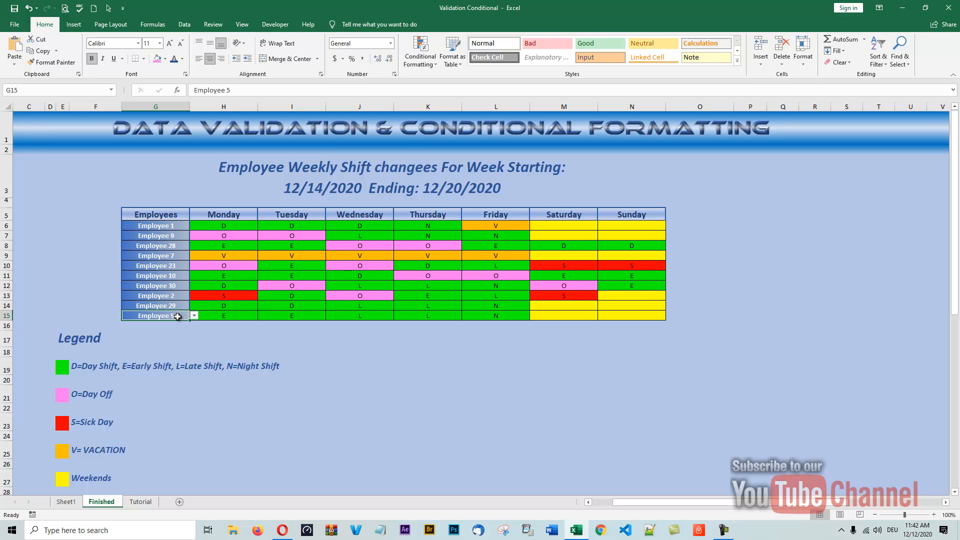
pyautogui.click(198, 338)
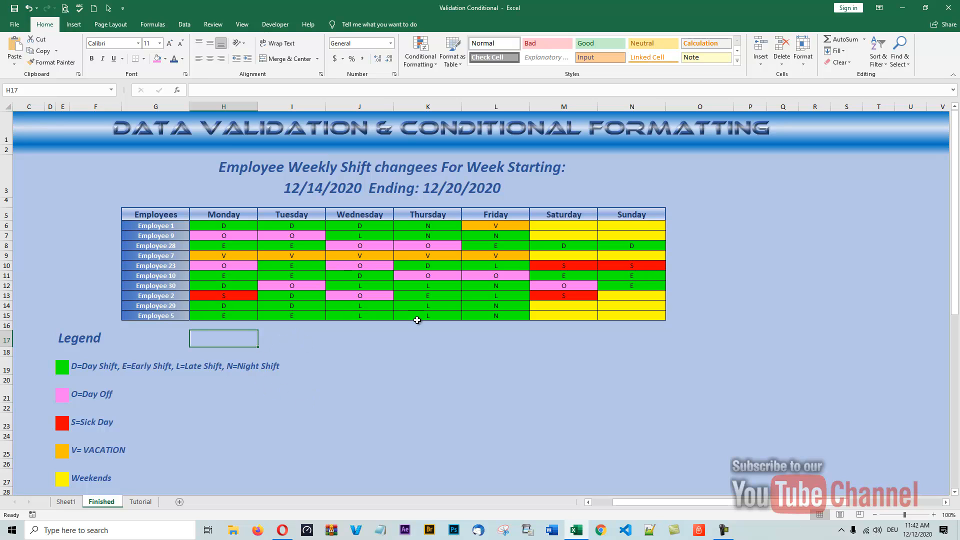
# - Try the sick code S as Employee 1's Monday shift in cell H6, and set it back to D
pyautogui.click(230, 226)
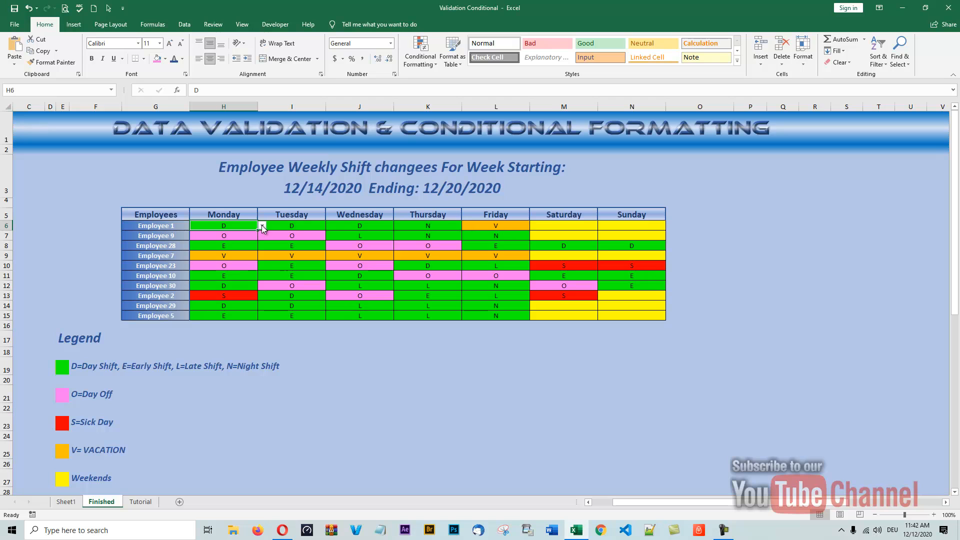
pyautogui.click(262, 226)
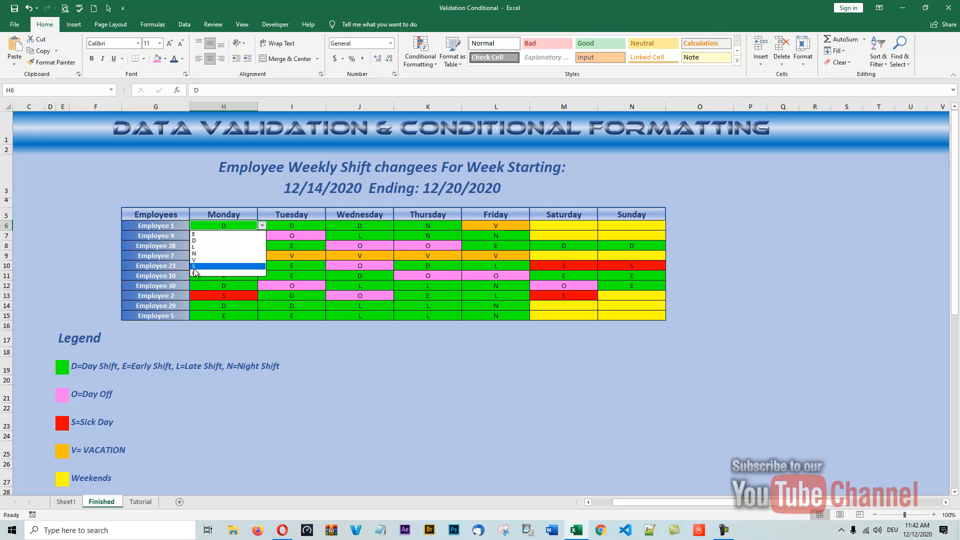
pyautogui.click(195, 272)
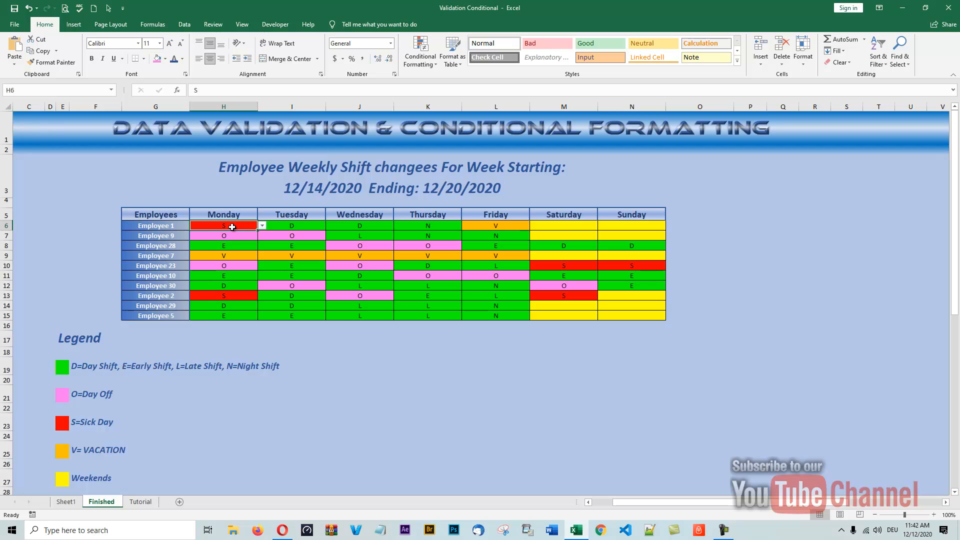
pyautogui.click(263, 226)
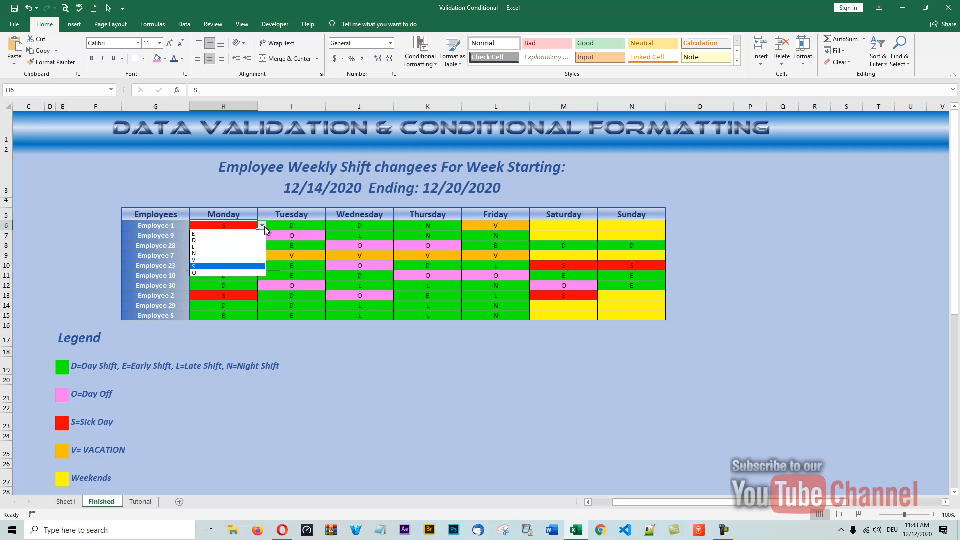
pyautogui.click(195, 240)
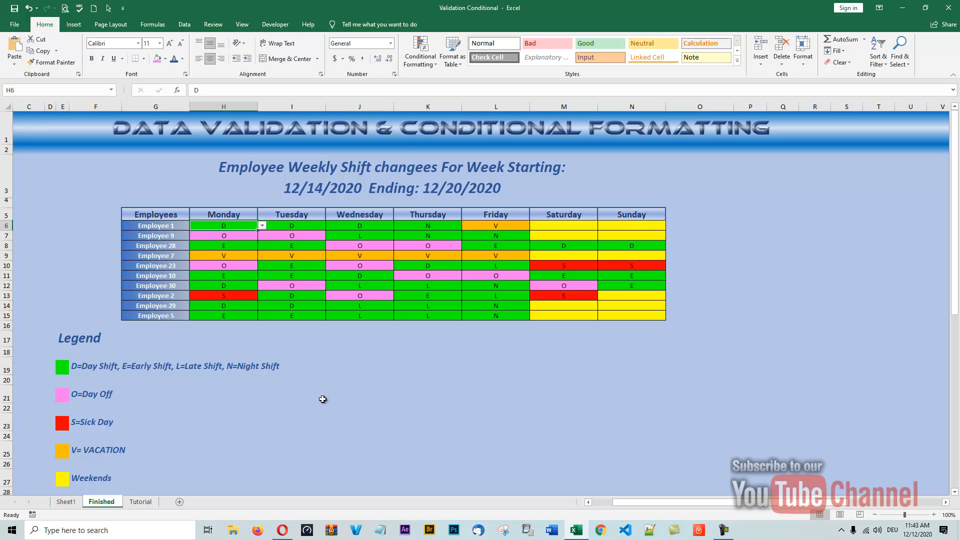
# - Examine the employee, shift code and color reference tables in columns AB to AH, and return to the schedule
pyautogui.click(337, 390)
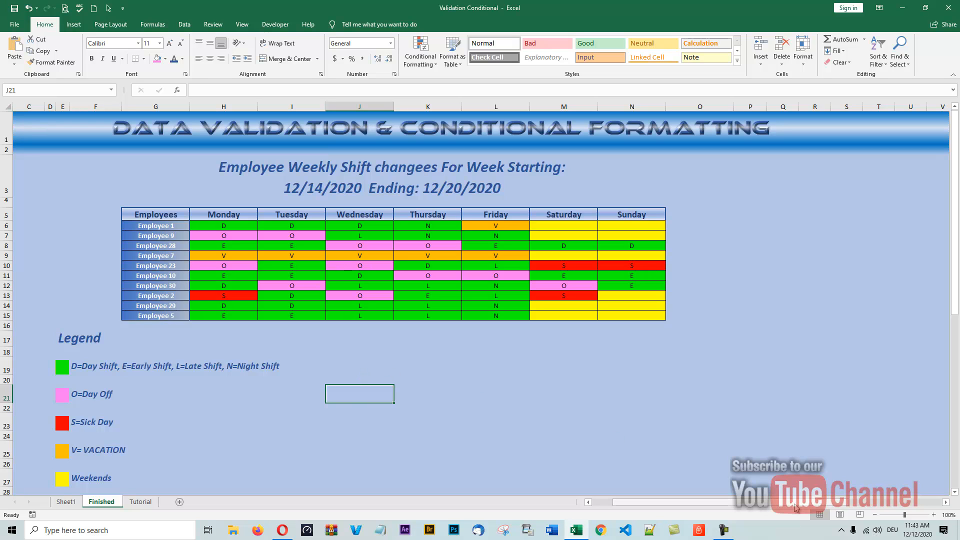
pyautogui.moveTo(751, 508); pyautogui.dragTo(873, 509)
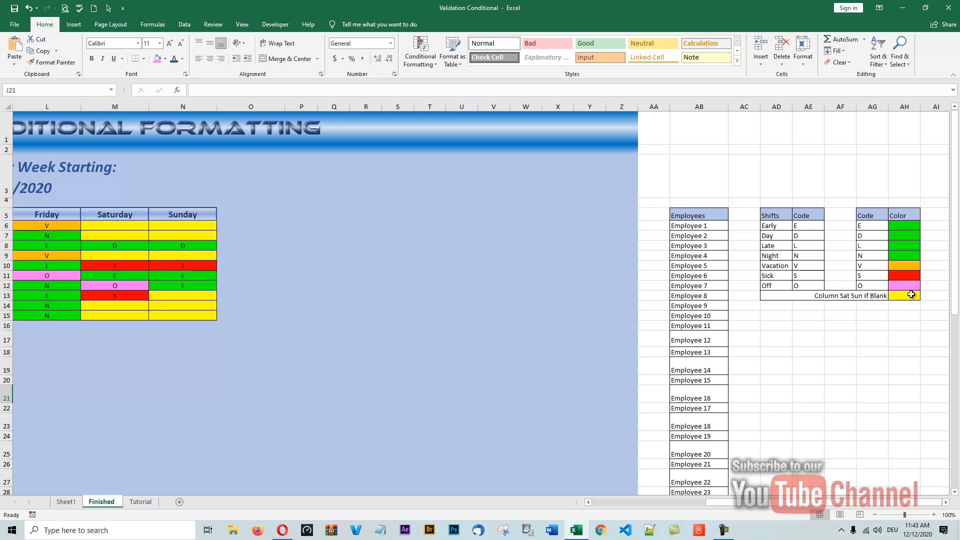
pyautogui.moveTo(882, 504); pyautogui.dragTo(763, 510)
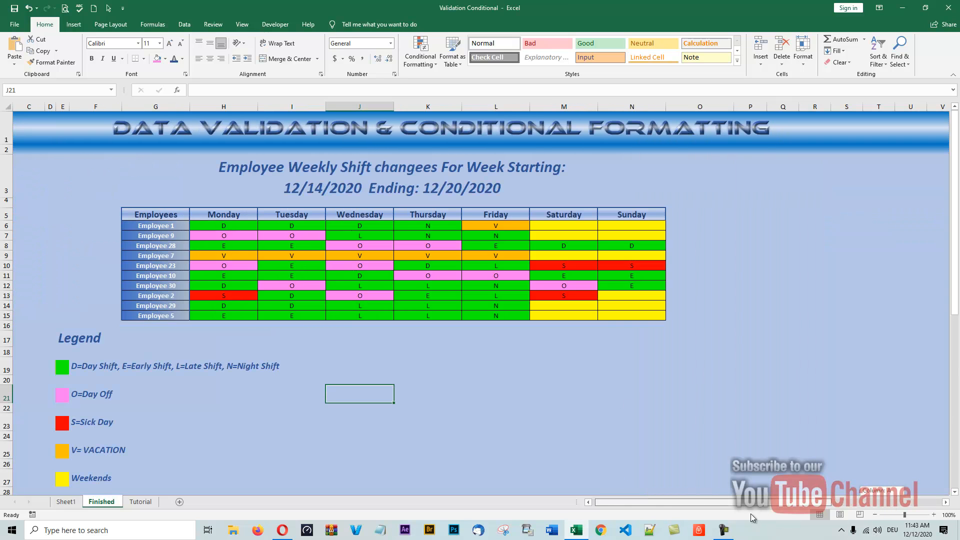
# - Clear Employee 28's Saturday shift in cell M8
pyautogui.click(579, 245)
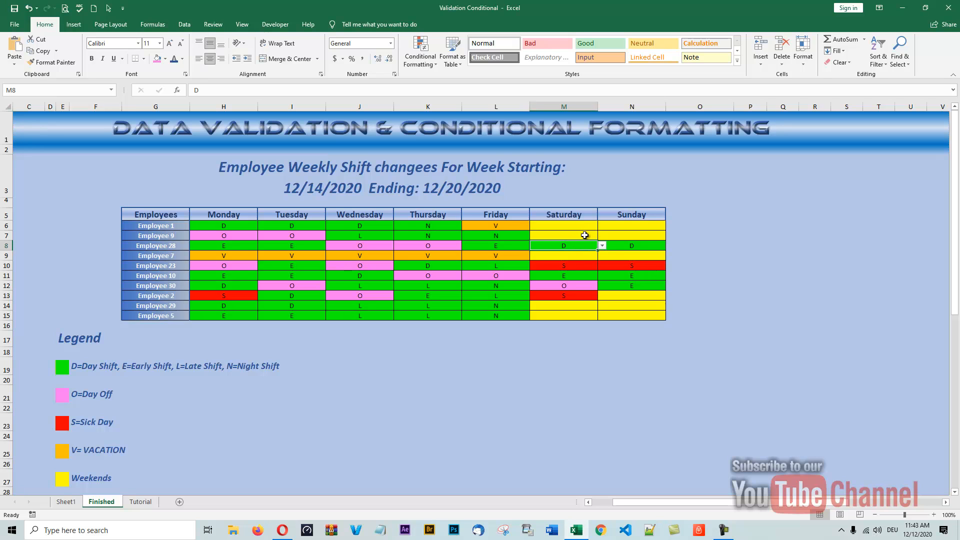
pyautogui.press('BackSpace')
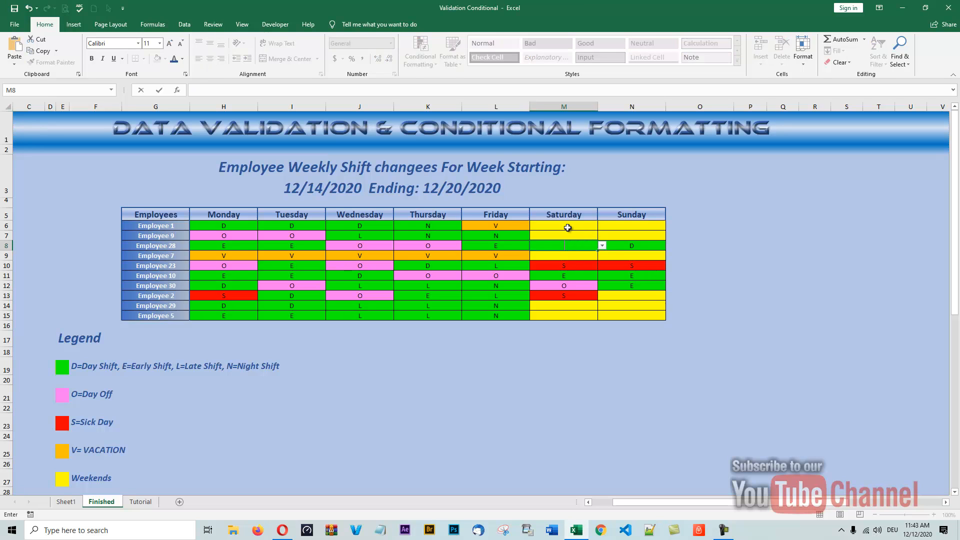
pyautogui.click(608, 365)
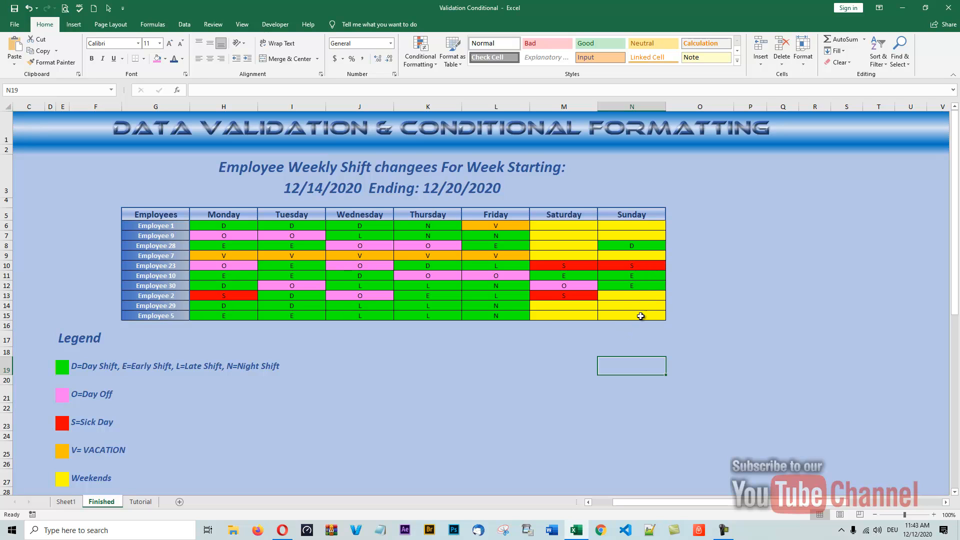
# - Set Employee 28's Saturday shift in cell M8 to S from its validation list
pyautogui.click(569, 244)
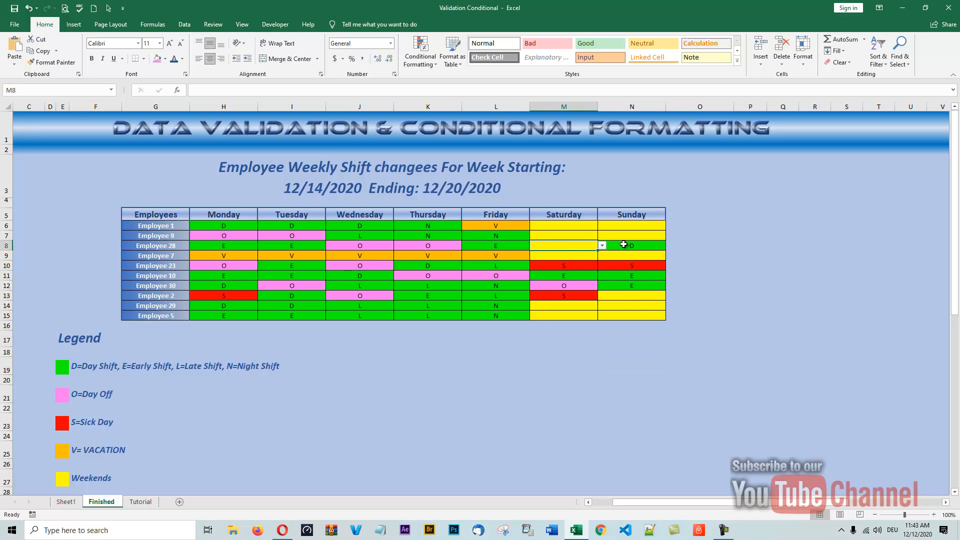
pyautogui.click(601, 245)
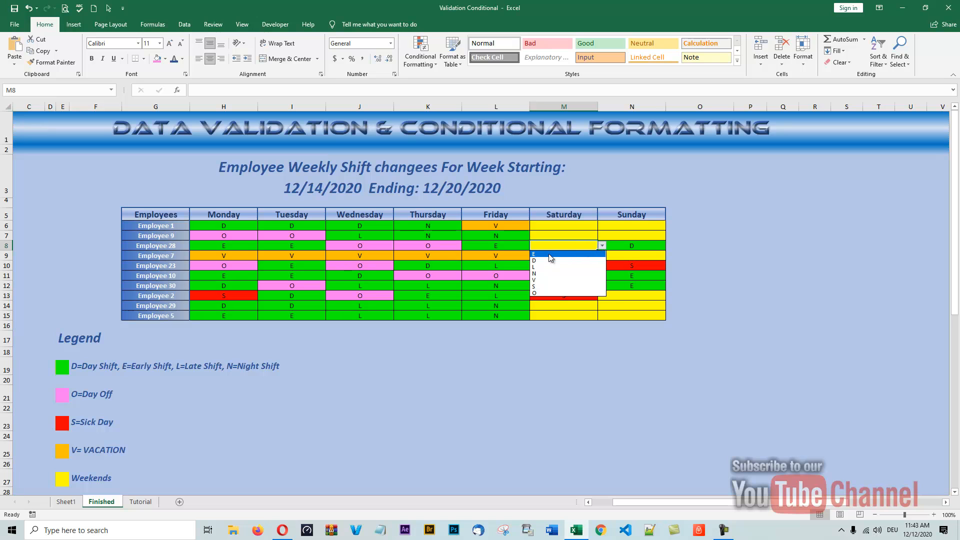
pyautogui.click(539, 287)
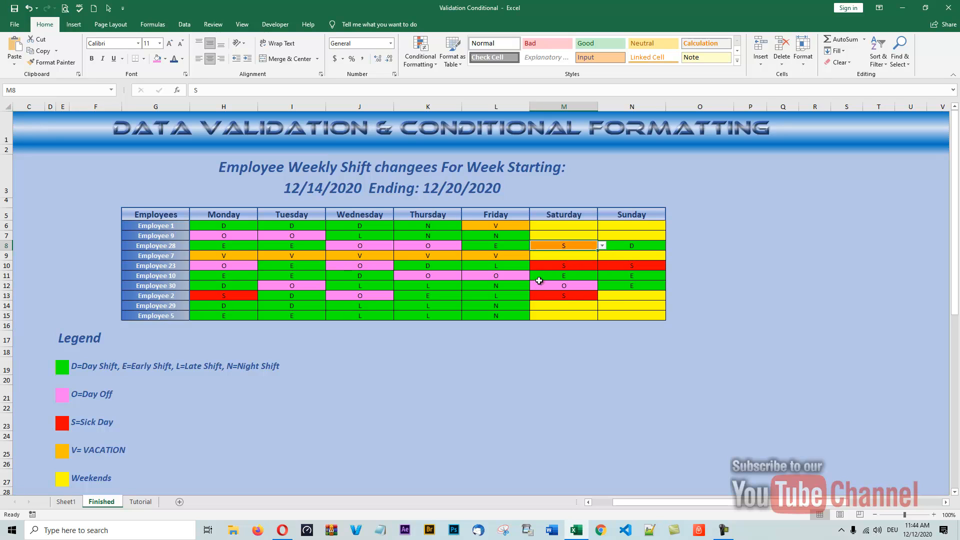
pyautogui.click(567, 370)
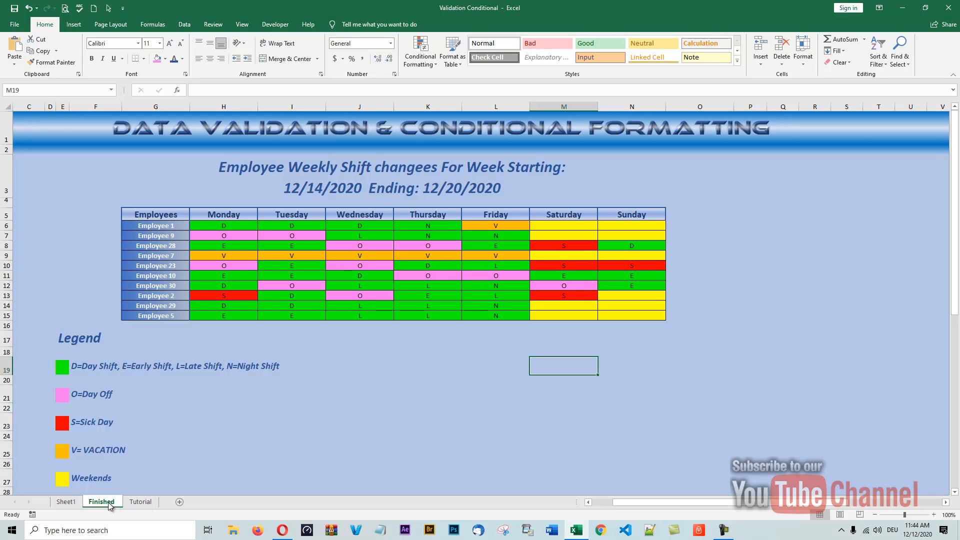
# - Look at the Tutorial sheet and return to the Finished sheet
pyautogui.click(140, 502)
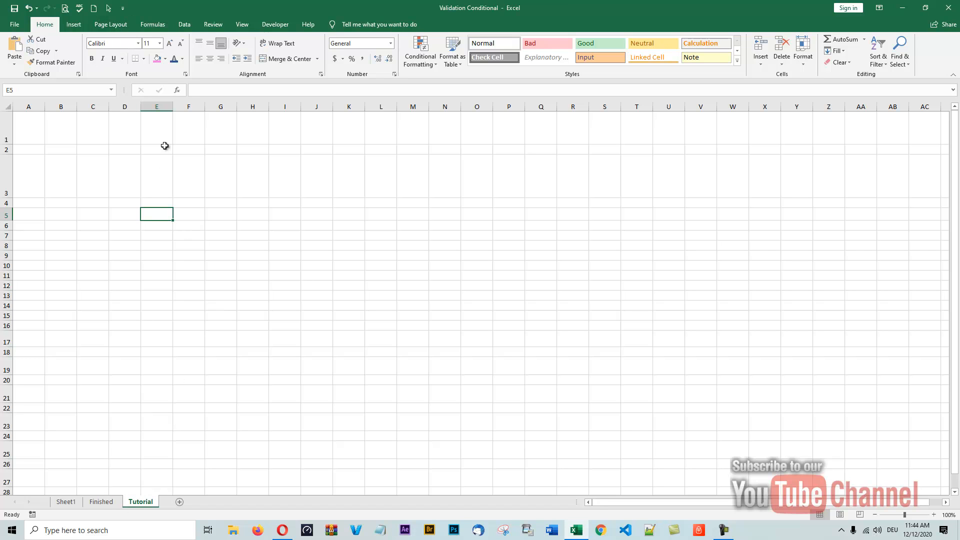
pyautogui.click(101, 502)
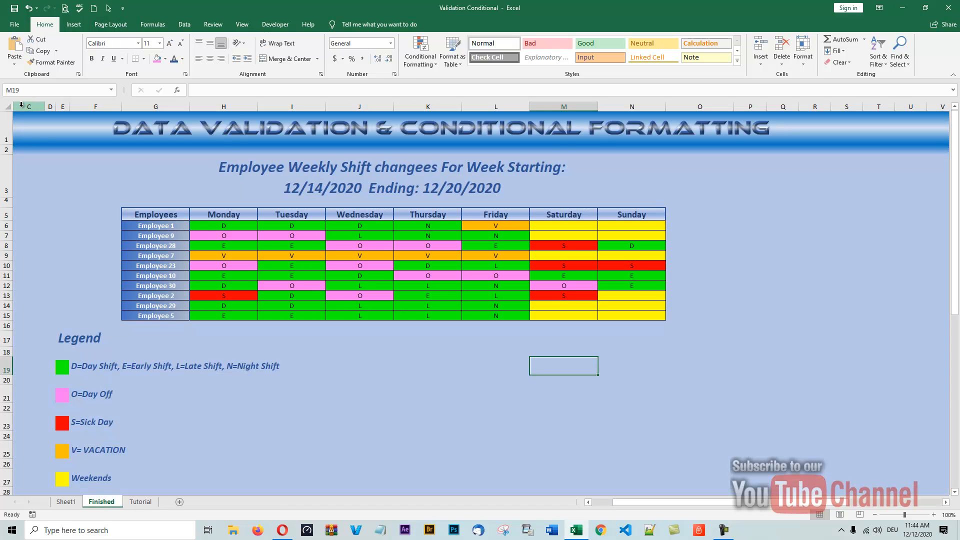
# - Unhide columns A and B on the Finished sheet
pyautogui.moveTo(21, 106); pyautogui.dragTo(7, 114)
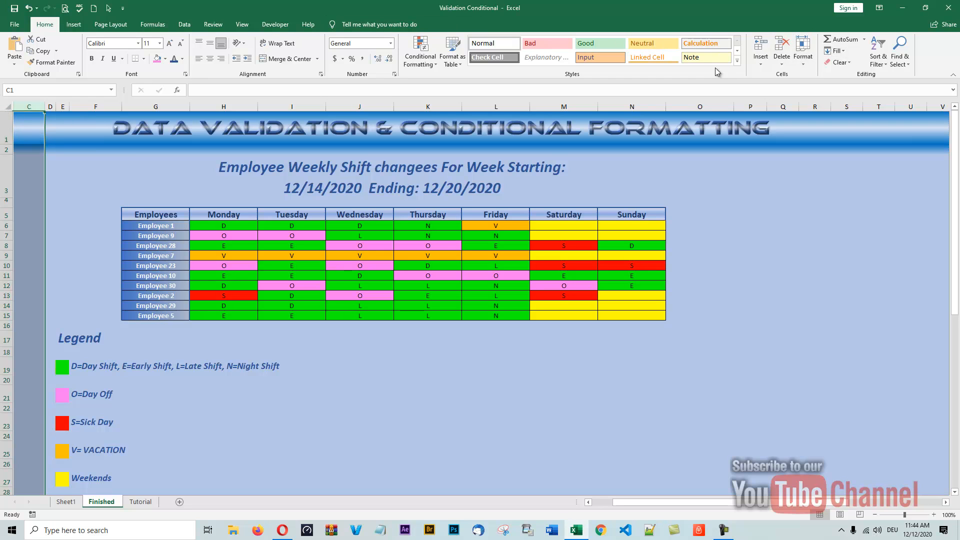
pyautogui.rightClick(30, 107)
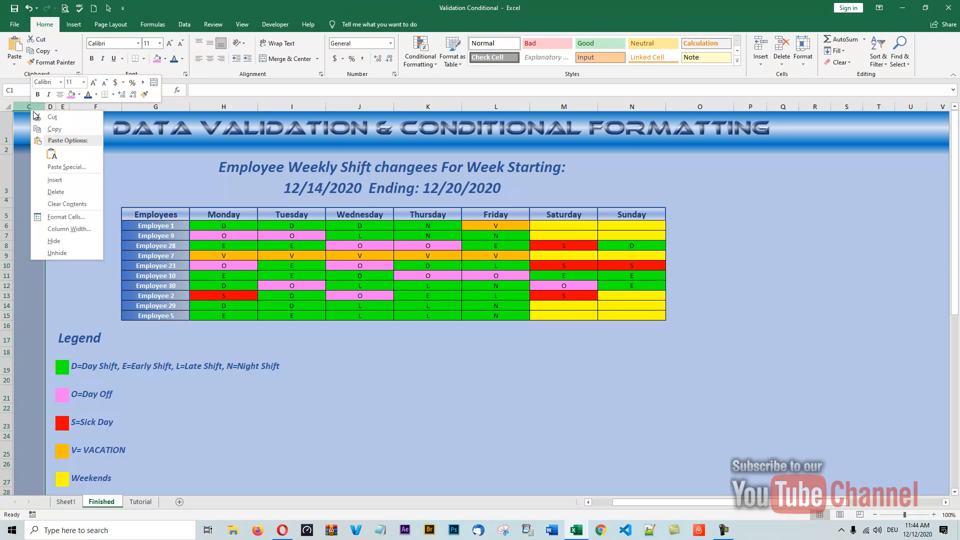
pyautogui.click(57, 254)
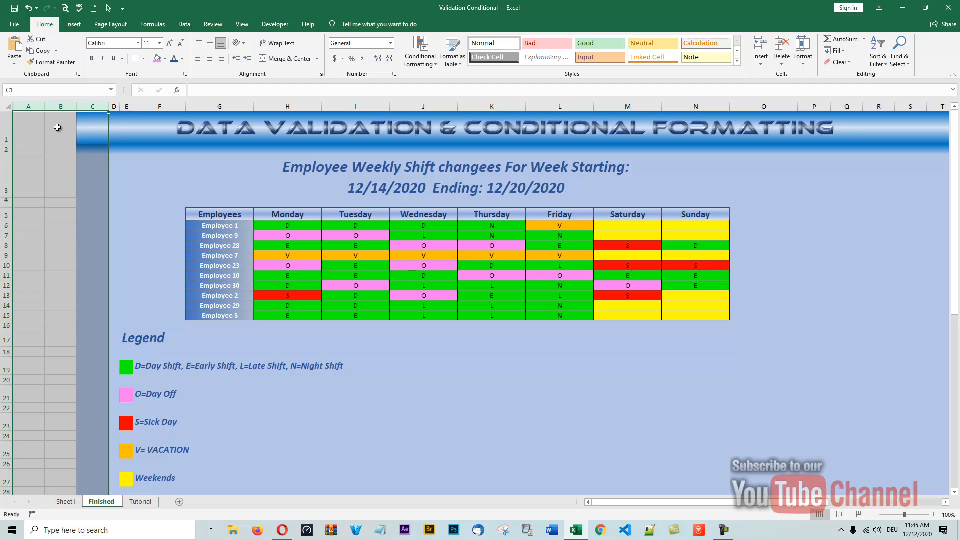
pyautogui.click(58, 130)
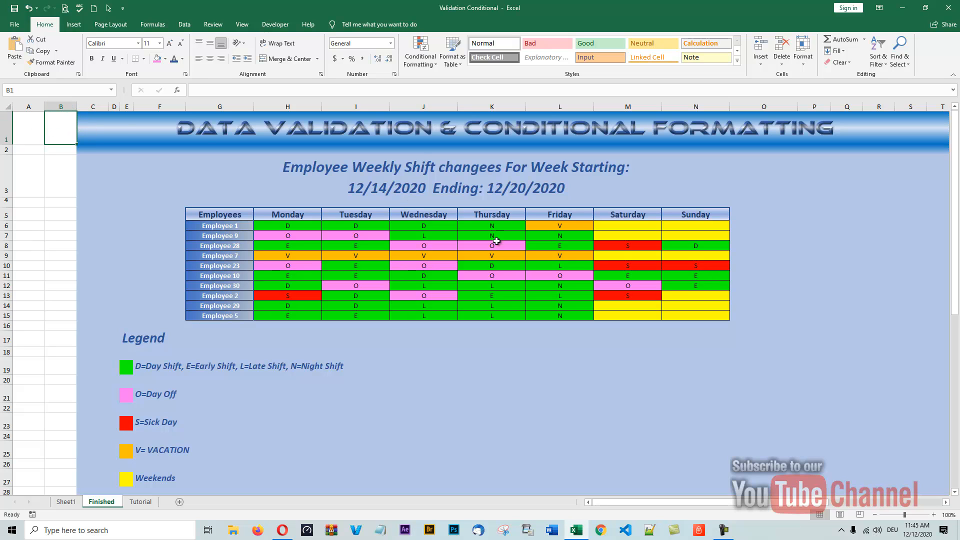
# - On the Tutorial sheet, define a two-color gradient fill for C1:Z1 with theme blue as Color 1 and a lighter shade of it as Color 2
pyautogui.moveTo(731, 502); pyautogui.dragTo(611, 510)
pyautogui.click(140, 502)
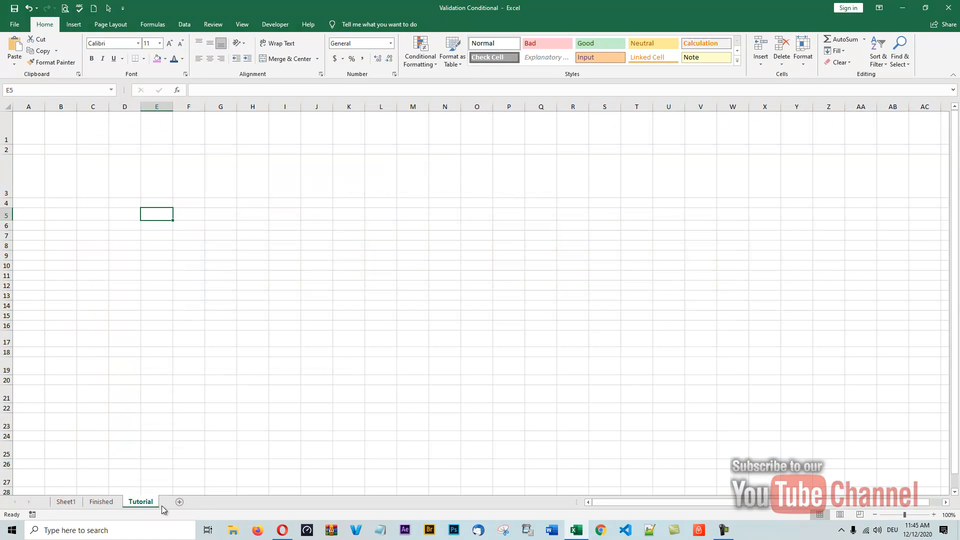
pyautogui.moveTo(93, 130)
pyautogui.mouseDown()
pyautogui.moveTo(339, 122)
pyautogui.moveTo(872, 144)
pyautogui.moveTo(851, 129)
pyautogui.moveTo(828, 131)
pyautogui.mouseUp()
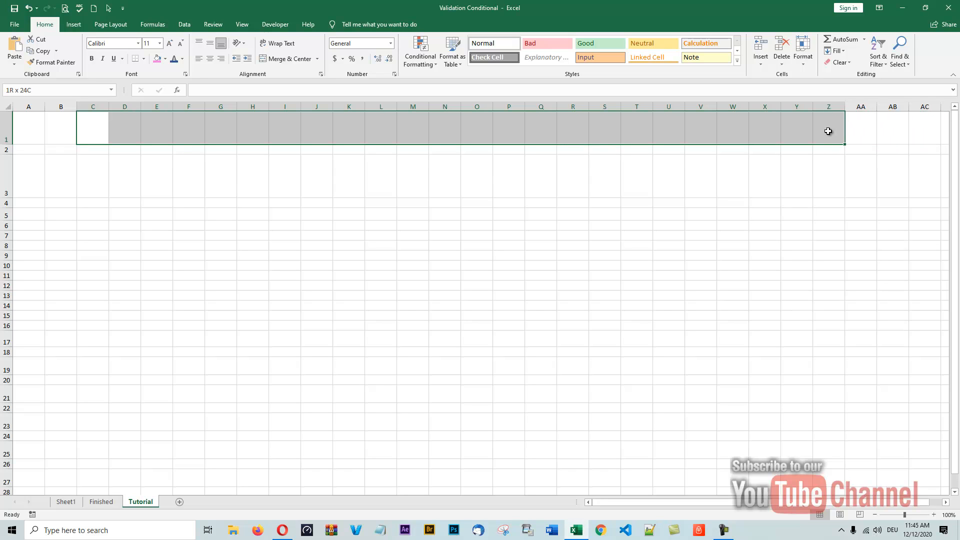
pyautogui.moveTo(828, 131); pyautogui.dragTo(829, 131)
pyautogui.click(803, 64)
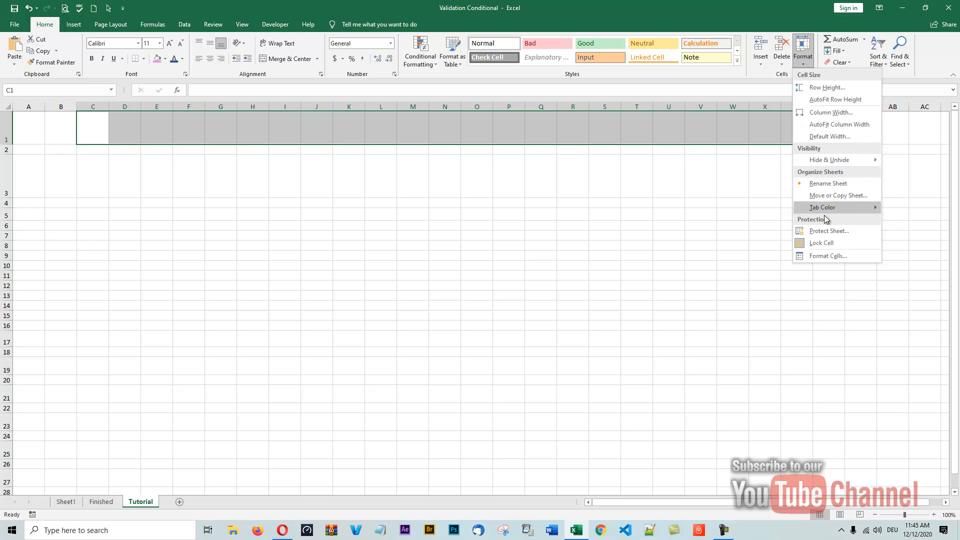
pyautogui.click(805, 256)
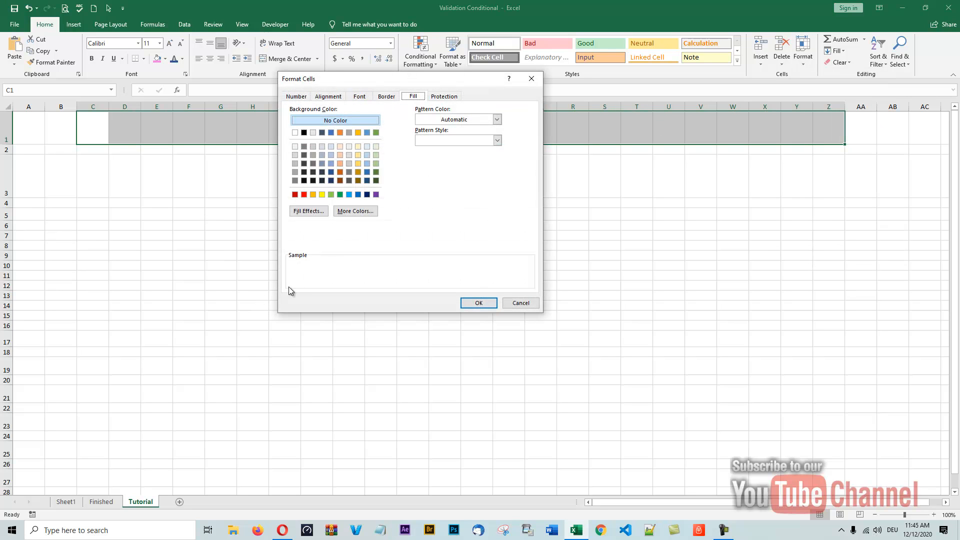
pyautogui.click(310, 212)
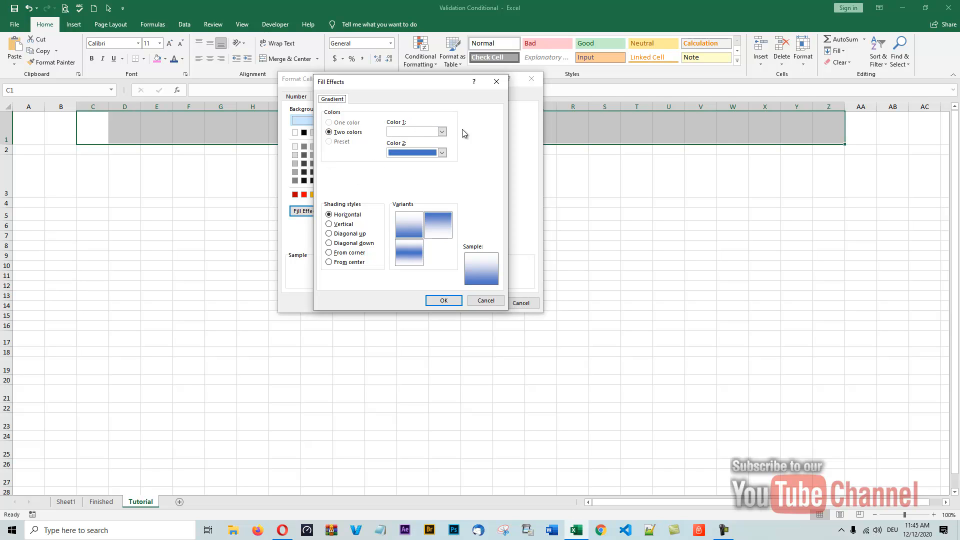
pyautogui.click(442, 132)
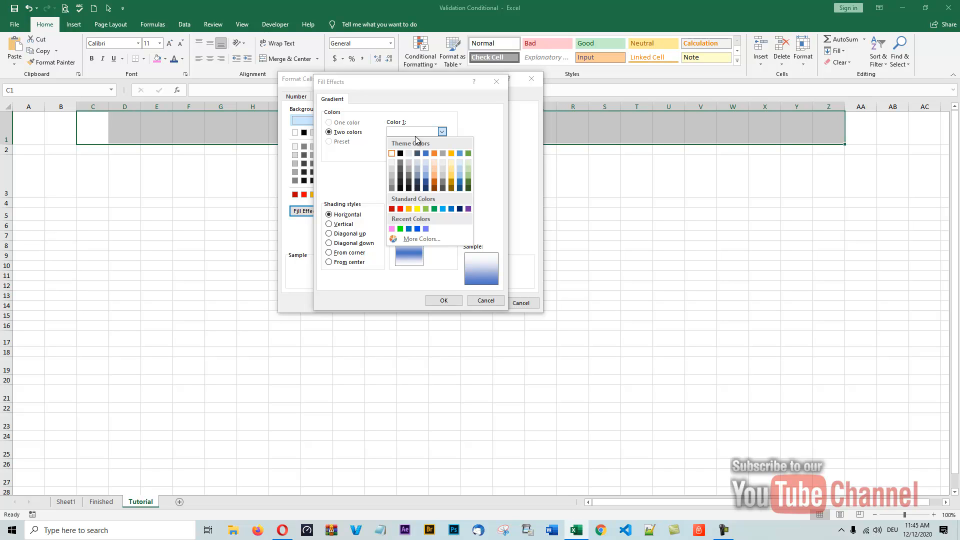
pyautogui.click(425, 153)
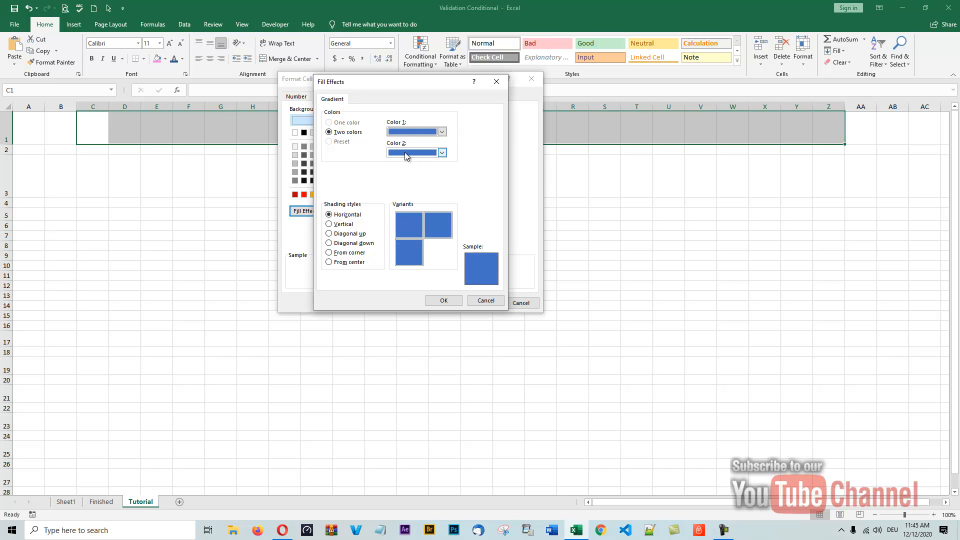
pyautogui.click(443, 153)
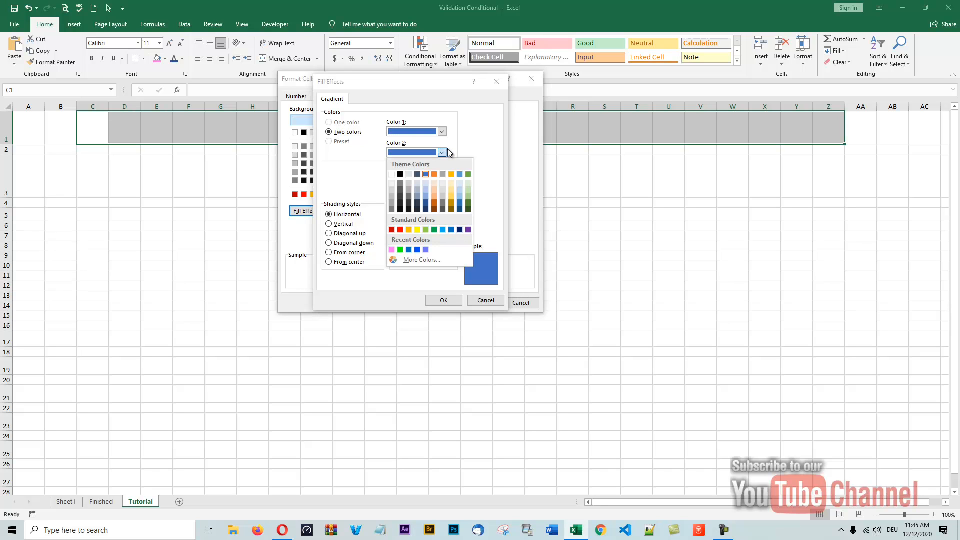
pyautogui.click(424, 187)
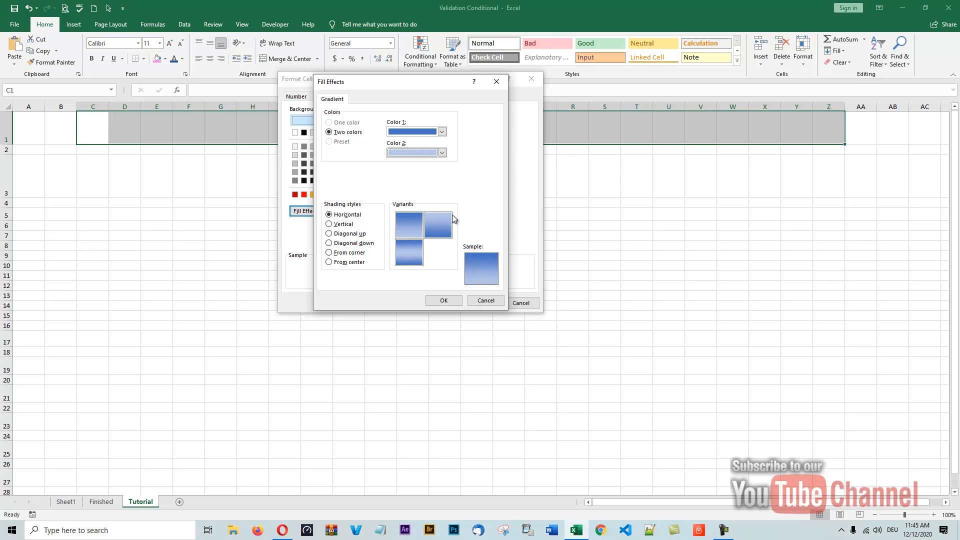
# - Choose the horizontal gradient variant with the light band in the middle and apply it to C1:Z1
pyautogui.click(410, 259)
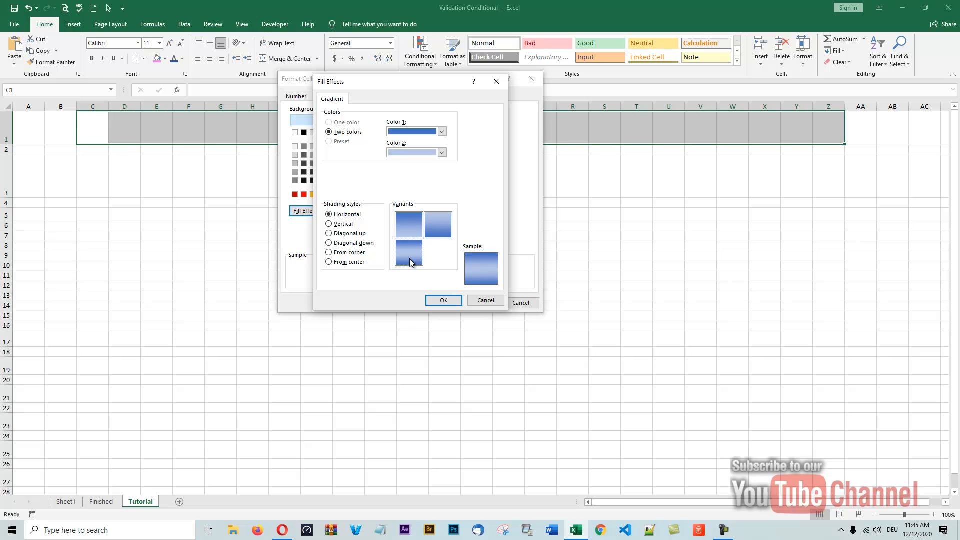
pyautogui.click(441, 301)
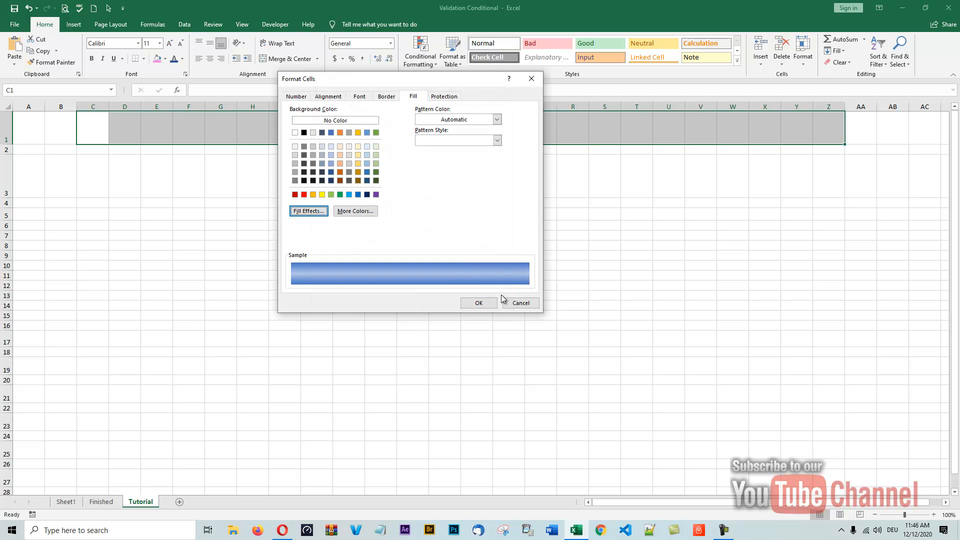
pyautogui.click(485, 304)
pyautogui.click(297, 182)
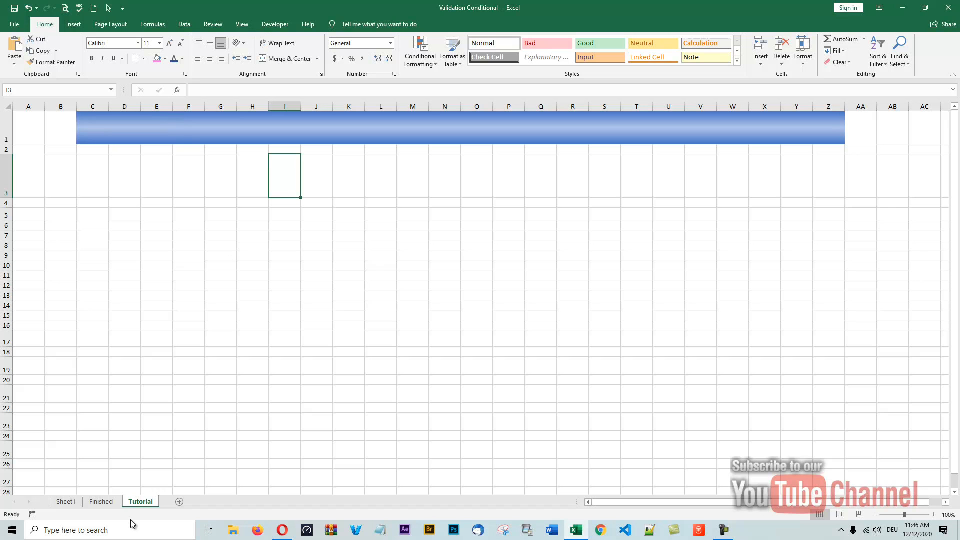
# - Compare the header band's colors on the Tutorial sheet with those on the Finished sheet
pyautogui.click(100, 502)
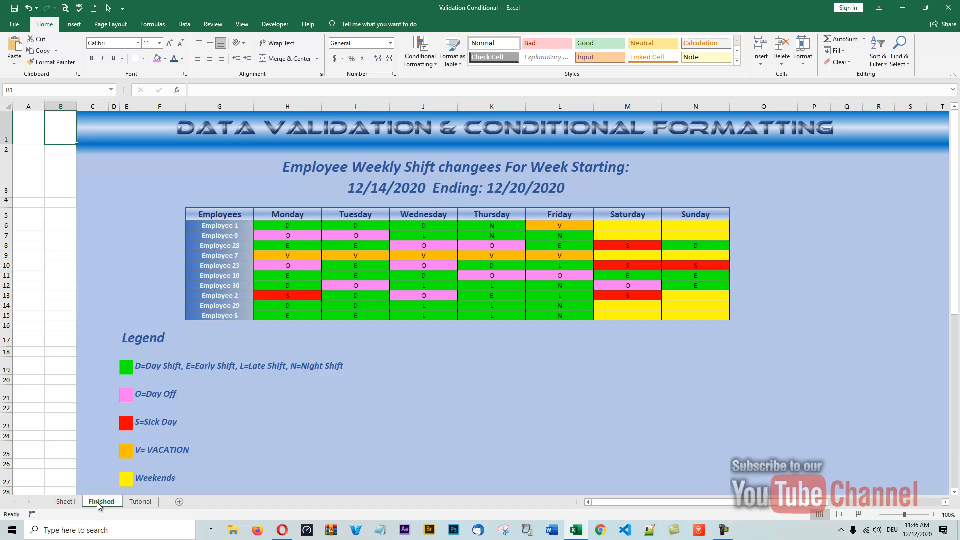
pyautogui.click(135, 503)
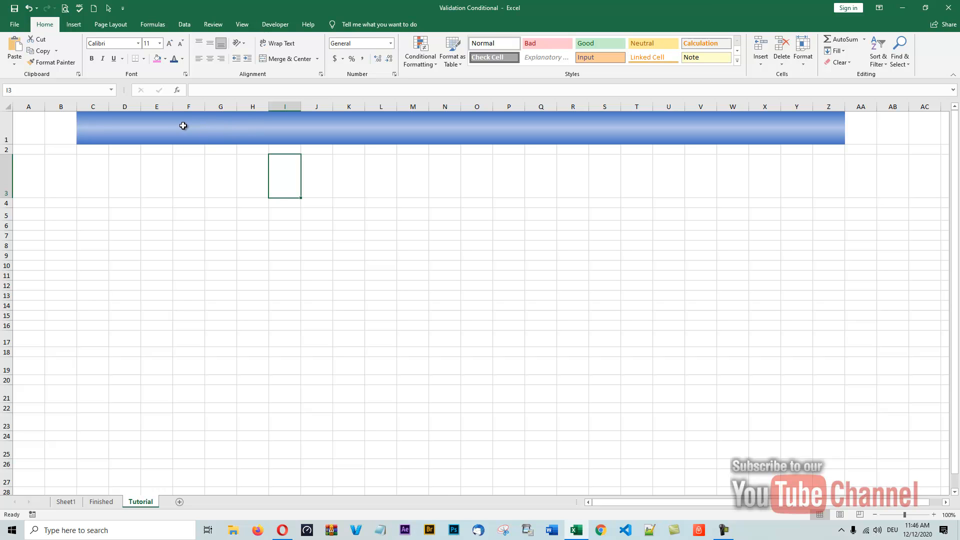
pyautogui.click(102, 502)
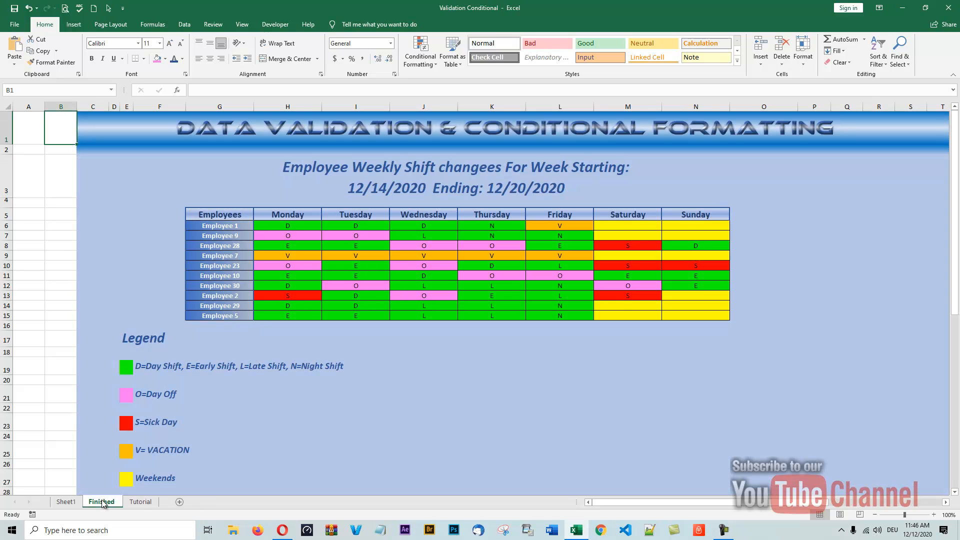
pyautogui.click(140, 502)
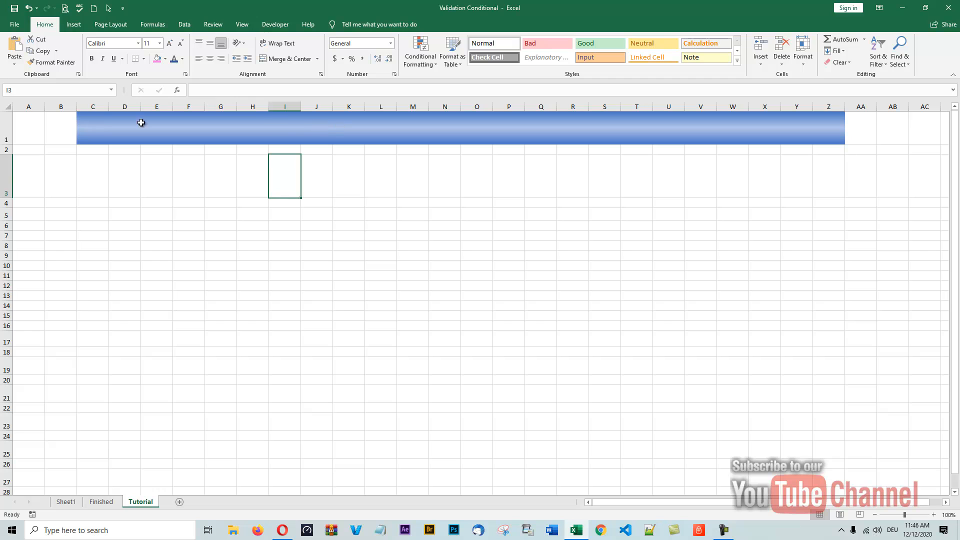
# - Change Color 1 of the C1:Z1 gradient to the first blue among the recent colors, using the horizontal variant with a light middle band
pyautogui.moveTo(97, 118); pyautogui.dragTo(838, 130)
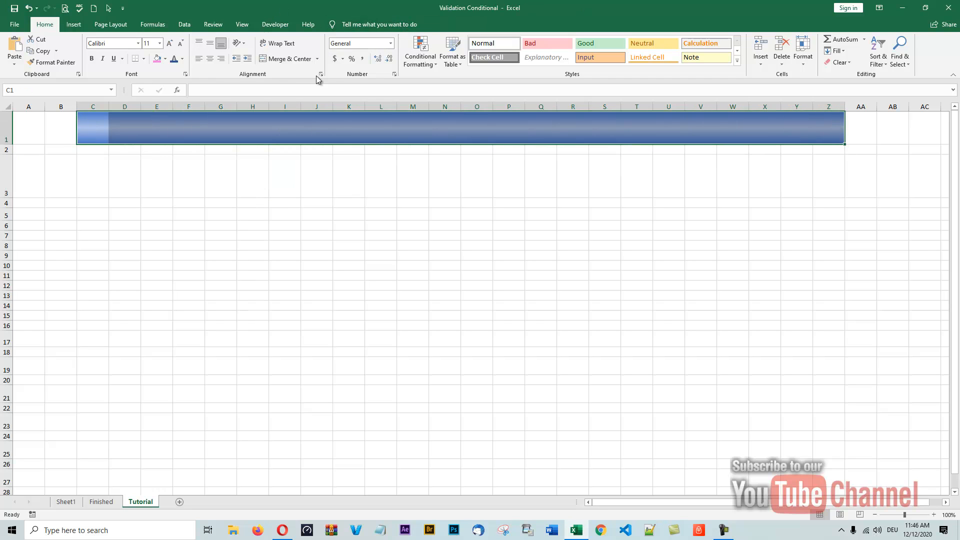
pyautogui.click(802, 65)
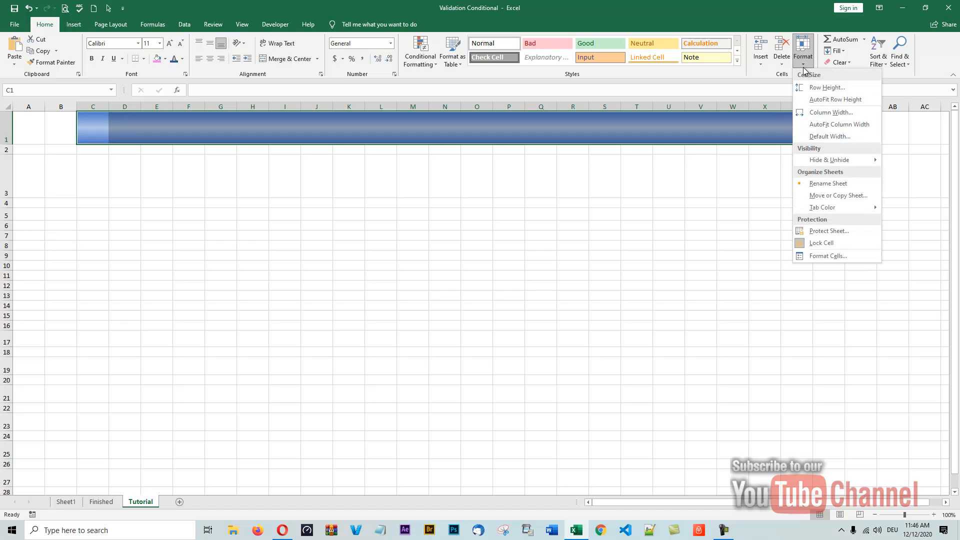
pyautogui.click(818, 258)
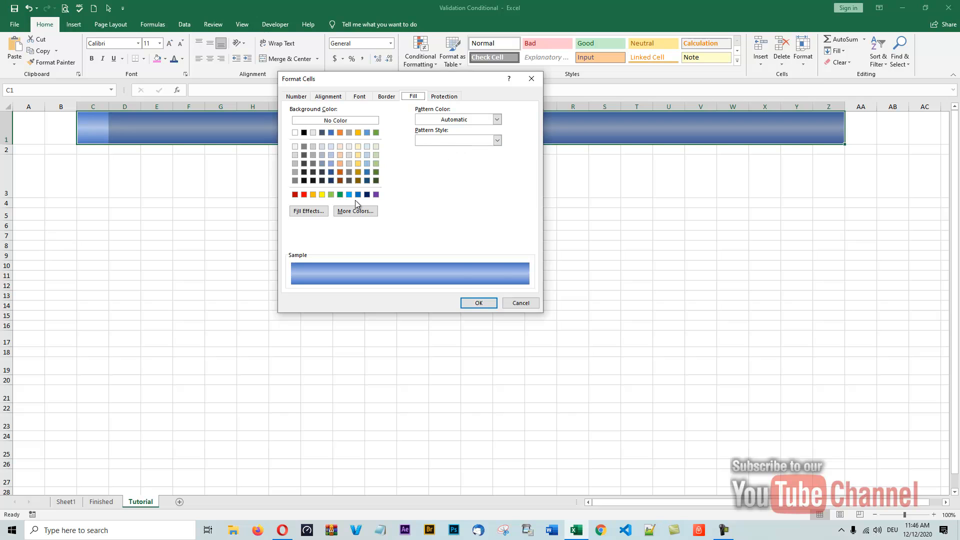
pyautogui.click(308, 210)
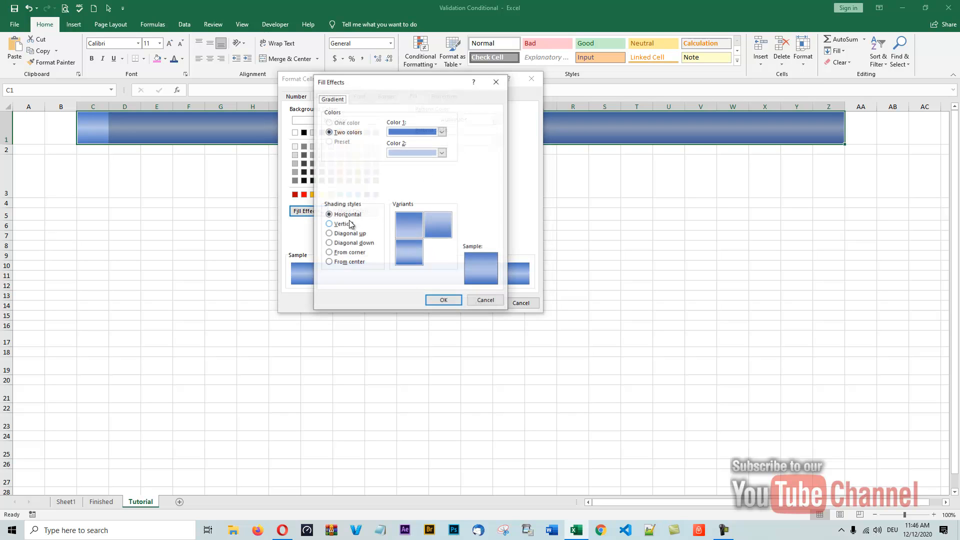
pyautogui.click(442, 132)
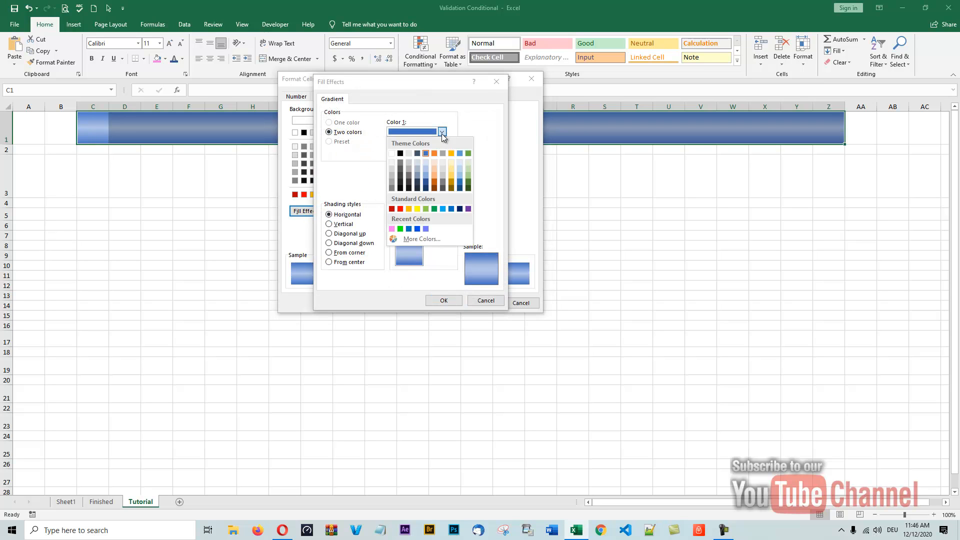
pyautogui.click(443, 210)
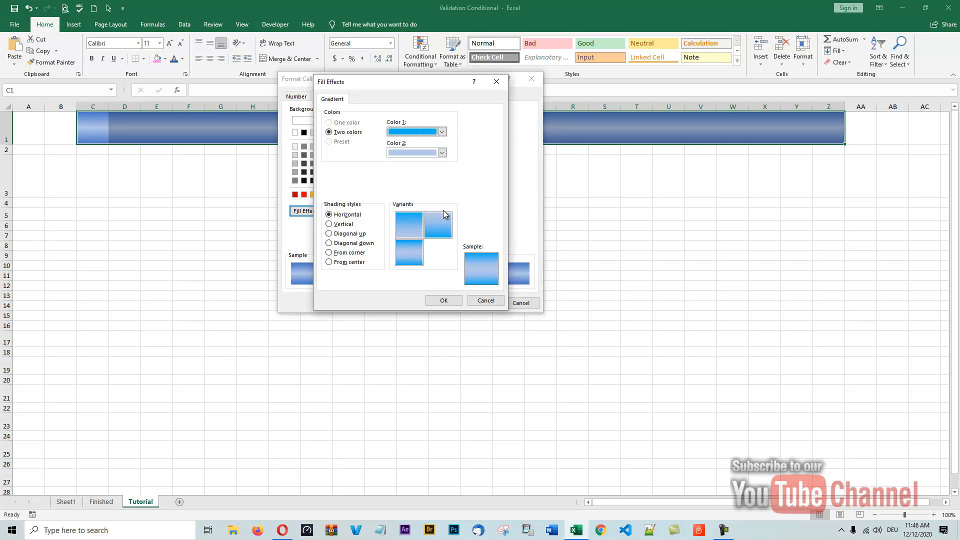
pyautogui.click(442, 131)
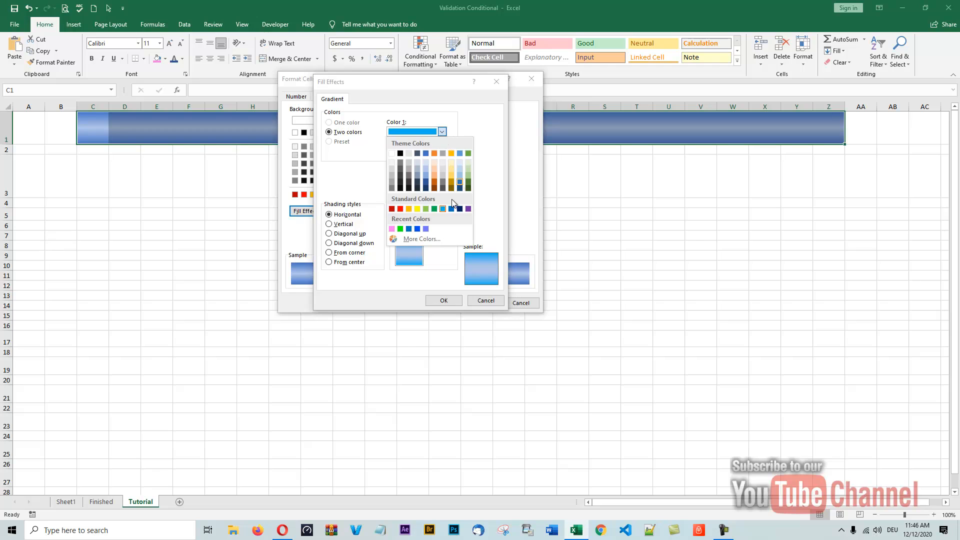
pyautogui.click(409, 230)
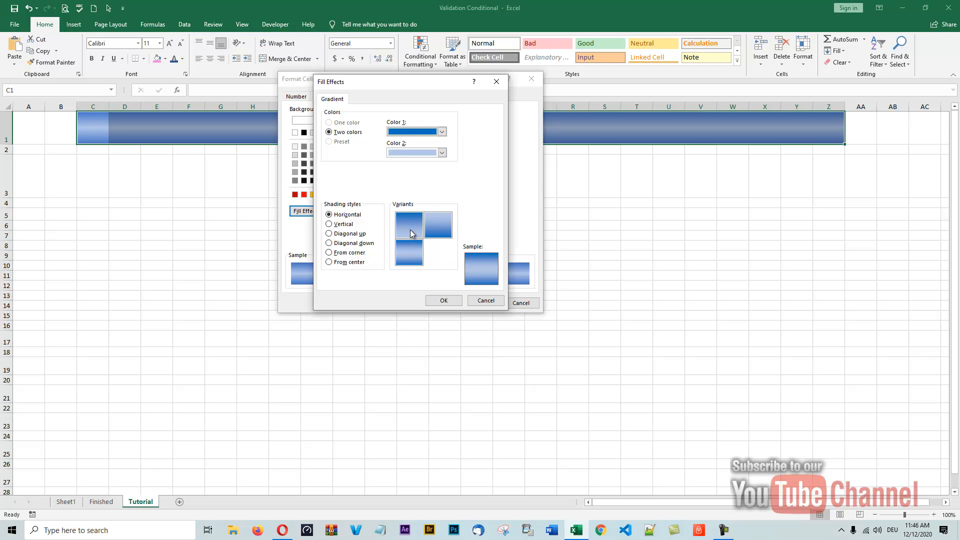
pyautogui.click(407, 250)
pyautogui.click(445, 302)
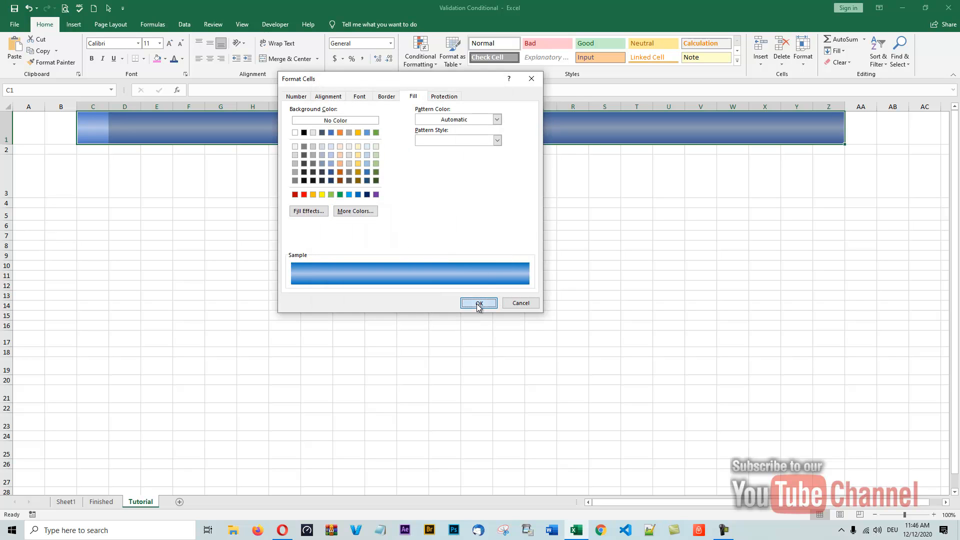
pyautogui.click(480, 303)
pyautogui.click(331, 171)
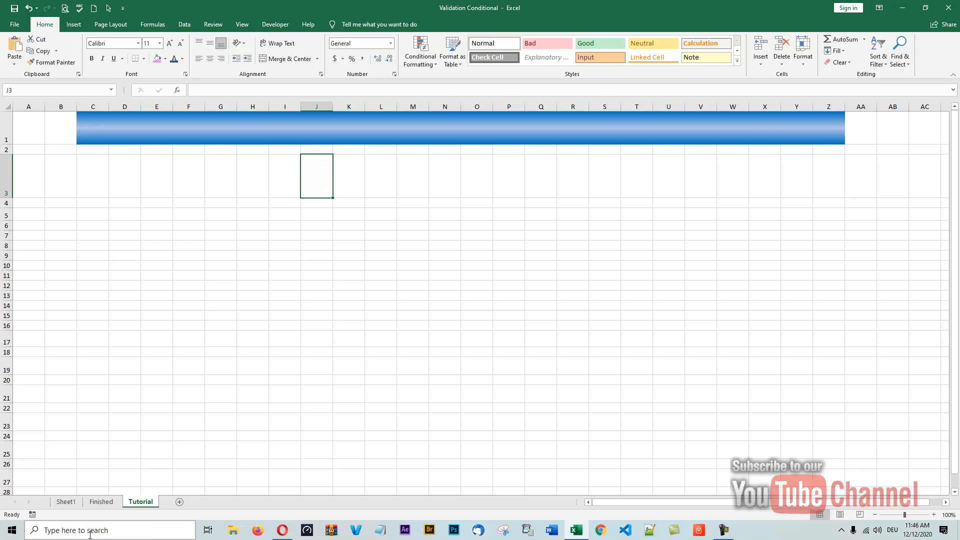
# - On the Tutorial sheet, define a two-color gradient fill for C2:Z2 with the first recent blue as Color 1 and a light theme blue as Color 2
pyautogui.click(101, 502)
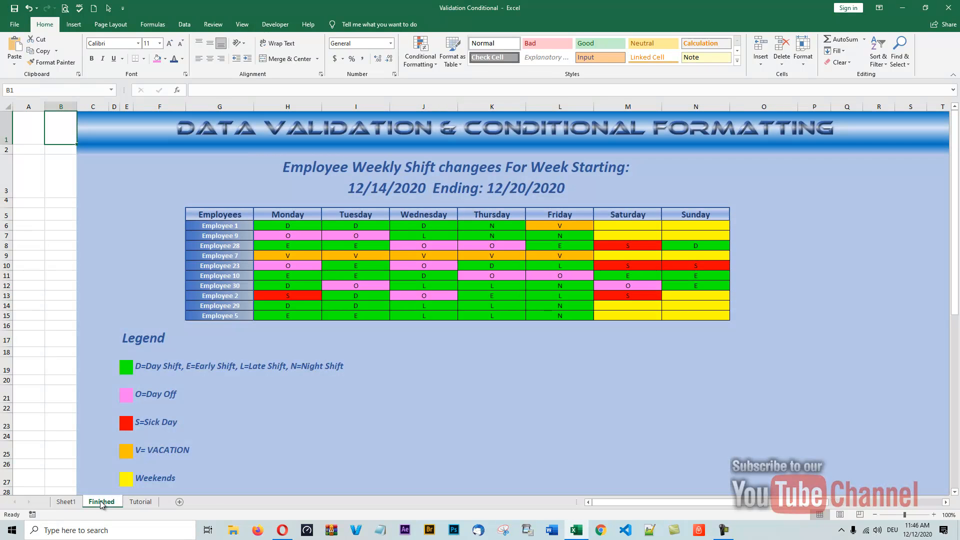
pyautogui.click(140, 502)
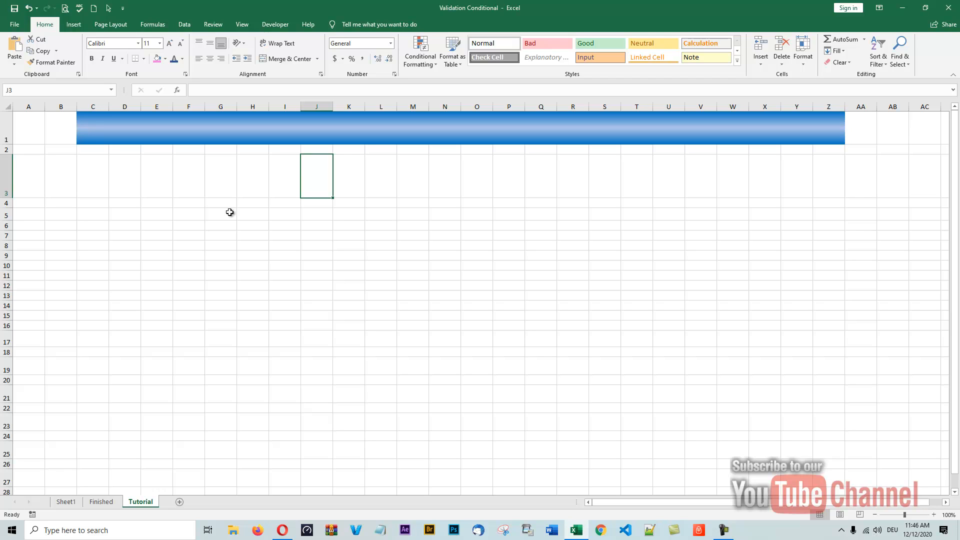
pyautogui.moveTo(87, 151); pyautogui.dragTo(843, 152)
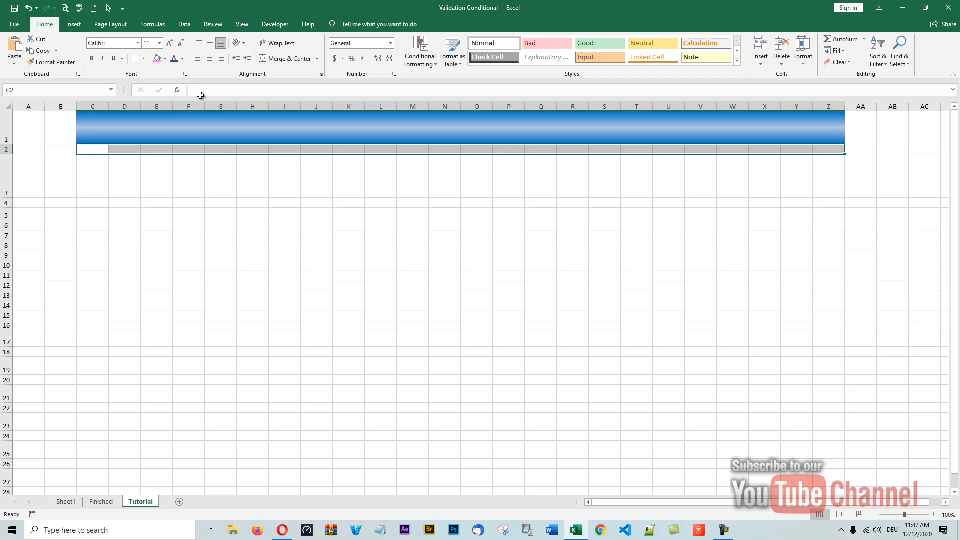
pyautogui.click(799, 65)
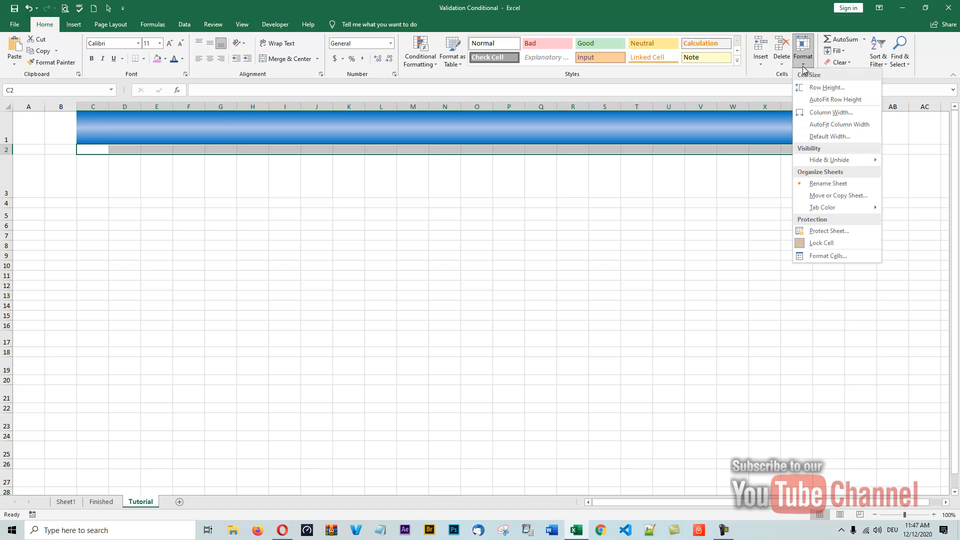
pyautogui.click(812, 255)
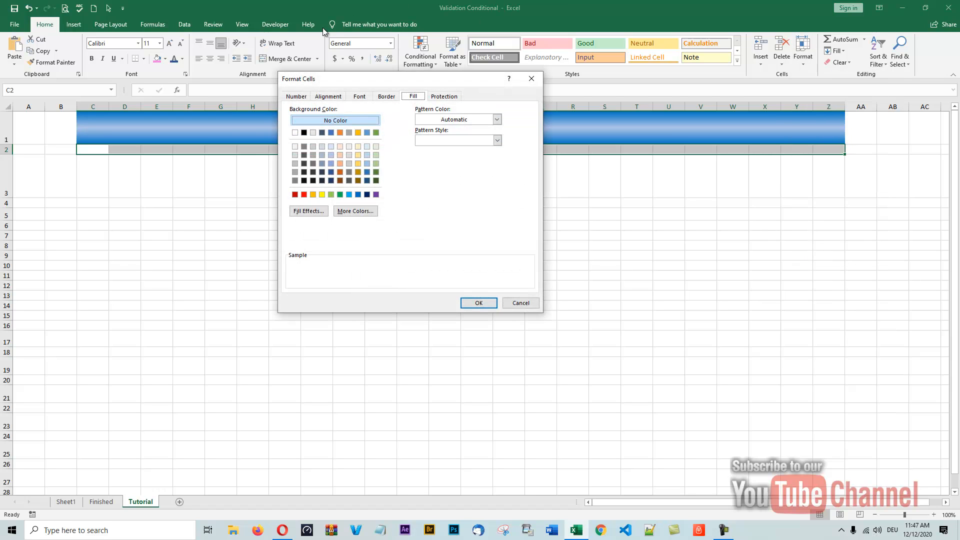
pyautogui.click(304, 212)
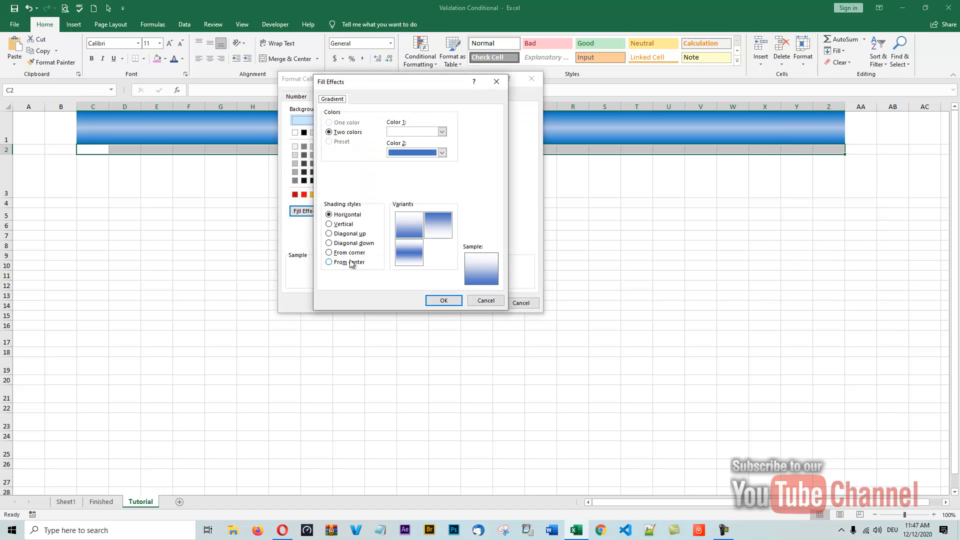
pyautogui.click(442, 132)
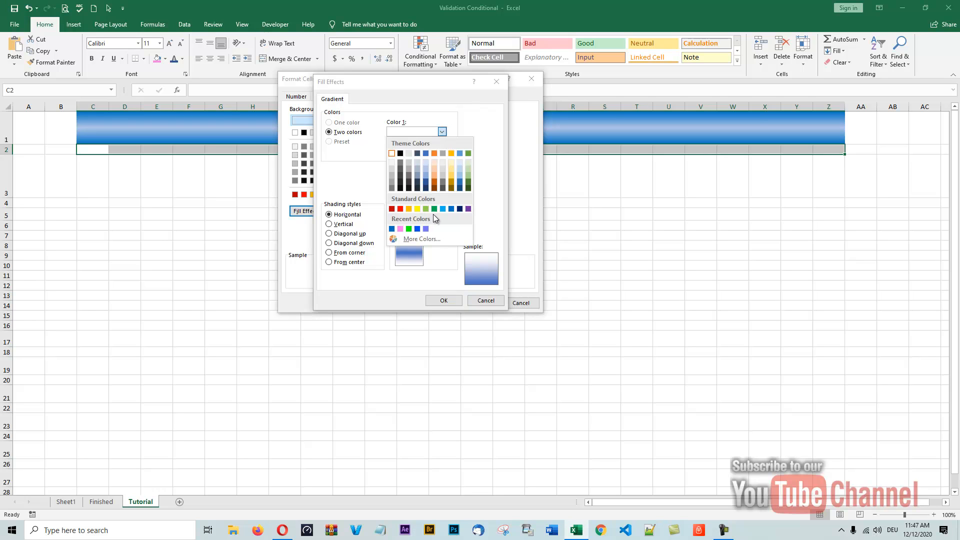
pyautogui.click(391, 229)
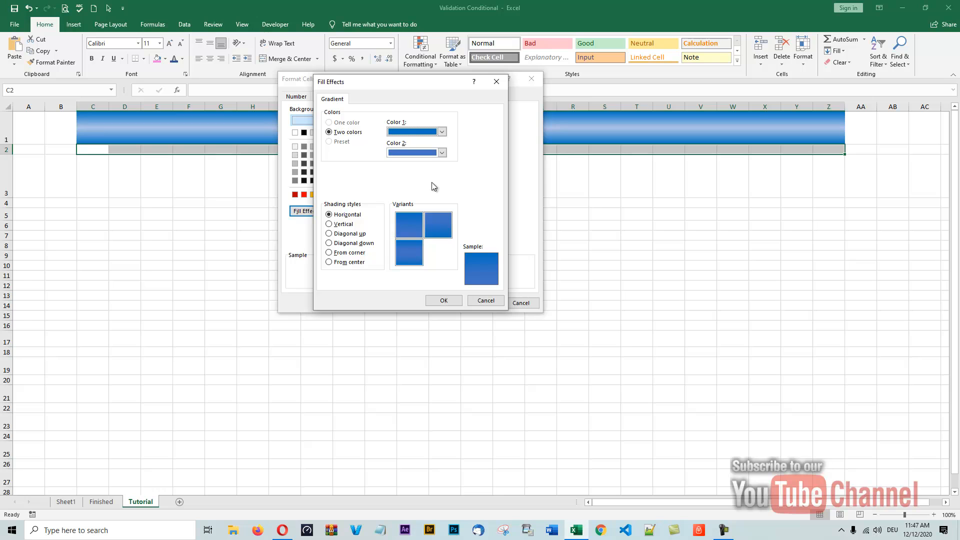
pyautogui.click(442, 153)
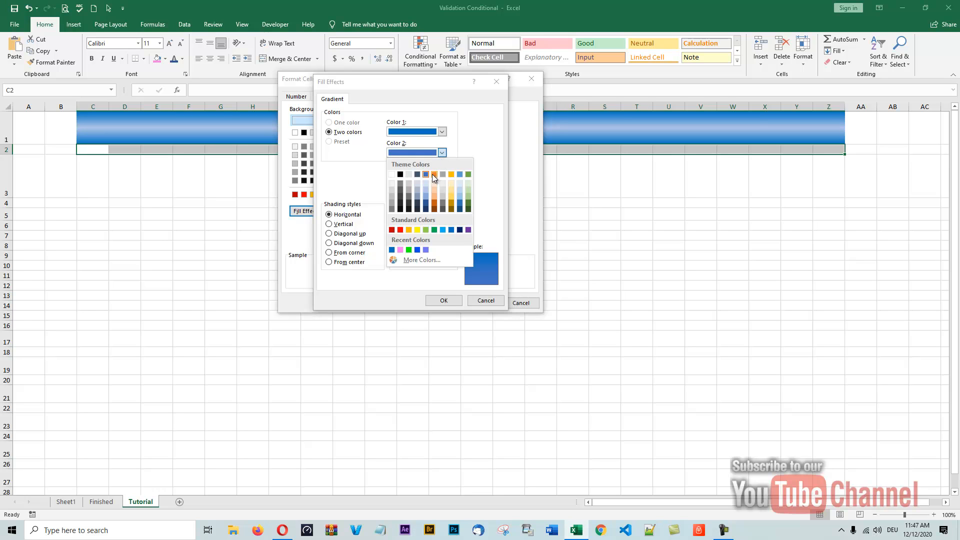
pyautogui.click(426, 190)
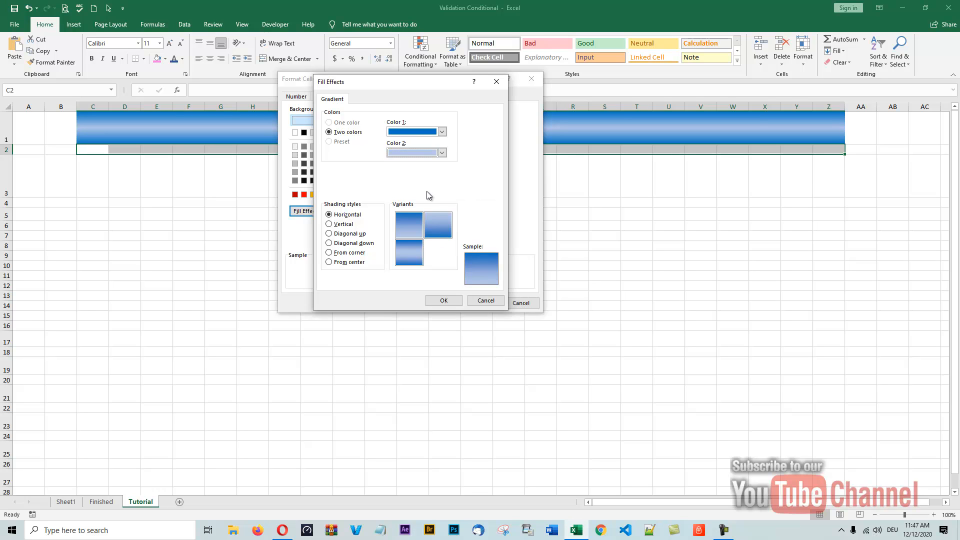
# - Choose the horizontal variant fading from dark blue at the top to light blue at the bottom and apply it to C2:Z2
pyautogui.click(412, 236)
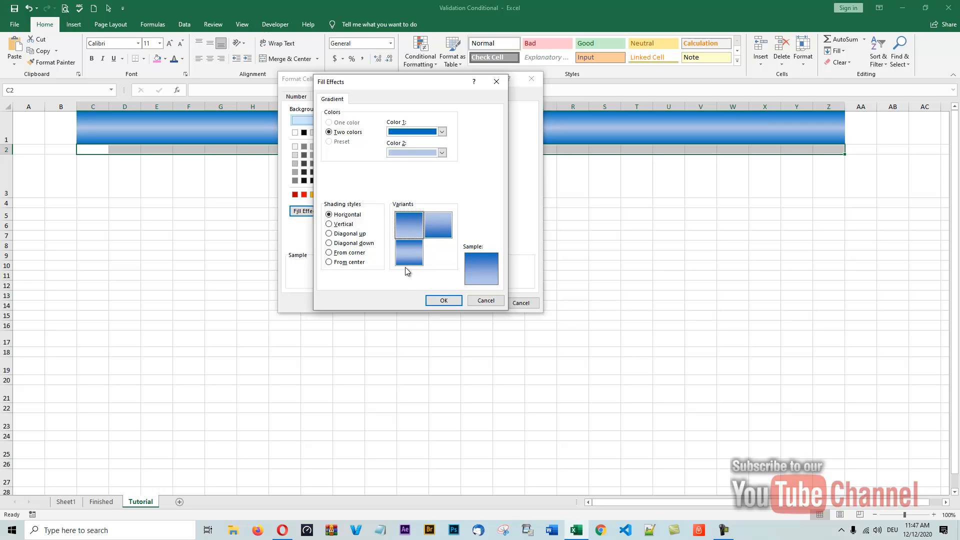
pyautogui.click(438, 301)
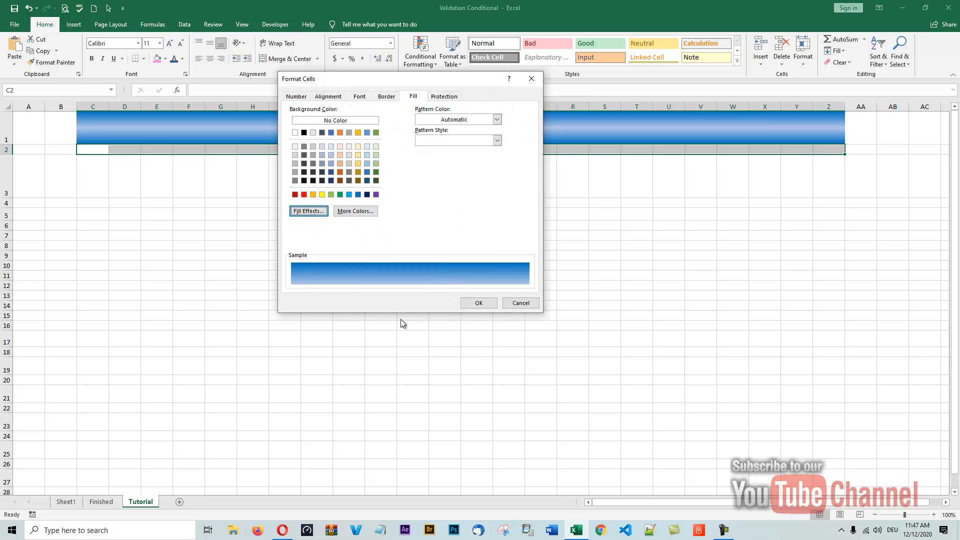
pyautogui.click(474, 302)
pyautogui.click(162, 169)
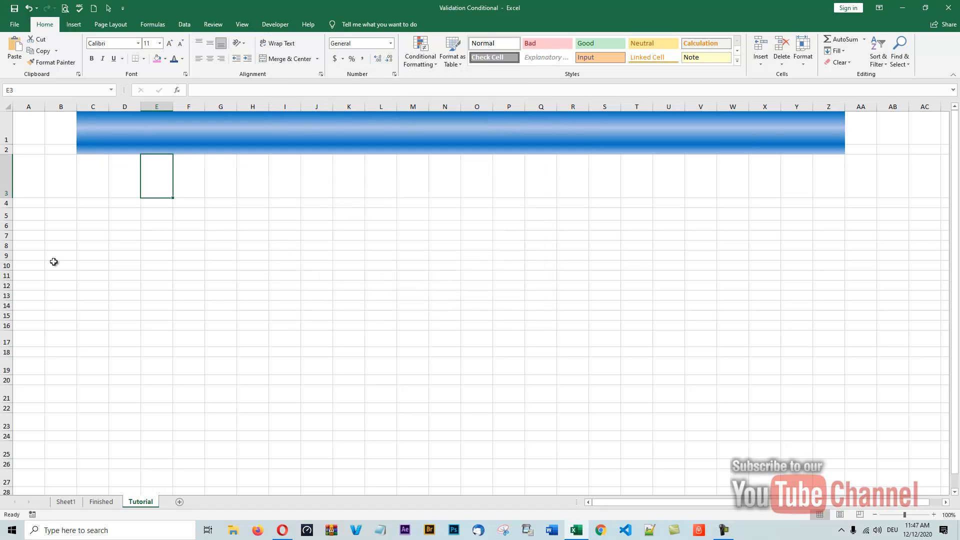
# - Fill C3:Z254 below the header band with the second-lightest shade of theme blue
pyautogui.moveTo(95, 178); pyautogui.dragTo(821, 487)
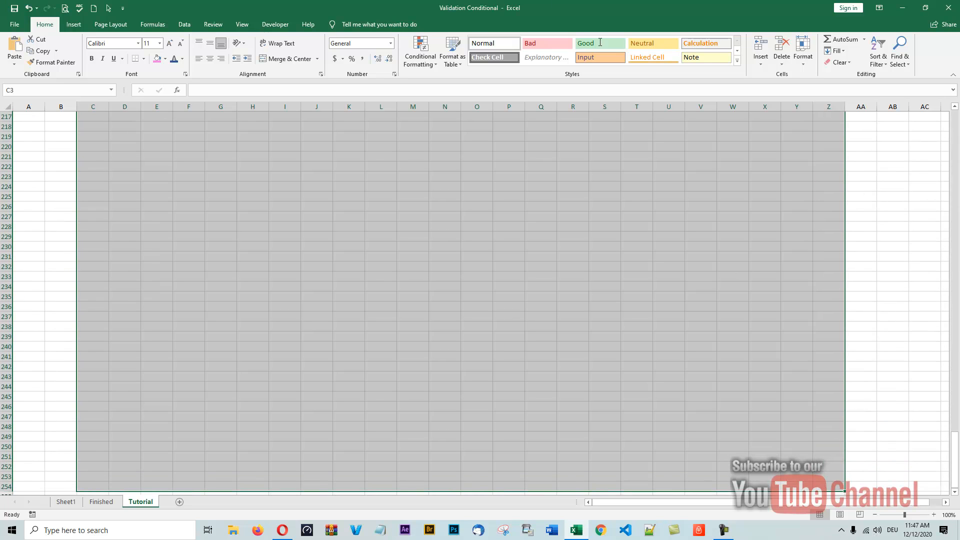
pyautogui.click(165, 60)
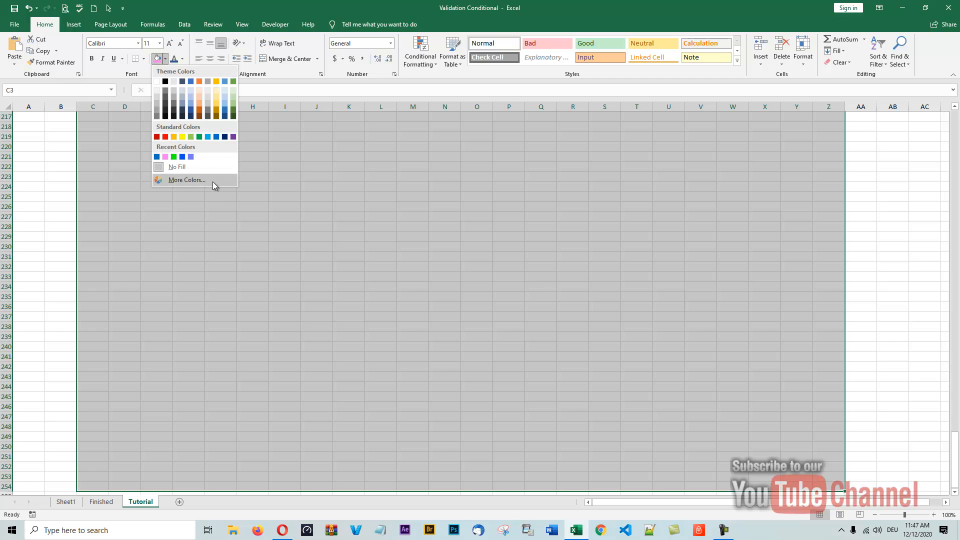
pyautogui.click(190, 98)
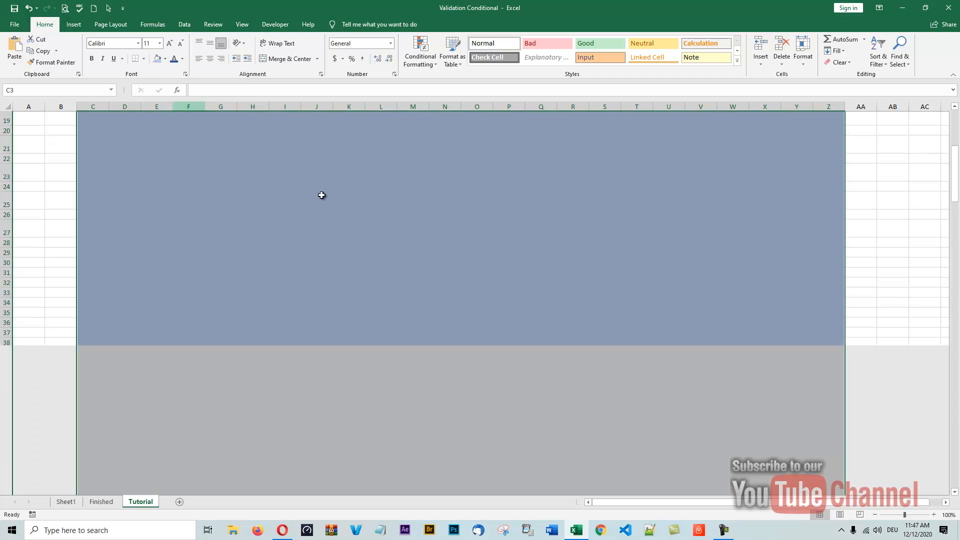
pyautogui.hotkey('ctrl', 'BackSpace')
pyautogui.click(91, 169)
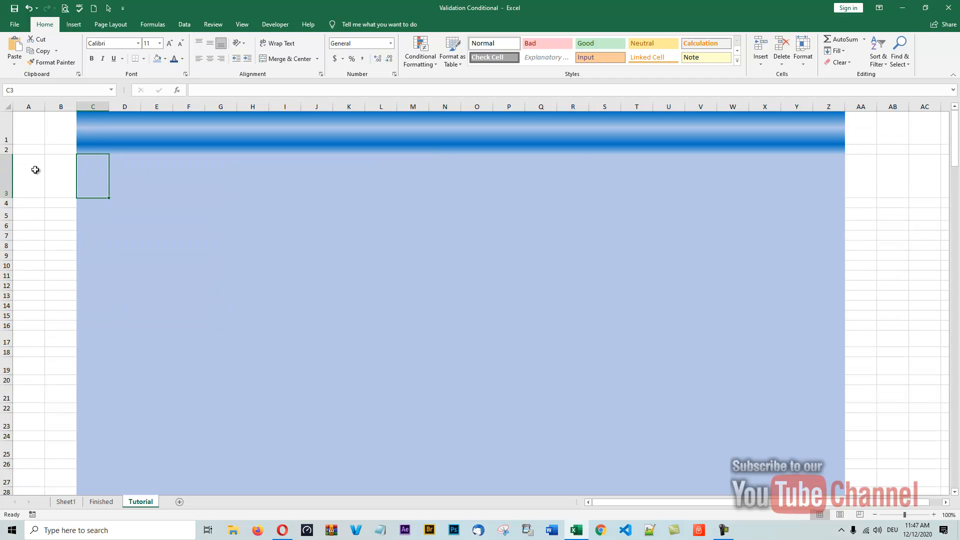
pyautogui.click(33, 170)
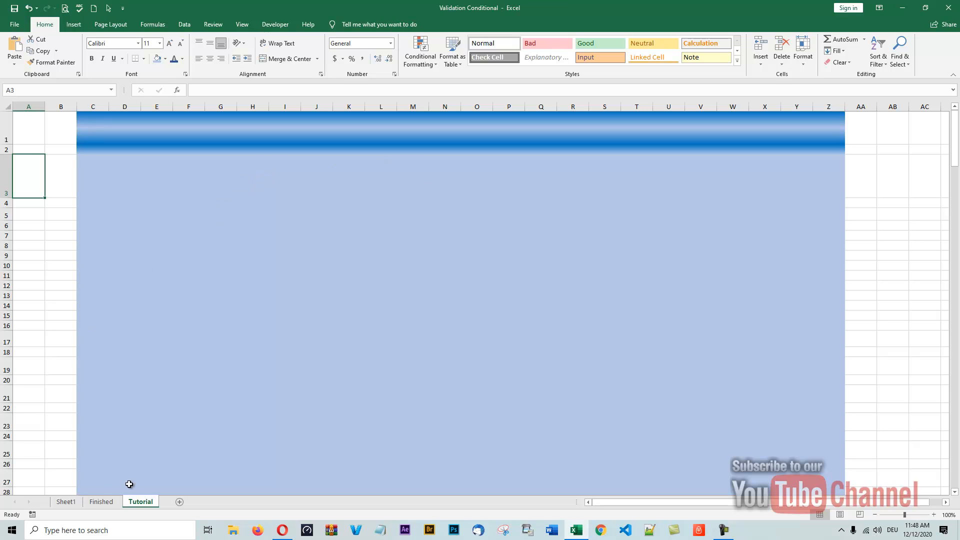
# - Copy the "DATA VALIDATION & CONDITIONAL FORMATTING" title shape from the header of the Finished sheet
pyautogui.click(98, 502)
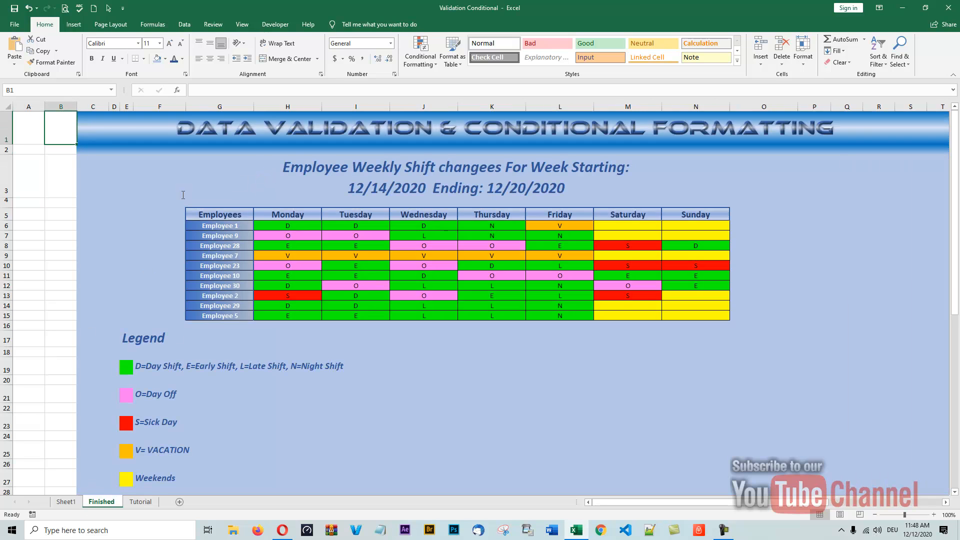
pyautogui.click(279, 129)
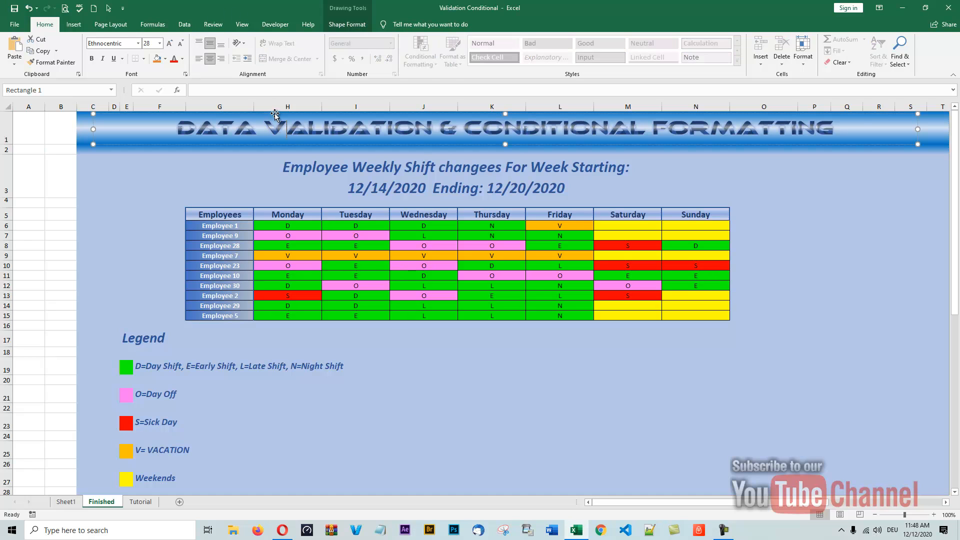
pyautogui.click(348, 25)
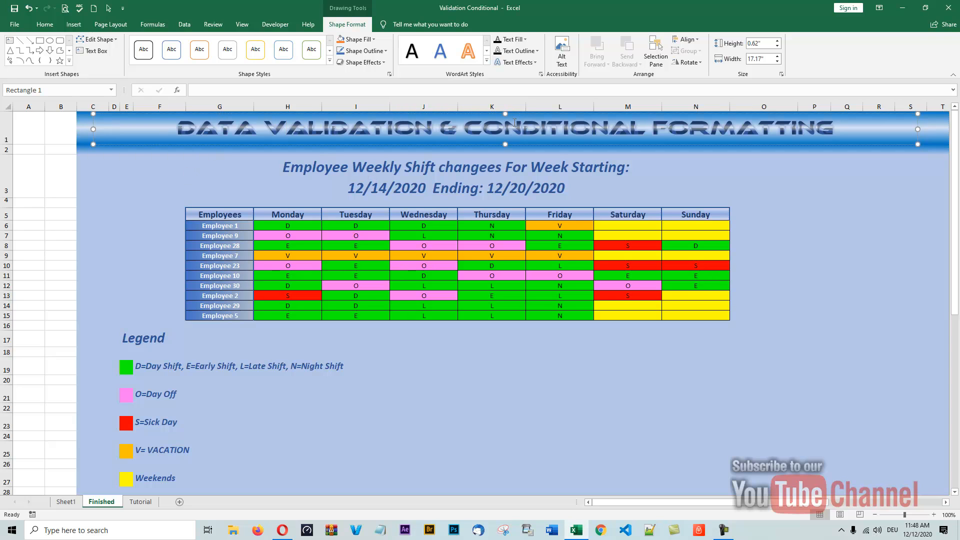
pyautogui.rightClick(366, 116)
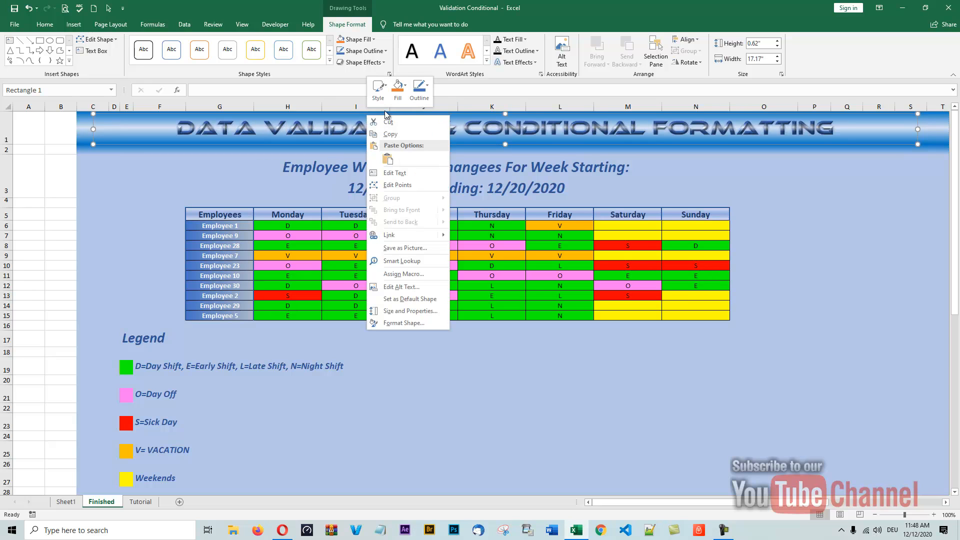
pyautogui.click(389, 135)
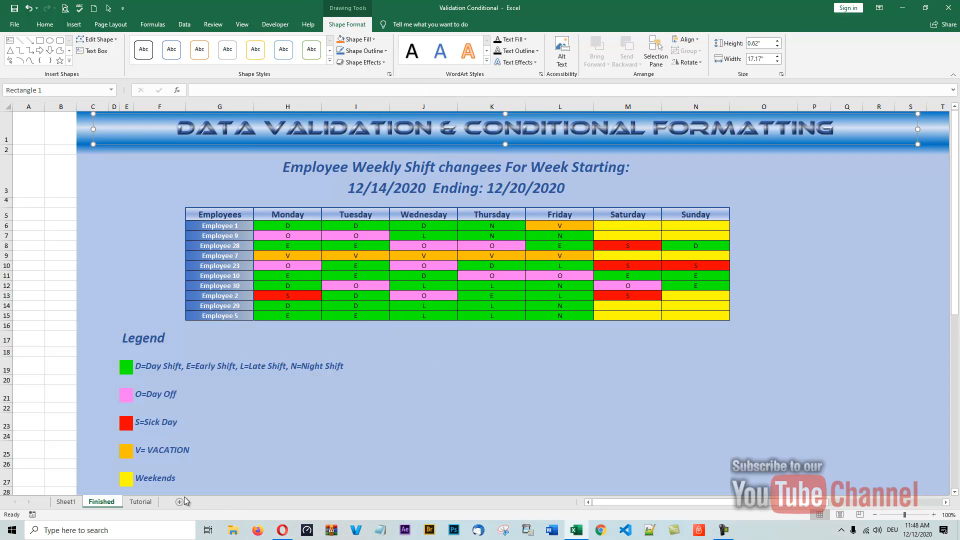
# - Paste the title shape onto the Tutorial sheet with its source formatting and center it over the gradient header band
pyautogui.click(141, 501)
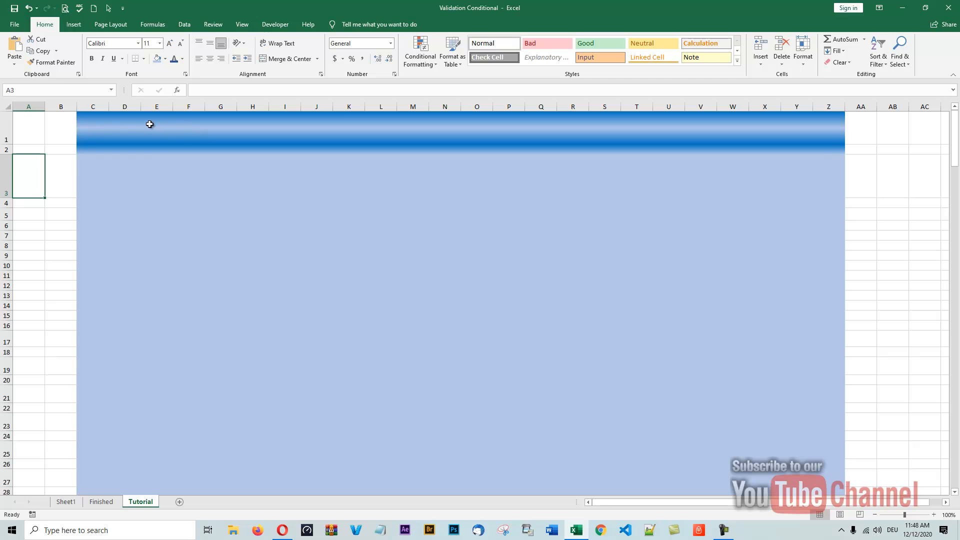
pyautogui.rightClick(127, 124)
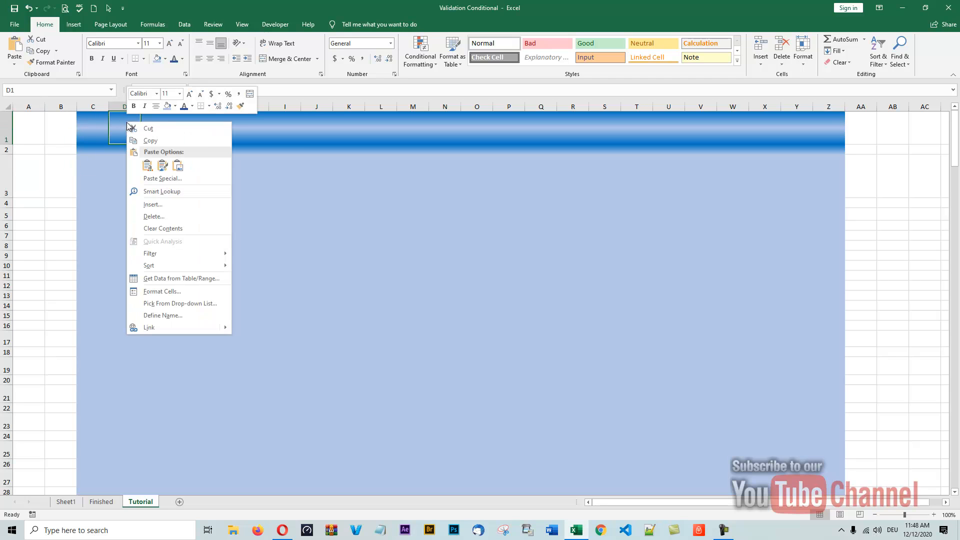
pyautogui.click(162, 167)
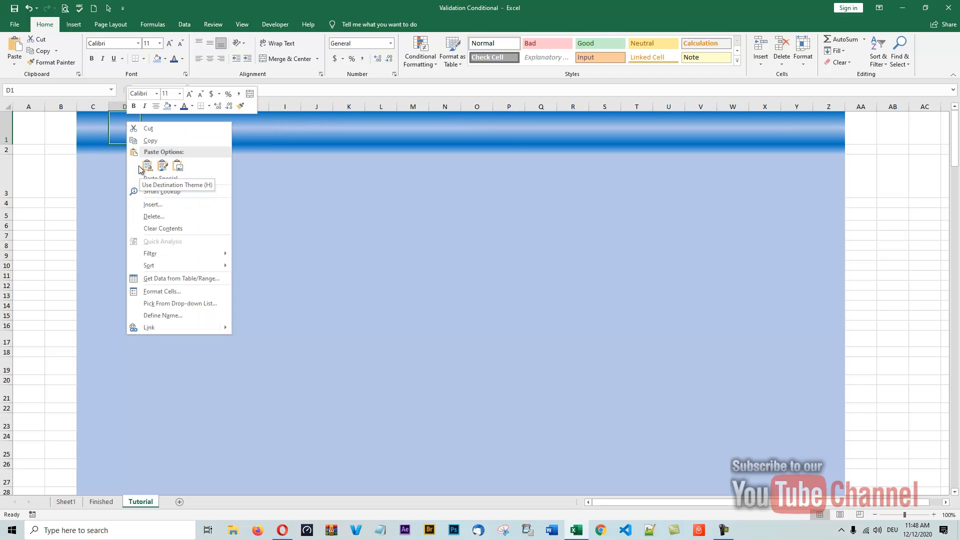
pyautogui.click(147, 167)
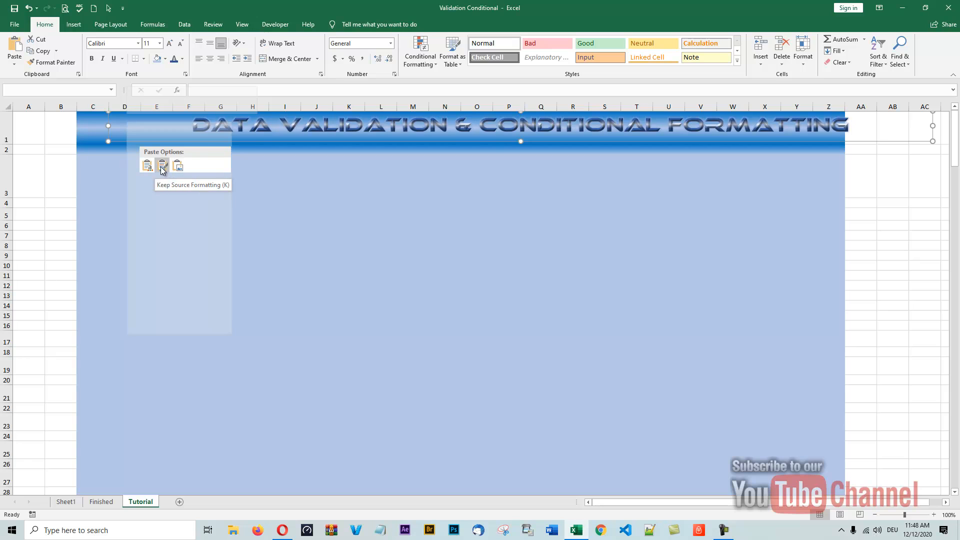
pyautogui.click(162, 169)
pyautogui.moveTo(226, 141); pyautogui.dragTo(187, 146)
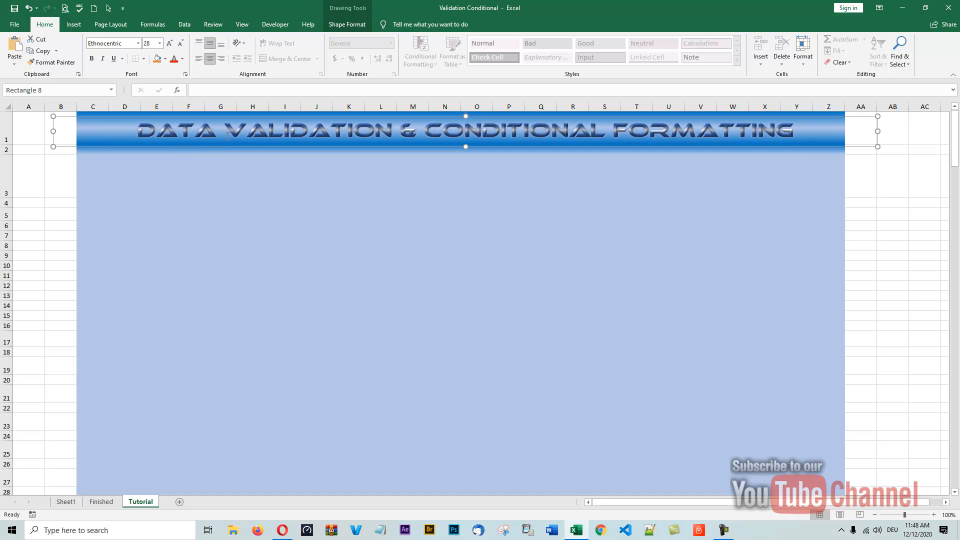
# - Open the detailed gradient settings for the text fill of the "DATA VALIDATION & CONDITIONAL FORMATTING" title shape
pyautogui.click(354, 26)
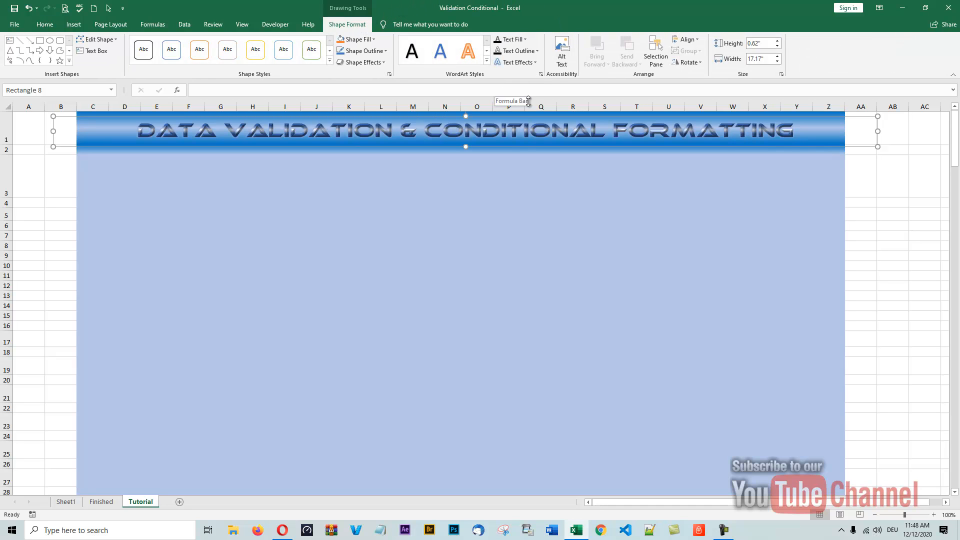
pyautogui.click(526, 40)
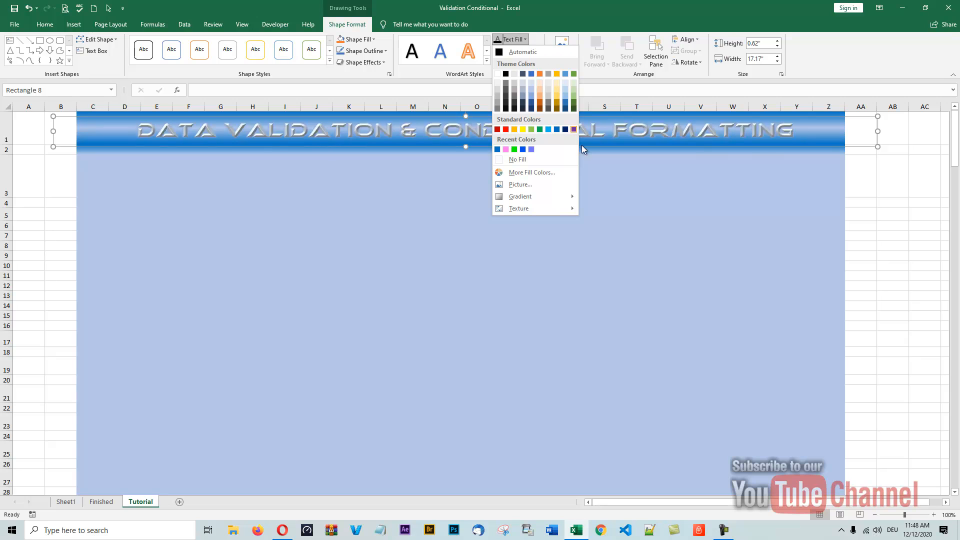
pyautogui.moveTo(517, 200)
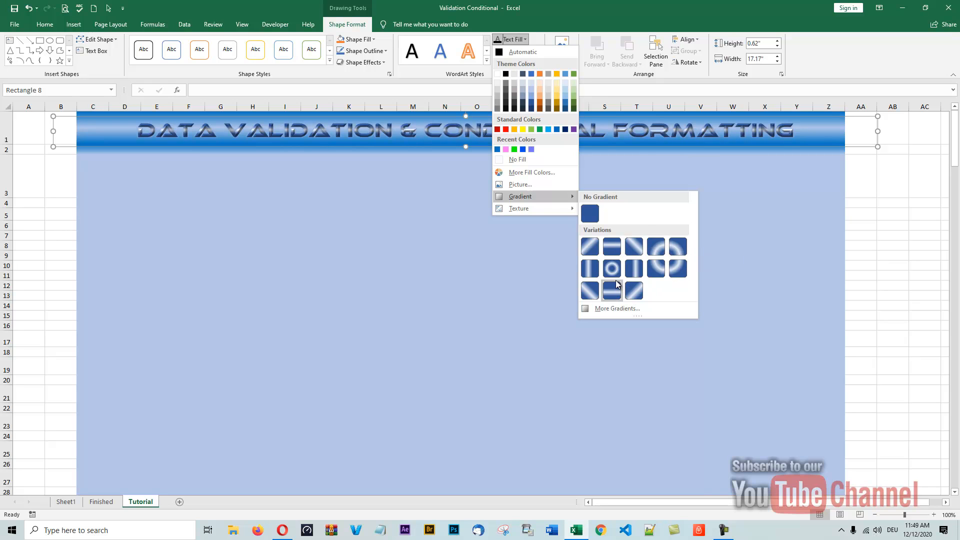
pyautogui.click(607, 310)
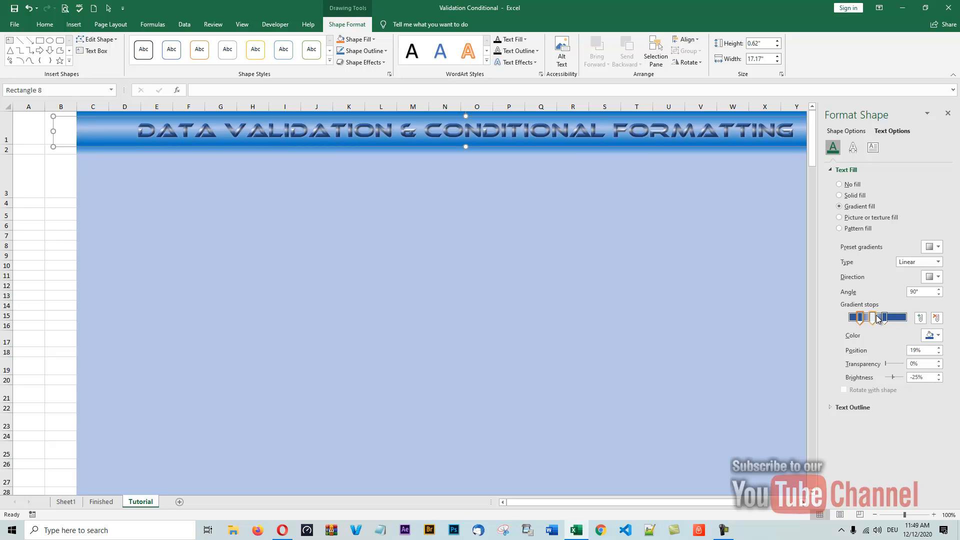
# - Examine the color, position and brightness of each gradient stop in the title's text fill, and close the formatting settings
pyautogui.moveTo(876, 326)
pyautogui.click(938, 335)
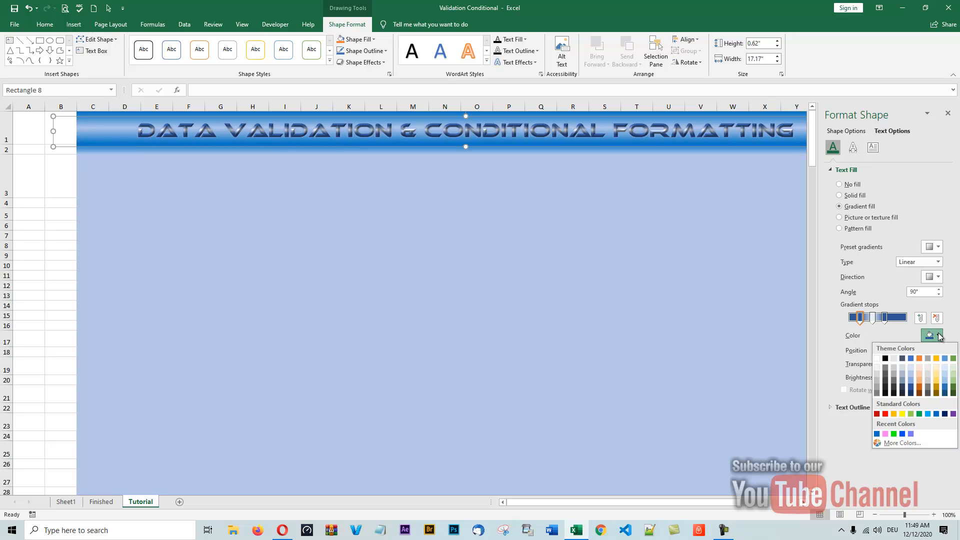
pyautogui.click(938, 335)
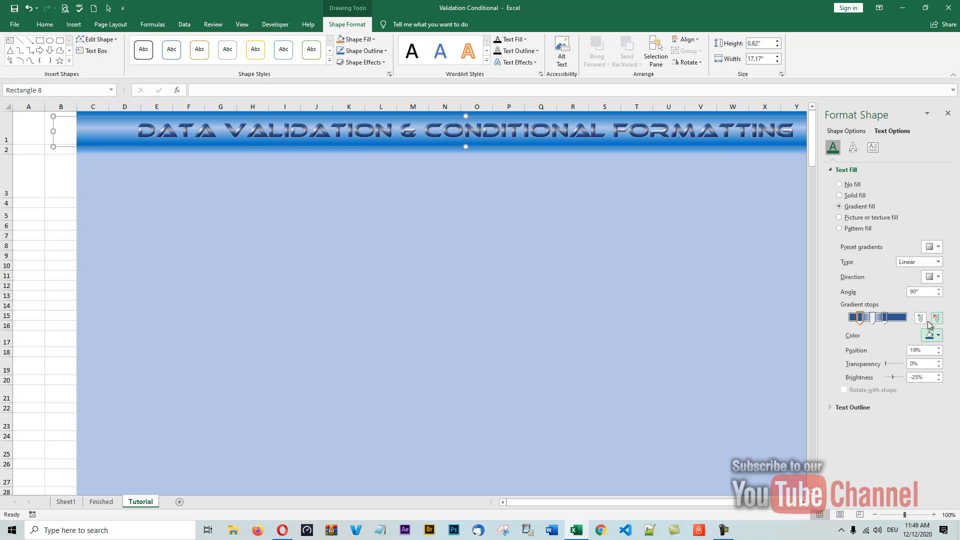
pyautogui.click(873, 318)
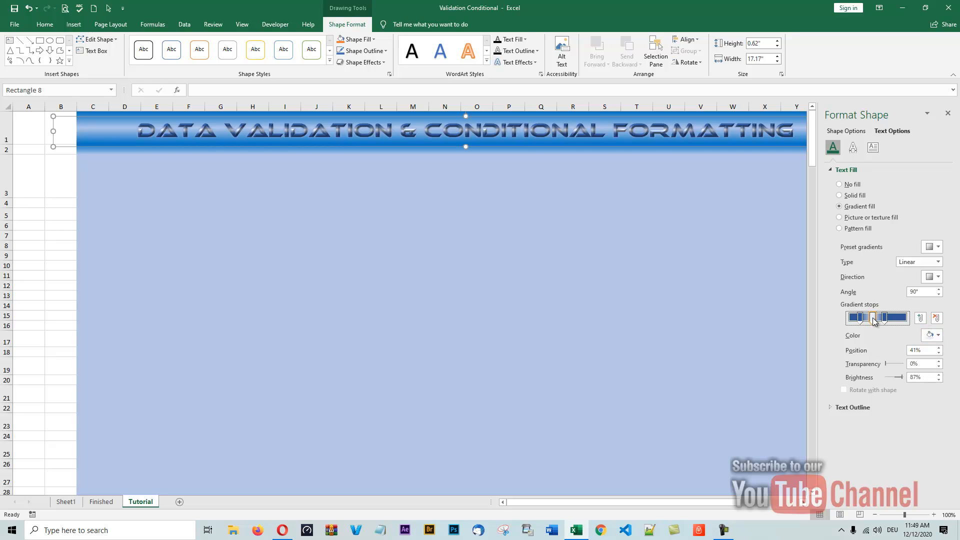
pyautogui.click(938, 335)
pyautogui.click(939, 335)
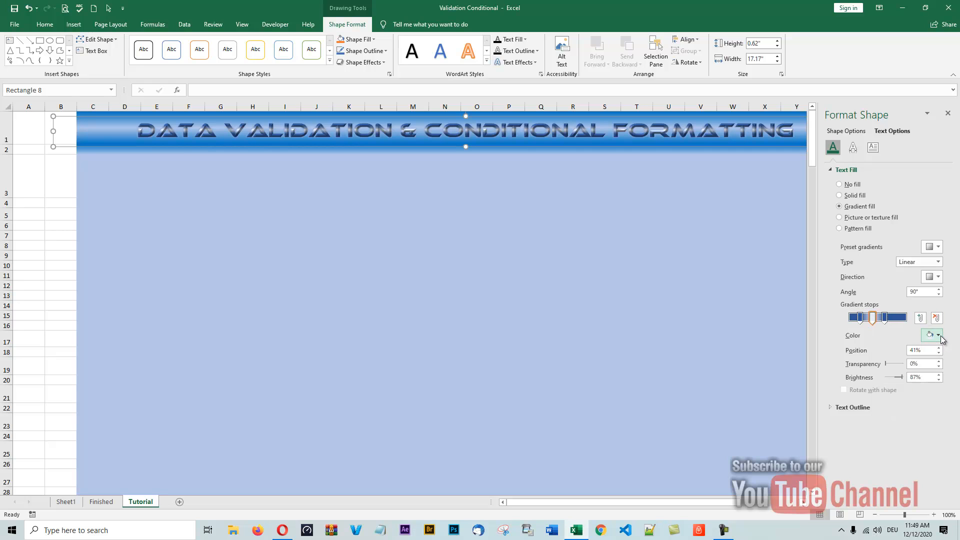
pyautogui.click(885, 318)
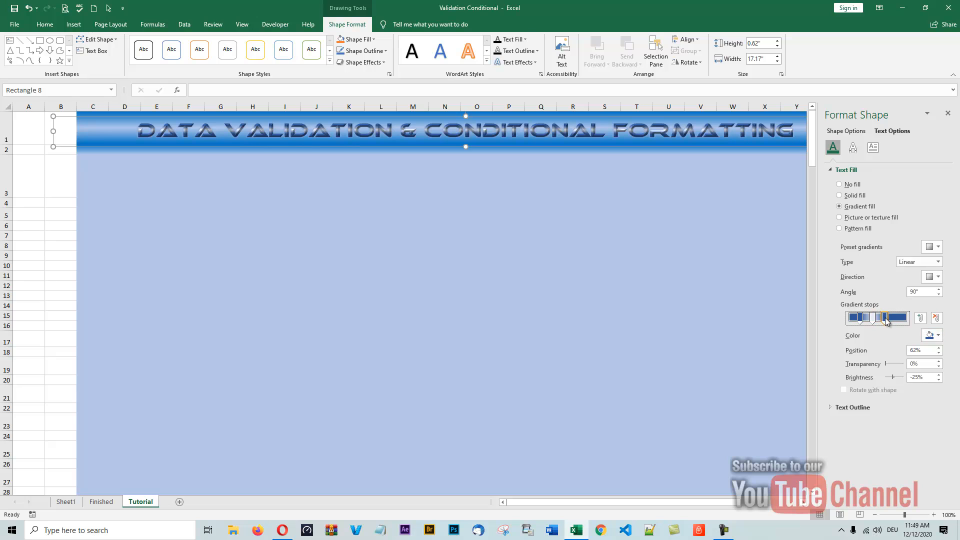
pyautogui.click(938, 335)
pyautogui.click(907, 336)
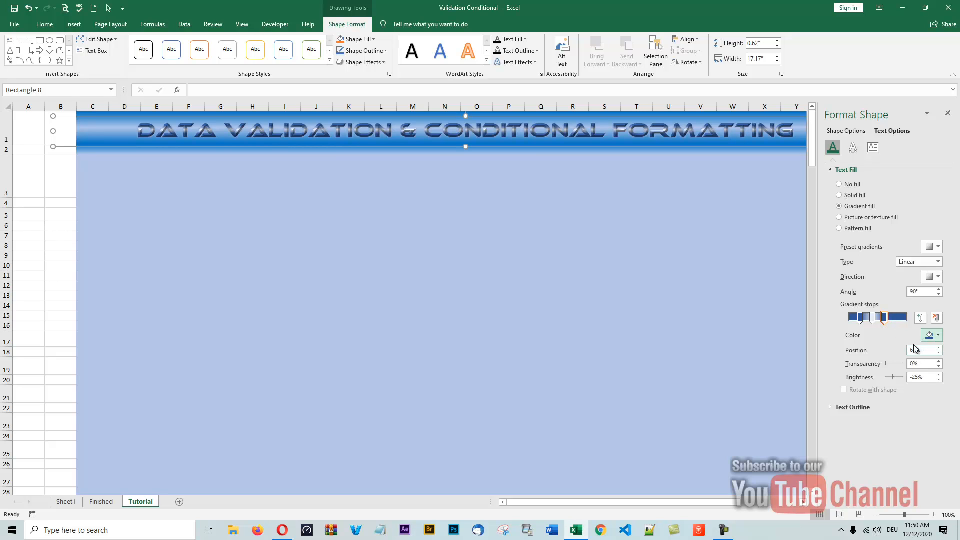
pyautogui.click(872, 318)
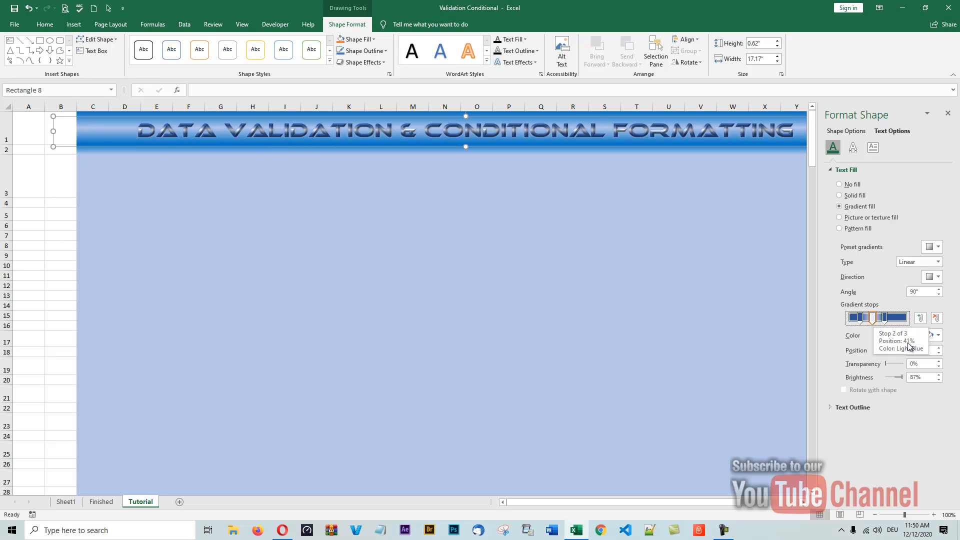
pyautogui.click(860, 318)
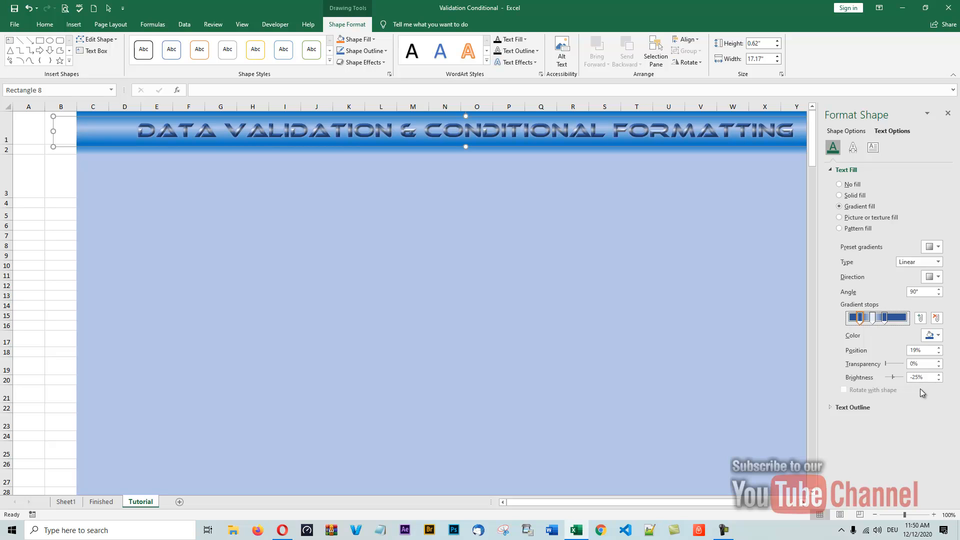
pyautogui.click(948, 116)
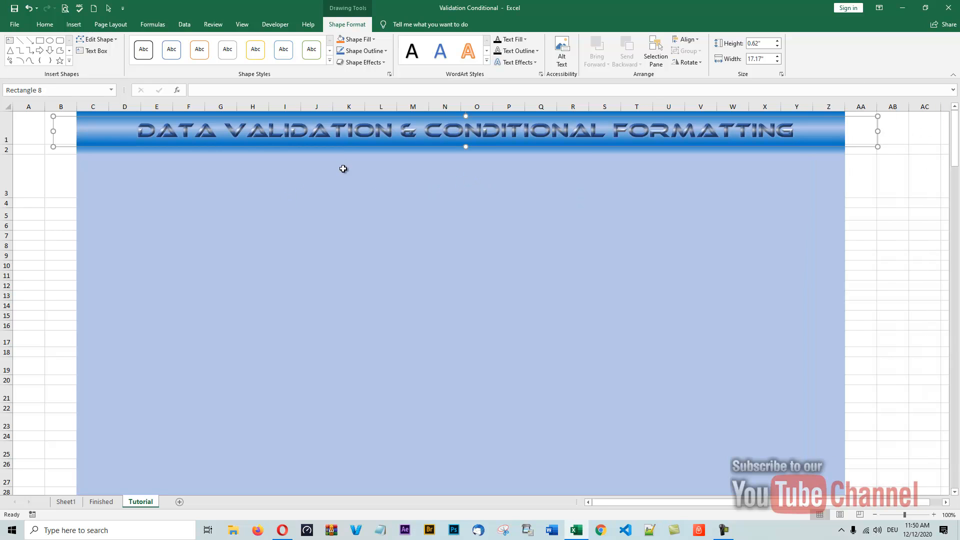
pyautogui.click(331, 179)
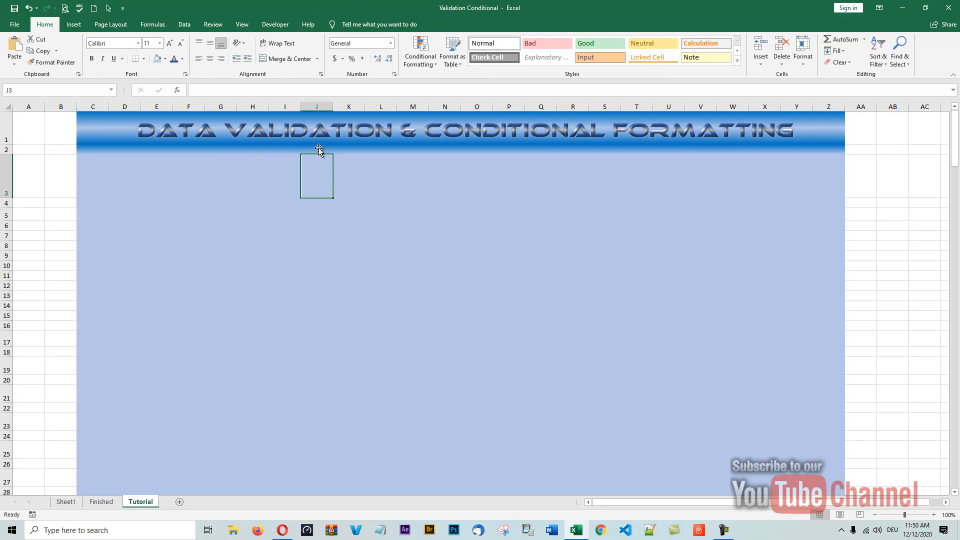
# - Copy the heading text about weekly shift changes from cell H3 of the Finished sheet
pyautogui.click(100, 501)
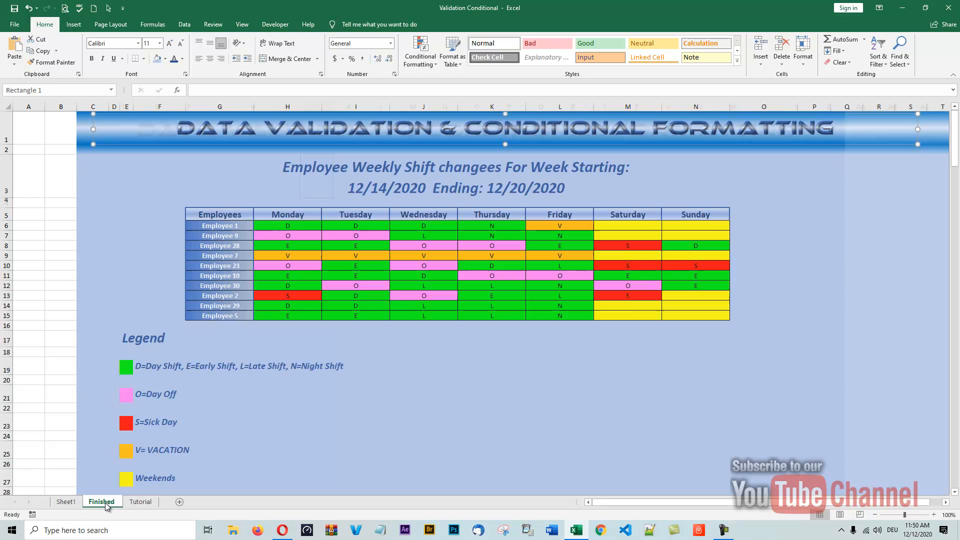
pyautogui.click(344, 169)
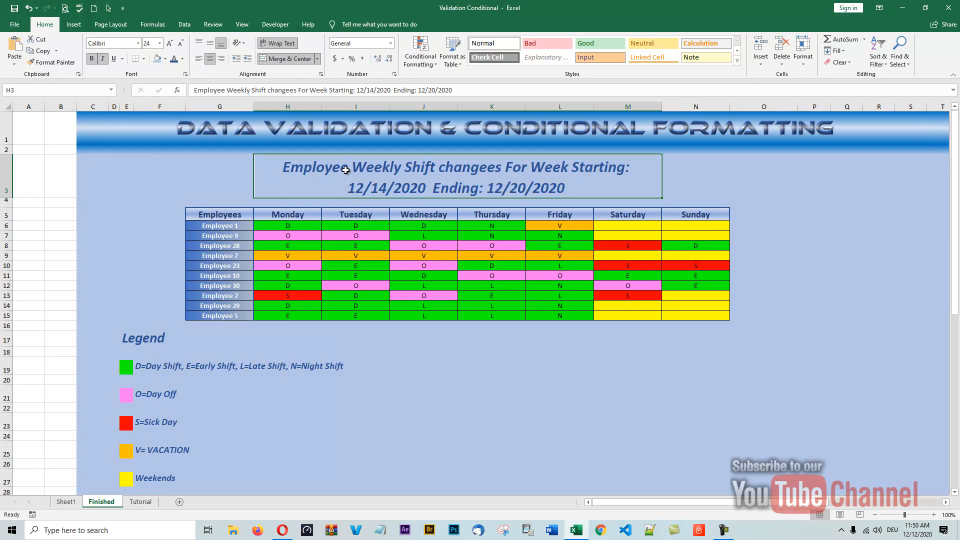
pyautogui.moveTo(453, 90); pyautogui.dragTo(193, 94)
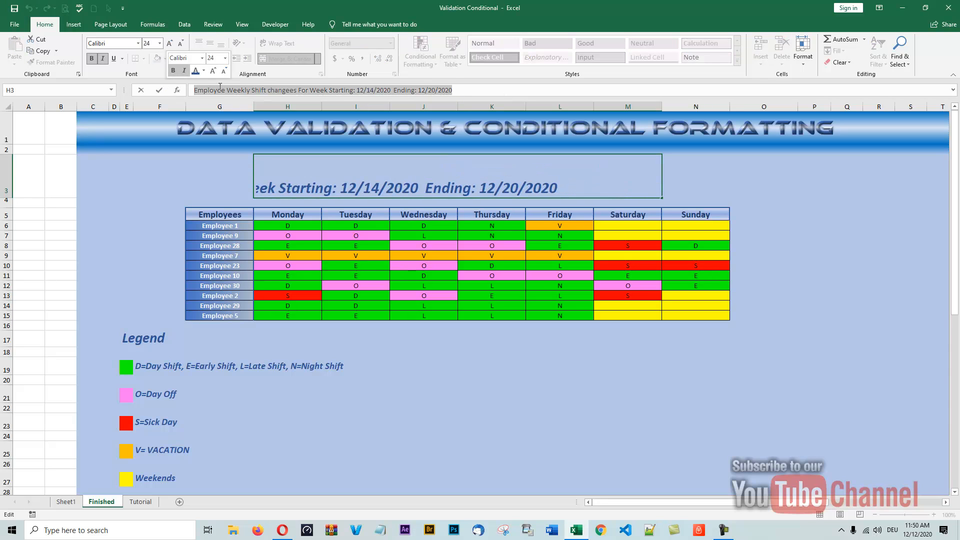
pyautogui.hotkey('ctrl', 'c')
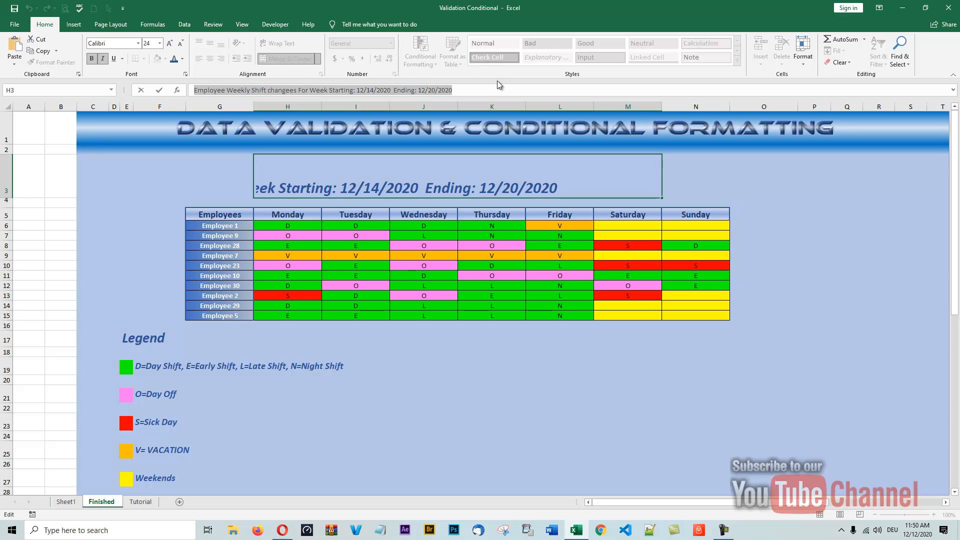
pyautogui.click(490, 90)
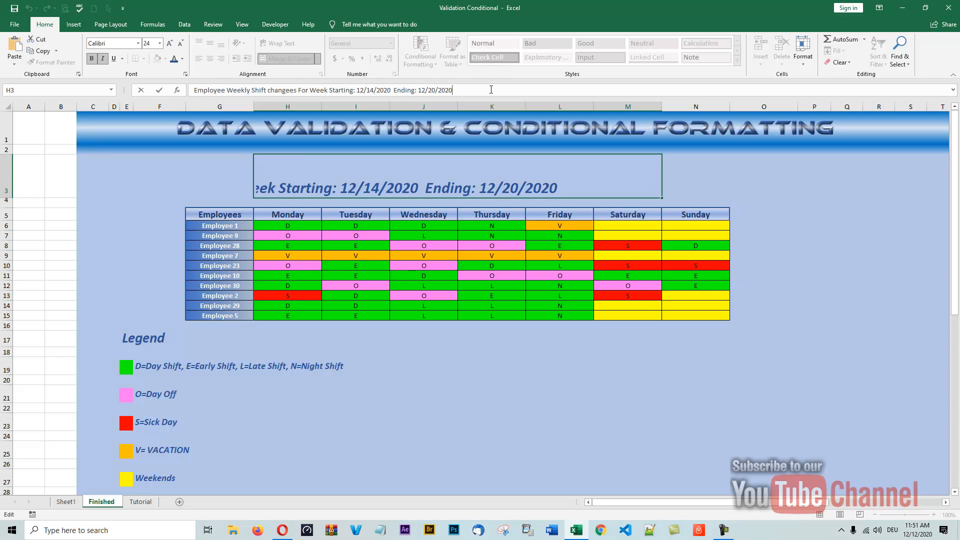
pyautogui.press('Return')
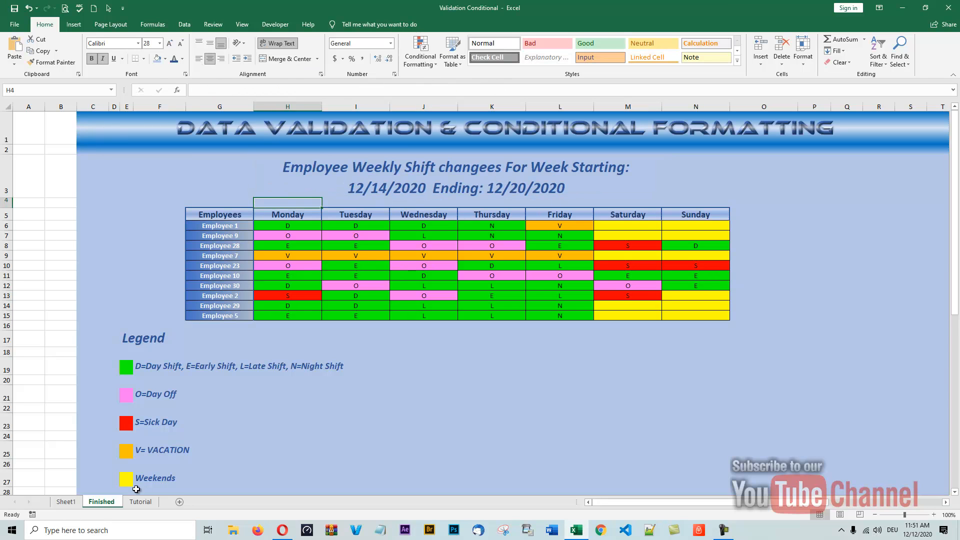
pyautogui.click(287, 175)
# - Paste "Employee Weekly Shift changees For Week Starting: 12/14/2020 Ending: 12/20/2020" as the content of cell H3 on the Tutorial sheet
pyautogui.click(140, 502)
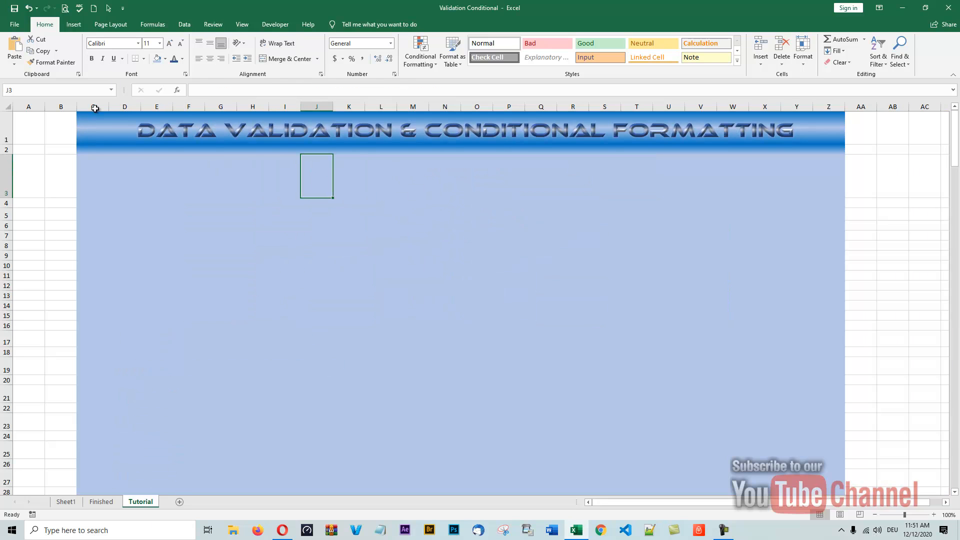
pyautogui.click(250, 171)
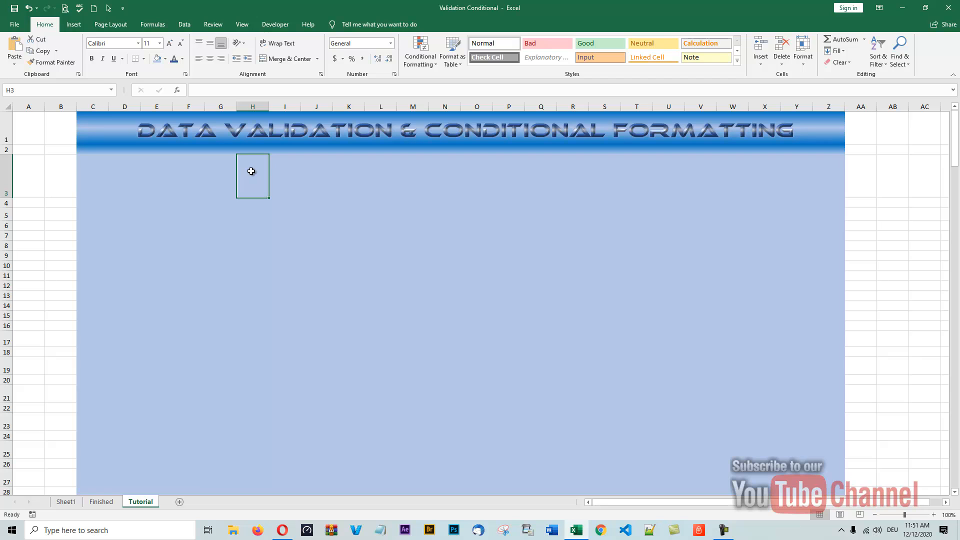
pyautogui.click(203, 91)
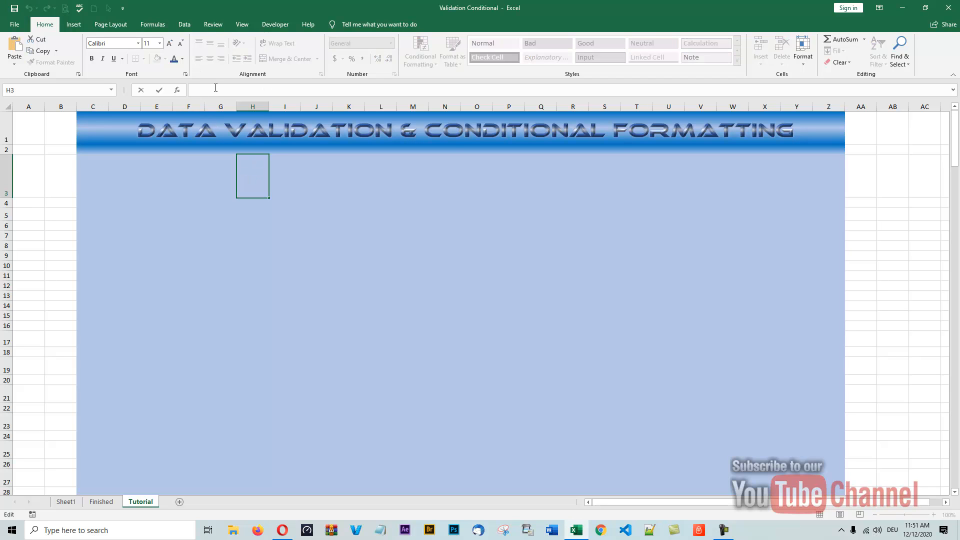
pyautogui.hotkey('ctrl', 'v')
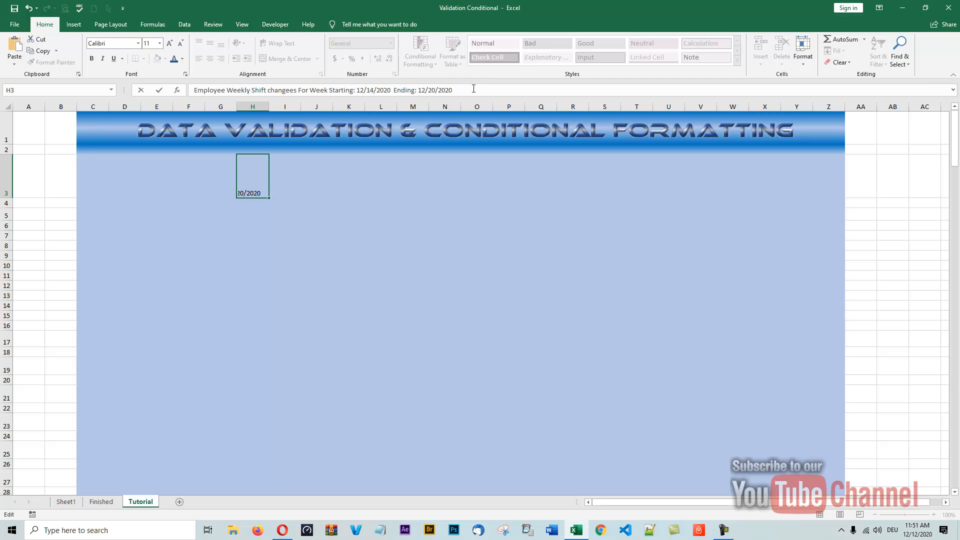
pyautogui.press('Return')
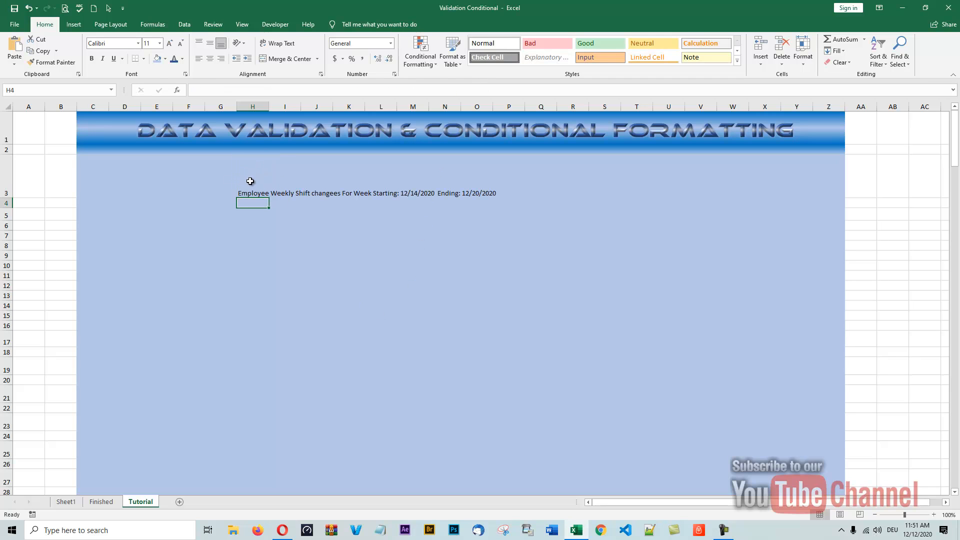
# - Merge and center the heading across H3:P3 and align it vertically to the middle
pyautogui.click(249, 181)
pyautogui.moveTo(252, 181); pyautogui.dragTo(495, 168)
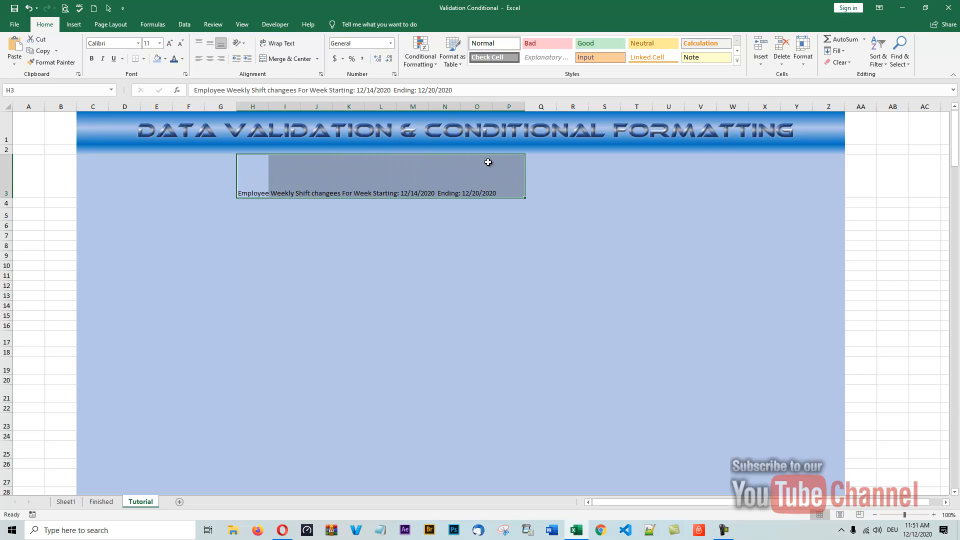
pyautogui.click(285, 61)
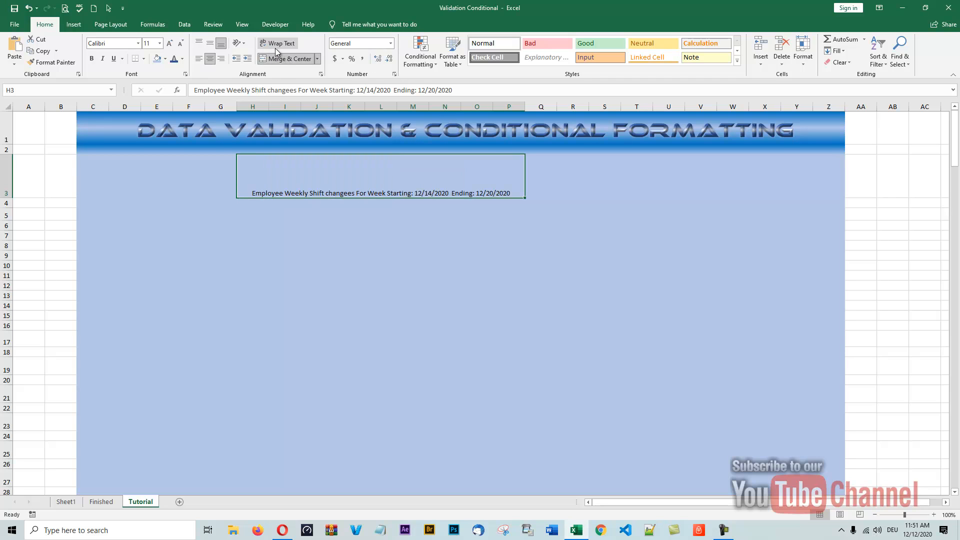
pyautogui.click(211, 45)
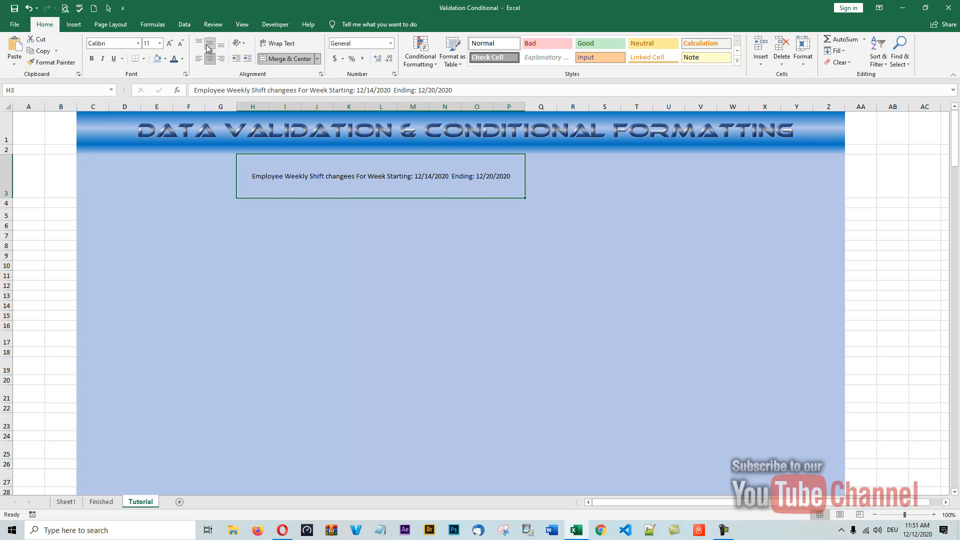
# - Set the week heading in H3 on the Tutorial sheet to font size 24 with wrapped text, matching the Finished sheet
pyautogui.click(97, 504)
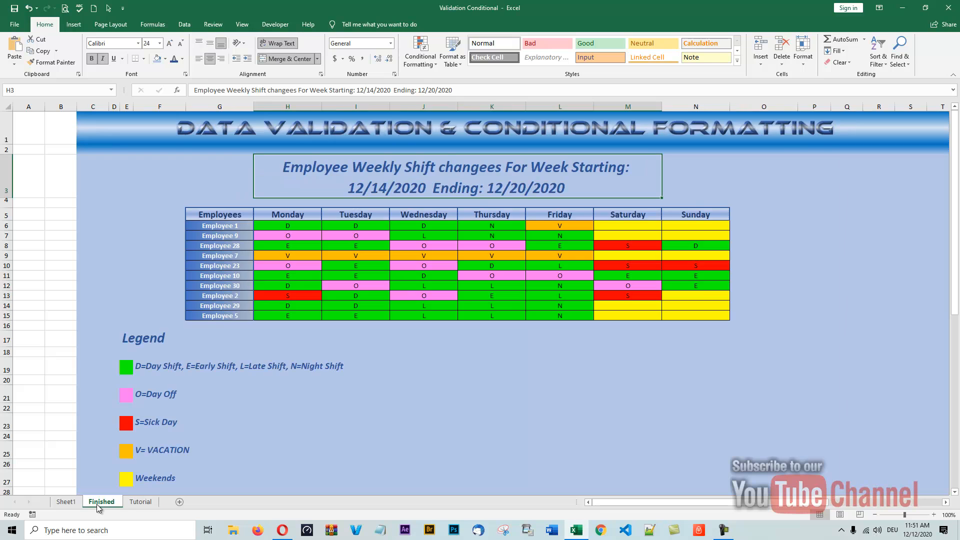
pyautogui.click(143, 501)
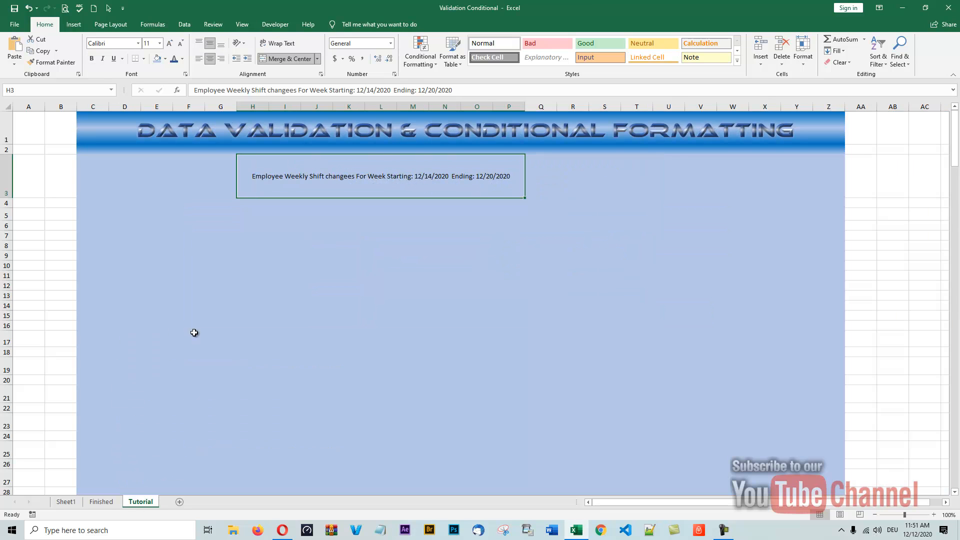
pyautogui.click(160, 44)
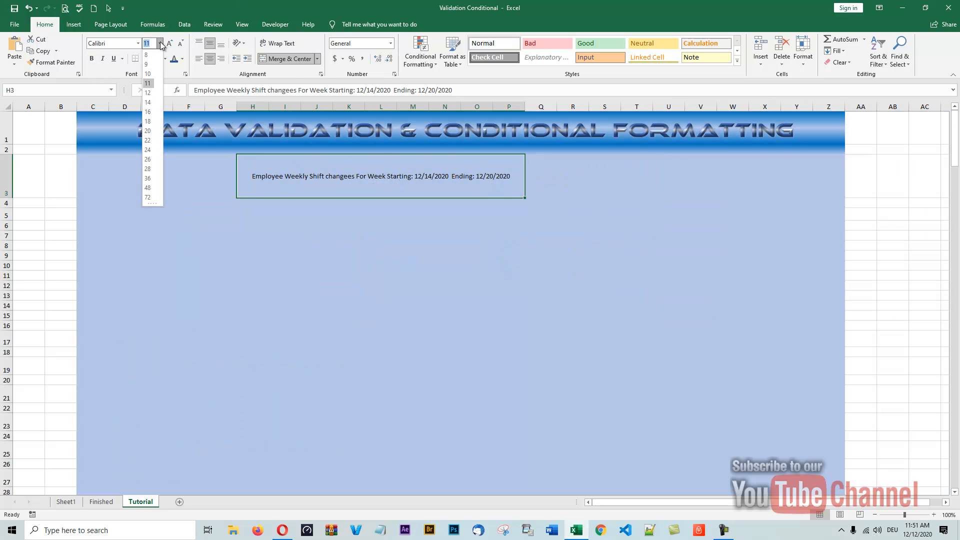
pyautogui.click(149, 151)
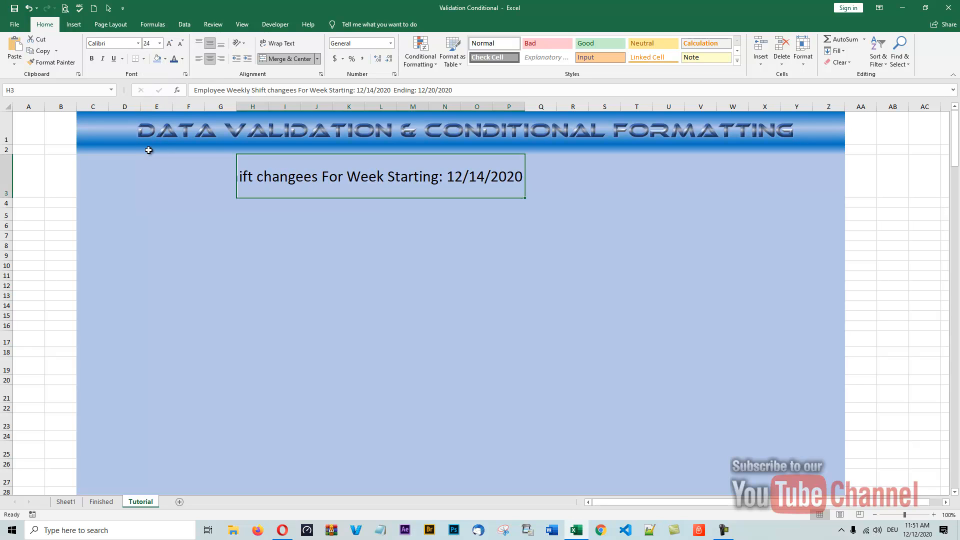
pyautogui.click(282, 44)
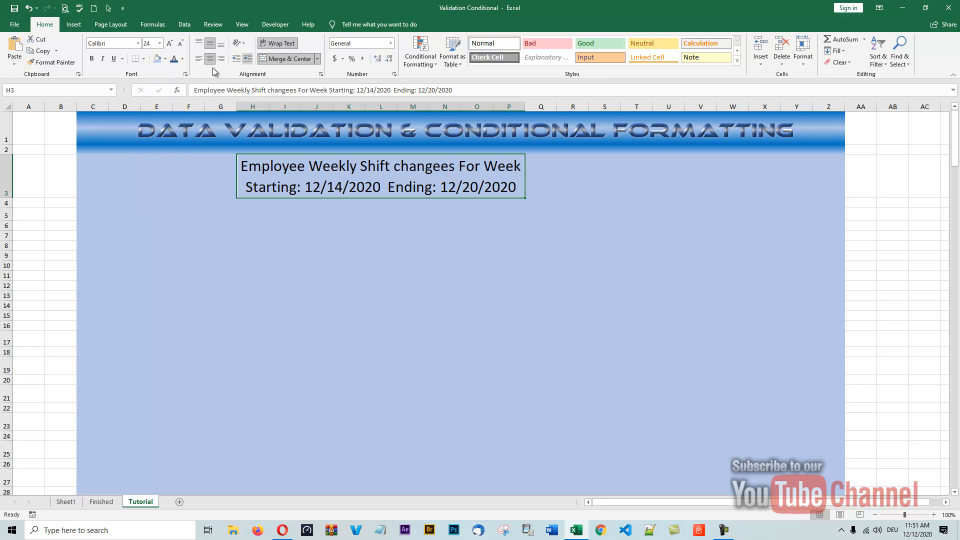
# - Make the week heading bold and italic, and color its text in a darker shade of the theme blue
pyautogui.click(94, 61)
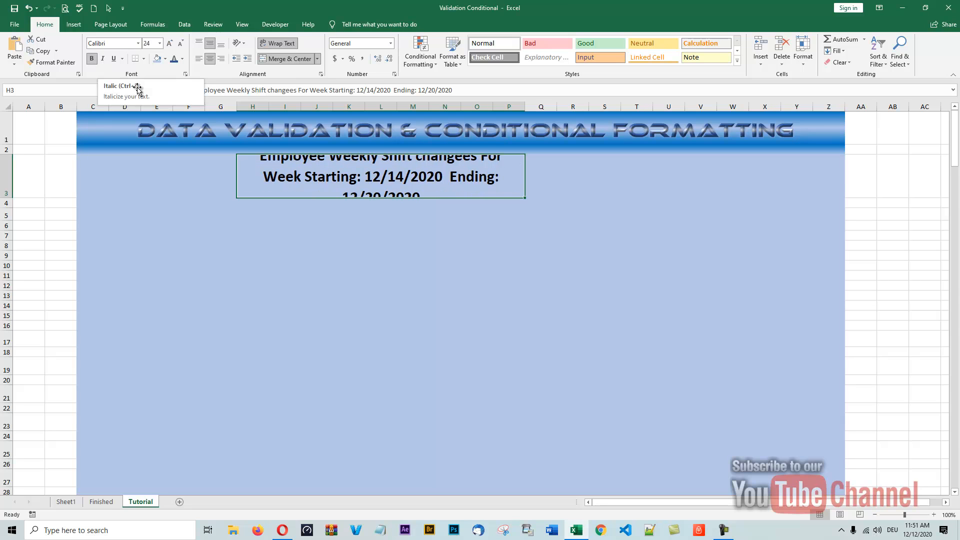
pyautogui.click(102, 502)
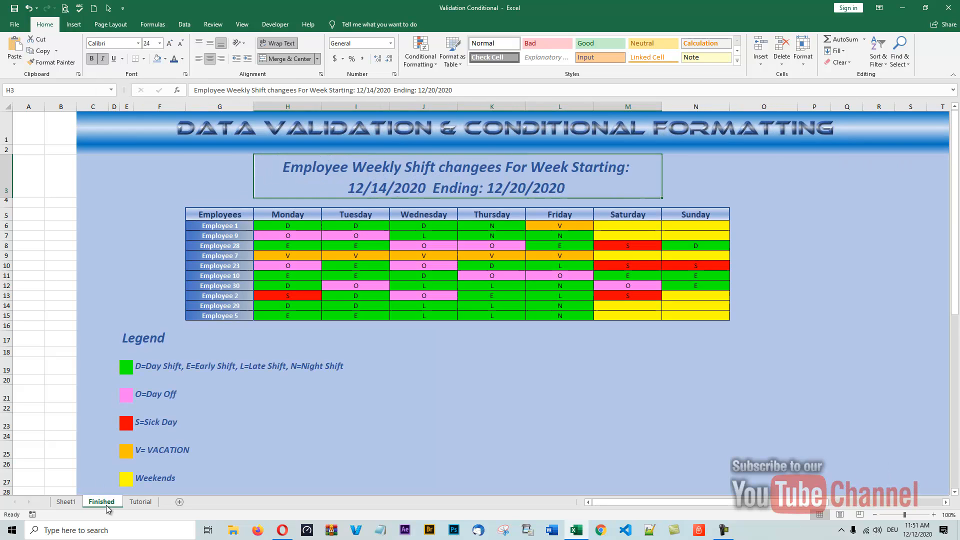
pyautogui.click(139, 502)
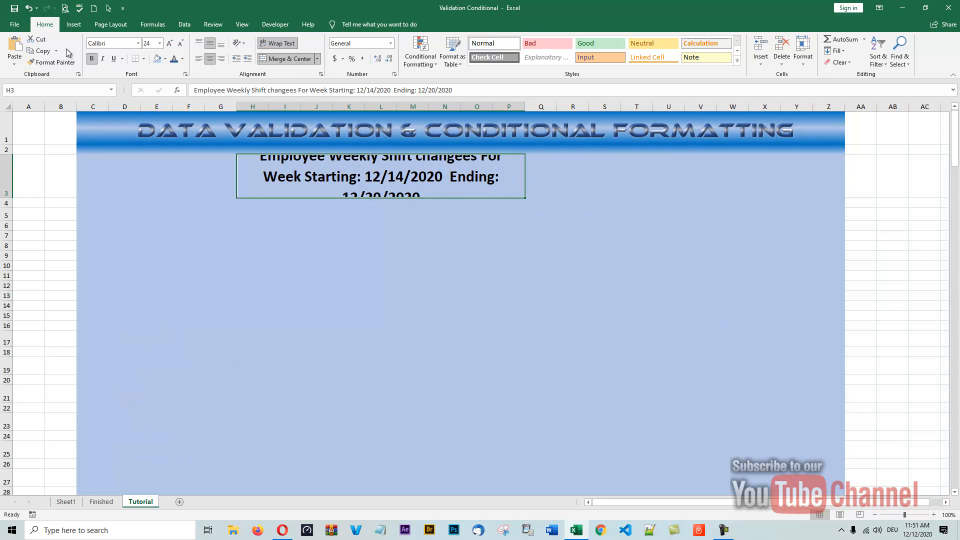
pyautogui.click(101, 59)
pyautogui.click(183, 59)
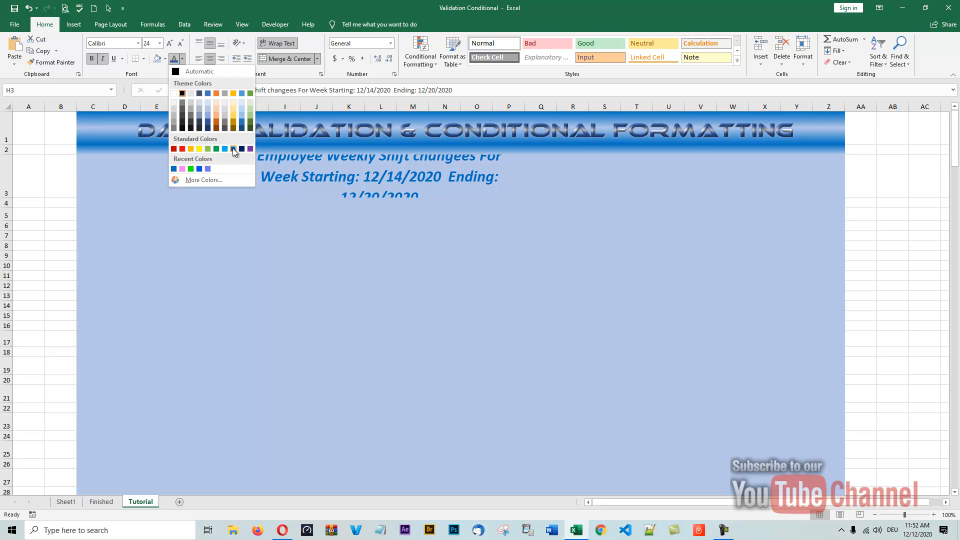
pyautogui.click(207, 121)
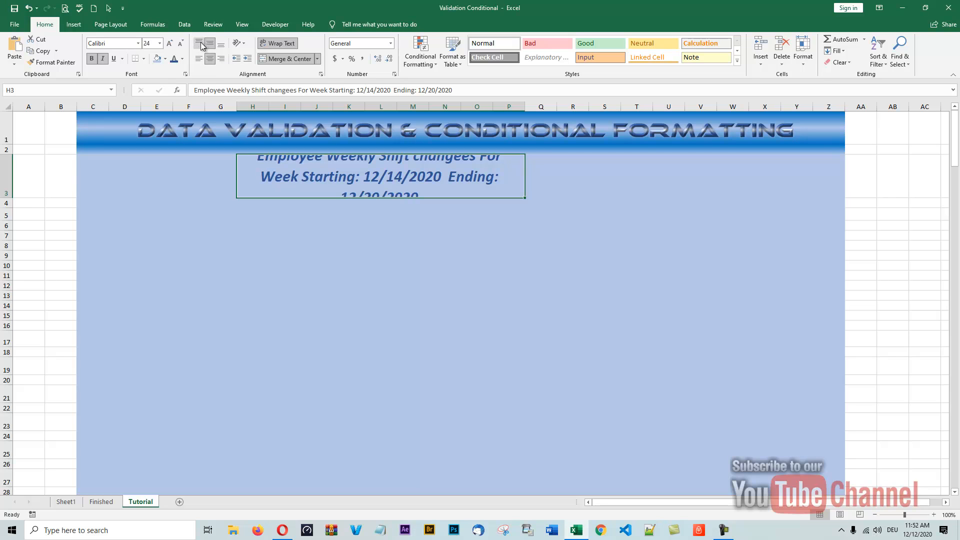
# - Align the week heading to the bottom of its cell, centered horizontally and with text wrapping on
pyautogui.click(199, 59)
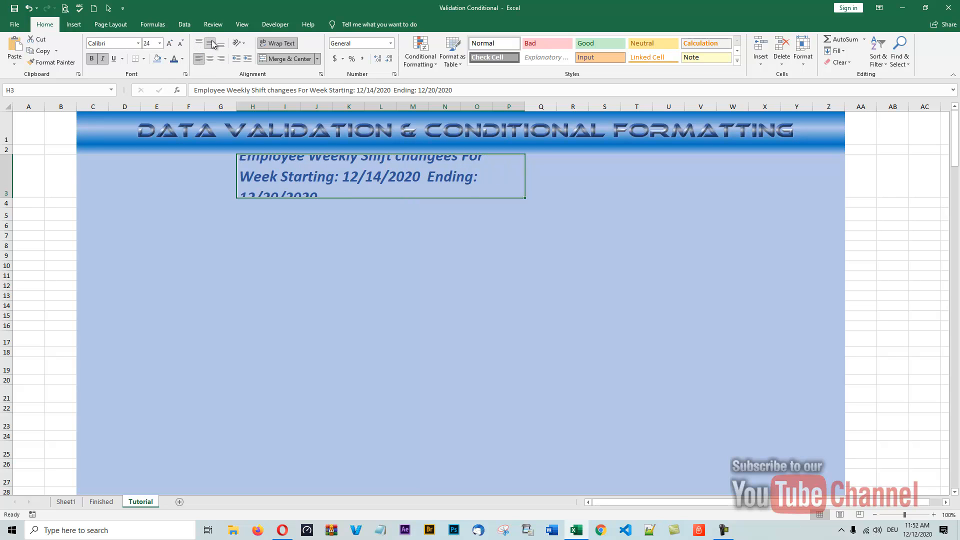
pyautogui.click(209, 59)
pyautogui.click(223, 45)
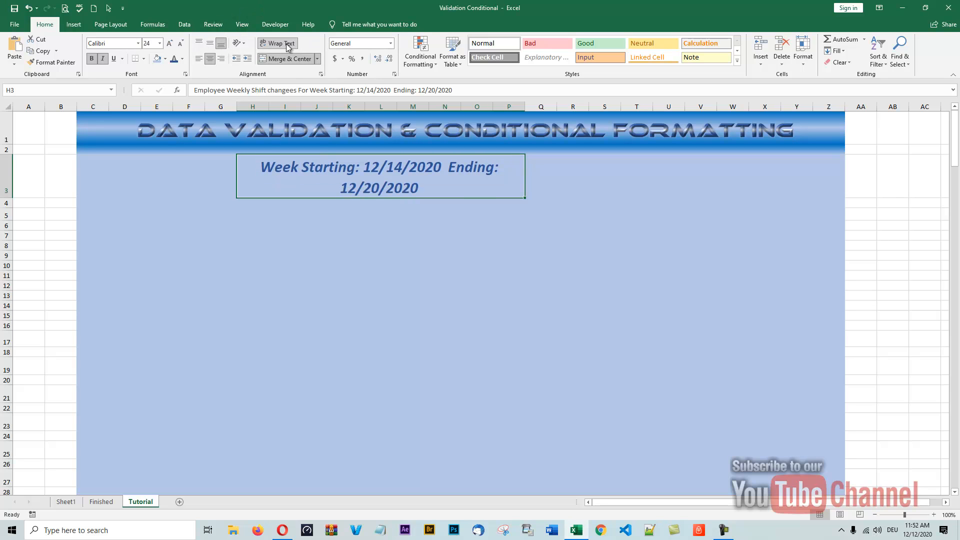
pyautogui.click(270, 44)
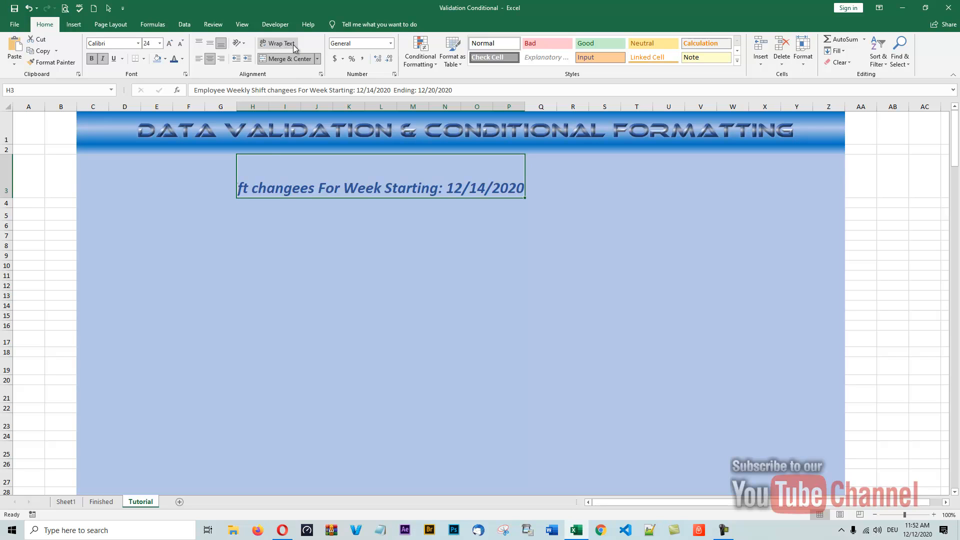
pyautogui.click(289, 46)
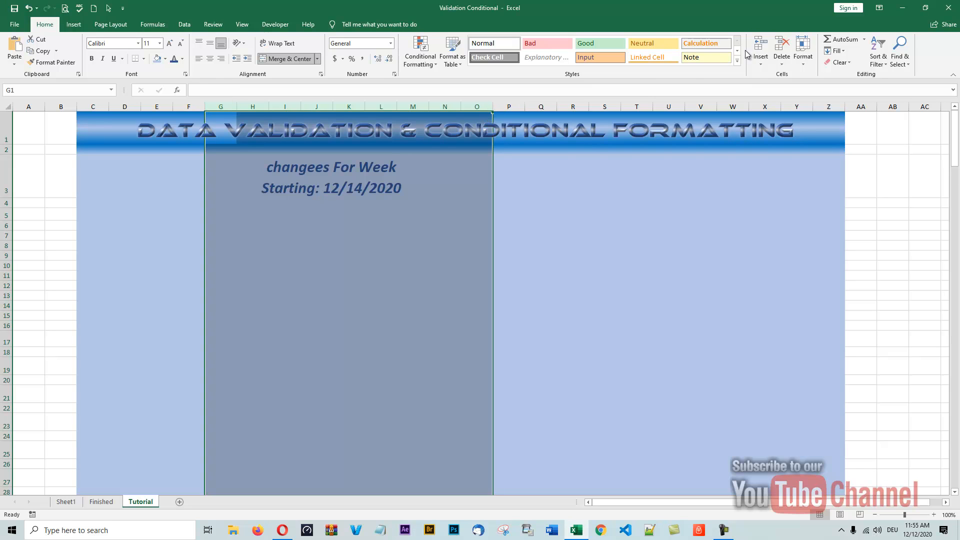
# - Set the width of columns G through O on the Tutorial sheet to 18.71
pyautogui.click(804, 67)
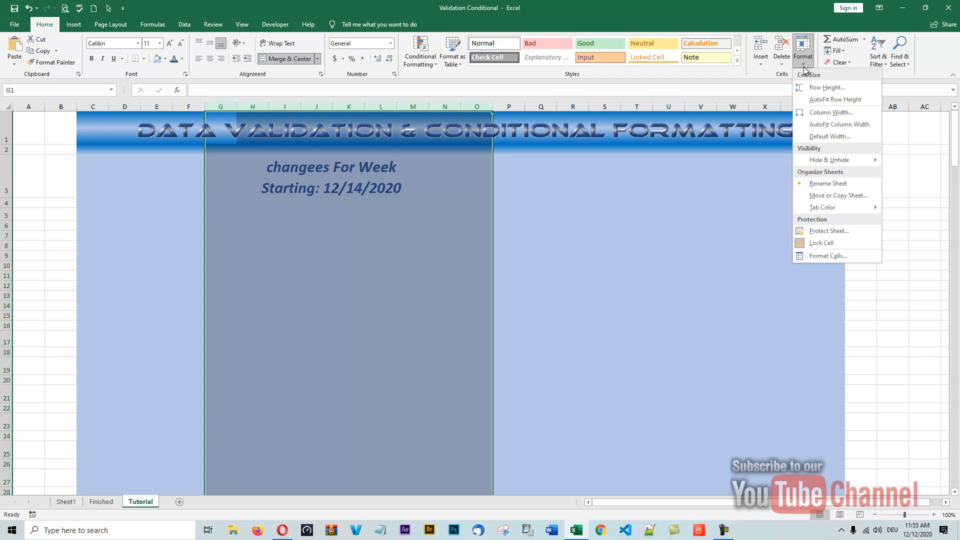
pyautogui.click(819, 113)
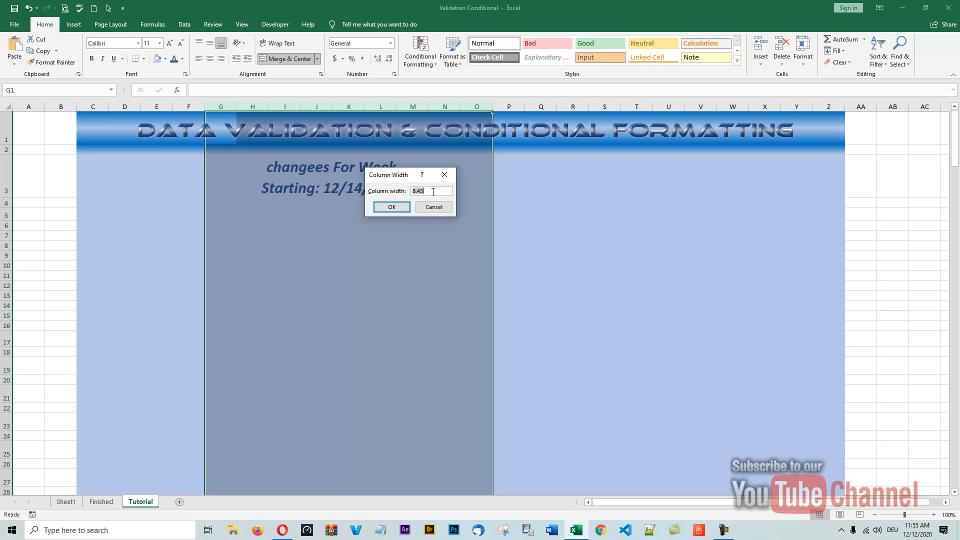
pyautogui.write('18.71')
pyautogui.click(393, 208)
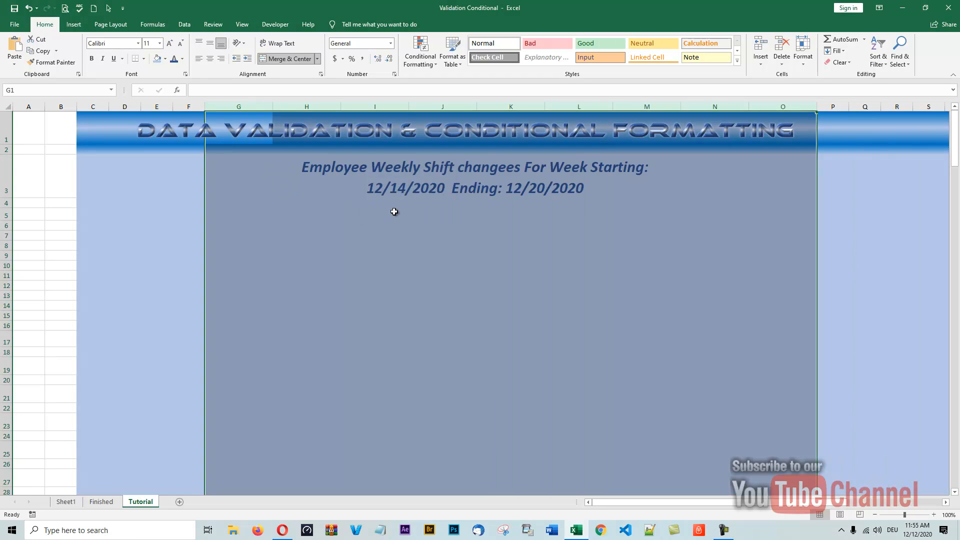
pyautogui.click(415, 235)
pyautogui.click(390, 173)
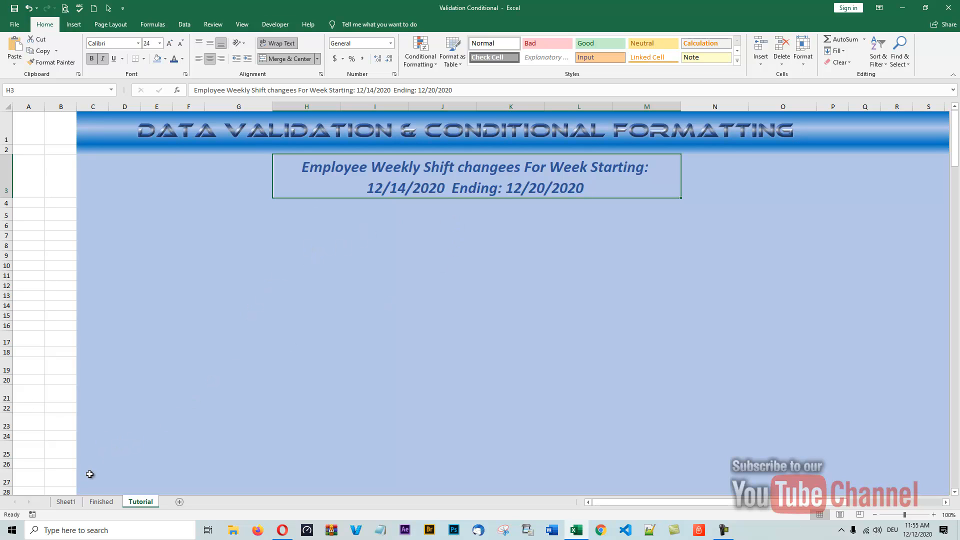
# - Copy the table header row G5:N5, from Employees through Sunday, on the Finished sheet
pyautogui.click(100, 503)
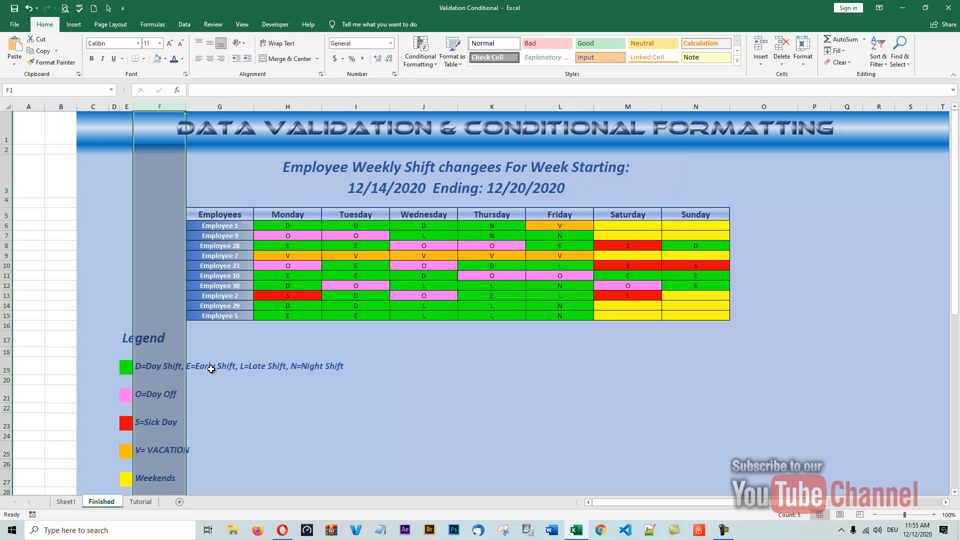
pyautogui.click(223, 344)
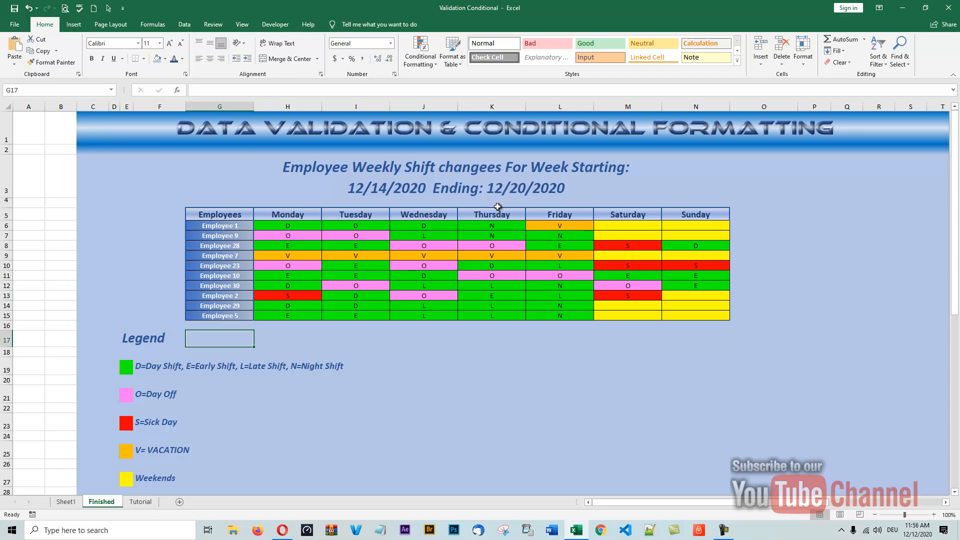
pyautogui.moveTo(193, 214); pyautogui.dragTo(691, 216)
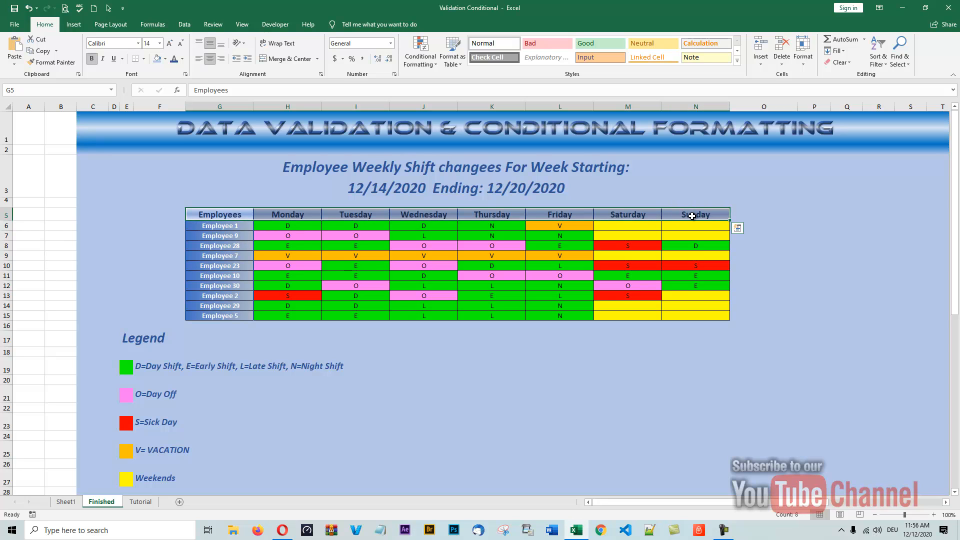
pyautogui.rightClick(691, 216)
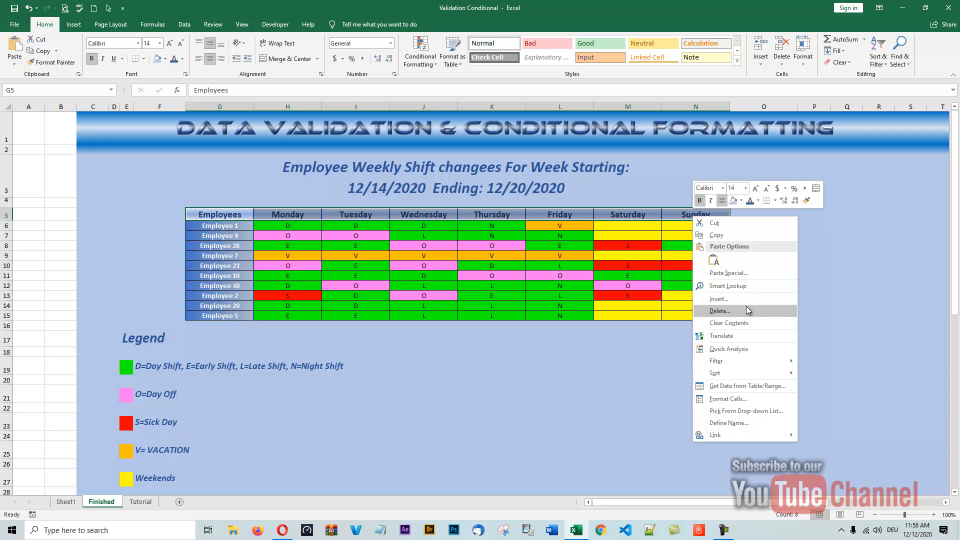
pyautogui.click(716, 235)
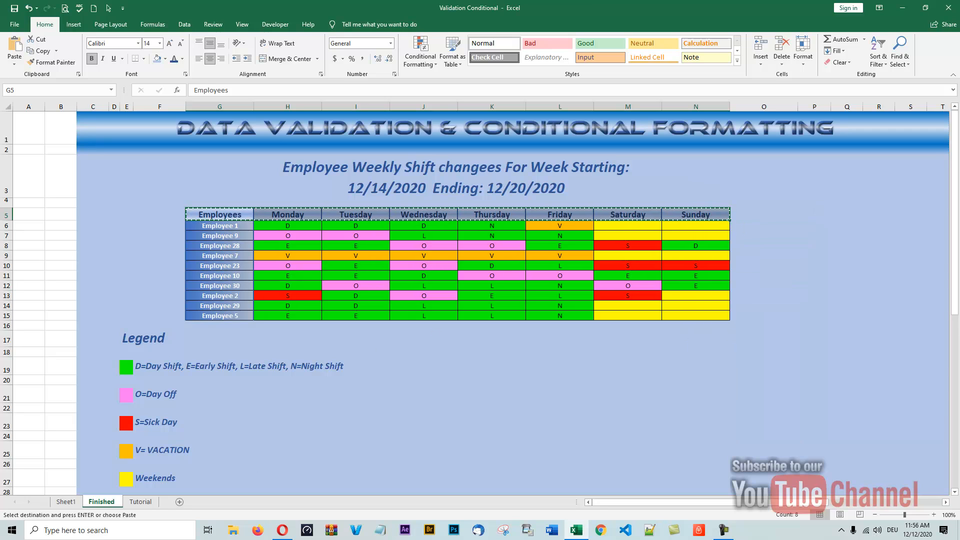
# - Paste the copied Employees-to-Sunday header row with its formatting at cell G6 of the Tutorial sheet
pyautogui.click(140, 502)
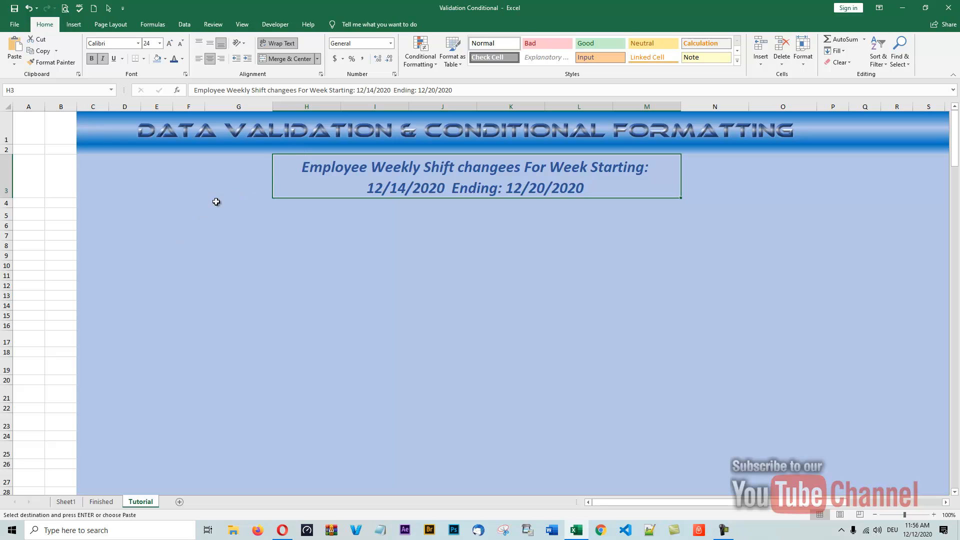
pyautogui.click(107, 508)
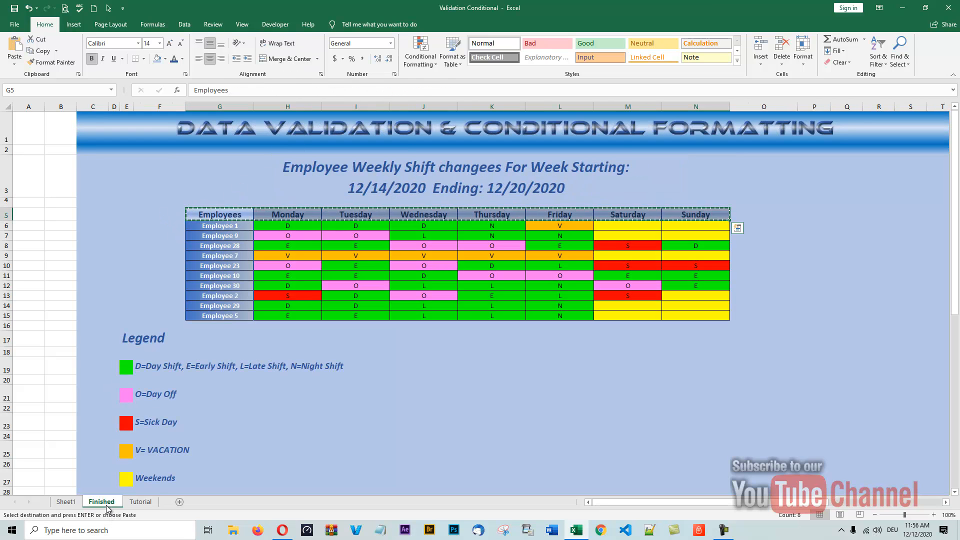
pyautogui.click(141, 504)
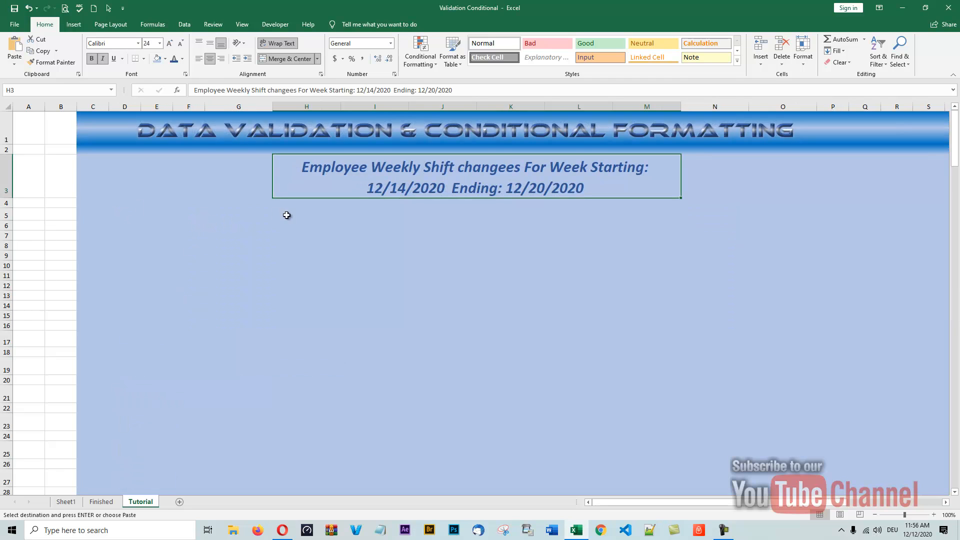
pyautogui.click(228, 203)
pyautogui.click(237, 225)
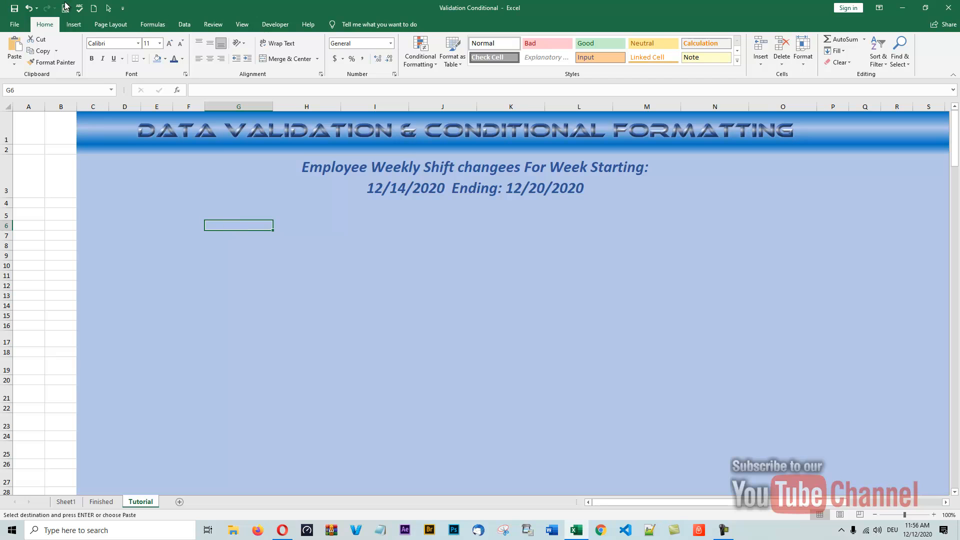
pyautogui.click(17, 67)
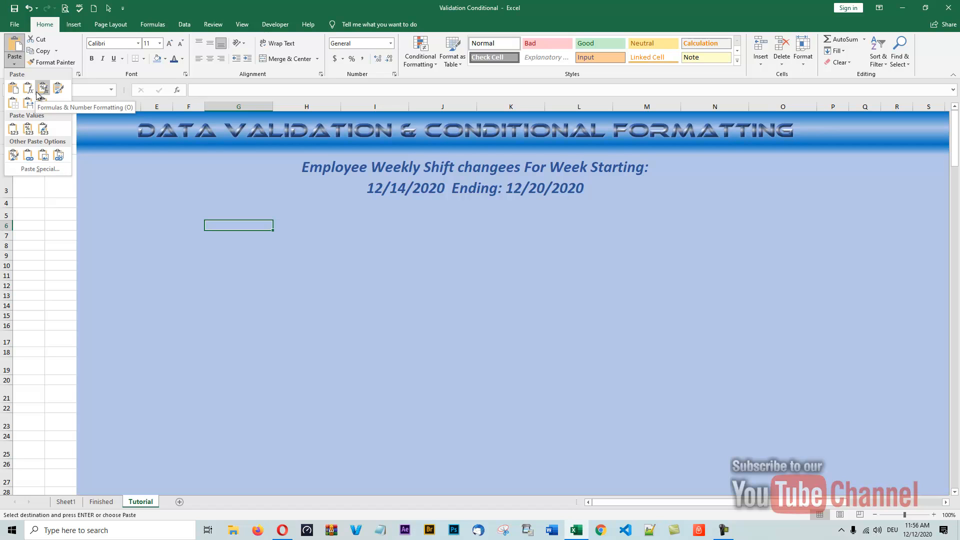
pyautogui.click(10, 91)
pyautogui.click(495, 275)
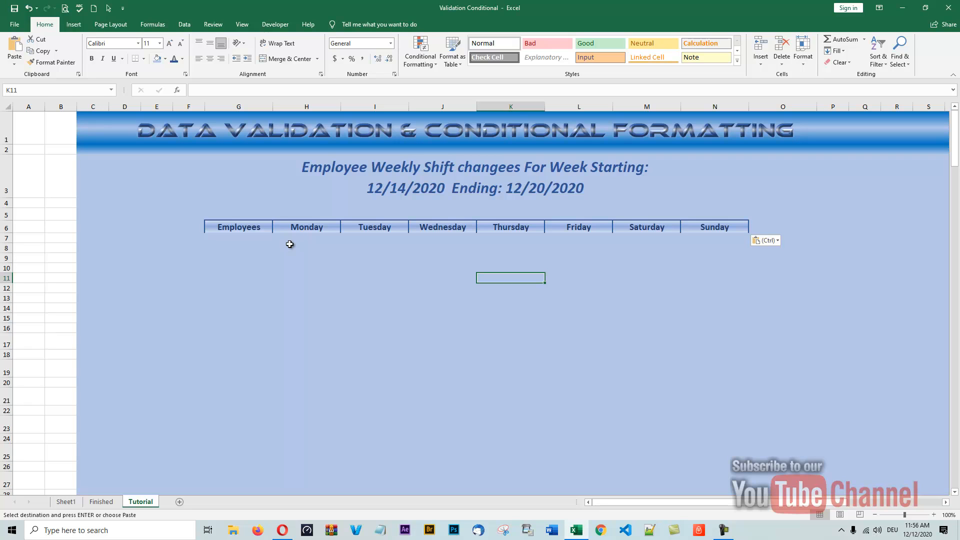
# - Select cell G7 below the Employees header, and cancel the pending copy on the Finished sheet before returning to the Tutorial sheet
pyautogui.click(262, 229)
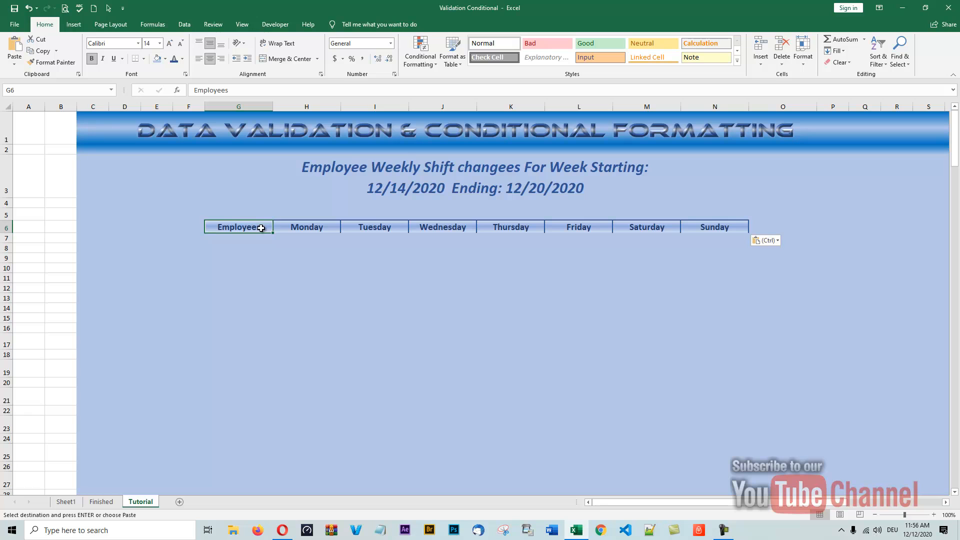
pyautogui.click(241, 238)
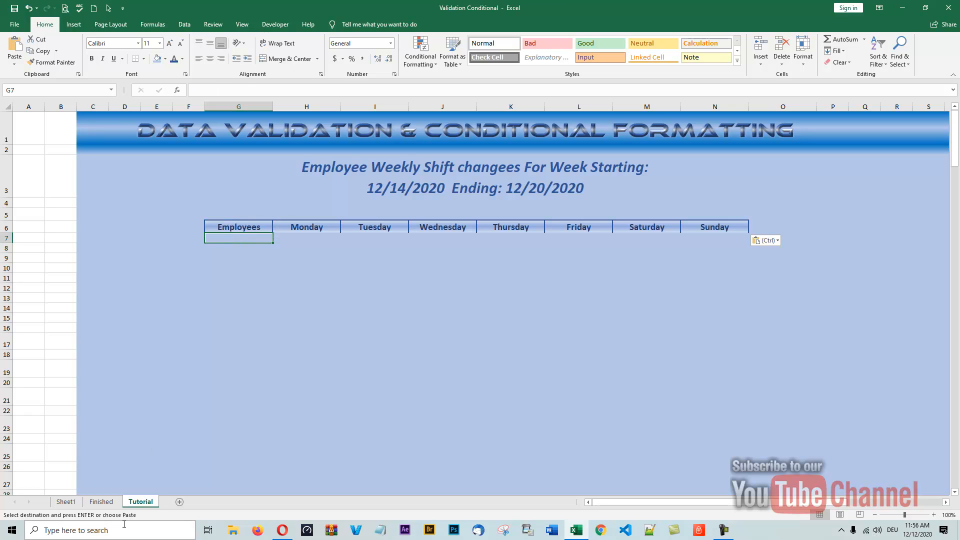
pyautogui.click(106, 502)
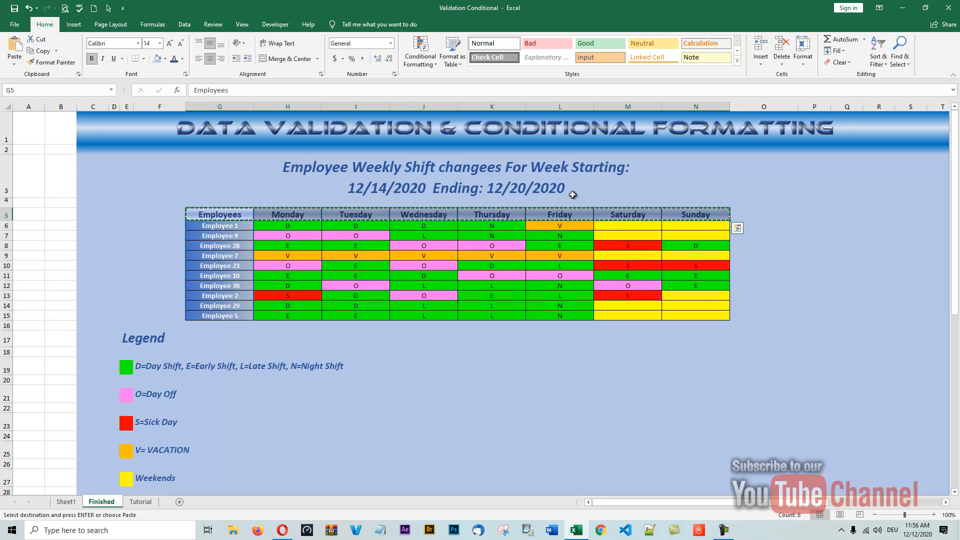
pyautogui.click(360, 339)
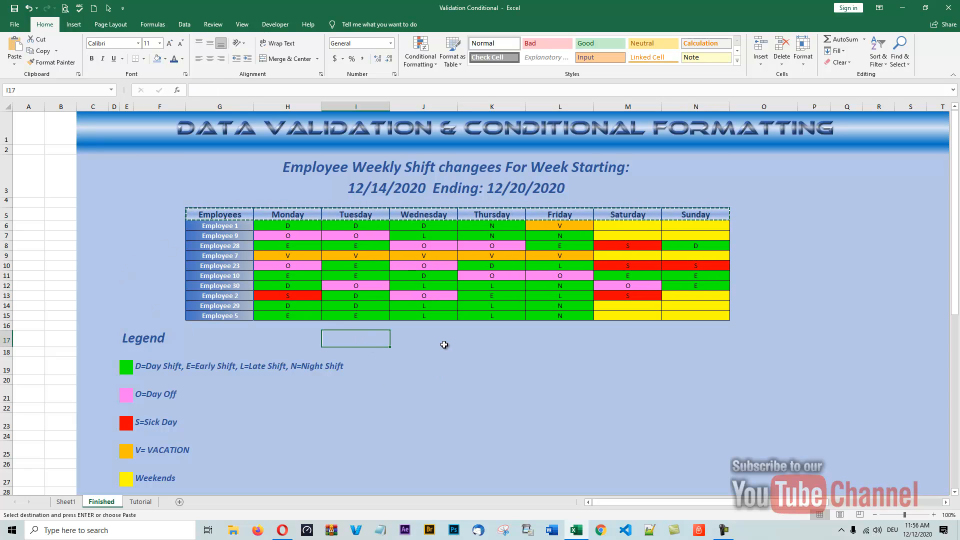
pyautogui.press('Escape')
pyautogui.press('Return')
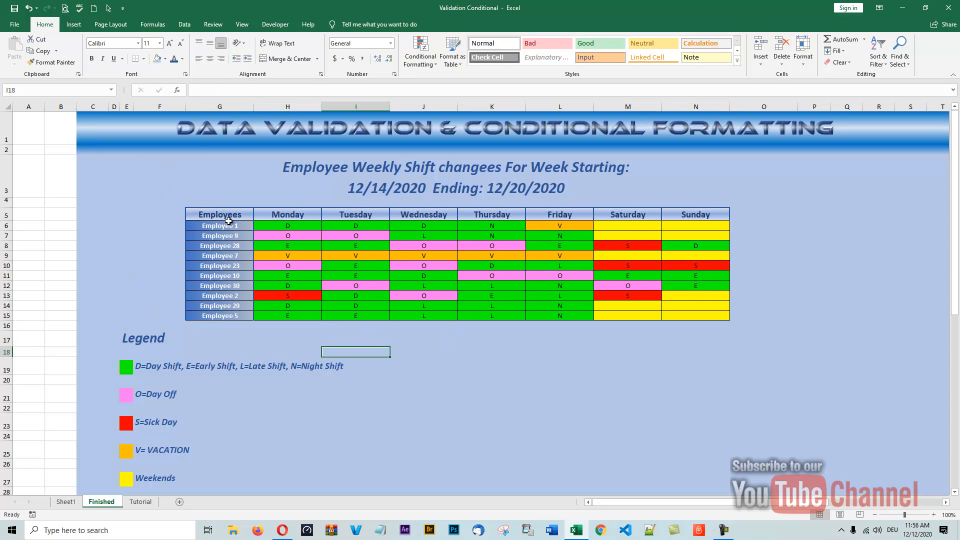
pyautogui.click(142, 501)
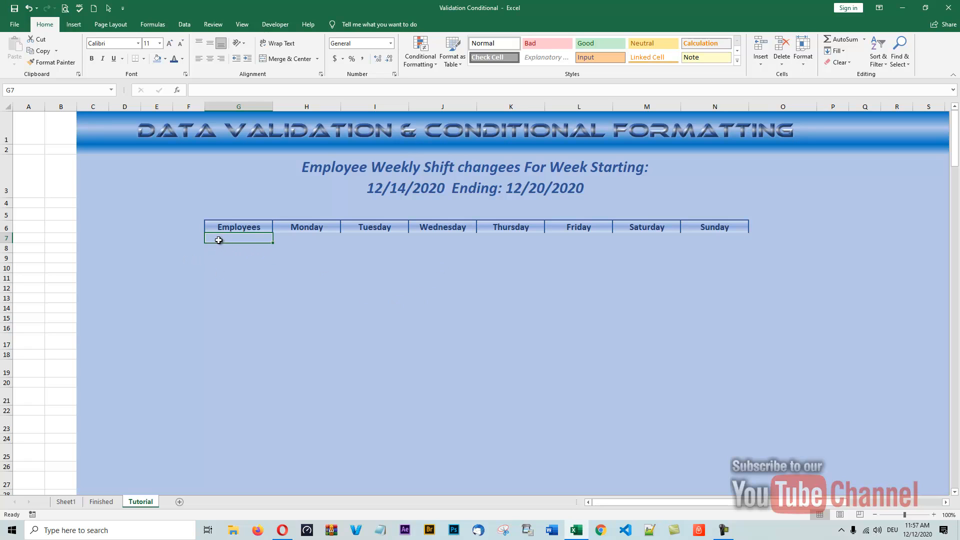
# - Fill the table body G7:N15 below the header row on the Tutorial sheet with White, Background 1
pyautogui.click(101, 502)
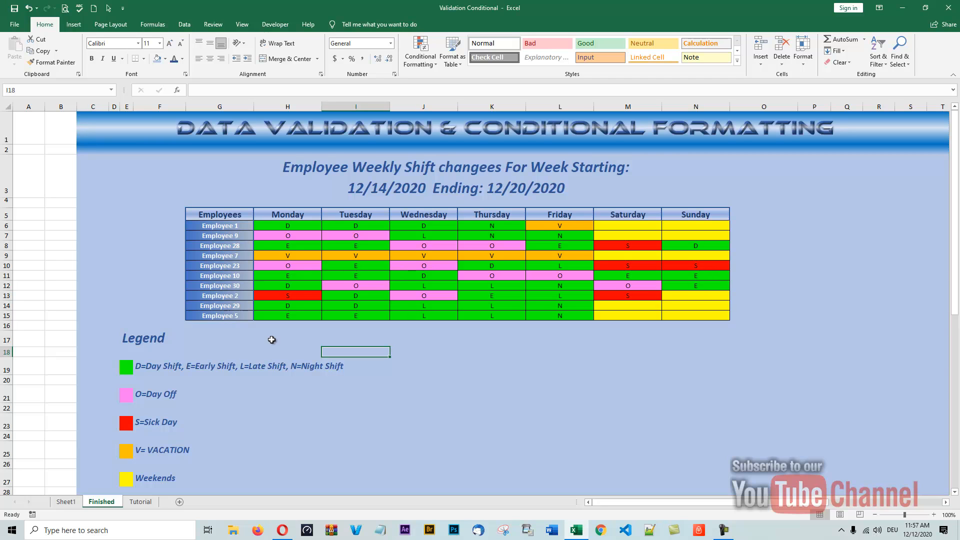
pyautogui.click(141, 502)
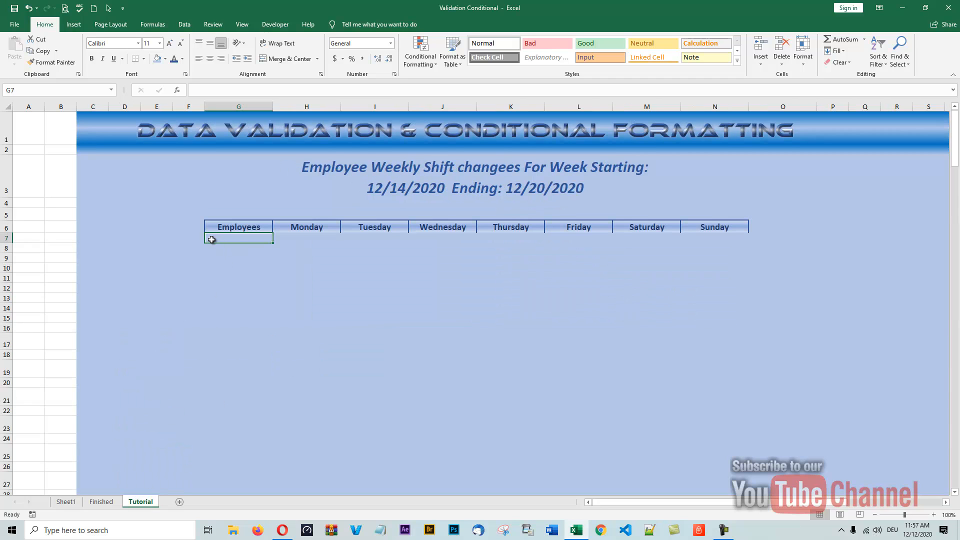
pyautogui.moveTo(216, 235); pyautogui.dragTo(222, 305)
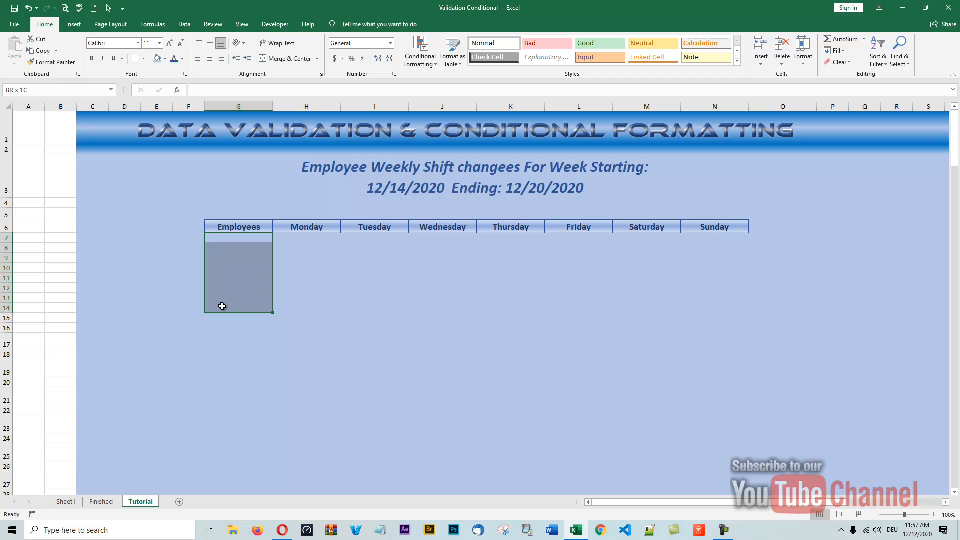
pyautogui.moveTo(222, 306); pyautogui.dragTo(224, 317)
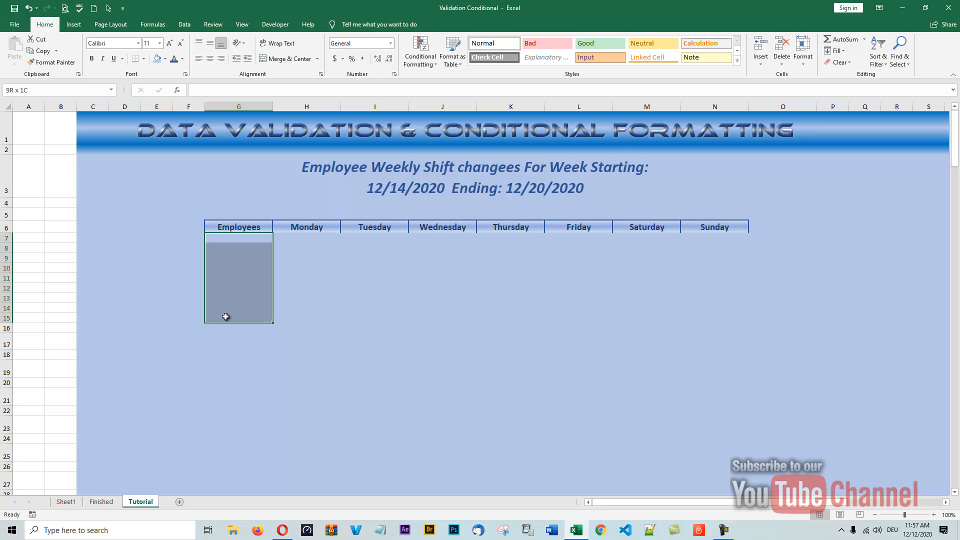
pyautogui.click(100, 502)
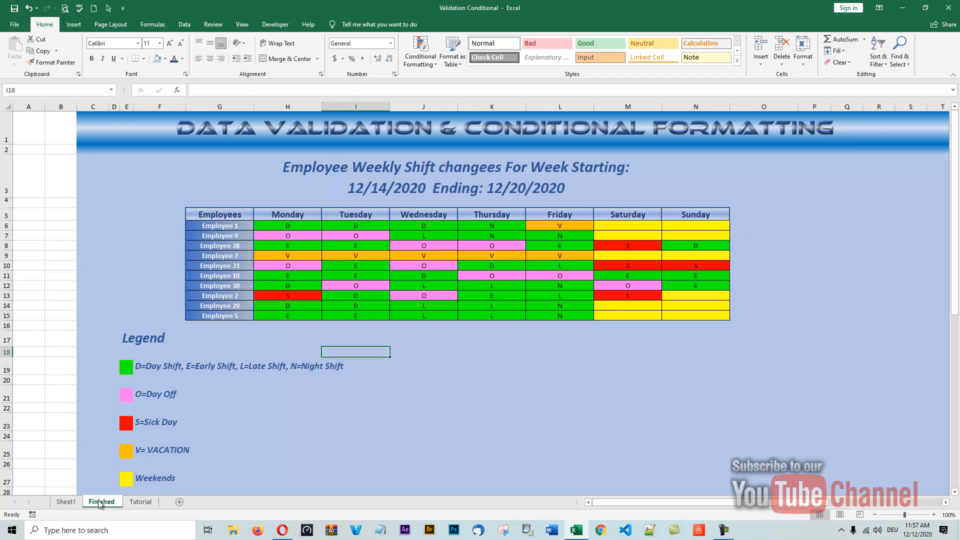
pyautogui.click(141, 501)
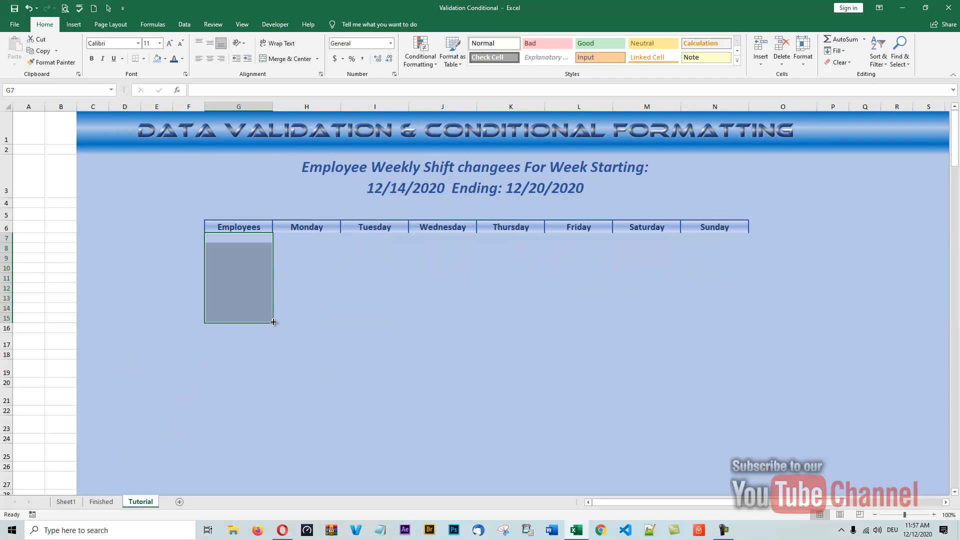
pyautogui.moveTo(250, 288); pyautogui.dragTo(350, 285)
pyautogui.moveTo(239, 240); pyautogui.dragTo(739, 321)
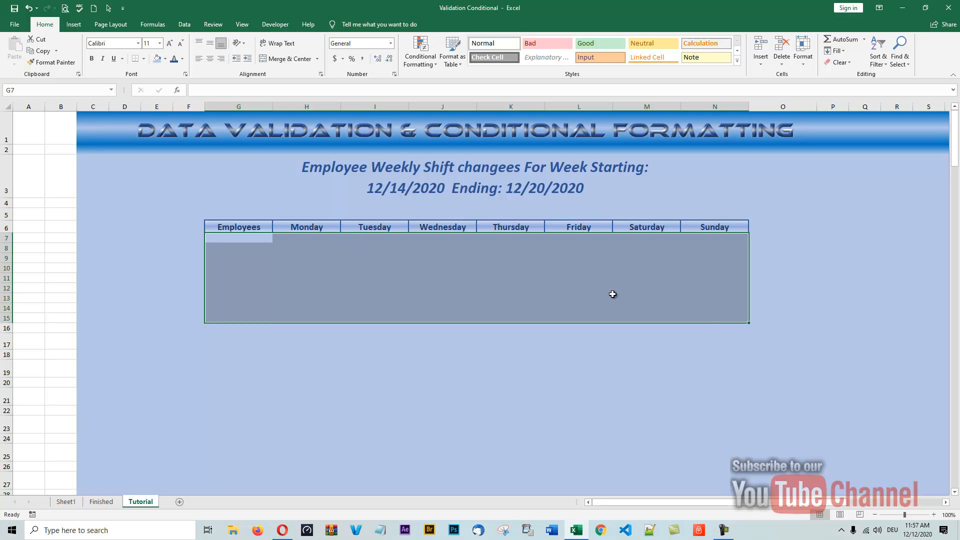
pyautogui.click(165, 59)
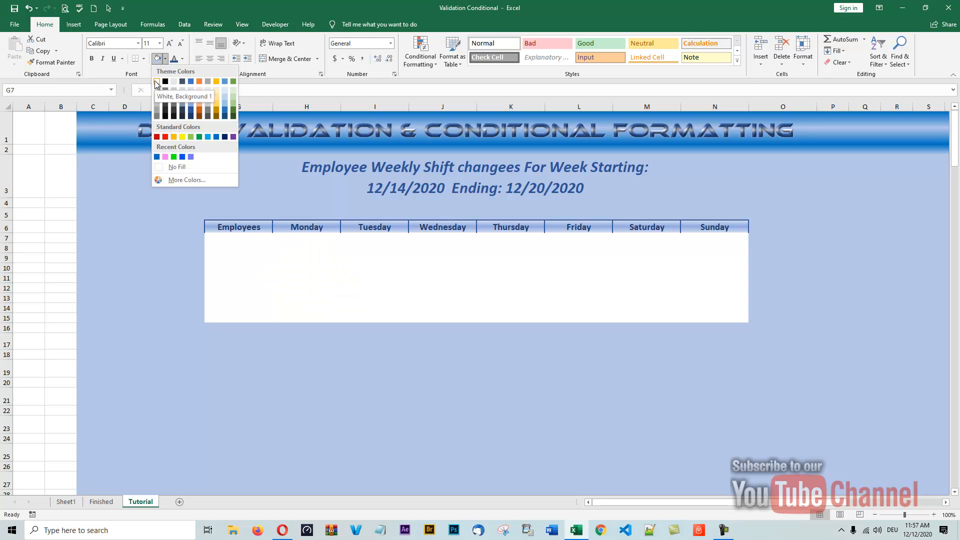
pyautogui.click(157, 81)
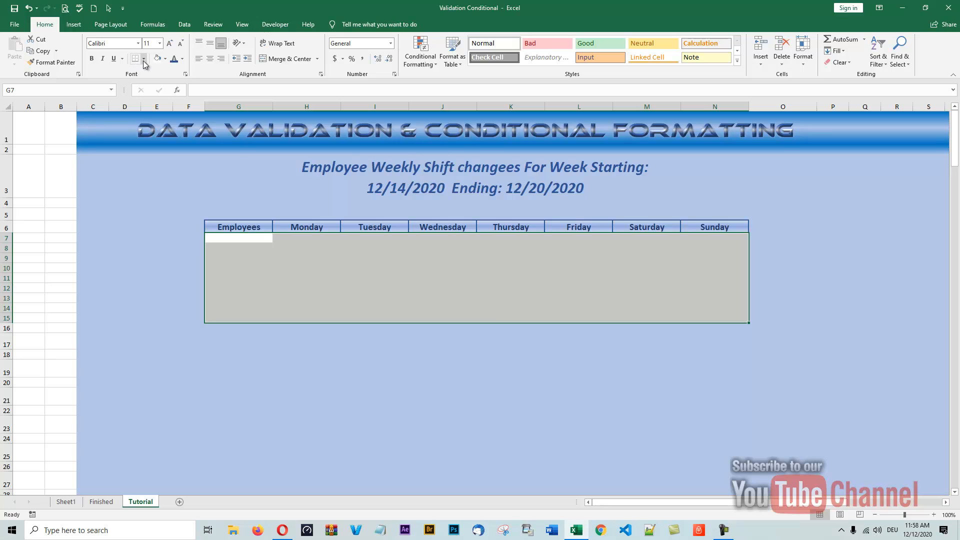
# - Set a thick dark blue border line around all four outer edges of the table body G7:N15
pyautogui.click(144, 59)
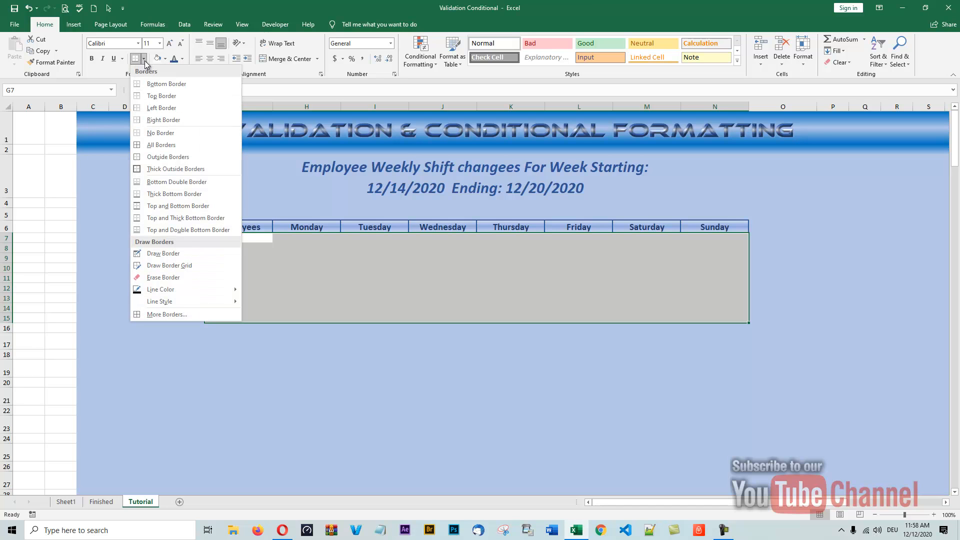
pyautogui.click(152, 313)
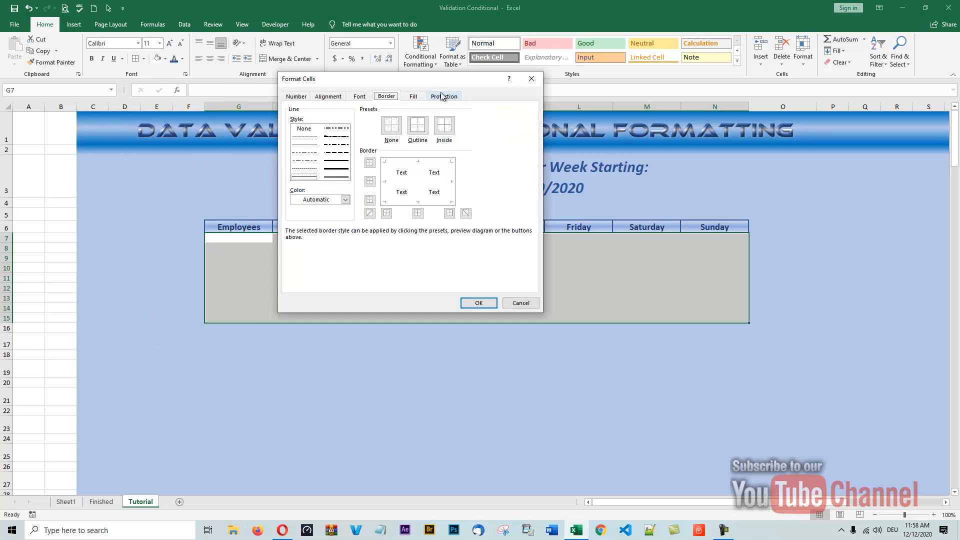
pyautogui.moveTo(420, 83); pyautogui.dragTo(681, 135)
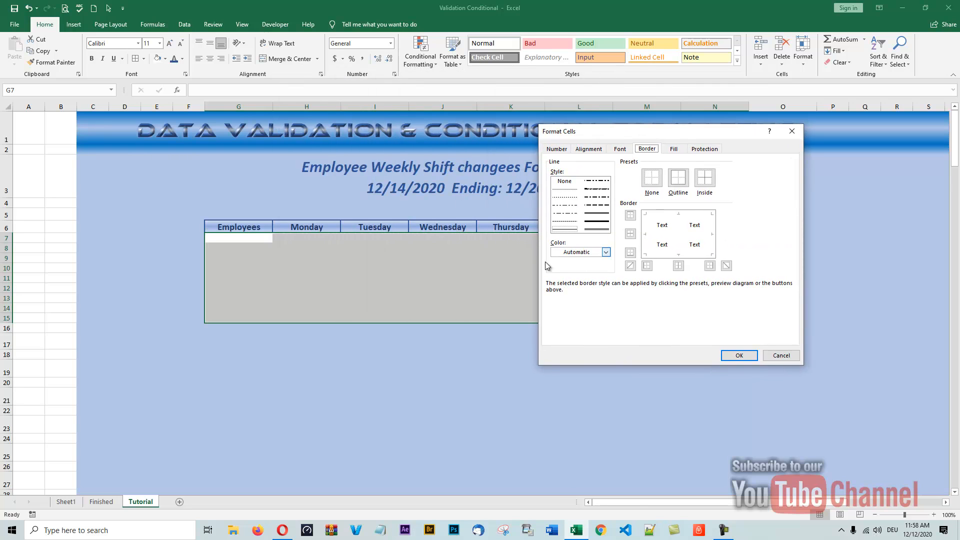
pyautogui.click(605, 253)
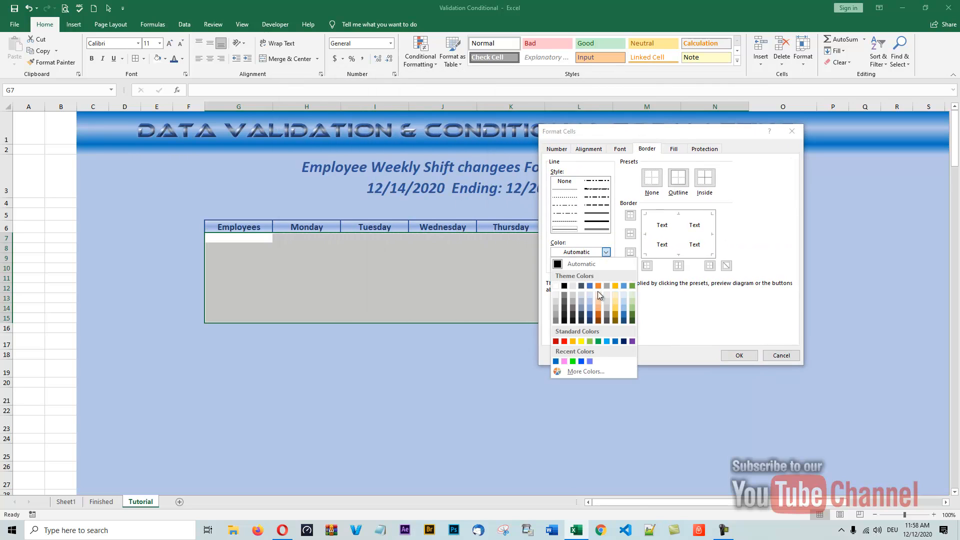
pyautogui.click(590, 315)
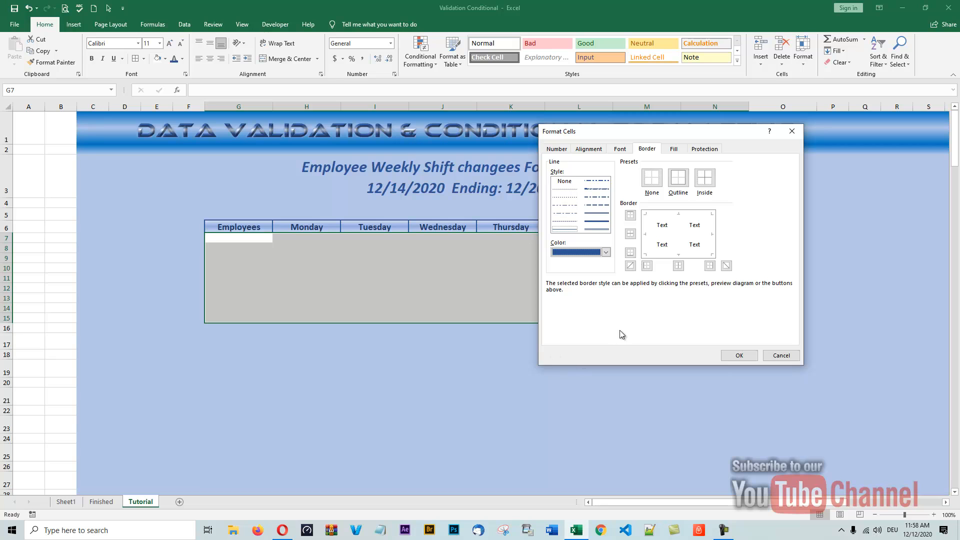
pyautogui.click(674, 214)
pyautogui.click(599, 216)
pyautogui.click(685, 215)
pyautogui.click(711, 236)
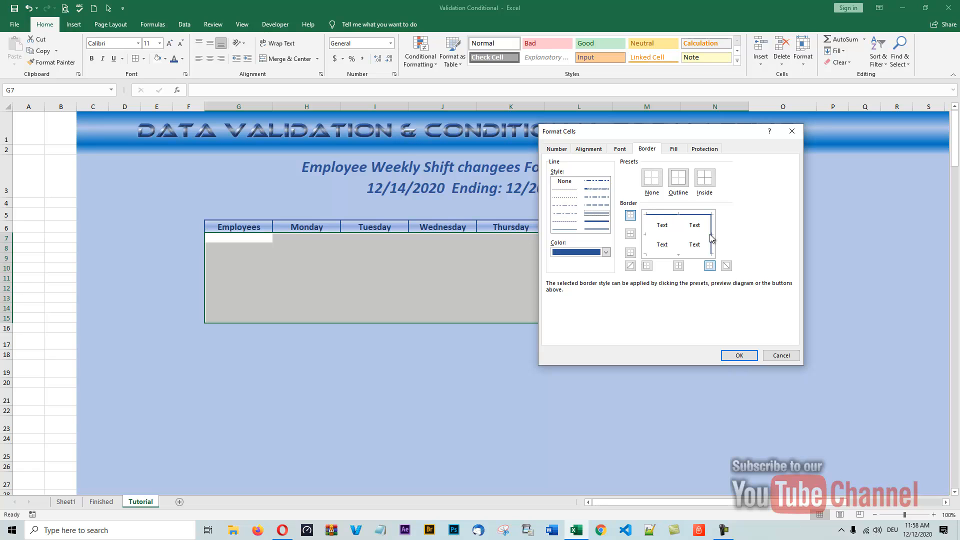
pyautogui.click(675, 255)
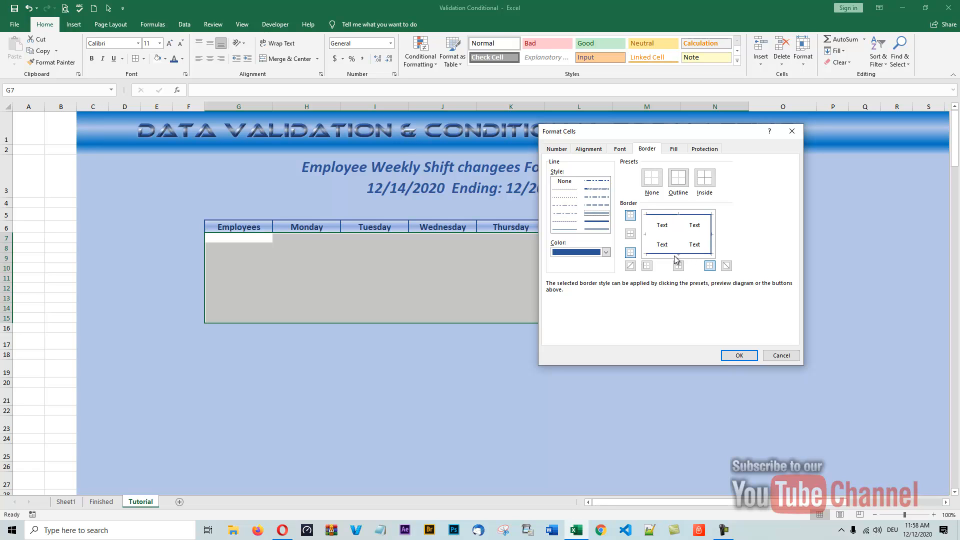
pyautogui.click(646, 236)
# - Add thin dark blue vertical and horizontal inner borders to G7:N15 and apply the border settings
pyautogui.click(566, 230)
pyautogui.click(680, 239)
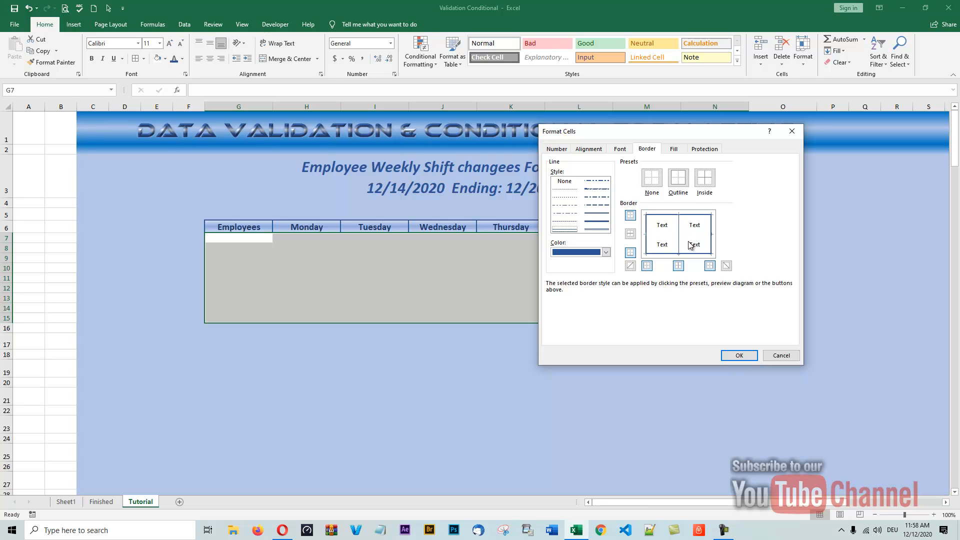
pyautogui.click(657, 235)
pyautogui.click(739, 357)
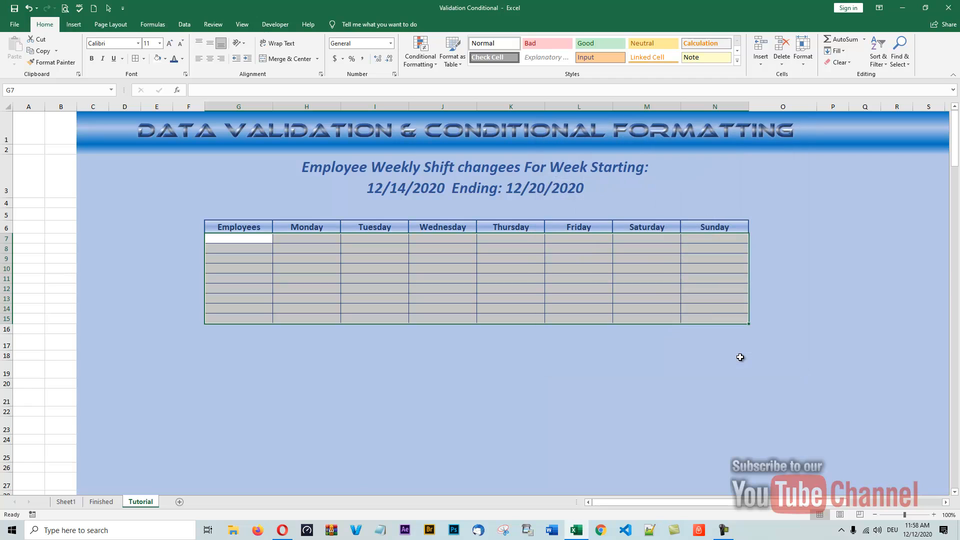
pyautogui.click(457, 364)
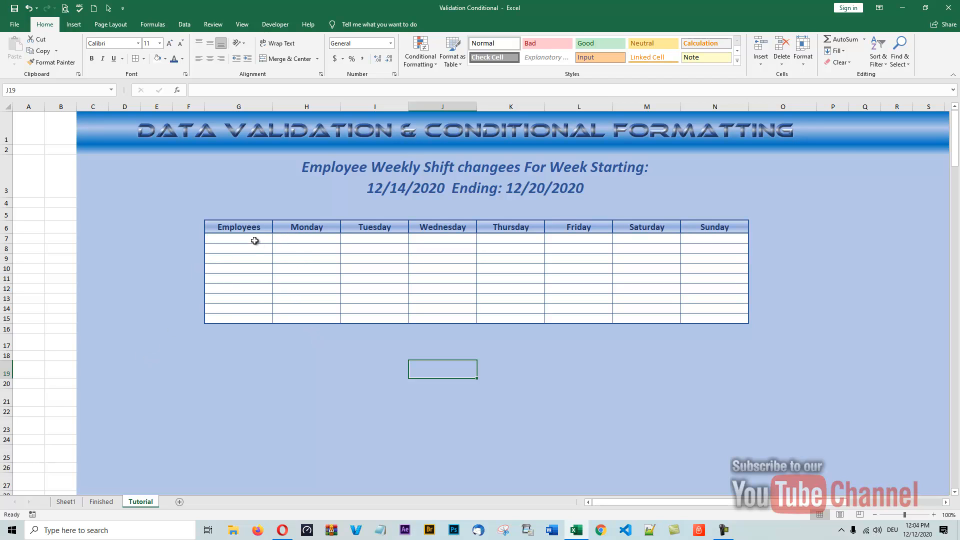
# - Fill the Employees column cells G7:G15 with a vertical two-color gradient running from blue to light blue
pyautogui.moveTo(248, 239); pyautogui.dragTo(241, 319)
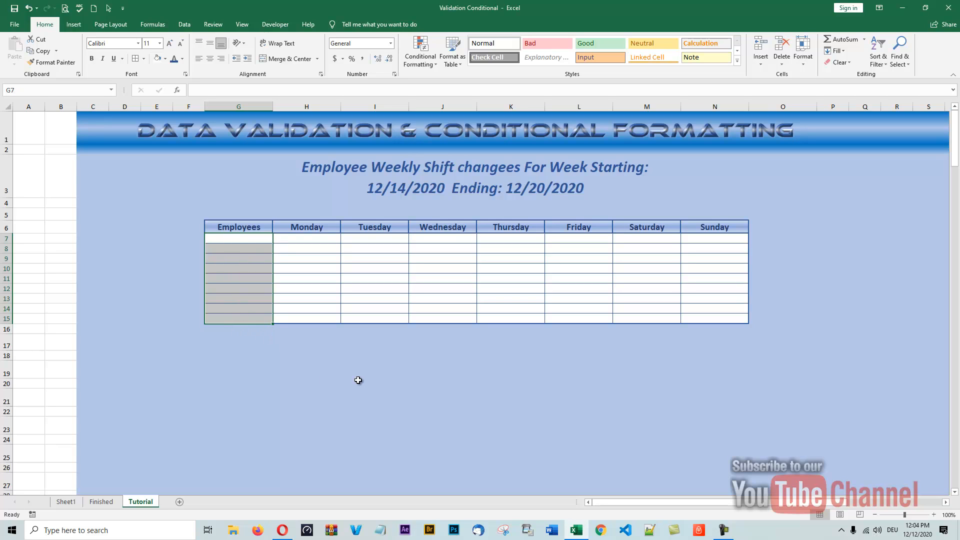
pyautogui.click(800, 63)
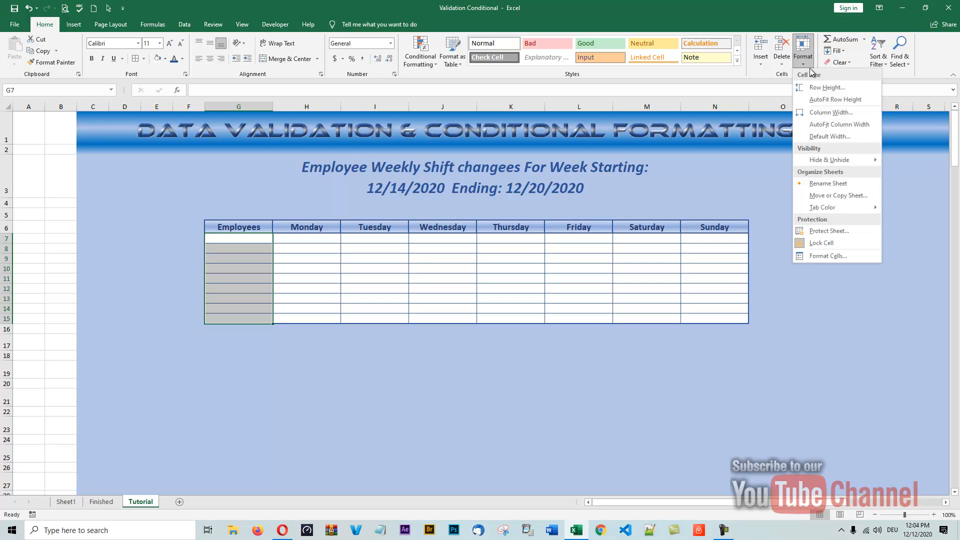
pyautogui.click(816, 255)
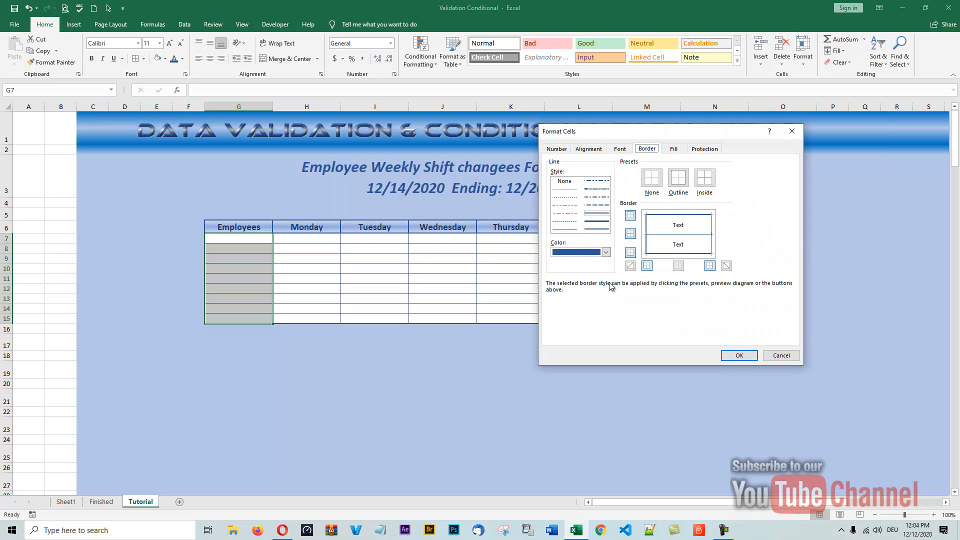
pyautogui.click(674, 151)
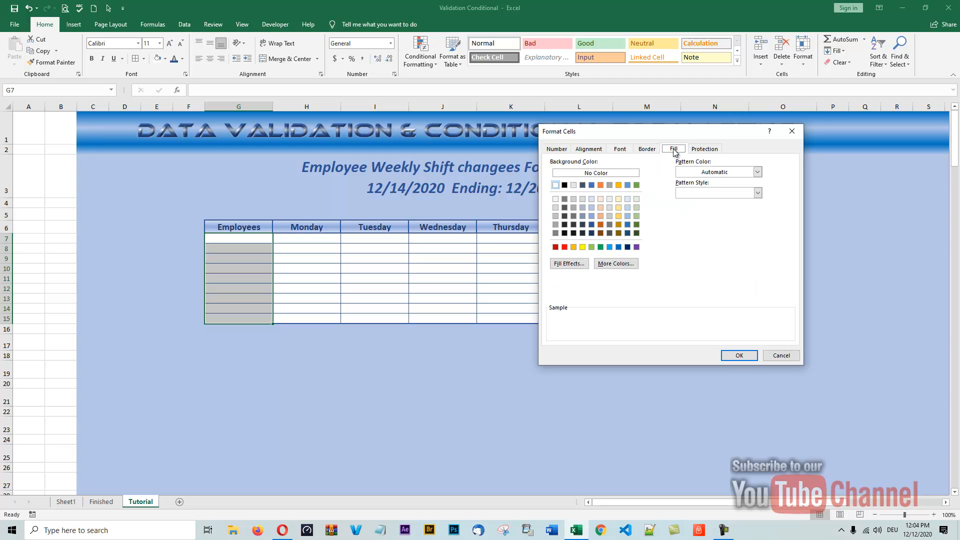
pyautogui.click(571, 265)
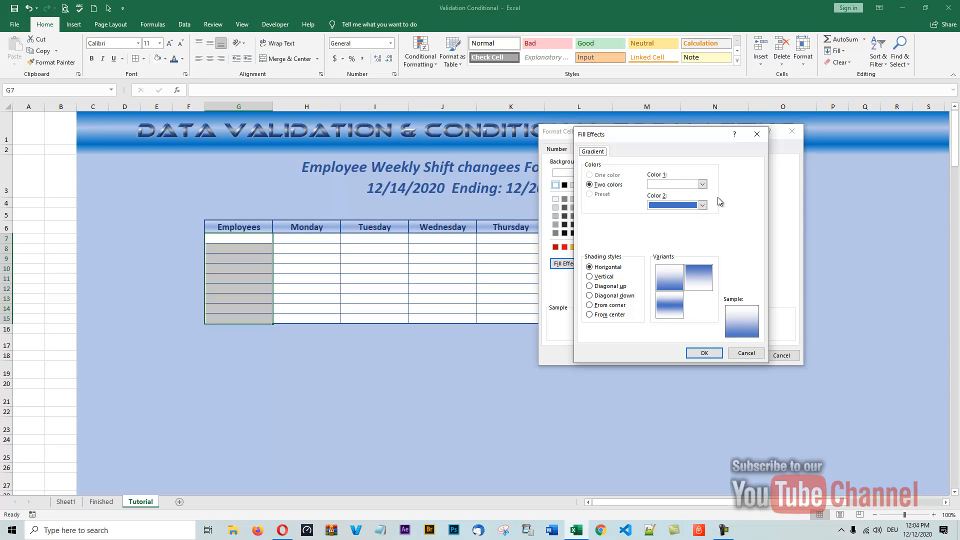
pyautogui.click(590, 277)
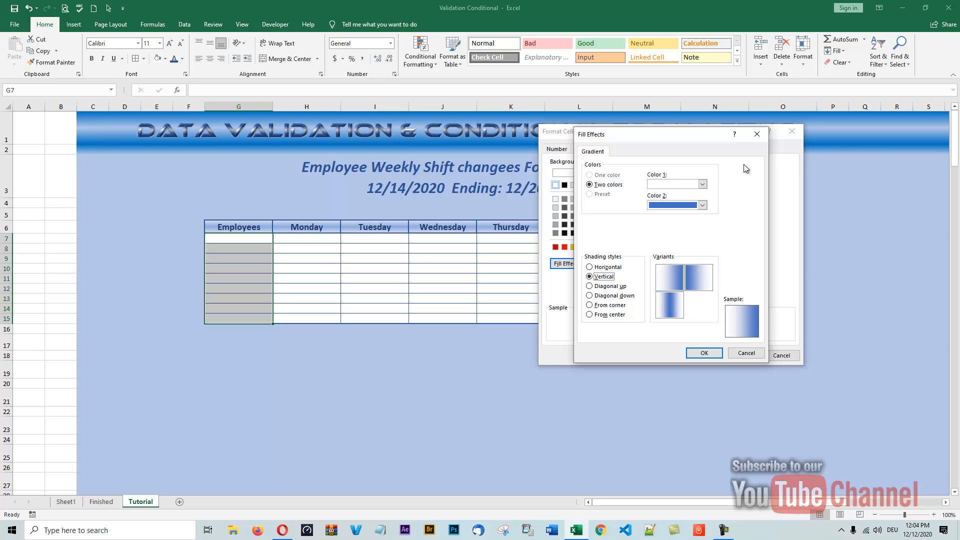
pyautogui.click(703, 185)
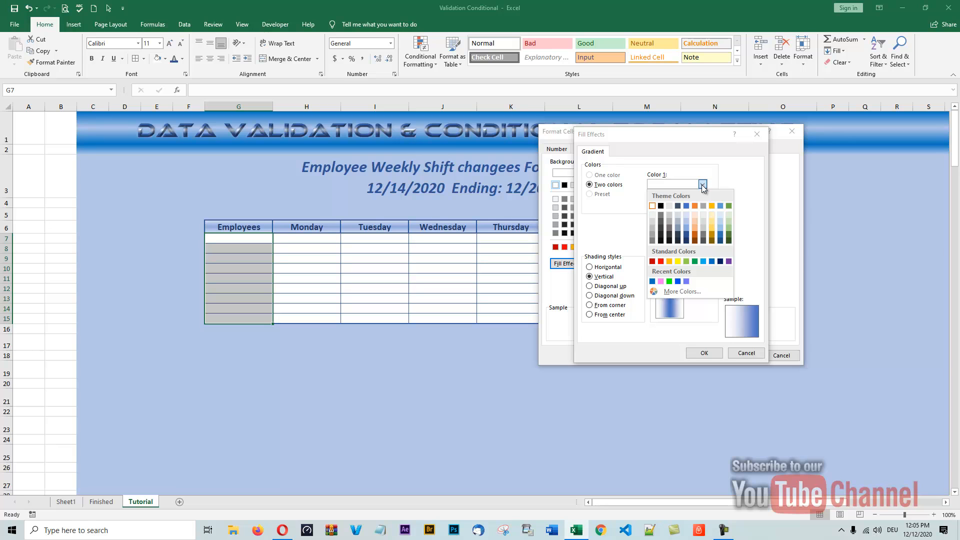
pyautogui.click(686, 221)
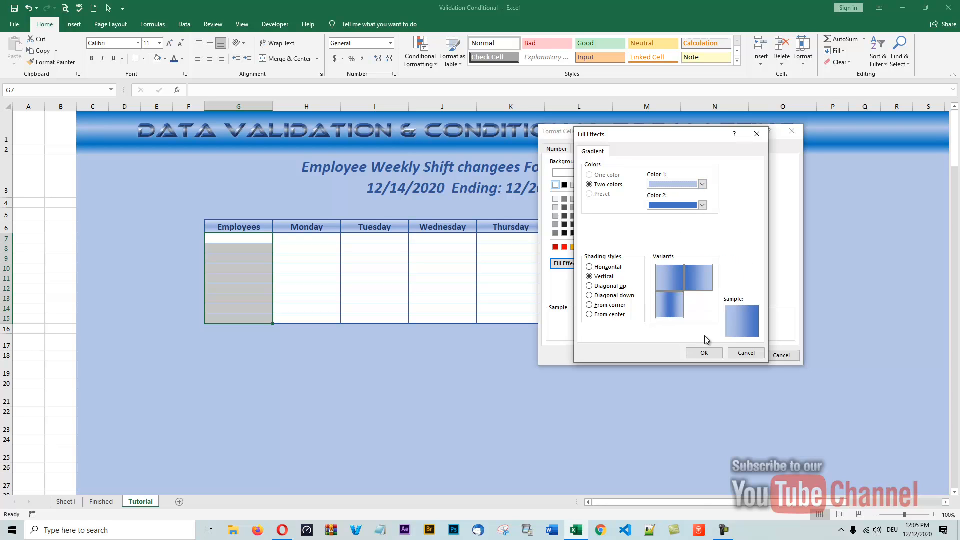
pyautogui.click(700, 286)
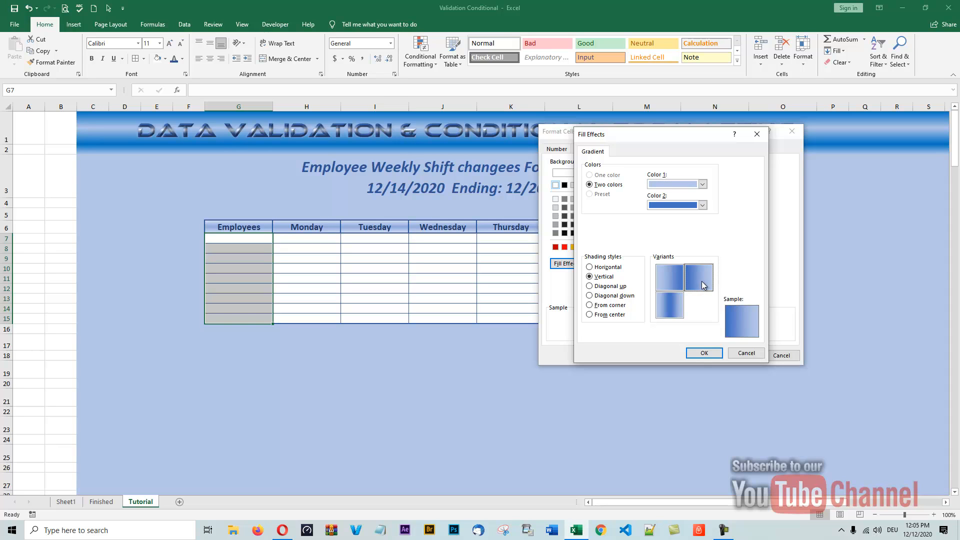
pyautogui.click(703, 353)
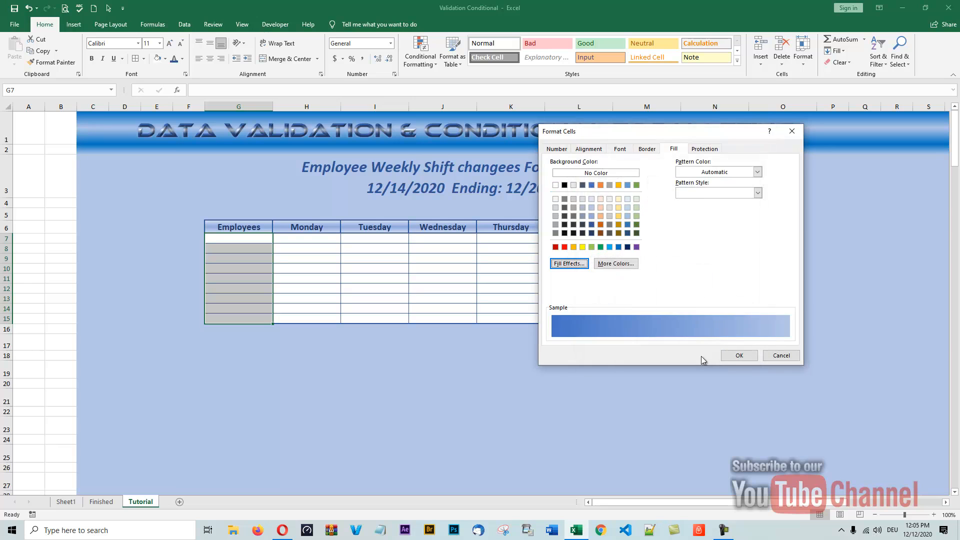
pyautogui.click(736, 357)
pyautogui.click(271, 359)
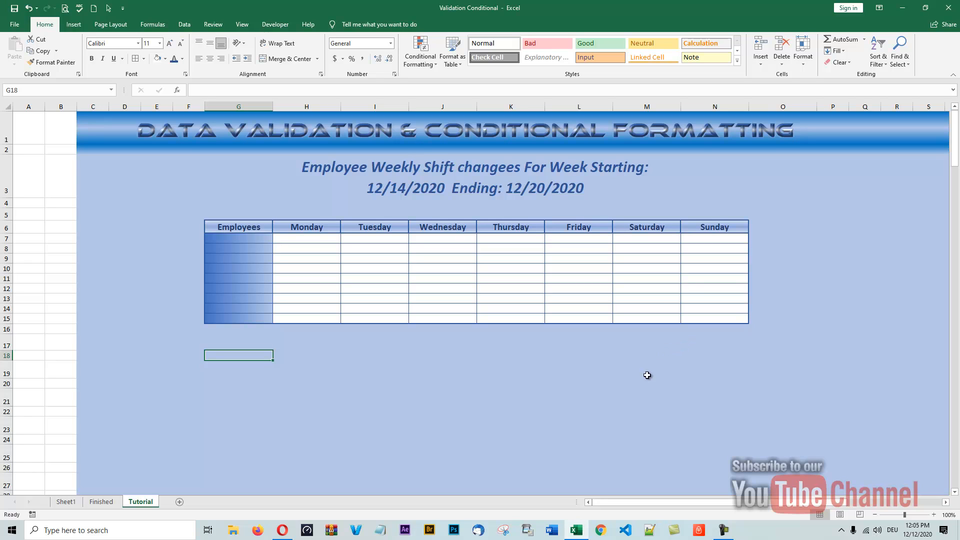
# - Create a conditional formatting rule for the Saturday and Sunday cells M7:N15 that formats only cells containing Blanks
pyautogui.moveTo(630, 238); pyautogui.dragTo(698, 319)
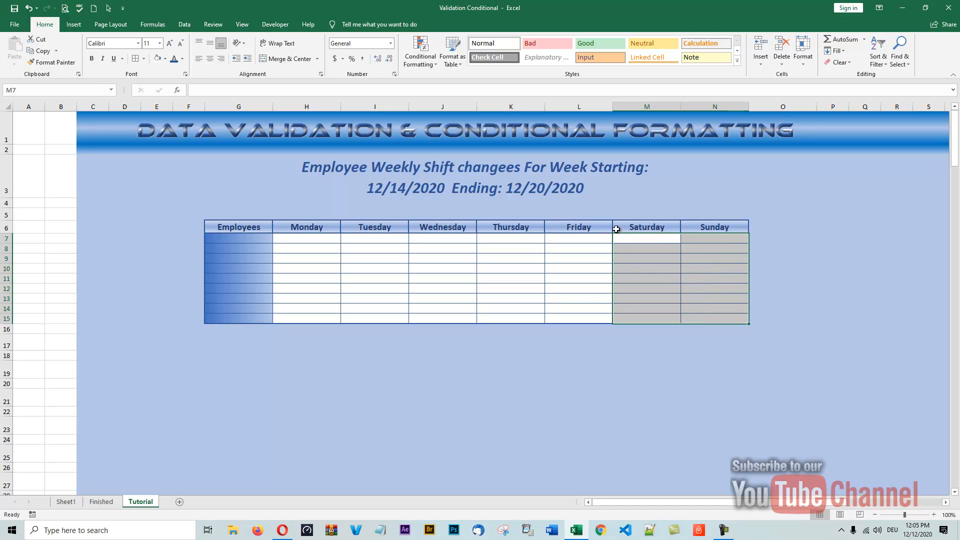
pyautogui.click(423, 69)
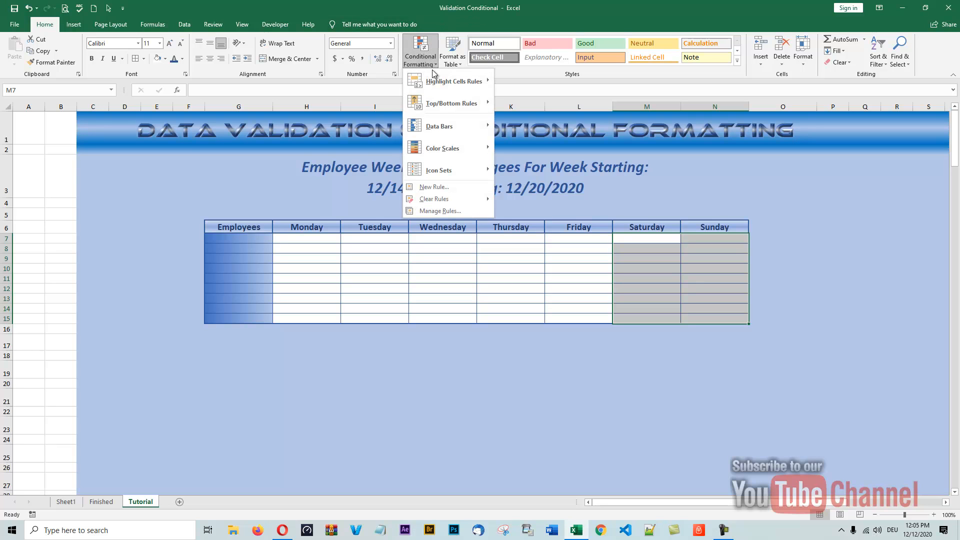
pyautogui.click(428, 187)
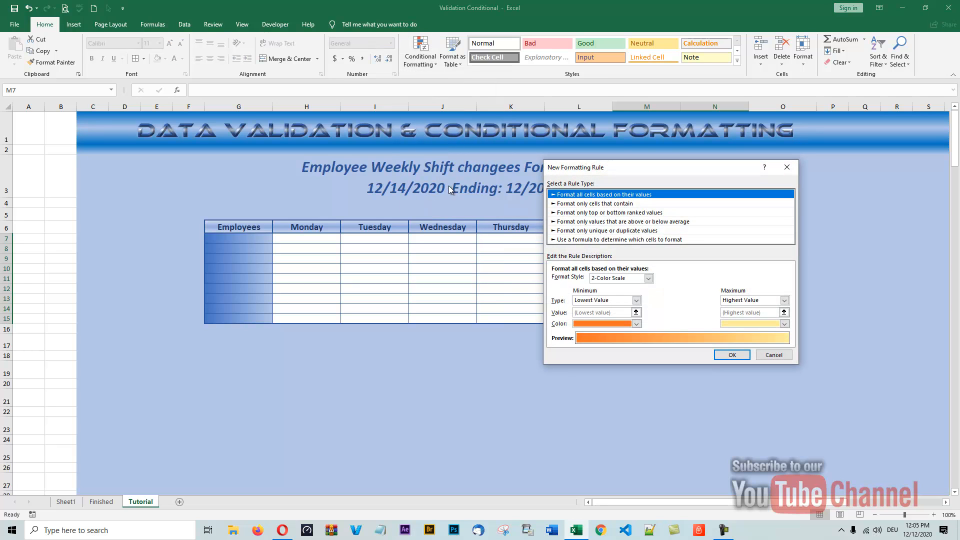
pyautogui.click(573, 206)
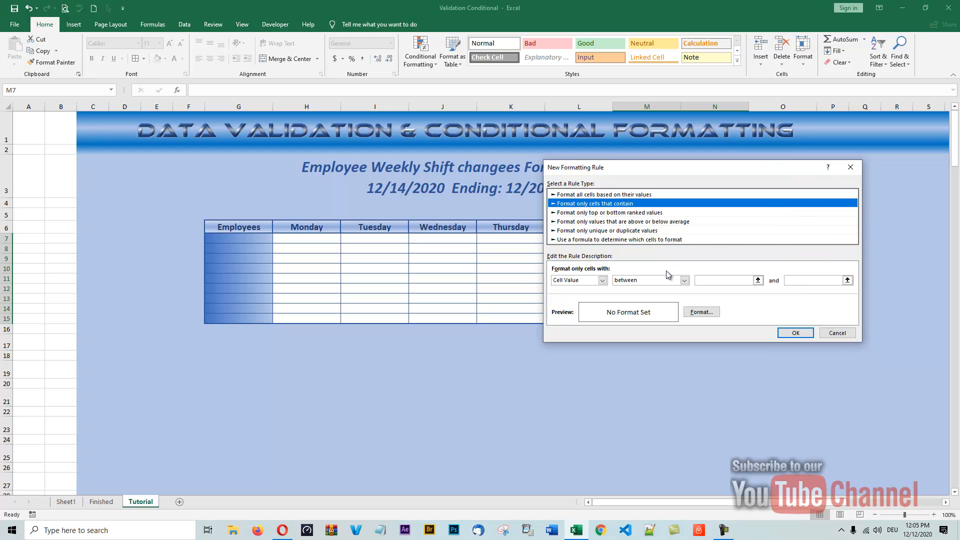
pyautogui.click(603, 281)
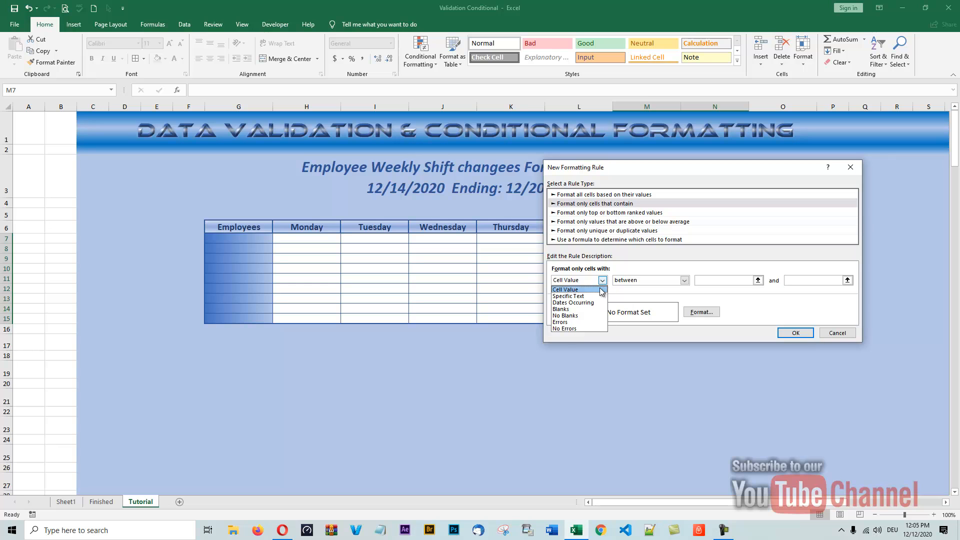
pyautogui.click(567, 310)
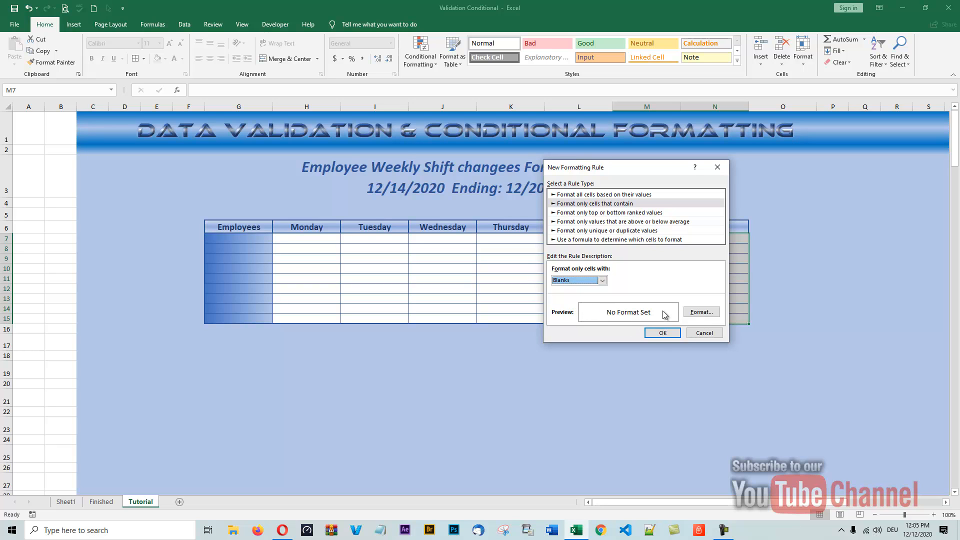
# - Give the blank-cell rule a yellow background fill and apply it to the weekend cells
pyautogui.click(700, 312)
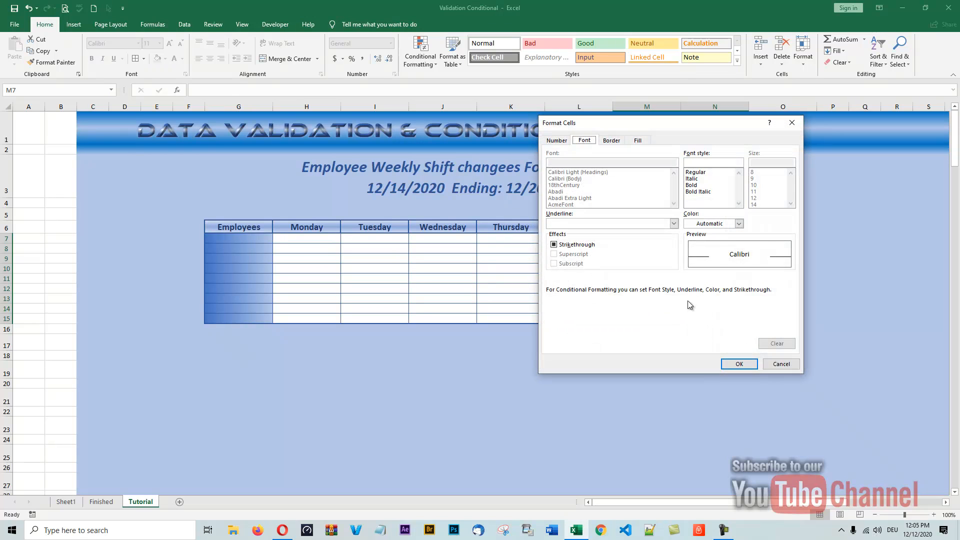
pyautogui.click(637, 140)
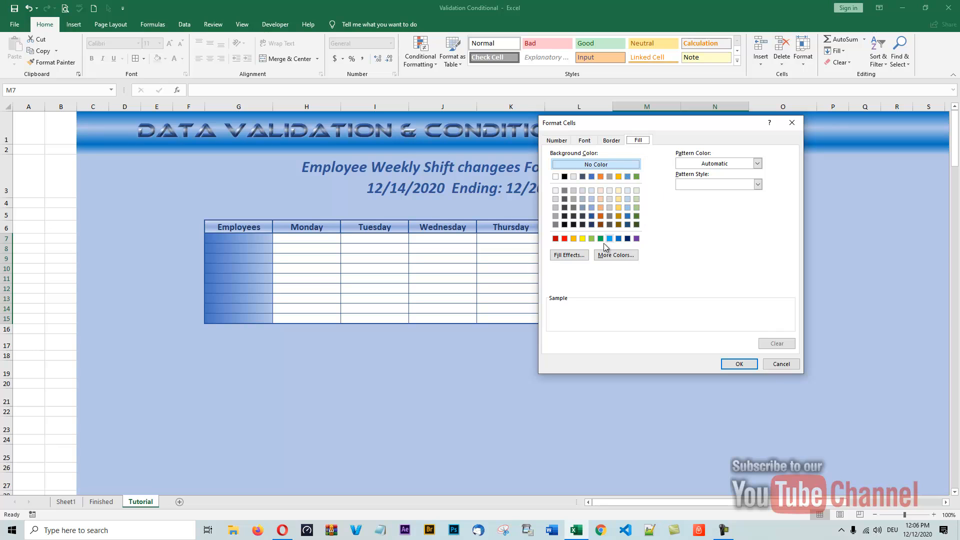
pyautogui.click(582, 238)
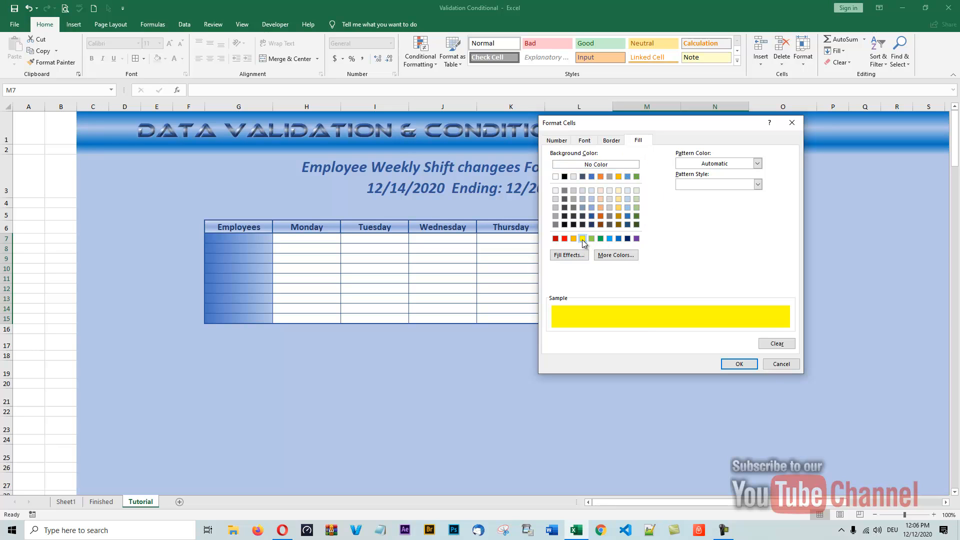
pyautogui.click(738, 364)
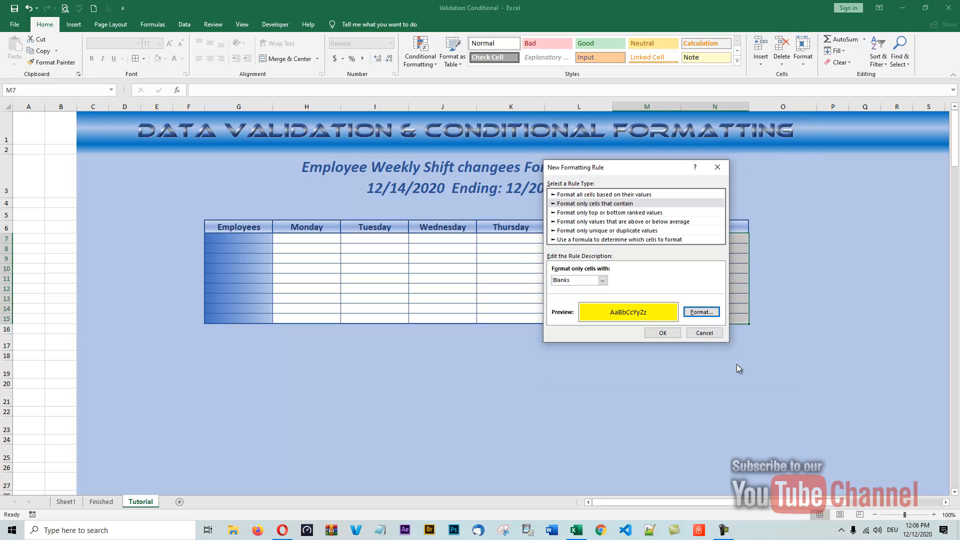
pyautogui.click(662, 332)
pyautogui.click(658, 344)
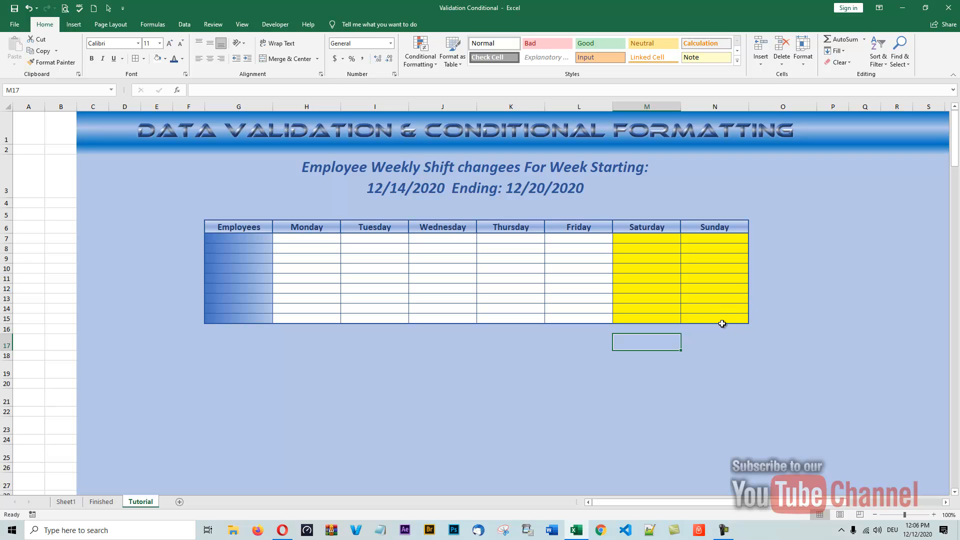
# - Test the blank-cell rule by entering t in Saturday cell M7, then clear the cell again
pyautogui.click(651, 238)
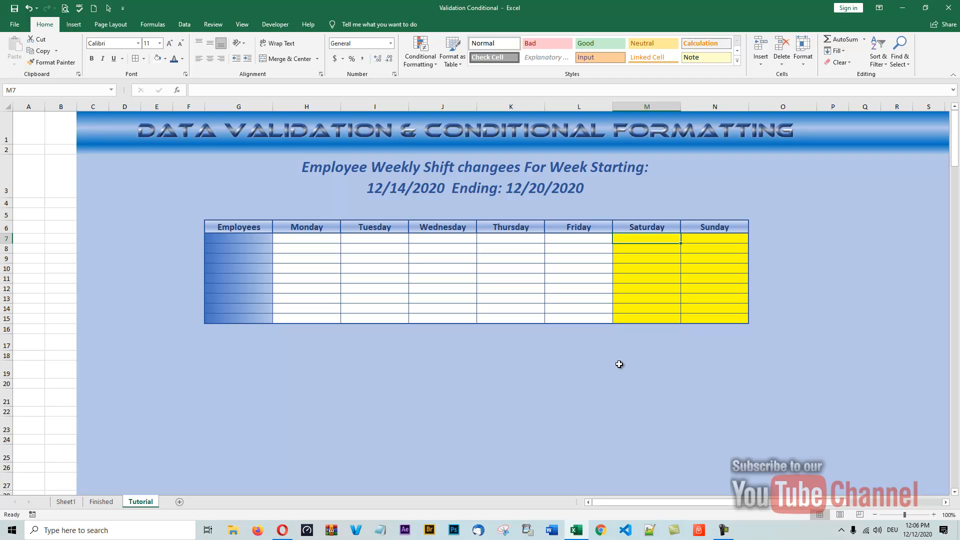
pyautogui.write('t')
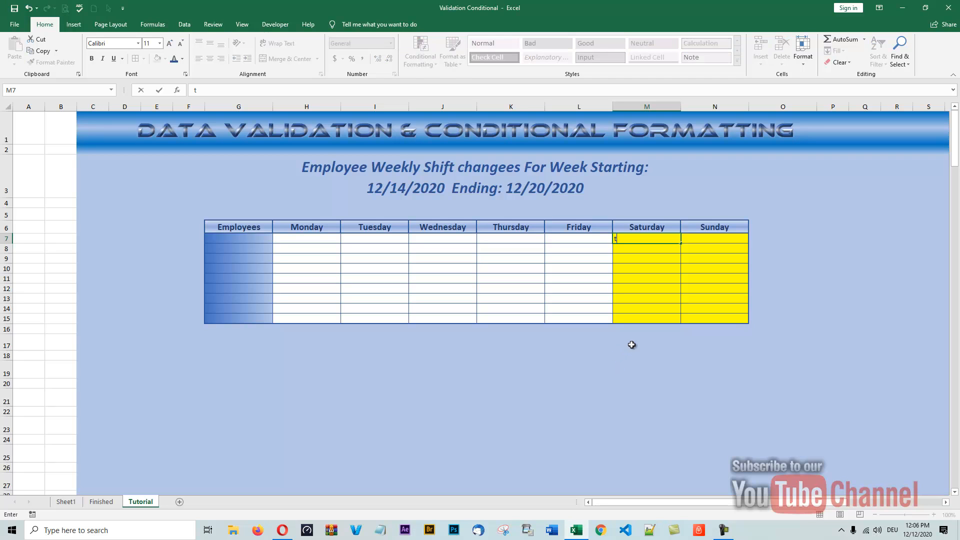
pyautogui.press('Return')
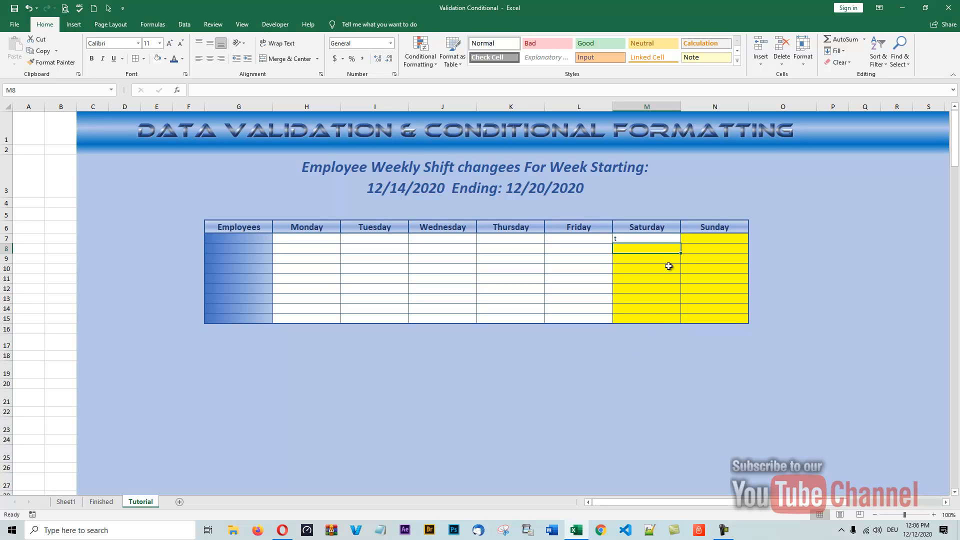
pyautogui.click(637, 237)
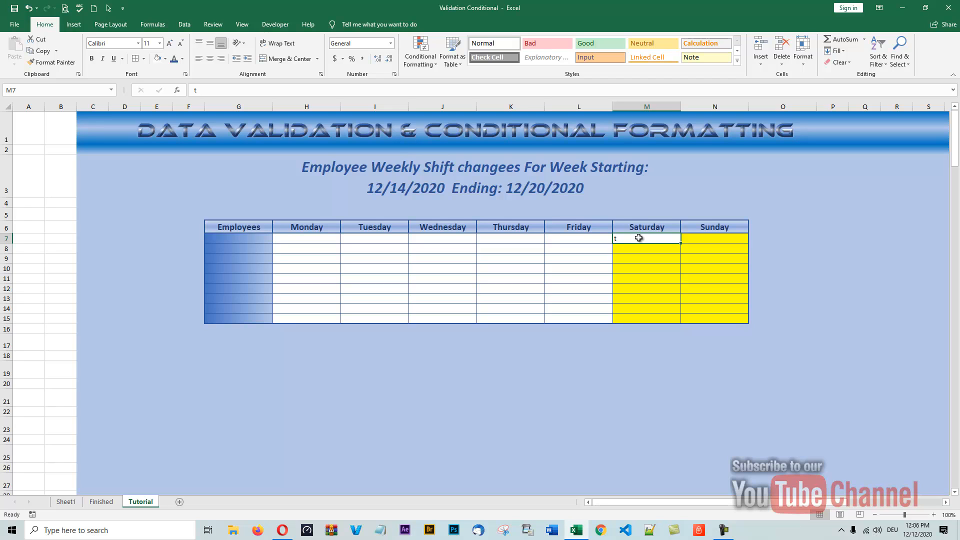
pyautogui.press('BackSpace')
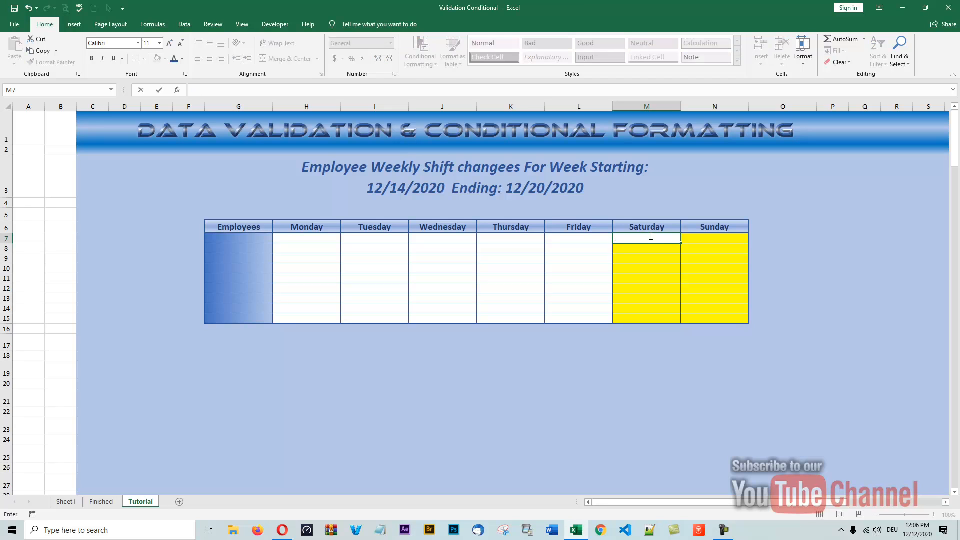
pyautogui.click(622, 374)
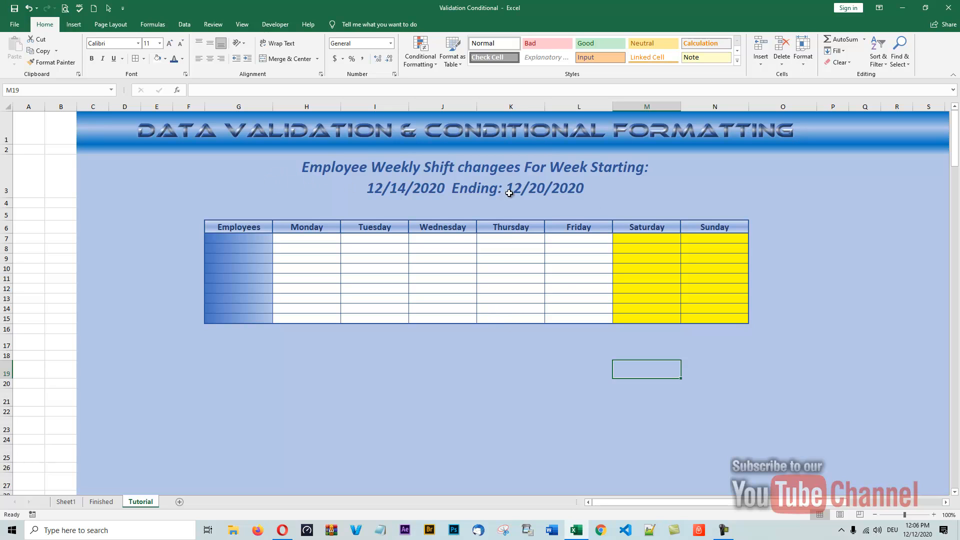
# - Enter the heading Employees in cell AB5, outside the blue background area
pyautogui.moveTo(677, 502); pyautogui.dragTo(889, 500)
pyautogui.click(945, 502)
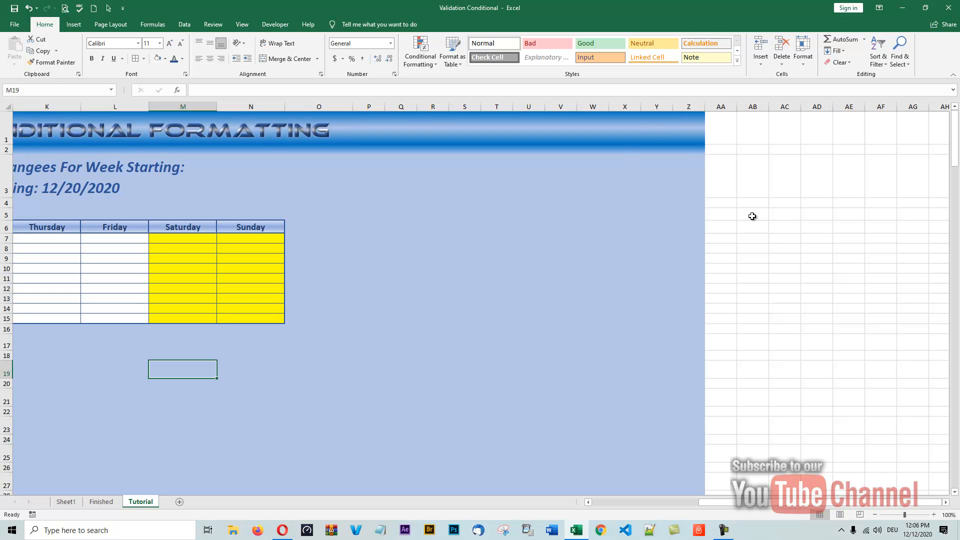
pyautogui.click(755, 216)
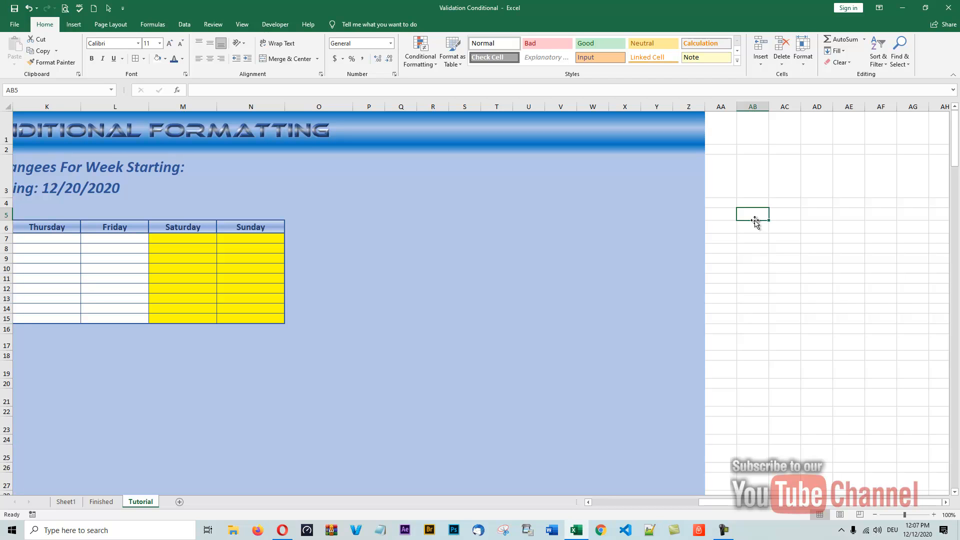
pyautogui.write('Em')
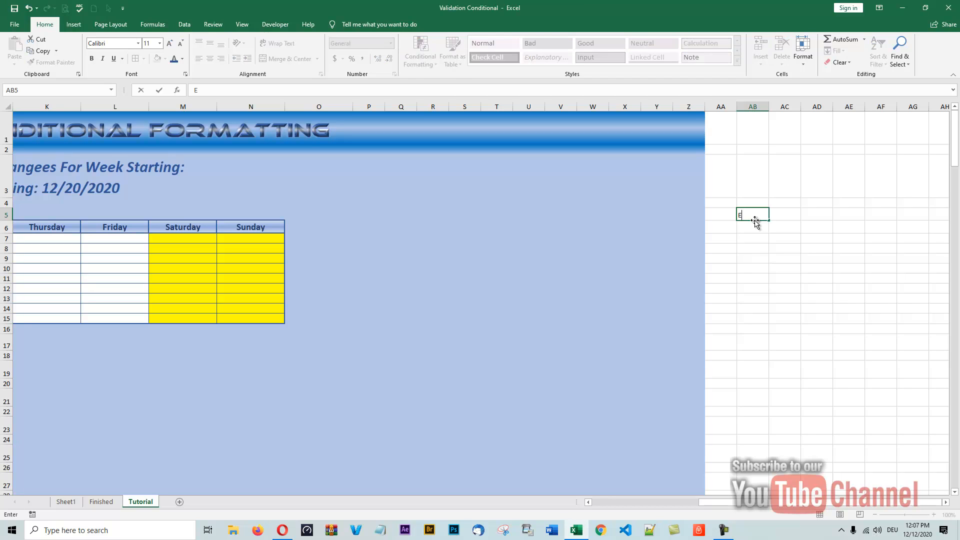
pyautogui.write('yees')
pyautogui.press('Return')
pyautogui.rightClick(758, 220)
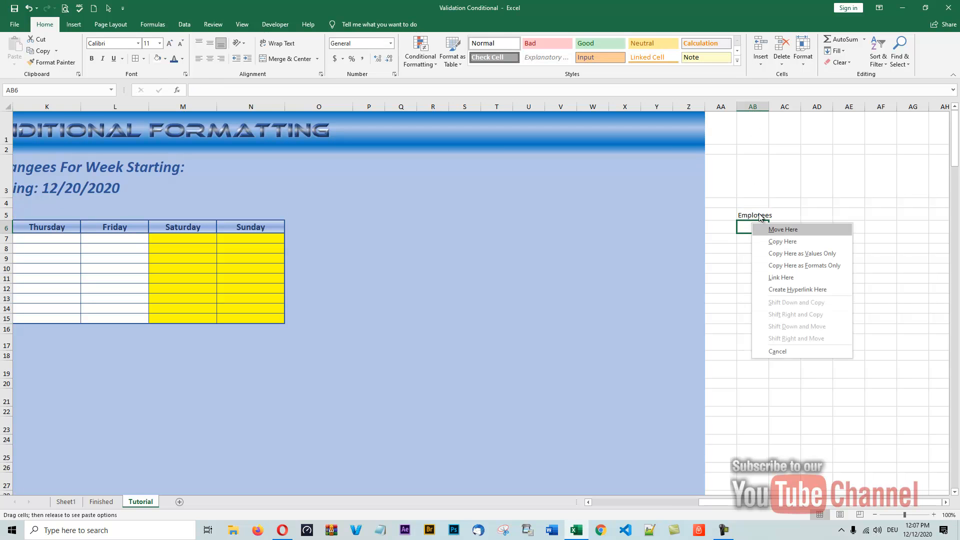
pyautogui.press('Escape')
# - Fill the Employees heading cell AB5 with a medium-light blue theme color
pyautogui.click(748, 216)
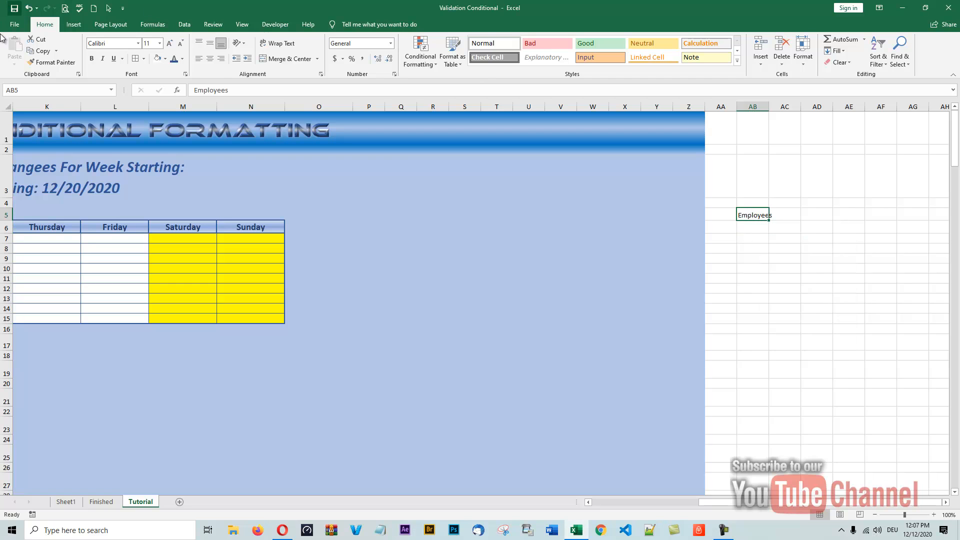
pyautogui.click(165, 59)
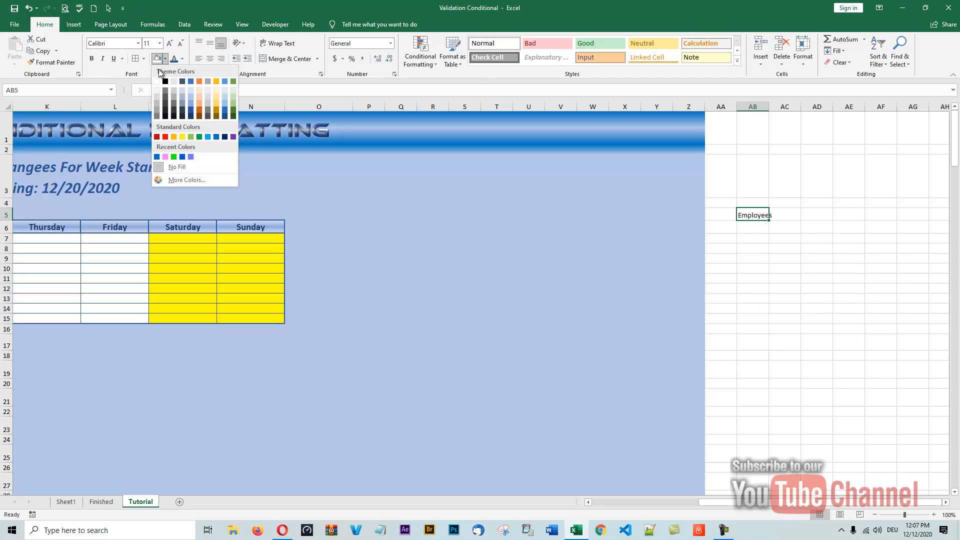
pyautogui.click(192, 107)
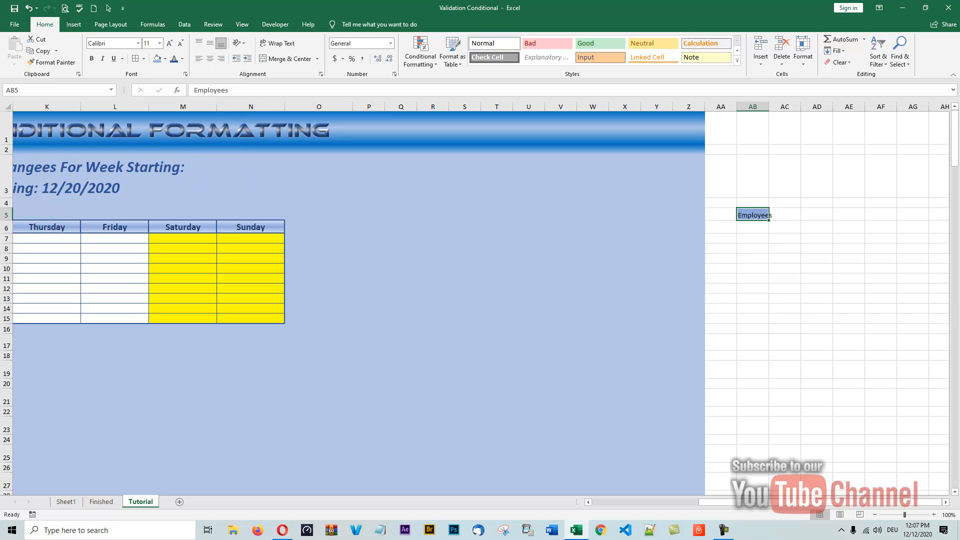
pyautogui.click(745, 229)
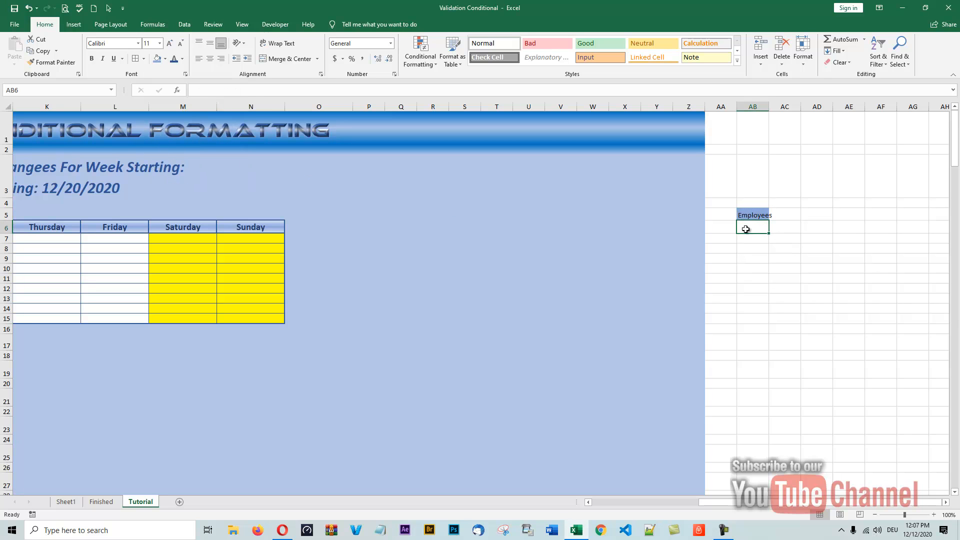
# - AutoFit the width of column AB to the Employees heading
pyautogui.click(759, 108)
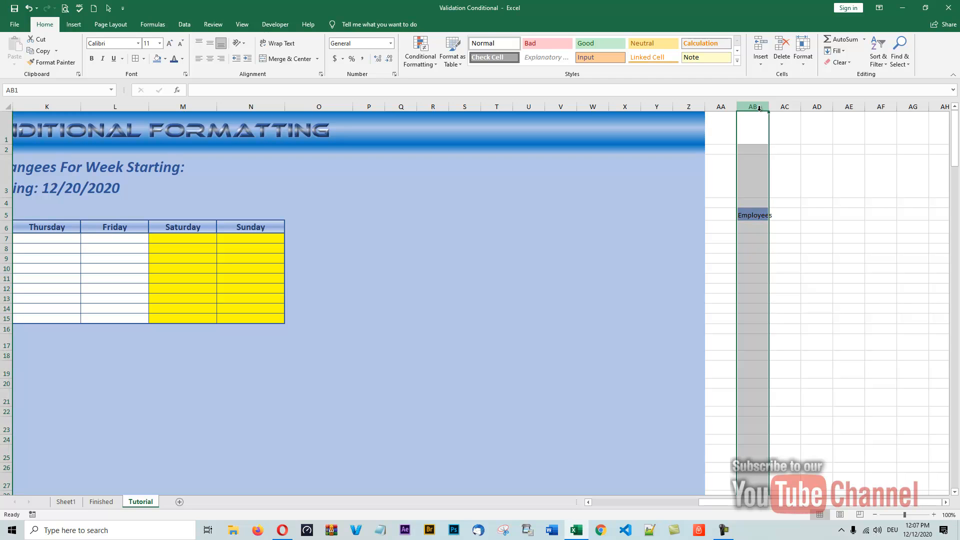
pyautogui.doubleClick(754, 215)
pyautogui.click(758, 228)
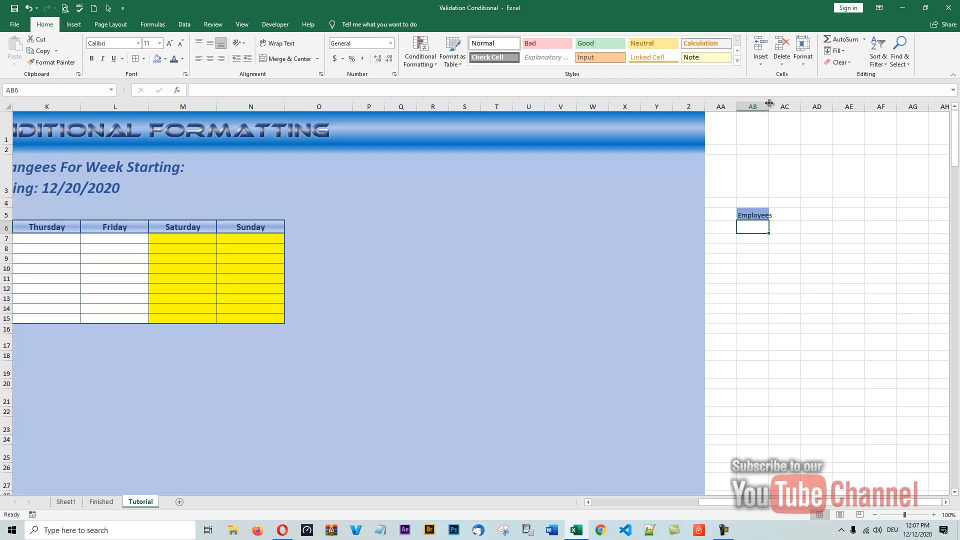
pyautogui.click(808, 64)
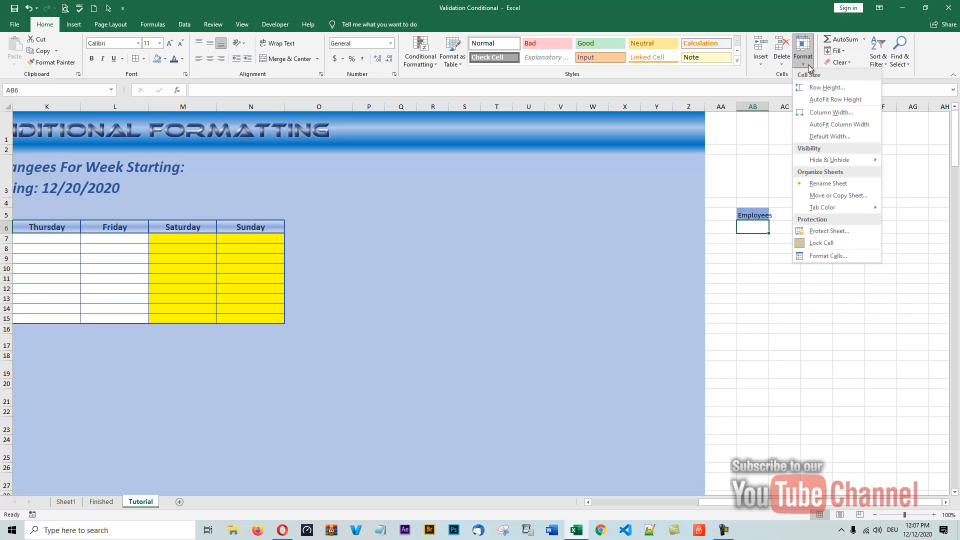
pyautogui.click(844, 124)
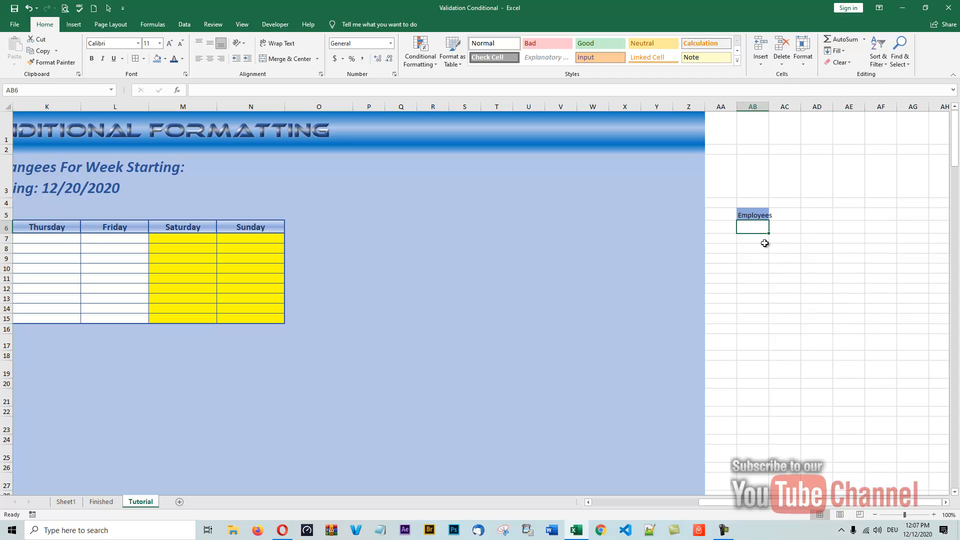
pyautogui.click(763, 106)
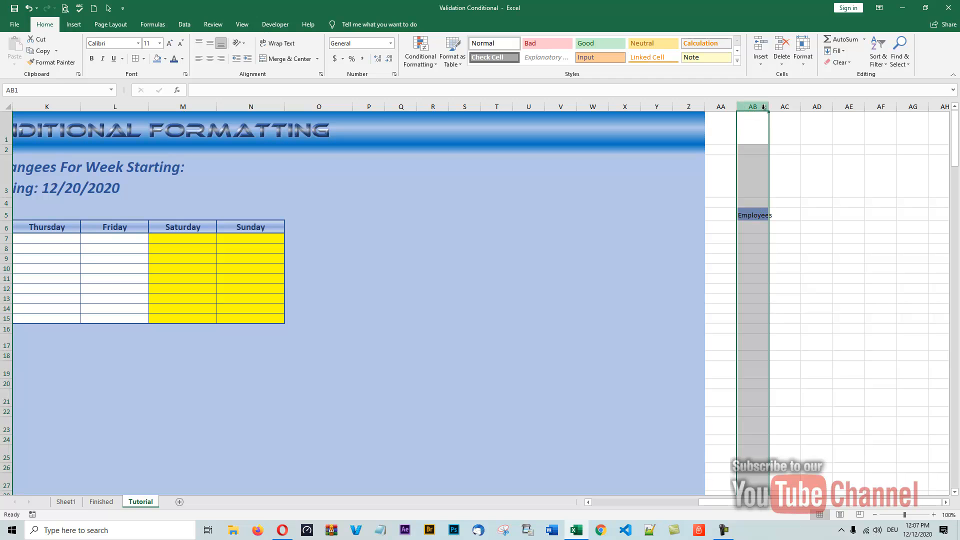
pyautogui.click(805, 67)
pyautogui.click(828, 127)
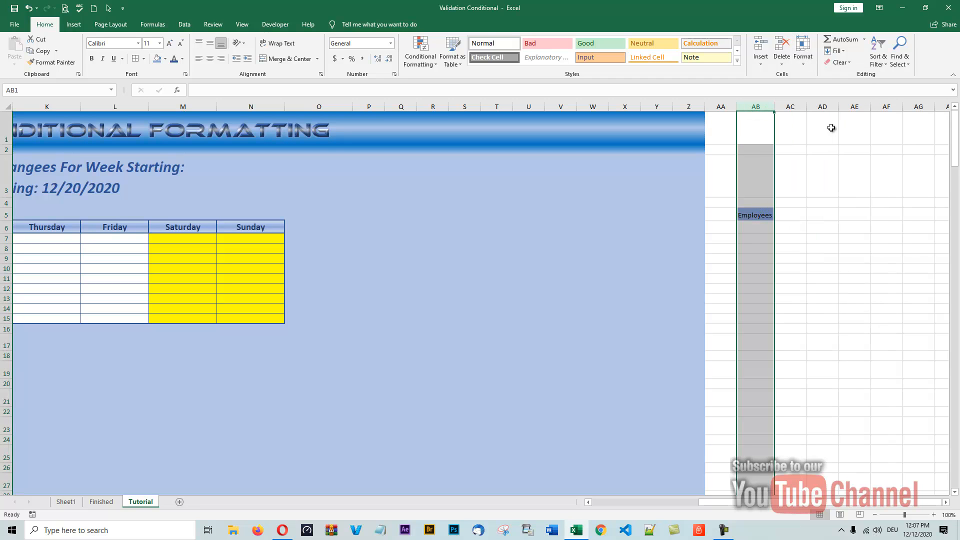
# - Enter Employee 1 in cell AB6 below the Employees heading
pyautogui.click(760, 233)
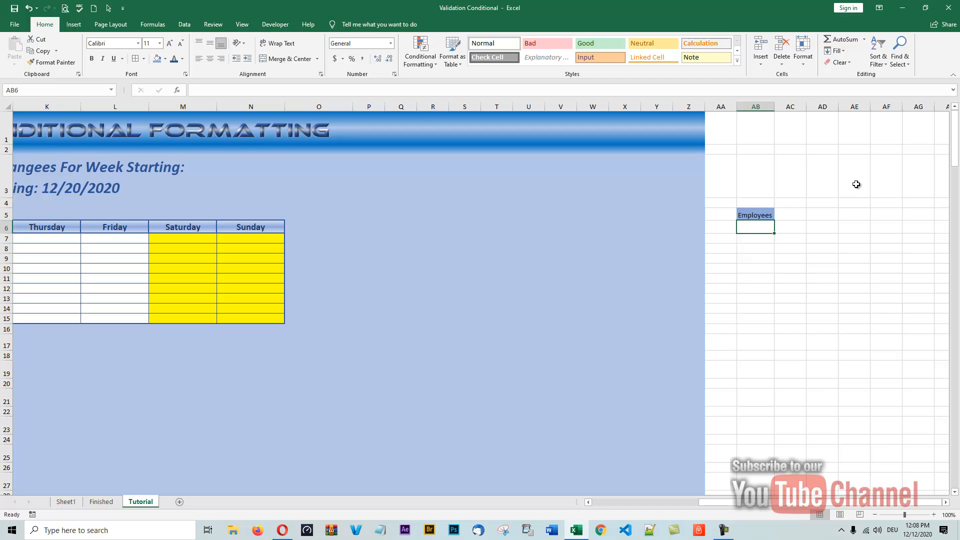
pyautogui.write('Emplo')
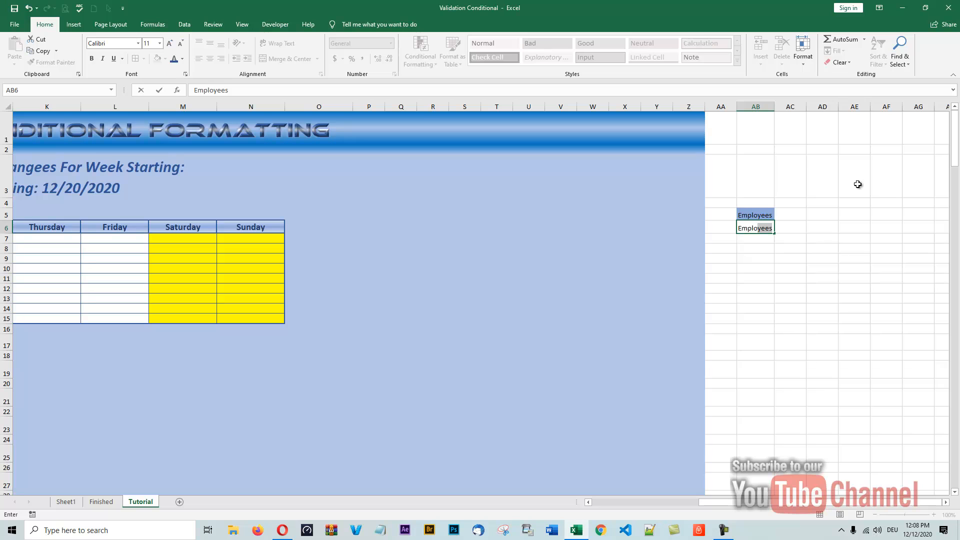
pyautogui.write('yee')
pyautogui.press('BackSpace')
pyautogui.write('1')
pyautogui.press('Return')
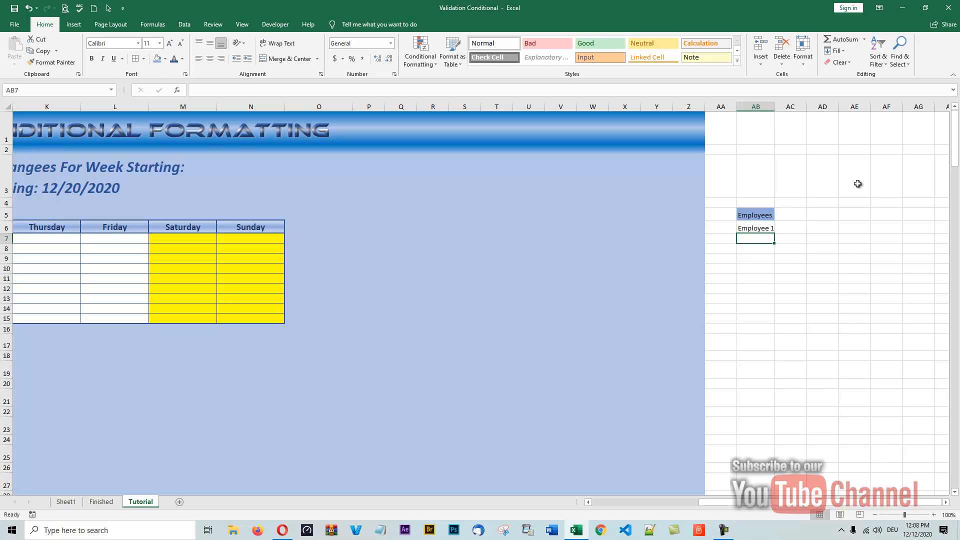
# - Fill the employee list down from AB6 to AB35 as a series, from Employee 1 to Employee 30
pyautogui.click(752, 229)
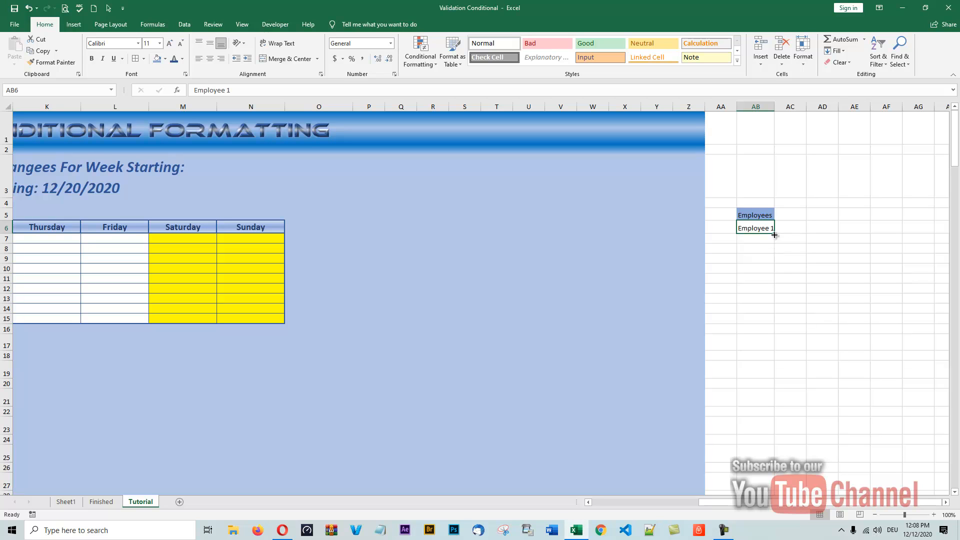
pyautogui.moveTo(773, 235); pyautogui.dragTo(770, 271)
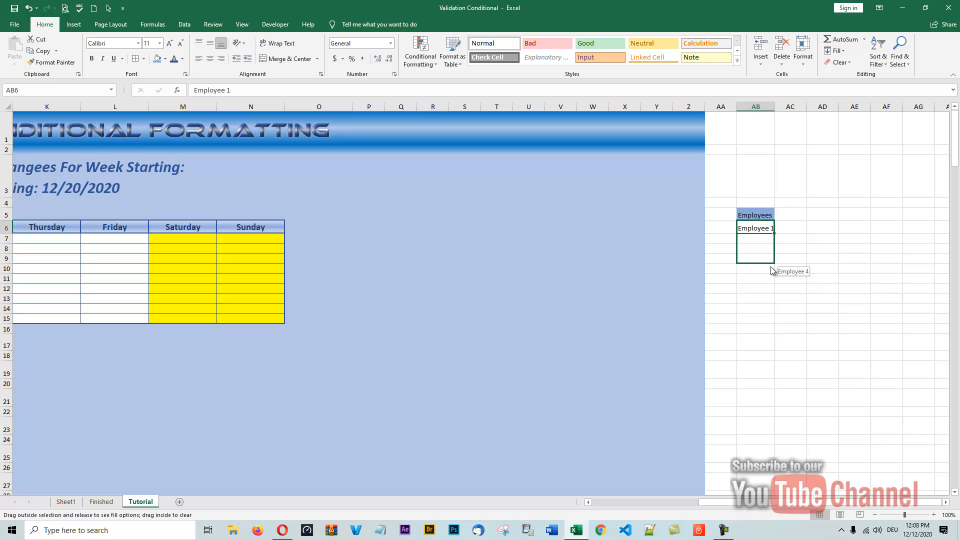
pyautogui.moveTo(770, 269); pyautogui.dragTo(776, 460)
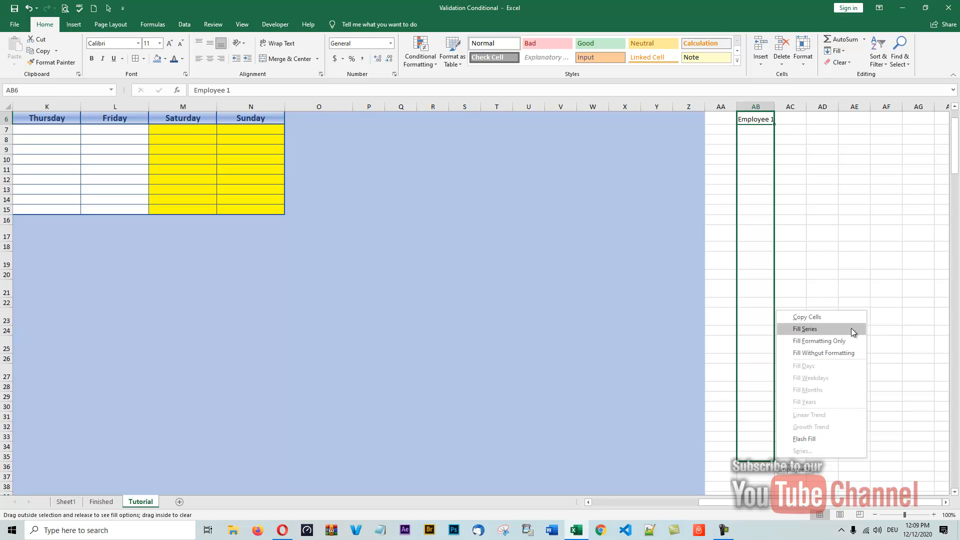
pyautogui.click(801, 329)
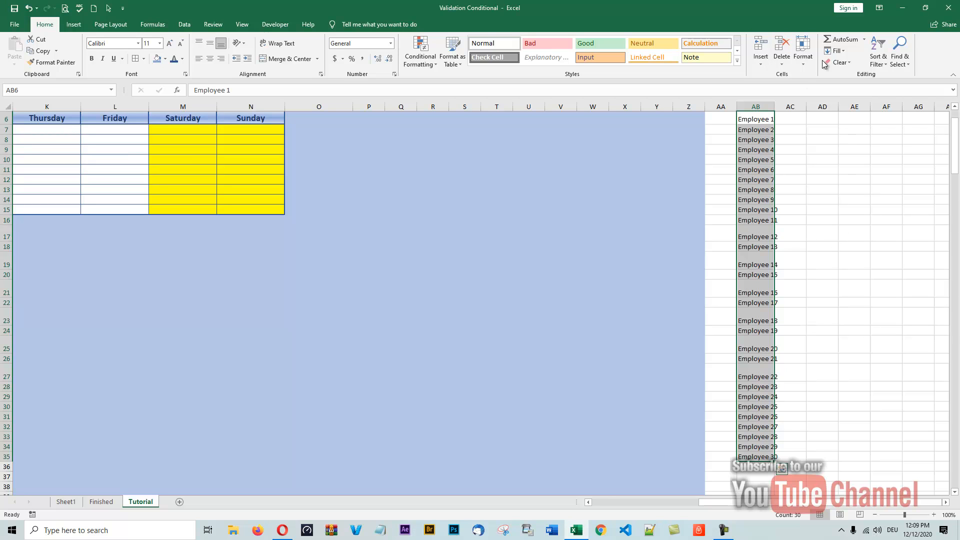
# - AutoFit the width of column AB to the numbered employee entries
pyautogui.click(756, 106)
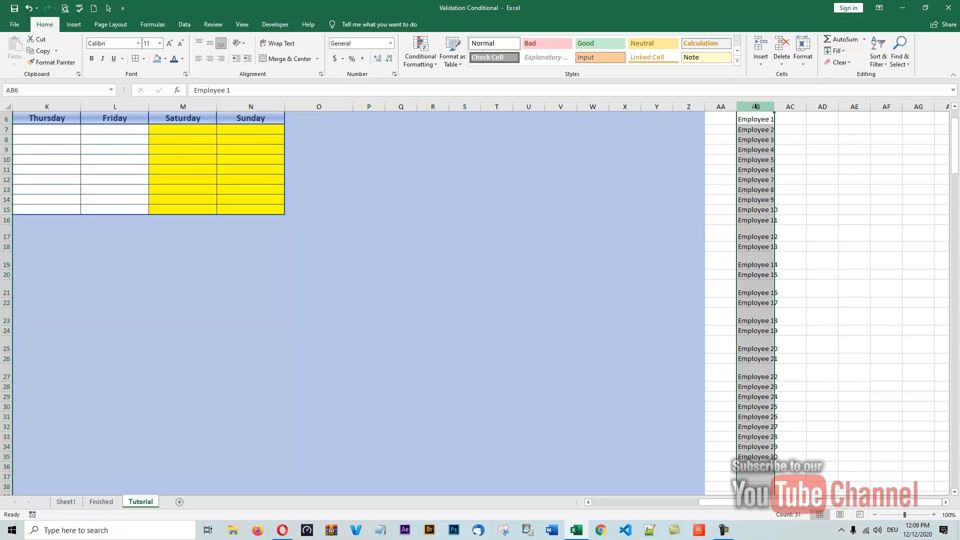
pyautogui.click(802, 61)
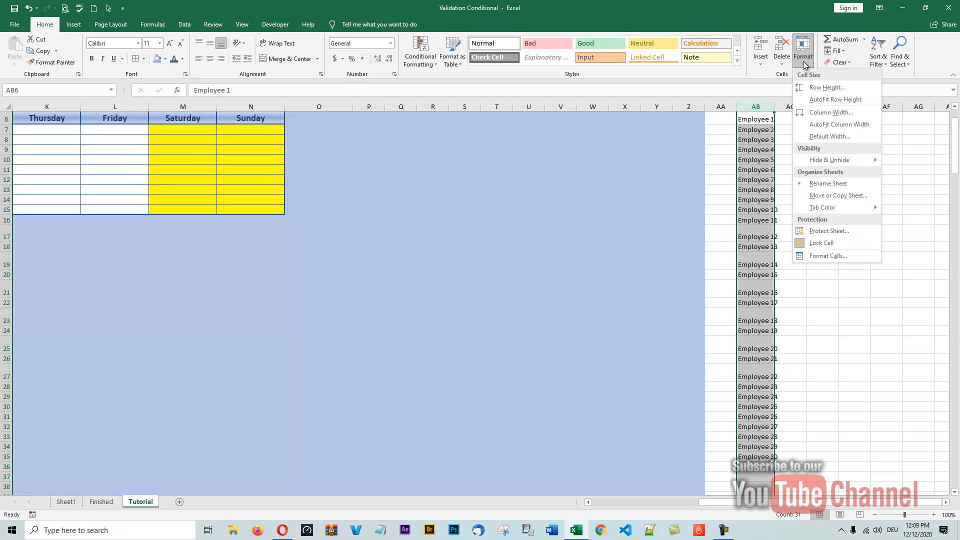
pyautogui.click(830, 124)
pyautogui.click(813, 133)
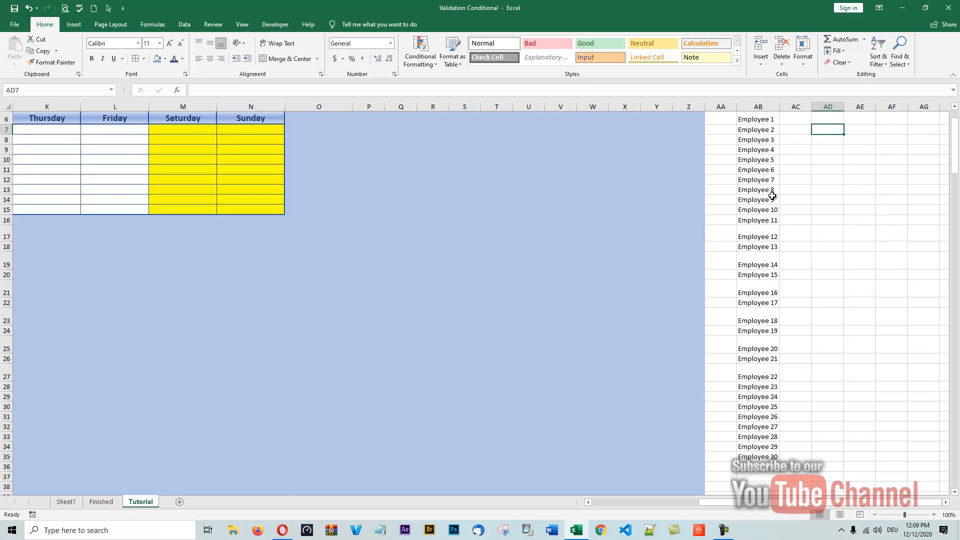
# - Enter the headings Shift in cell AD5 and Code in cell AE5
pyautogui.scroll(2, 767, 210)
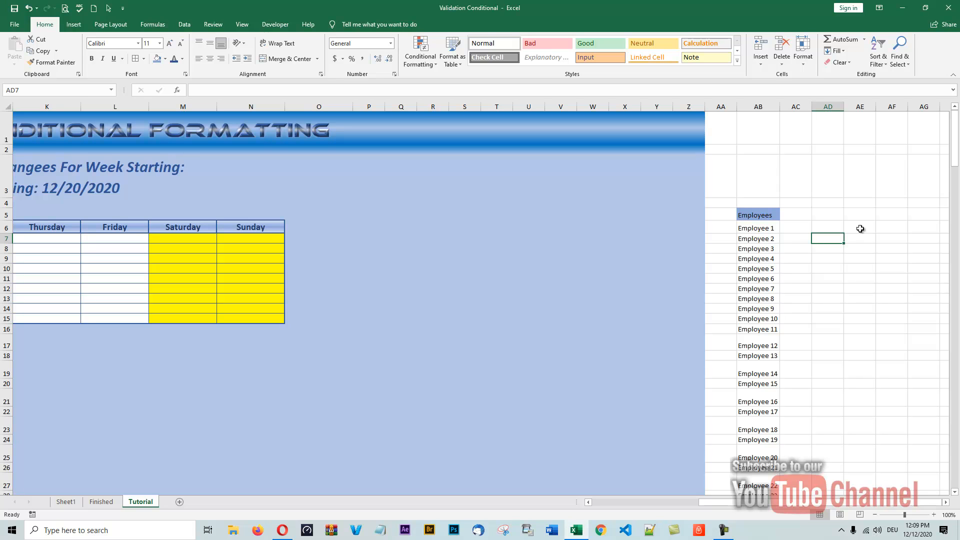
pyautogui.click(825, 216)
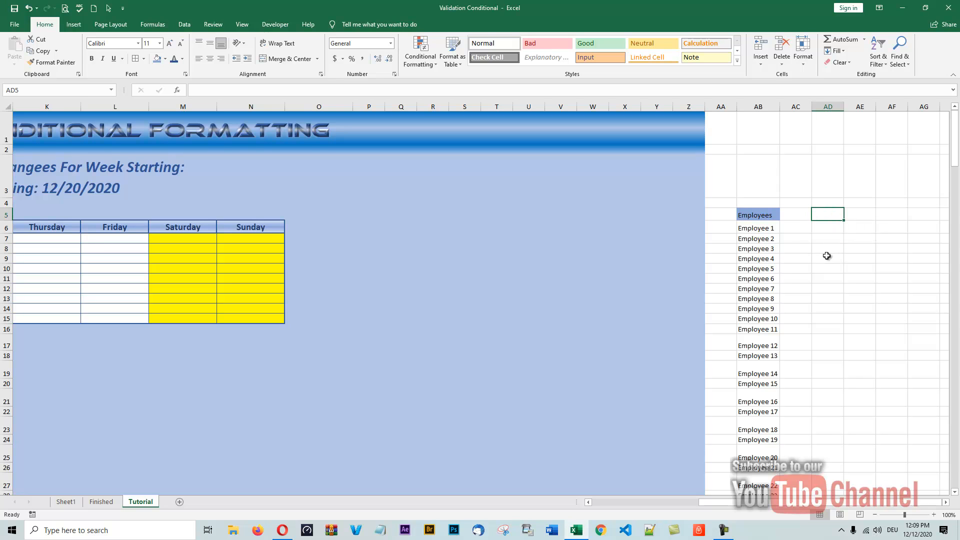
pyautogui.write('Shift')
pyautogui.press('Tab')
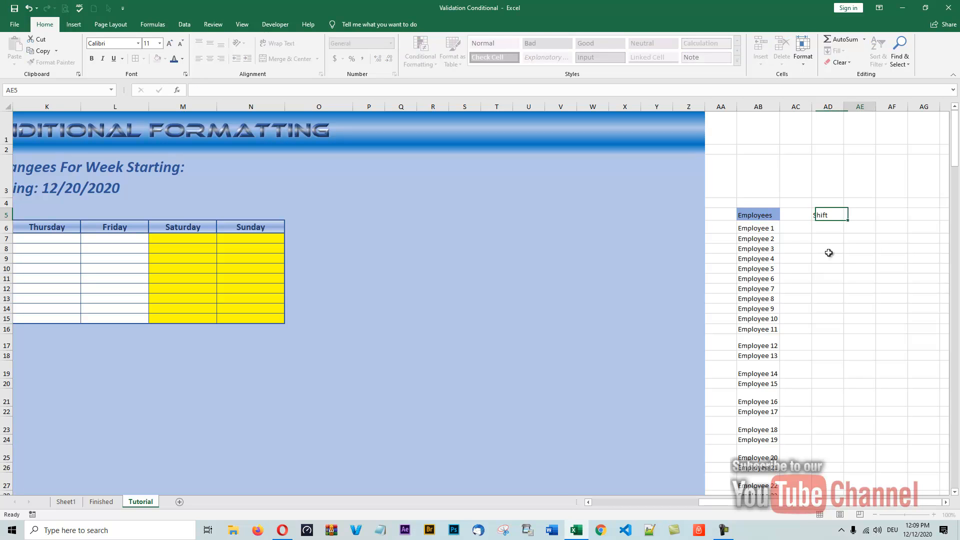
pyautogui.write('Co')
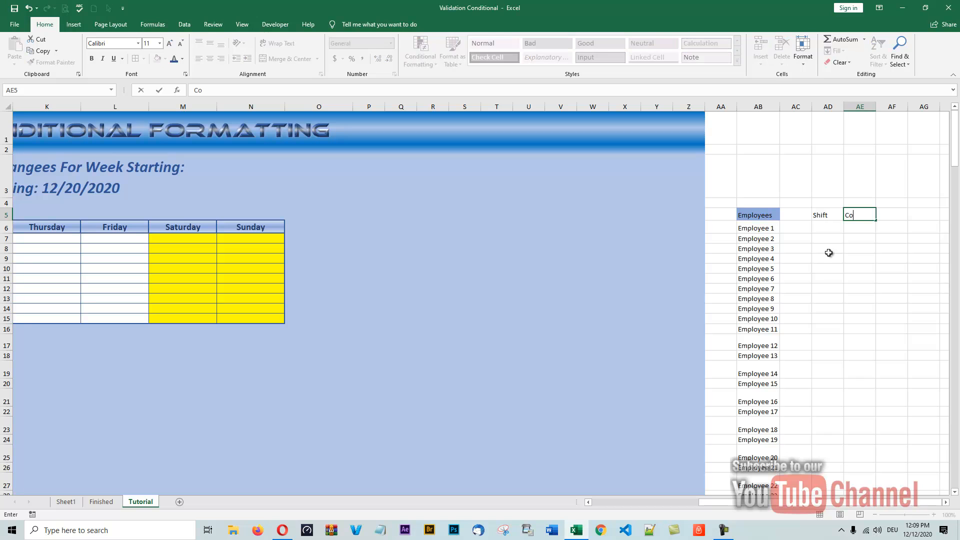
pyautogui.write('de')
pyautogui.press('Return')
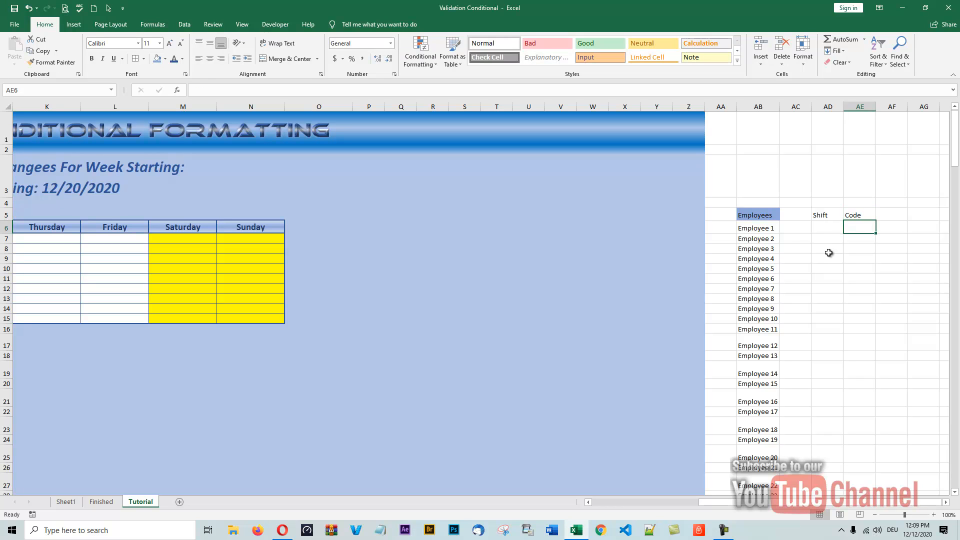
# - List the shift names Early, Day, Late, Night and Off in cells AD6 to AD10 below the Shift heading
pyautogui.click(829, 226)
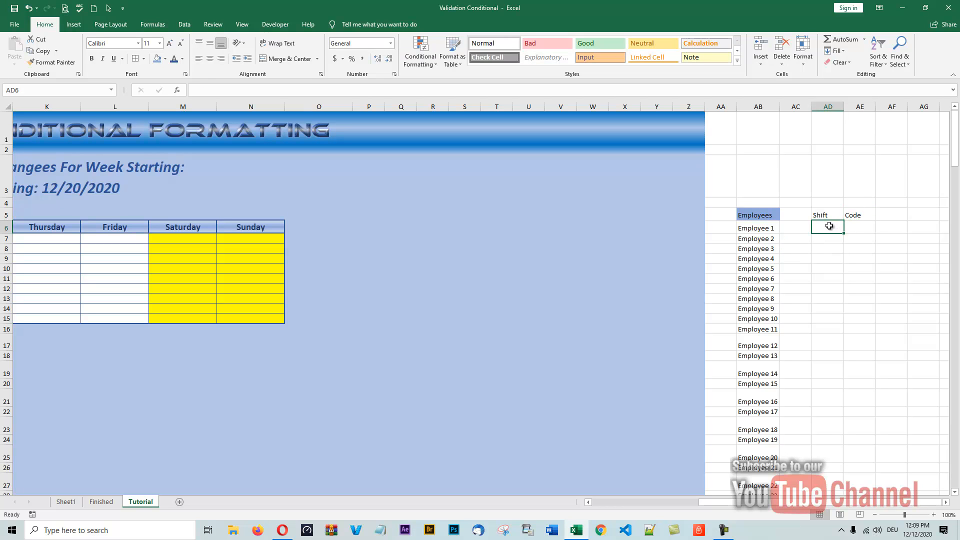
pyautogui.write('E')
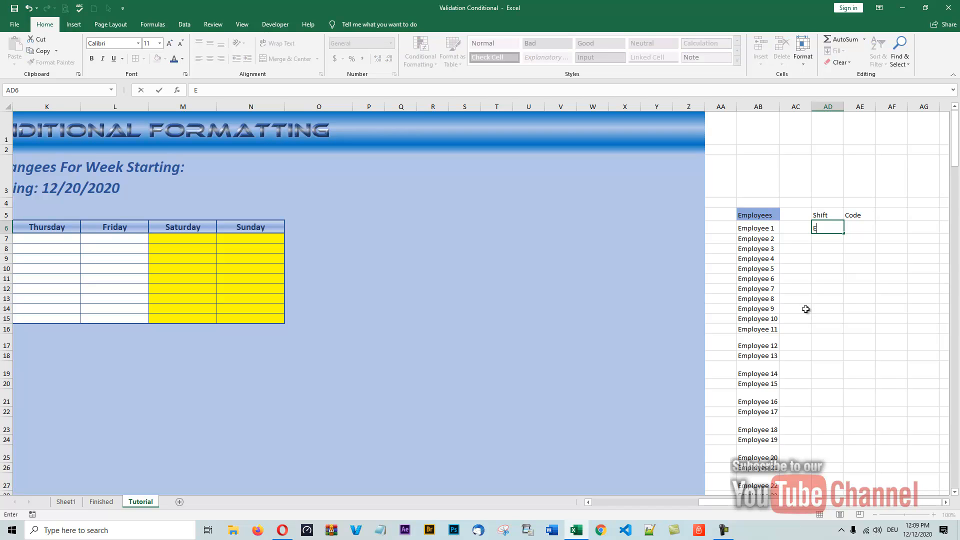
pyautogui.write('arly')
pyautogui.press('Return')
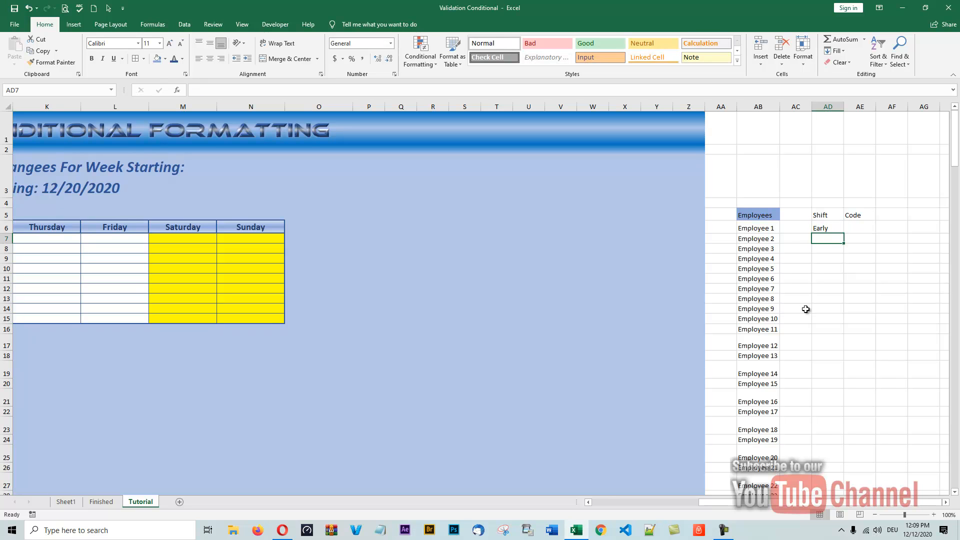
pyautogui.write('Day')
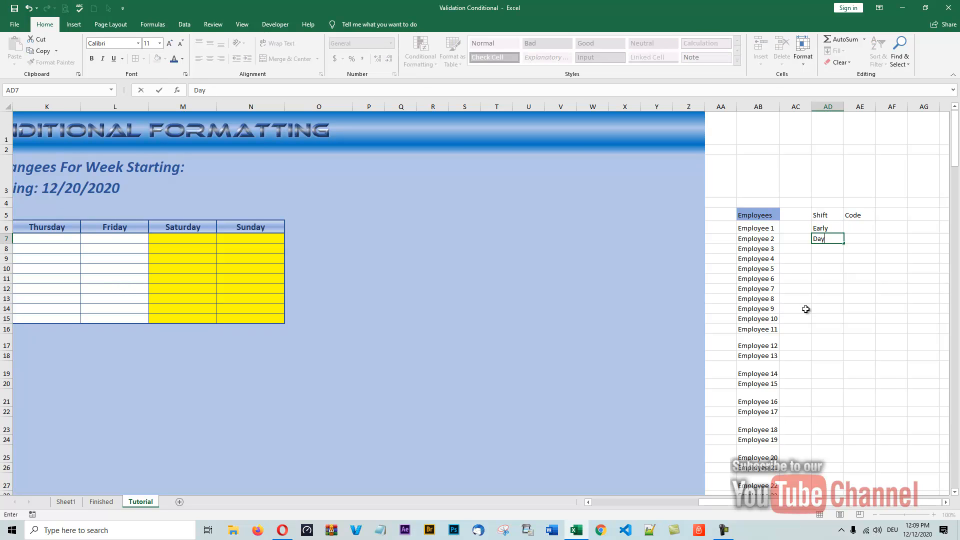
pyautogui.press('Return')
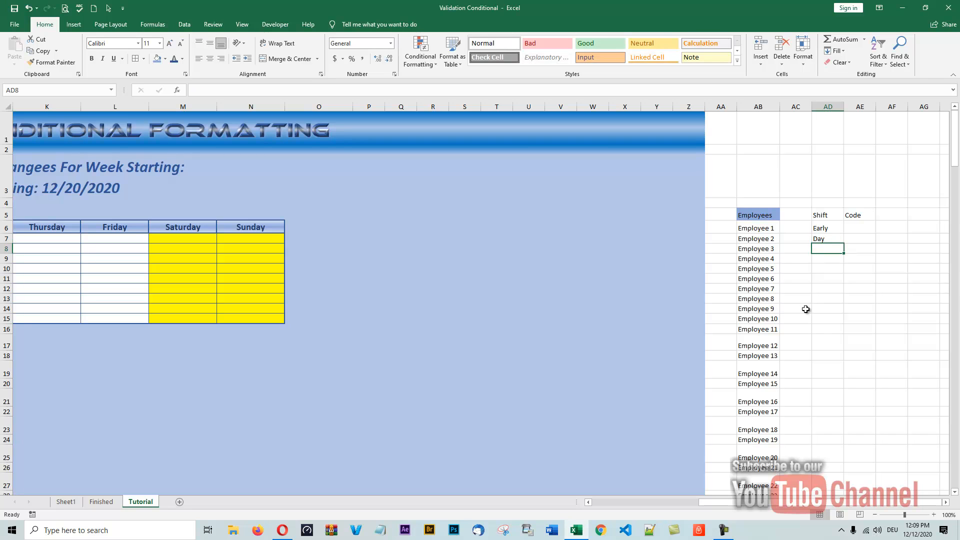
pyautogui.write('Late')
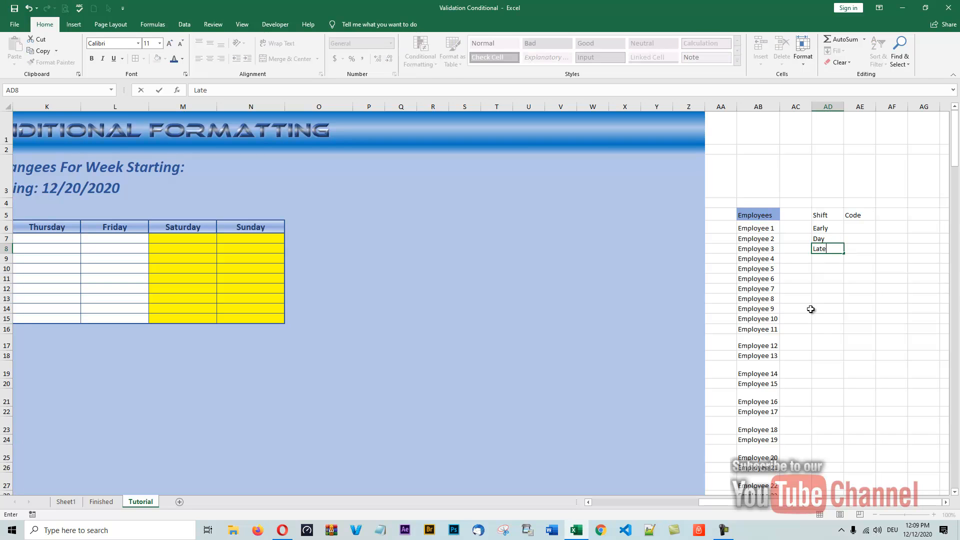
pyautogui.press('Return')
pyautogui.write('Night')
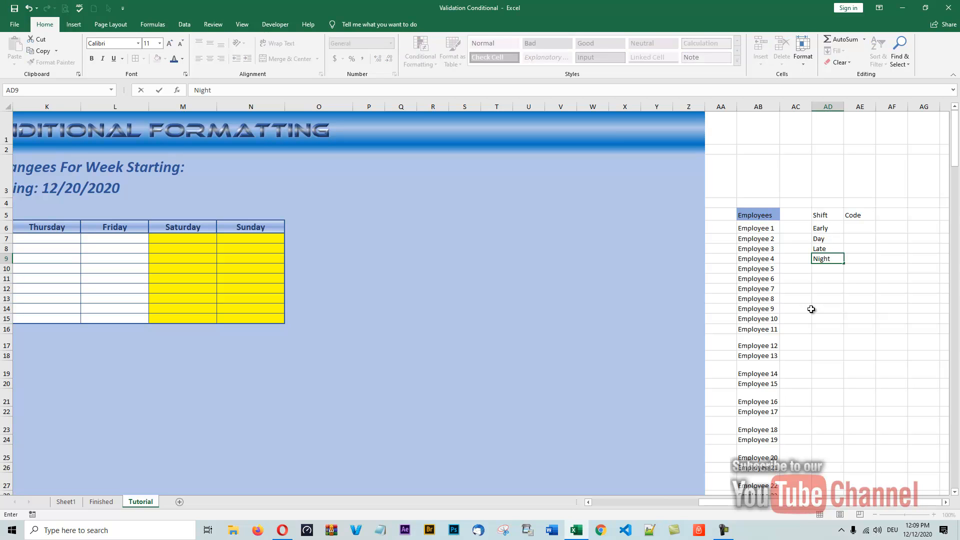
pyautogui.press('Return')
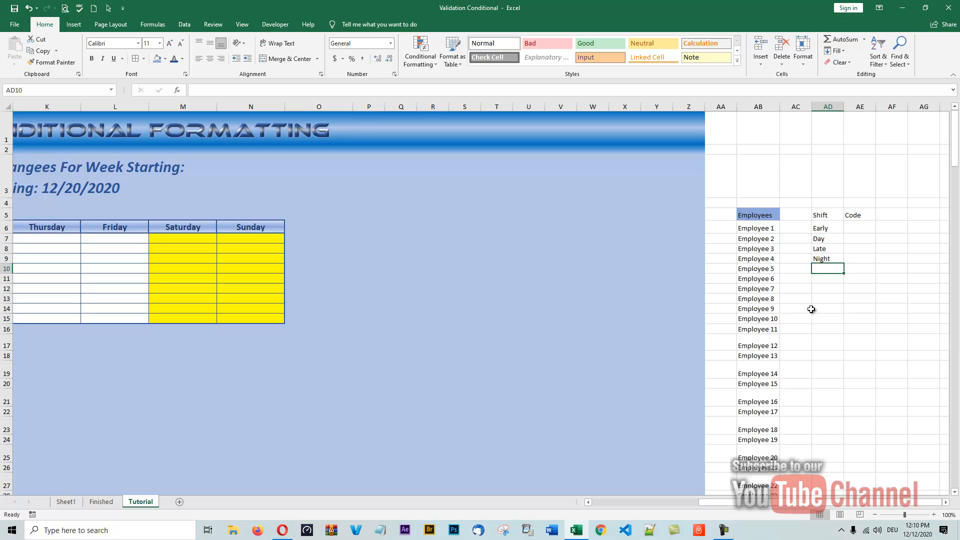
pyautogui.write('O')
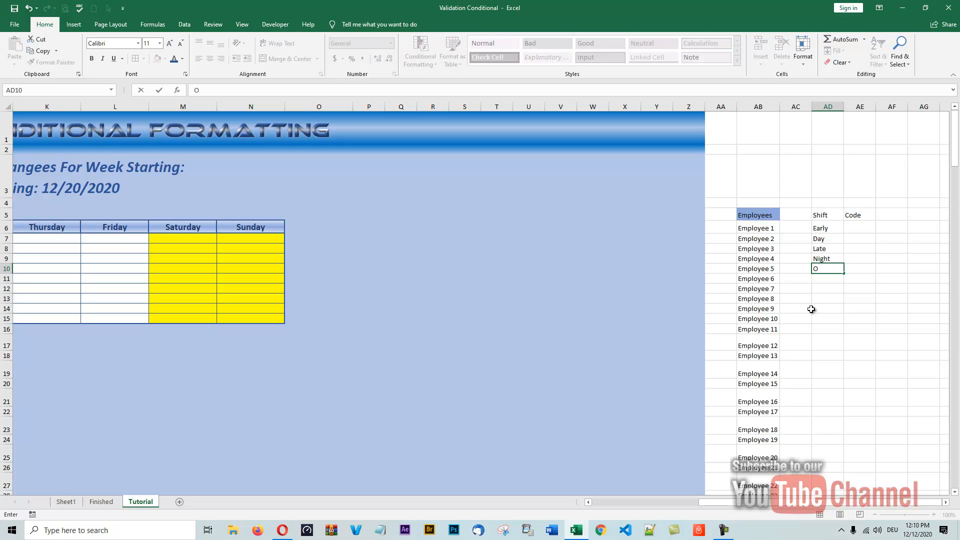
pyautogui.write('ff')
pyautogui.press('Return')
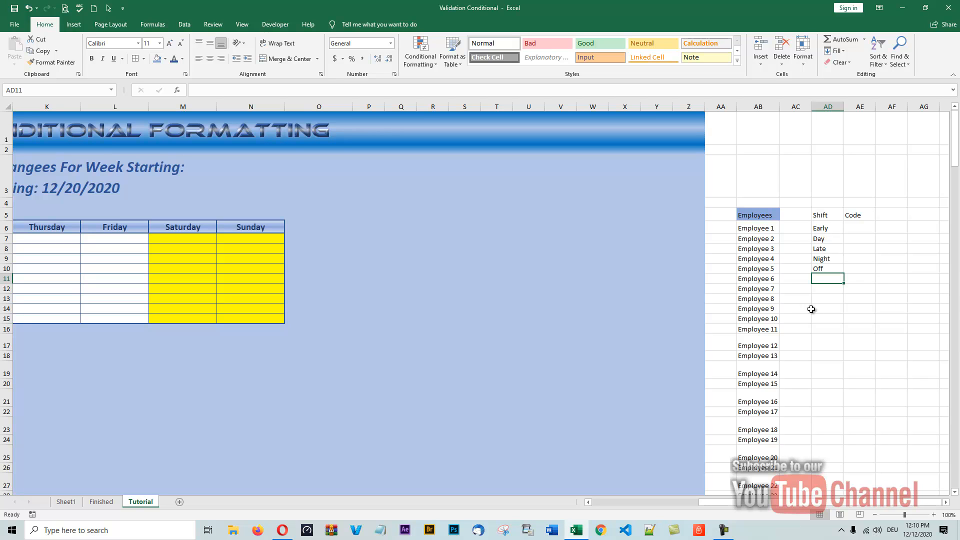
# - Complete the shift list with Sick in cell AD11 and Vacation in cell AD12
pyautogui.write('Vaca')
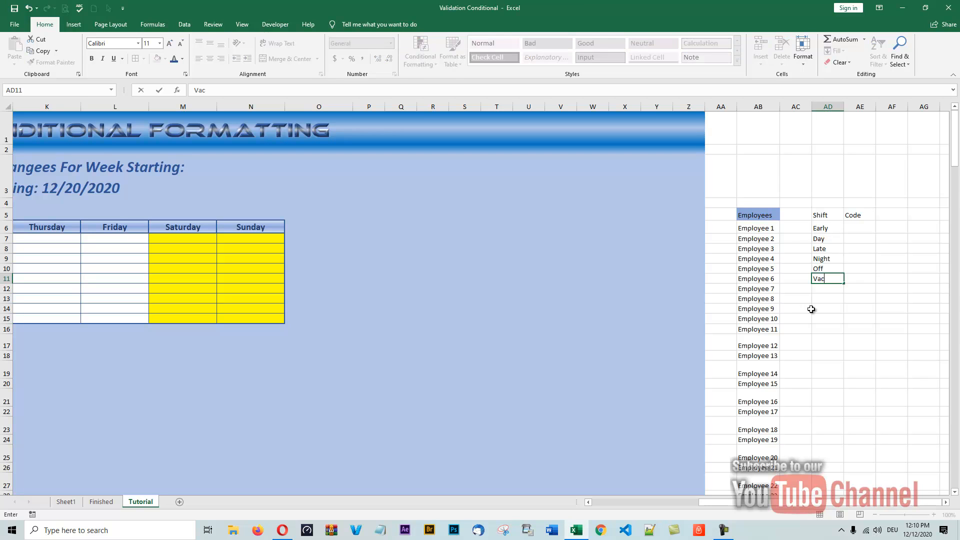
pyautogui.press('BackSpace')
pyautogui.press('BackSpace')
pyautogui.press('BackSpace')
pyautogui.press('BackSpace')
pyautogui.write('Sick')
pyautogui.press('Return')
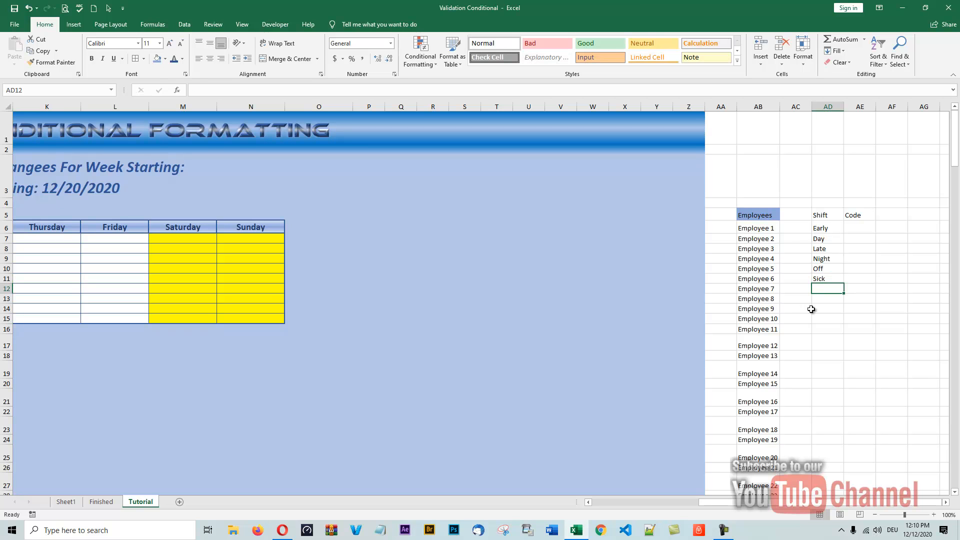
pyautogui.write('Va')
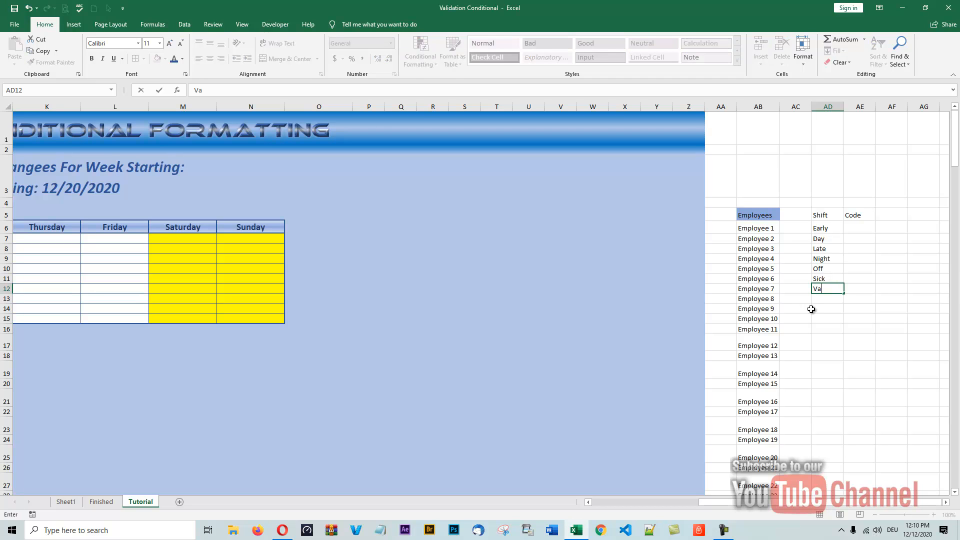
pyautogui.write('cation')
pyautogui.press('Tab')
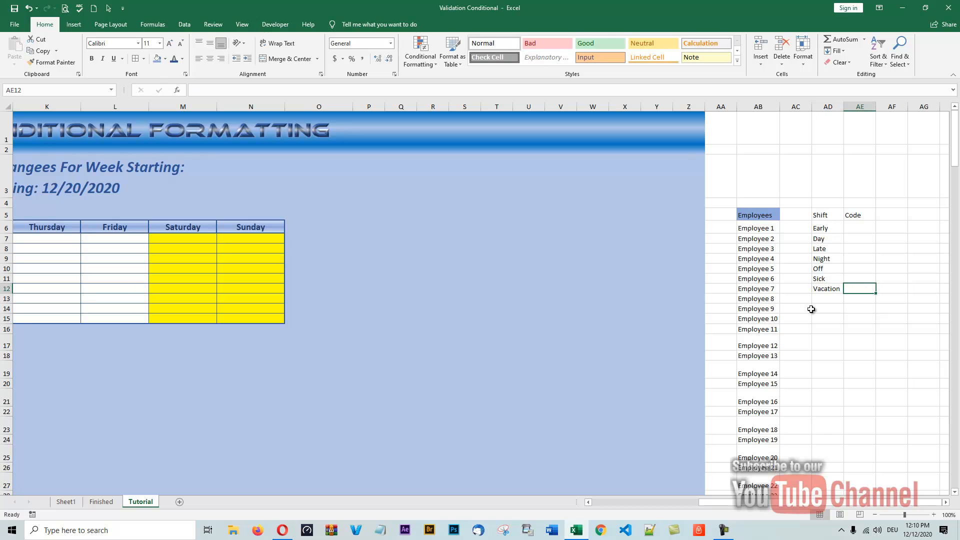
# - Enter the shift codes E, D, L, N, O, S and V in cells AE6 to AE12 beside the matching shift names
pyautogui.click(858, 231)
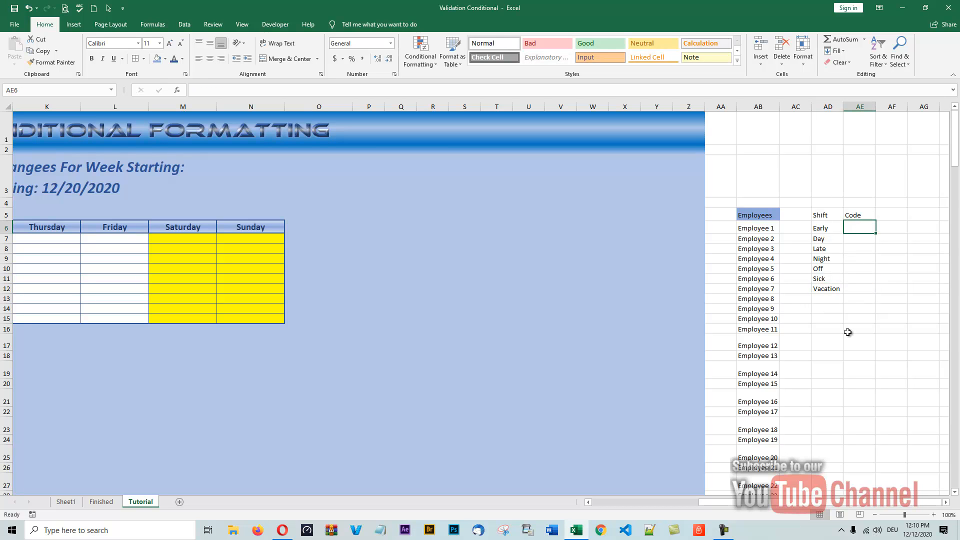
pyautogui.write('E')
pyautogui.press('Return')
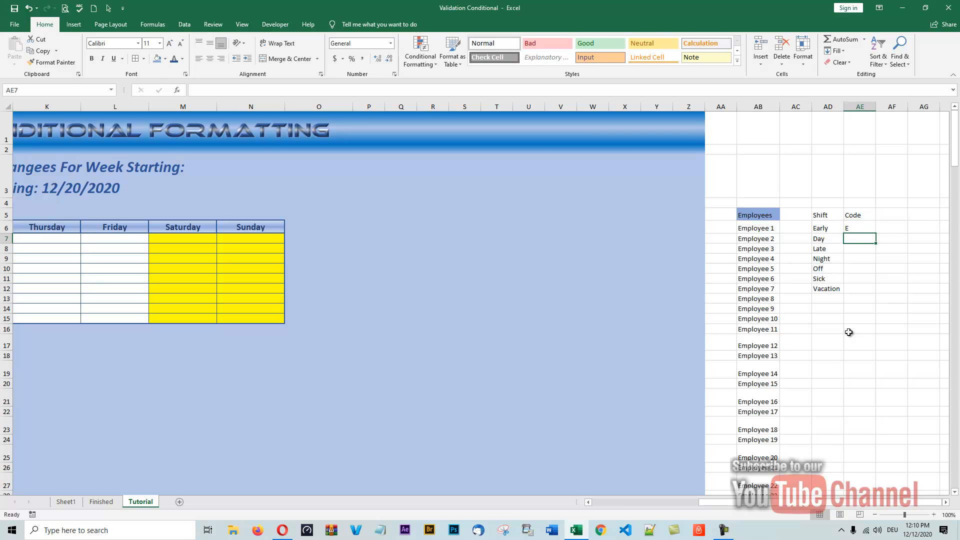
pyautogui.write('D')
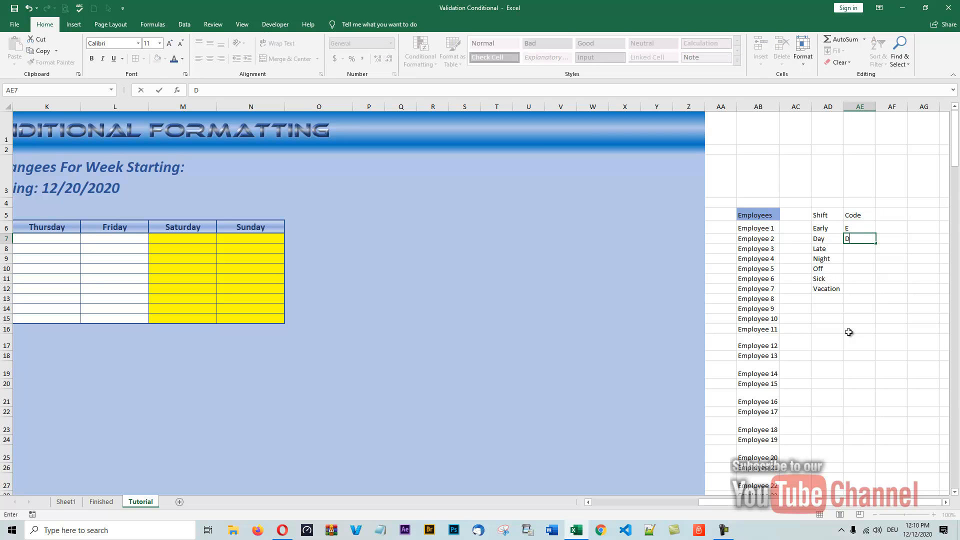
pyautogui.press('Return')
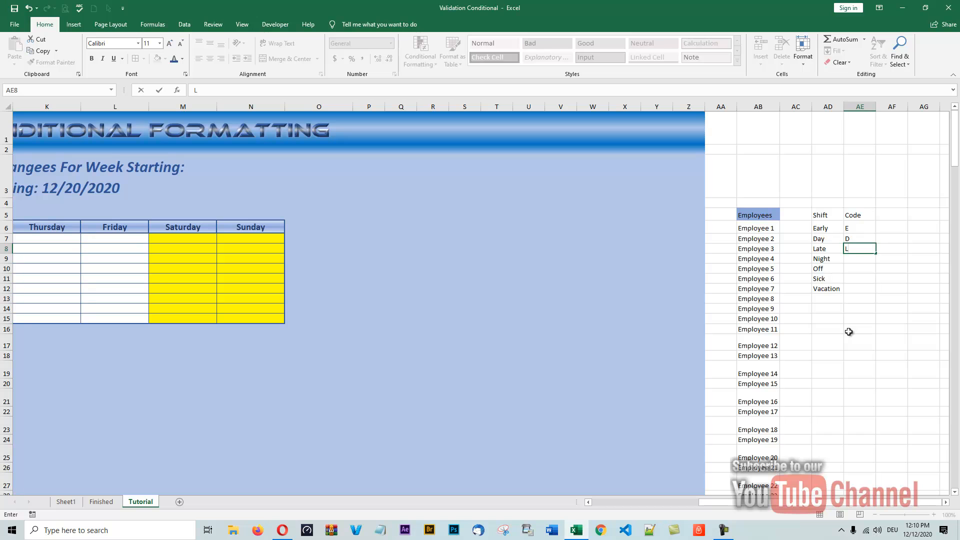
pyautogui.press('Return')
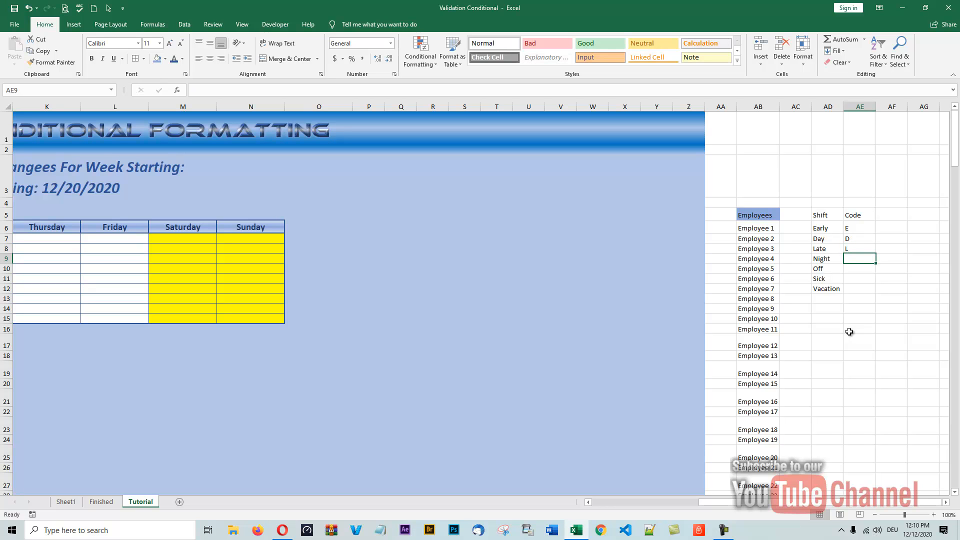
pyautogui.write('N')
pyautogui.press('Return')
pyautogui.write('O')
pyautogui.press('Return')
pyautogui.write('S')
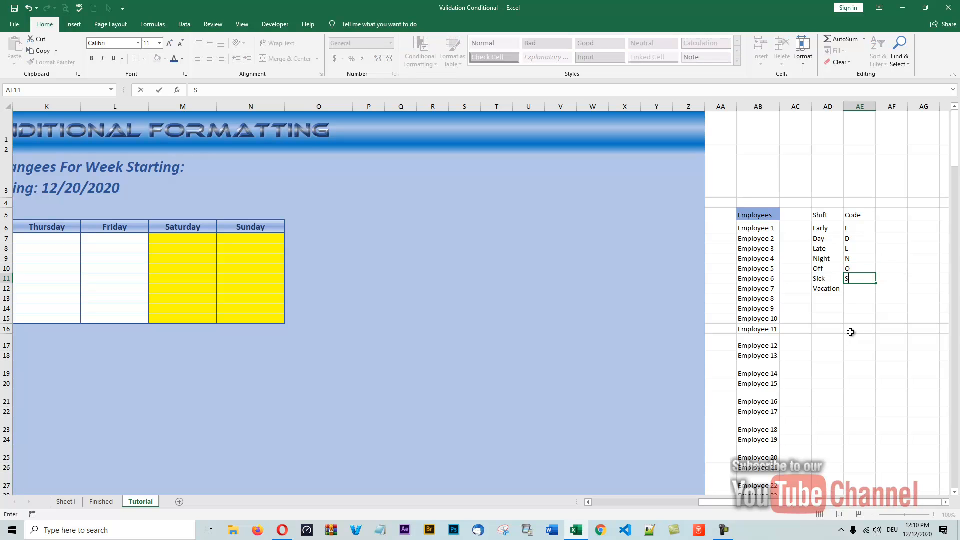
pyautogui.press('Return')
pyautogui.write('V')
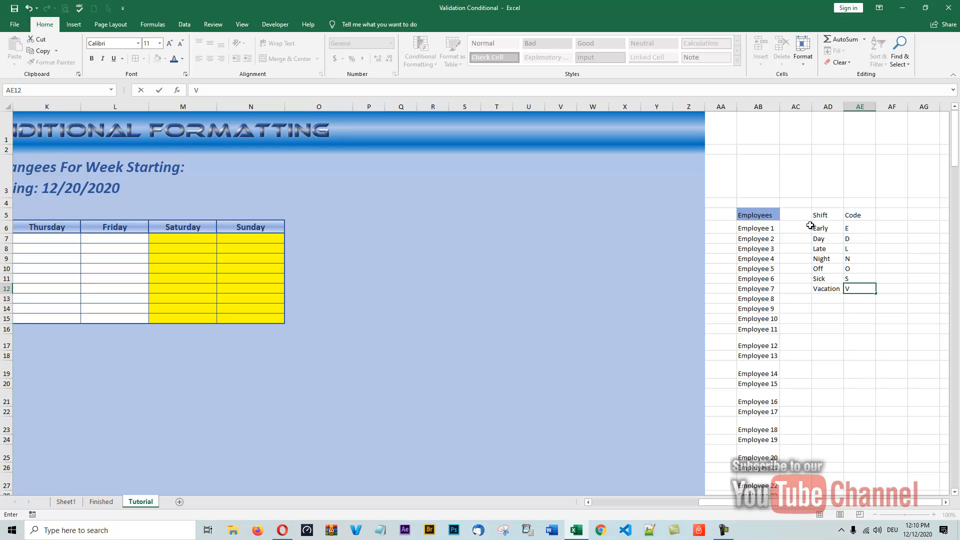
# - Apply the current blue font color and the medium-light blue fill to the Shift and Code headings in AD5:AE5
pyautogui.moveTo(822, 215); pyautogui.dragTo(860, 215)
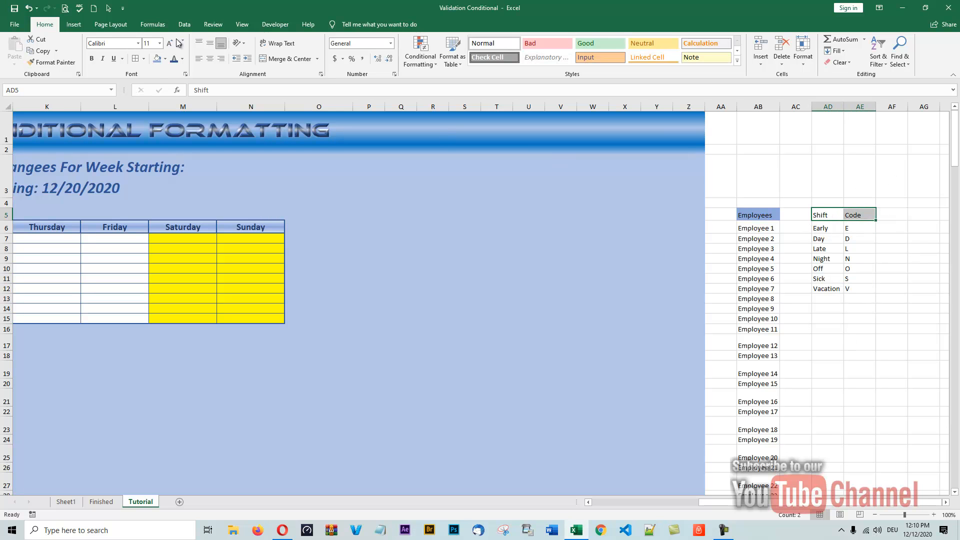
pyautogui.click(174, 59)
pyautogui.click(157, 59)
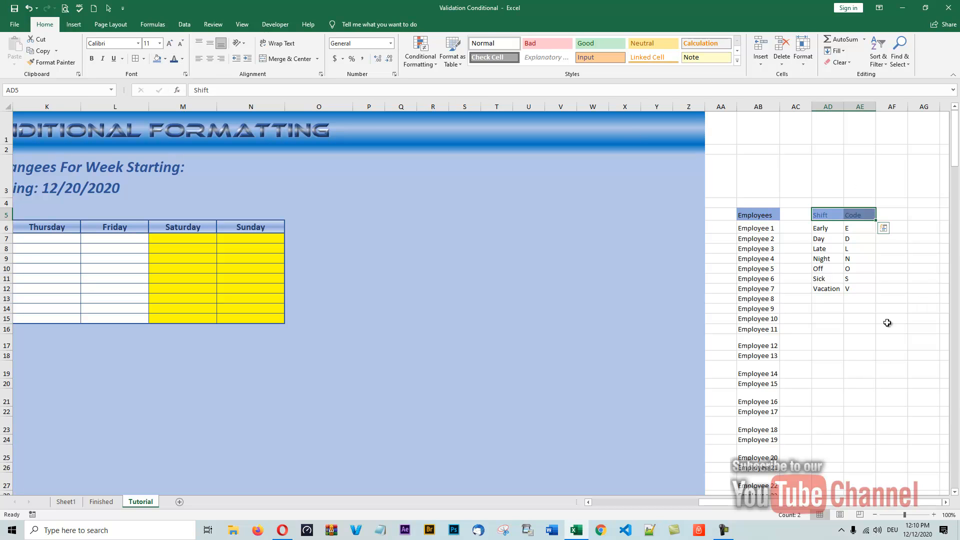
# - Consult the shift code legend on the Finished sheet and enter the heading Code in cell AG5 of the Tutorial sheet
pyautogui.click(829, 309)
pyautogui.click(829, 317)
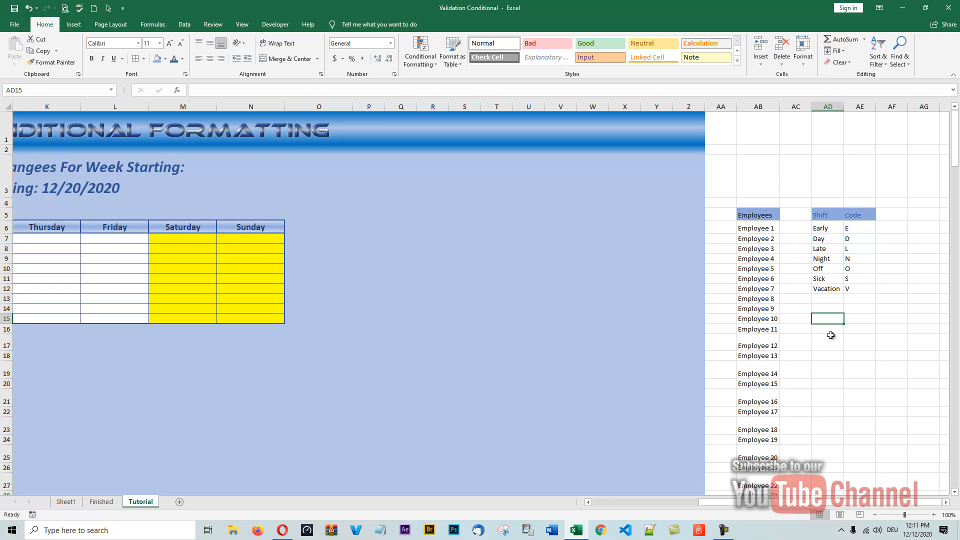
pyautogui.click(101, 501)
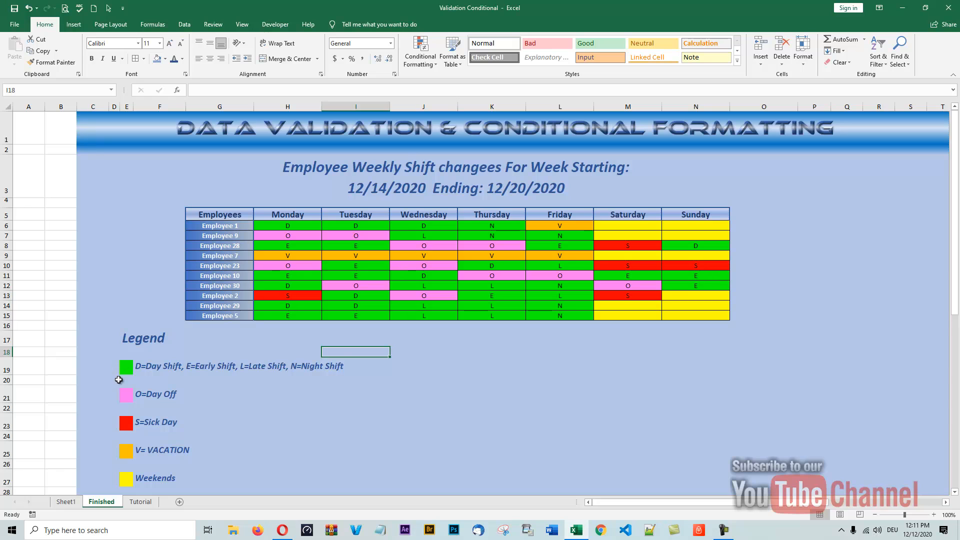
pyautogui.click(143, 503)
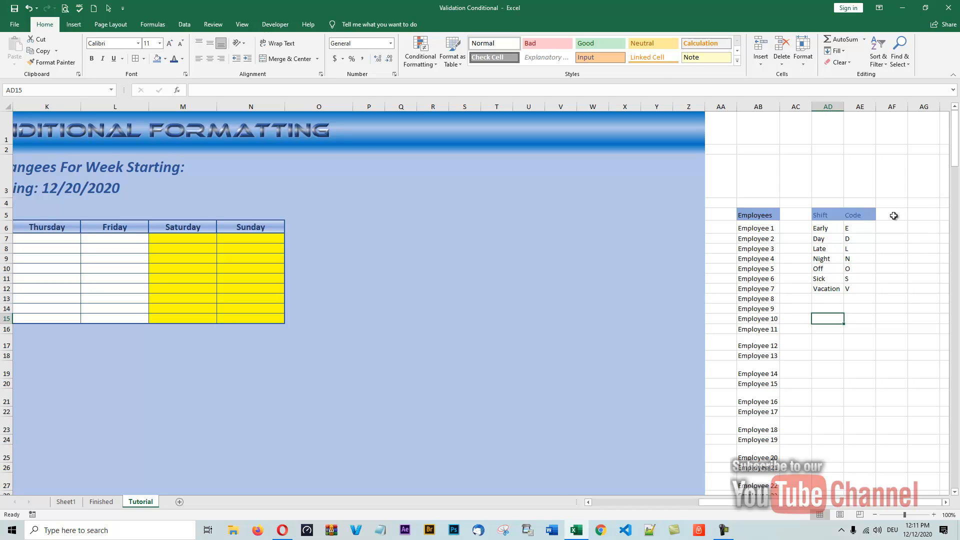
pyautogui.click(922, 216)
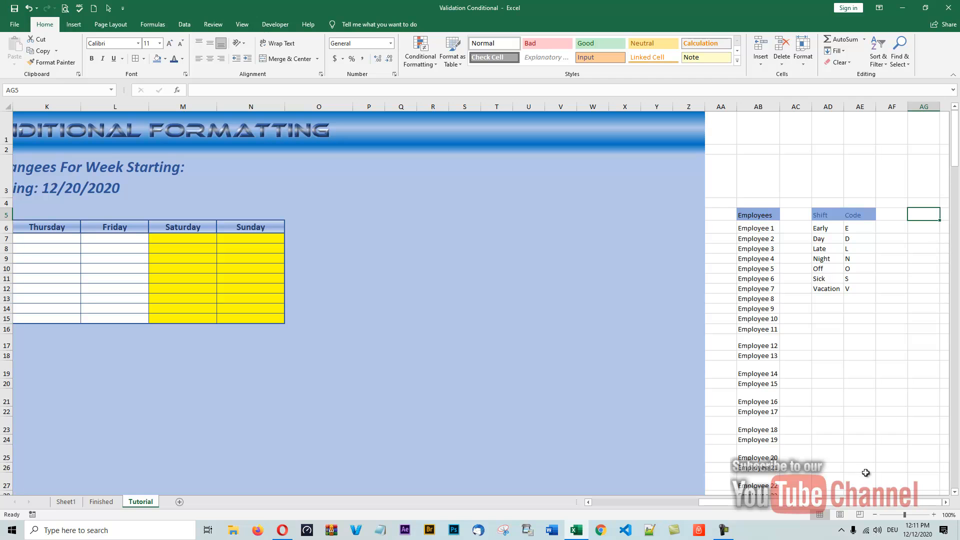
pyautogui.click(945, 503)
pyautogui.click(946, 503)
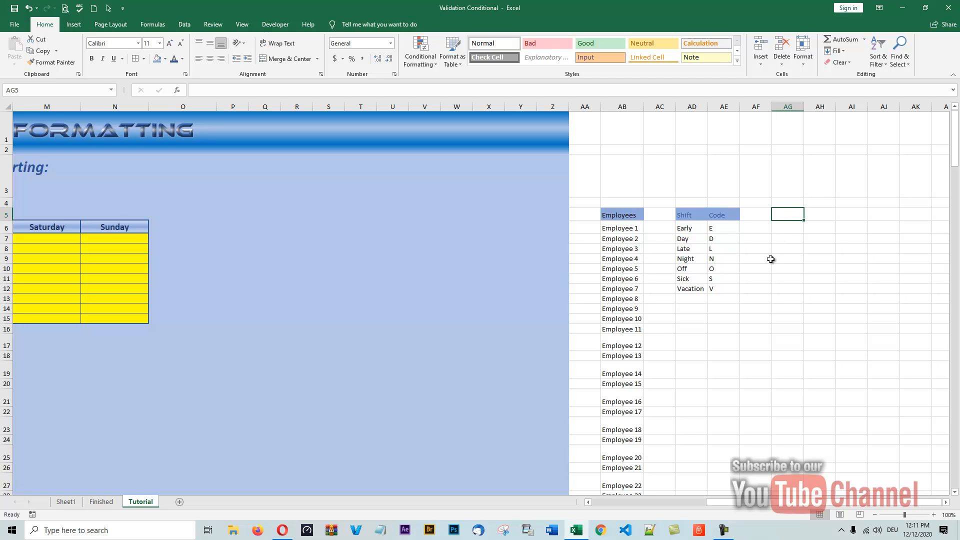
pyautogui.write('Code')
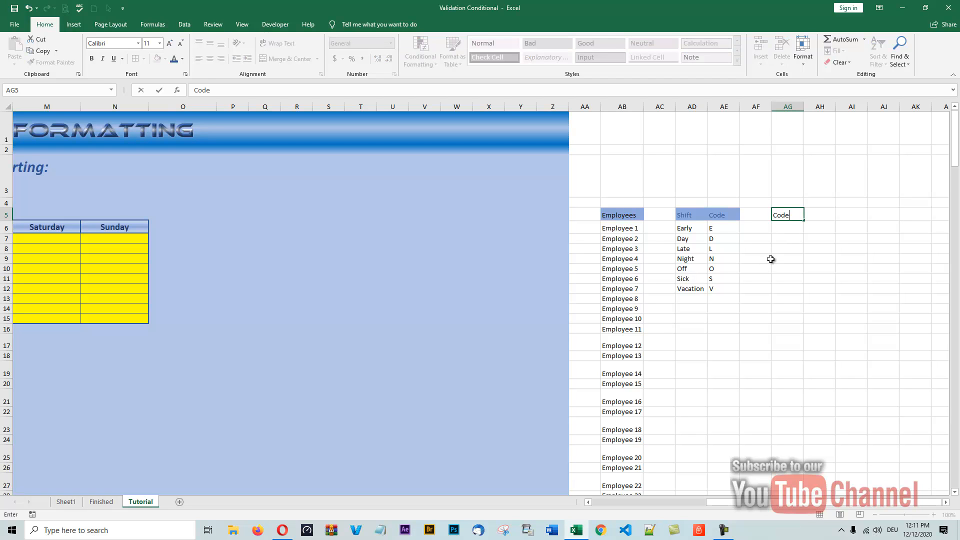
pyautogui.press('Tab')
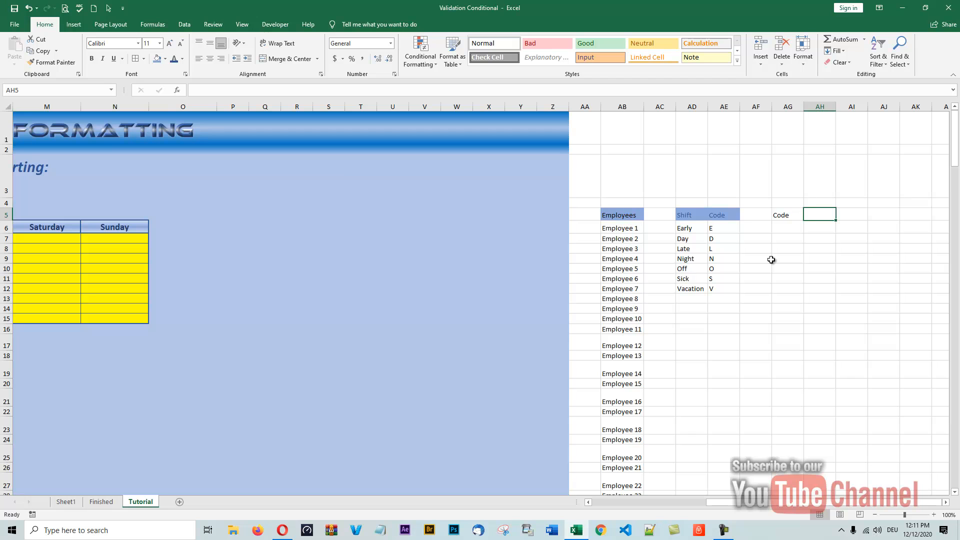
# - Enter the header Color in cell AH5 beside the second Code header
pyautogui.write('Color')
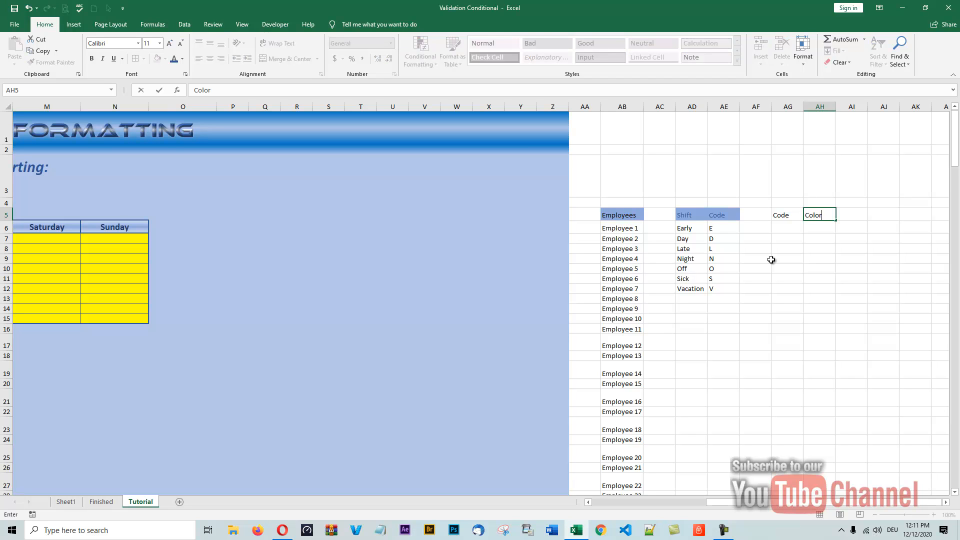
pyautogui.press('Return')
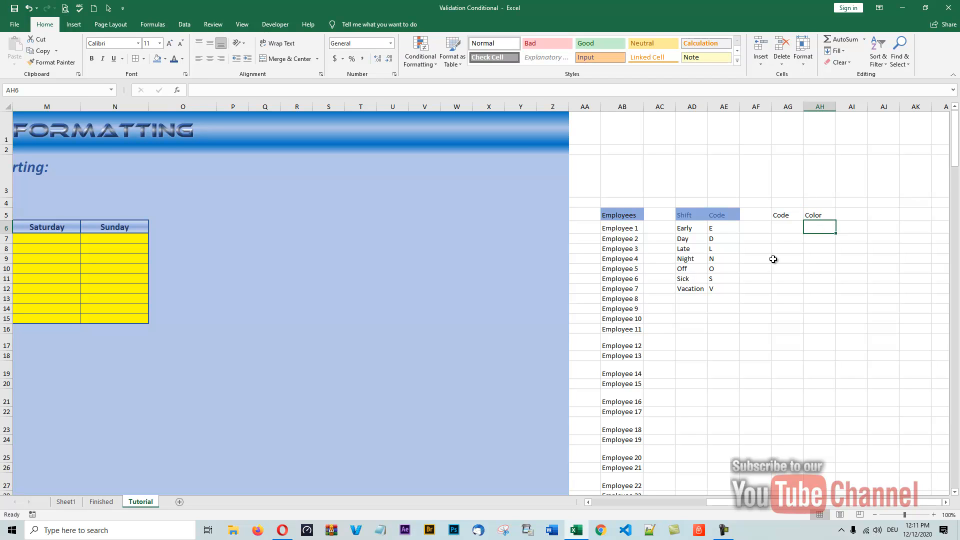
# - Apply outline and inside borders to the Employees list in AB5:AB34
pyautogui.click(613, 218)
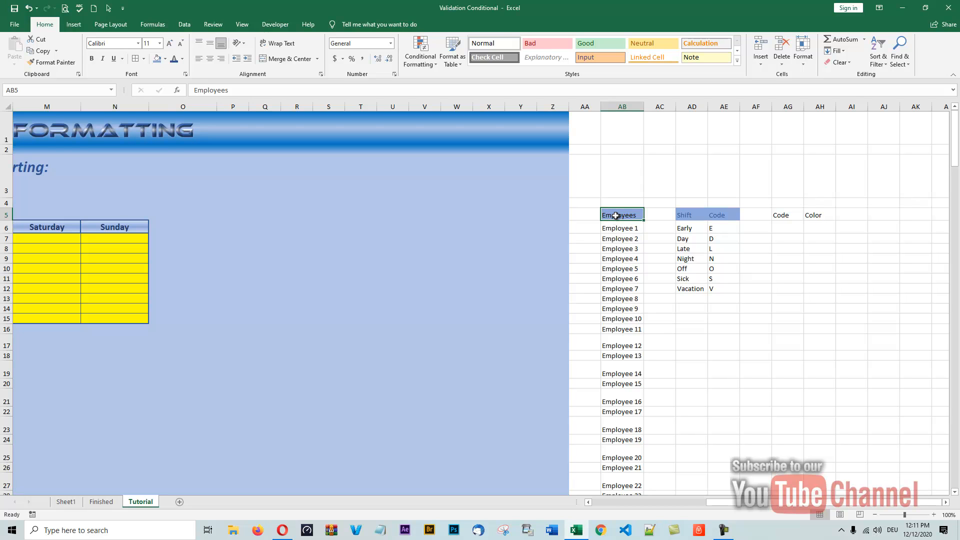
pyautogui.moveTo(615, 215); pyautogui.dragTo(633, 470)
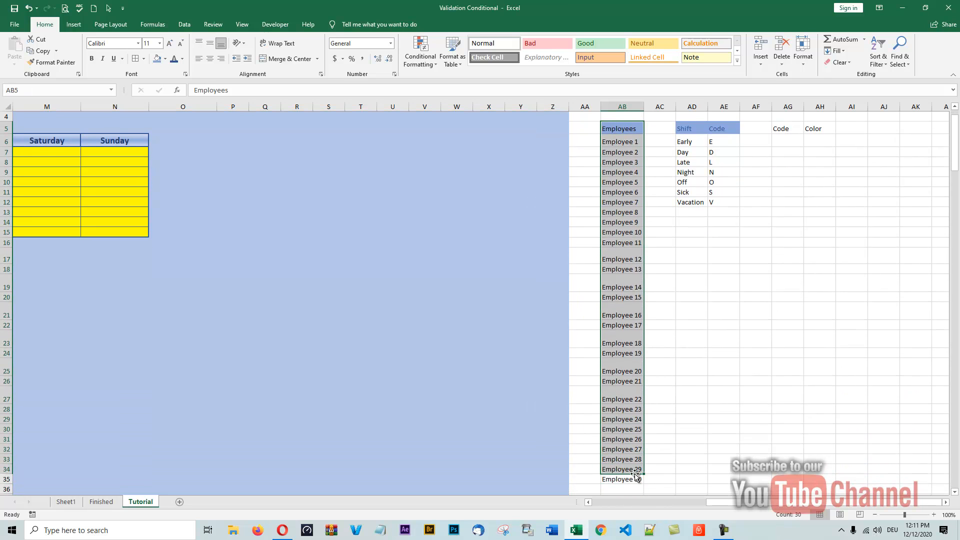
pyautogui.click(135, 60)
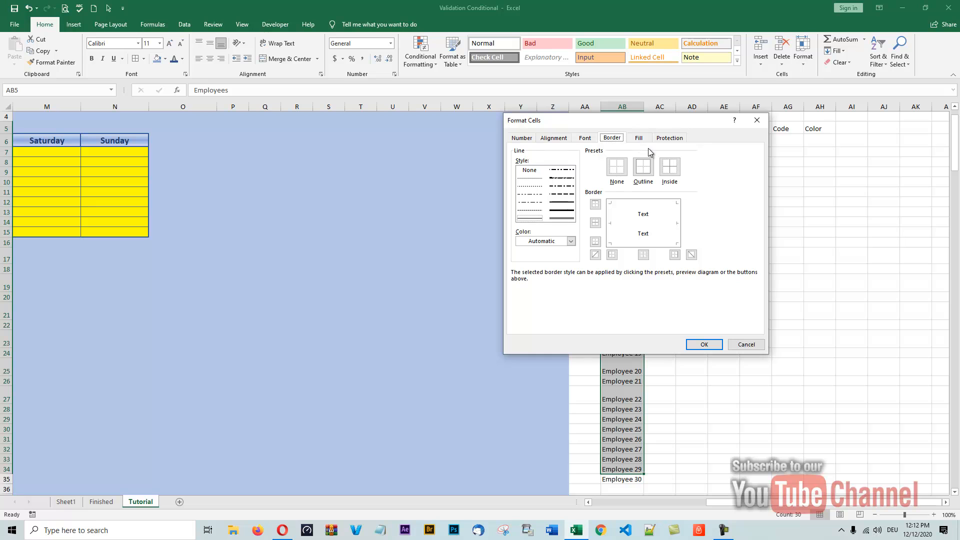
pyautogui.click(643, 167)
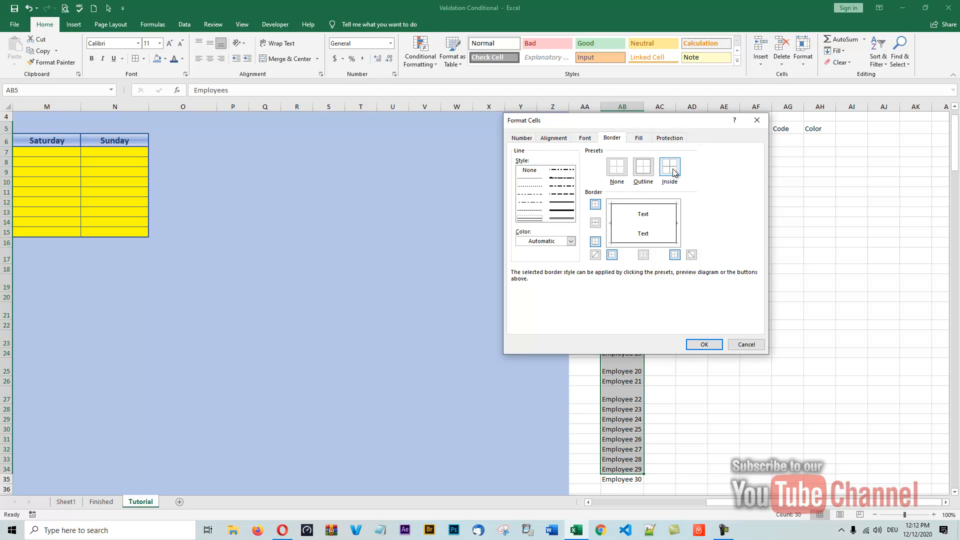
pyautogui.click(670, 172)
pyautogui.click(709, 345)
pyautogui.click(706, 270)
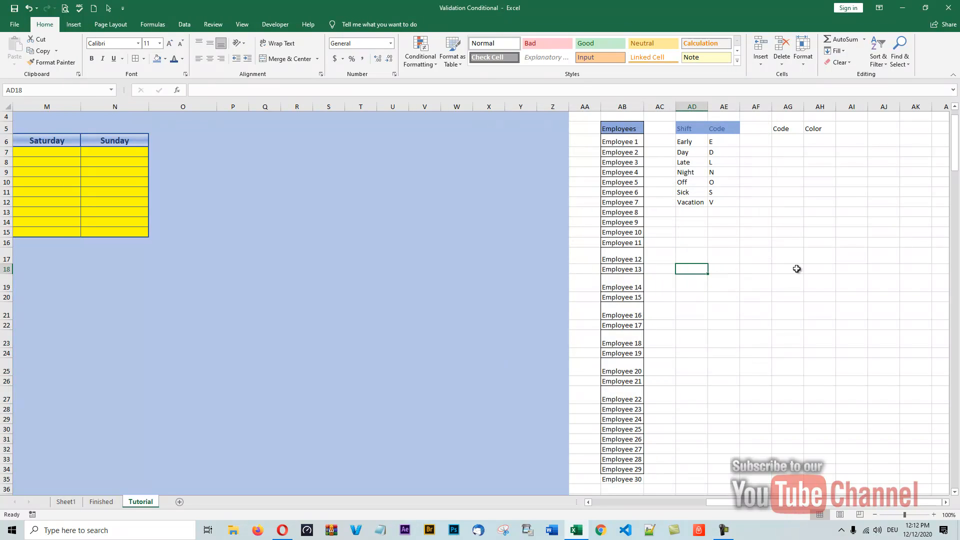
# - Apply All Borders to the Shift and Code table in AD5:AE12
pyautogui.click(689, 129)
pyautogui.moveTo(723, 128); pyautogui.dragTo(725, 204)
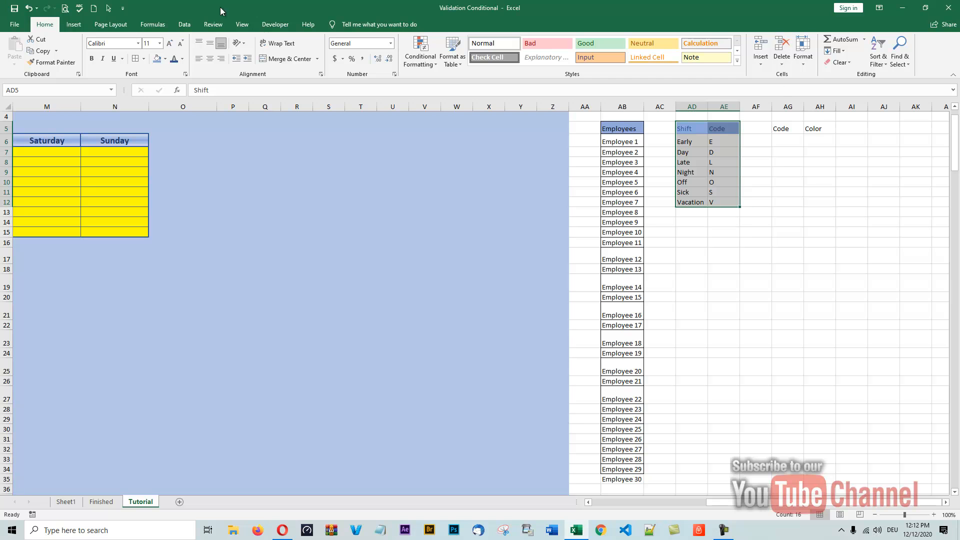
pyautogui.click(144, 59)
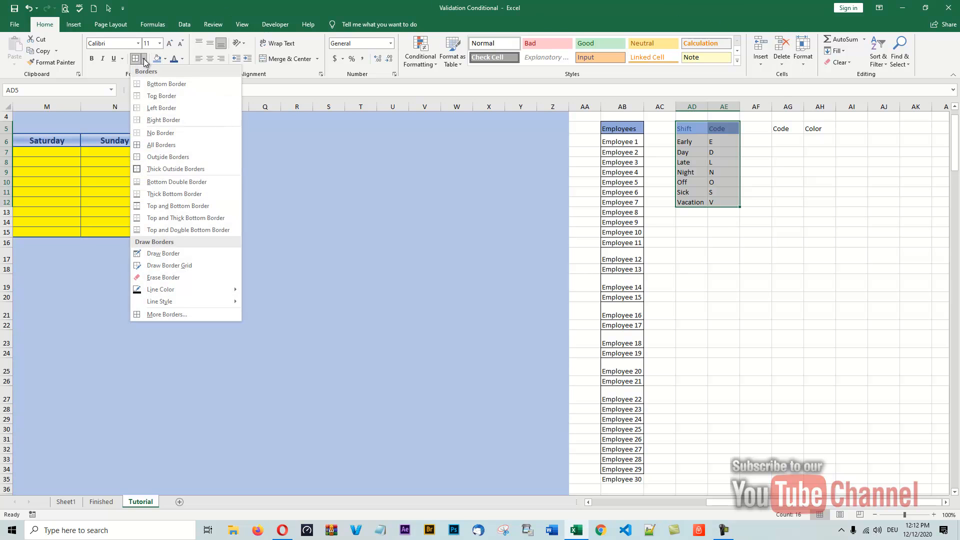
pyautogui.click(153, 145)
pyautogui.moveTo(704, 221); pyautogui.dragTo(710, 222)
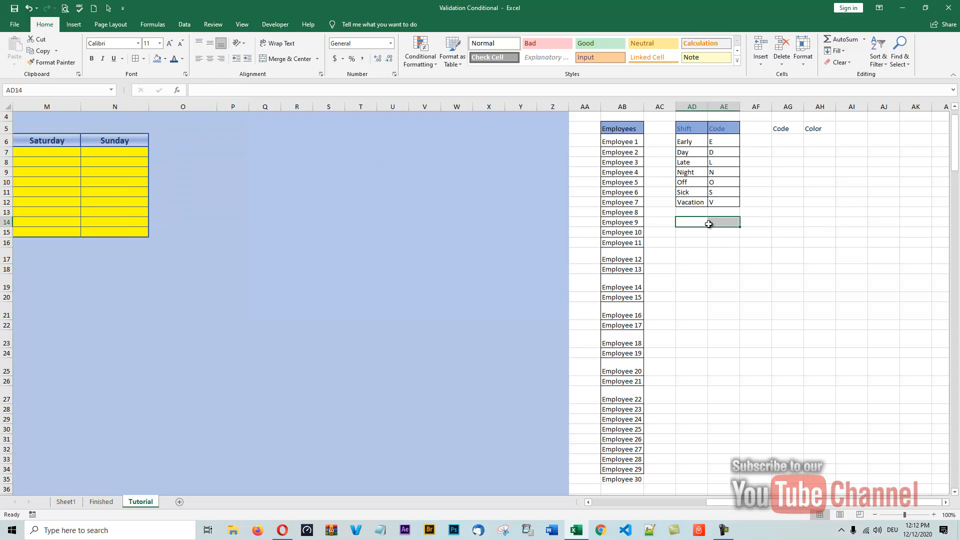
# - Fill the Code and Color header cells AG5:AH5 with the same blue as the other list headers
pyautogui.click(799, 189)
pyautogui.moveTo(782, 128); pyautogui.dragTo(805, 126)
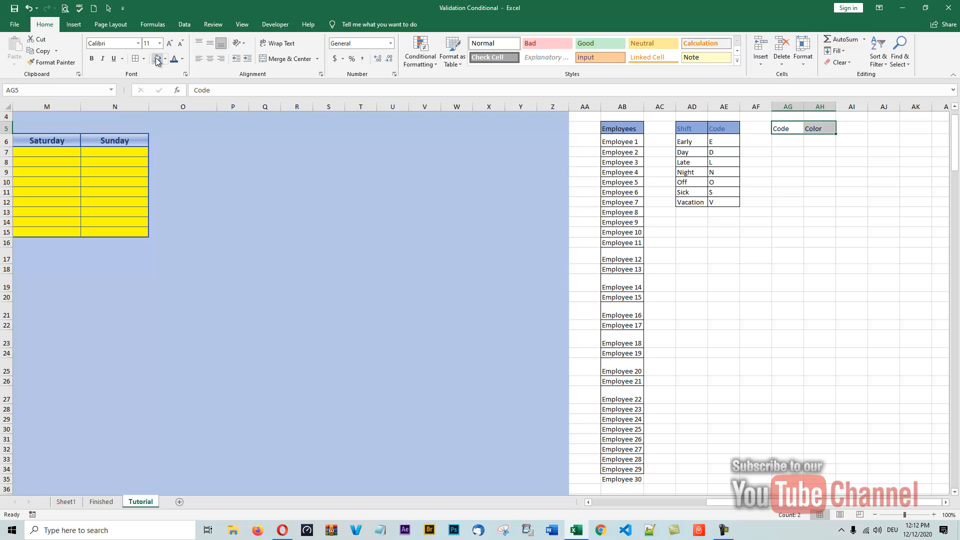
# - Enter the working shift codes E, D, L and N in cells AG6 to AG9 under Code
pyautogui.click(788, 142)
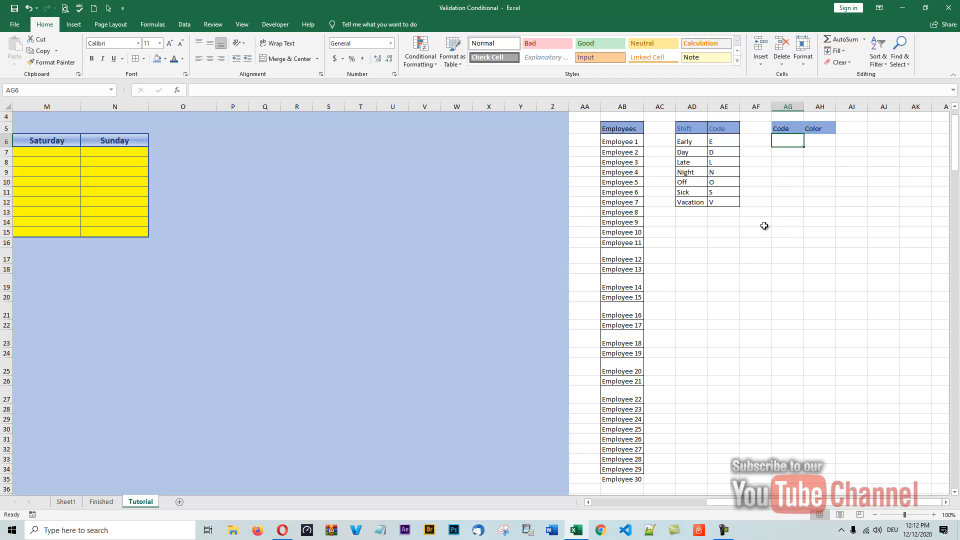
pyautogui.write('E')
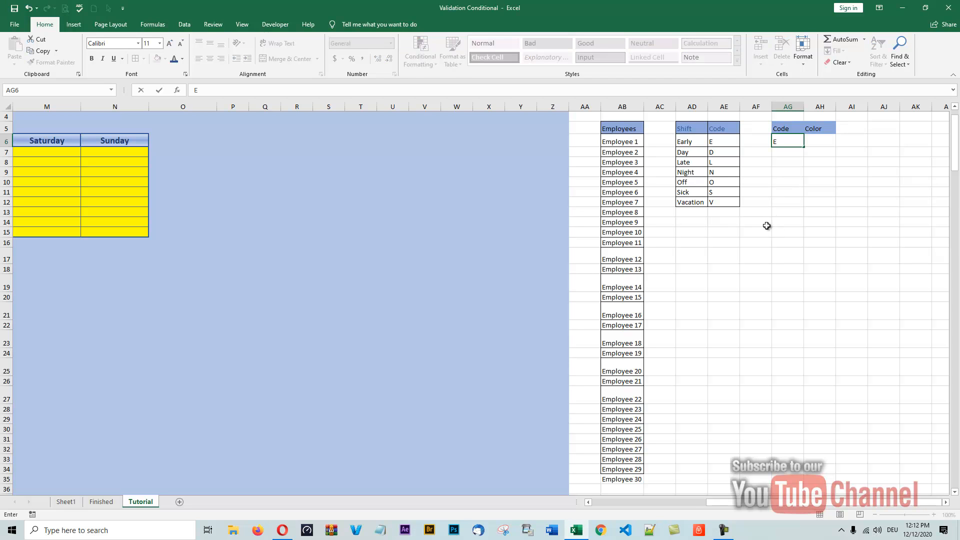
pyautogui.press('Return')
pyautogui.write('D')
pyautogui.press('Return')
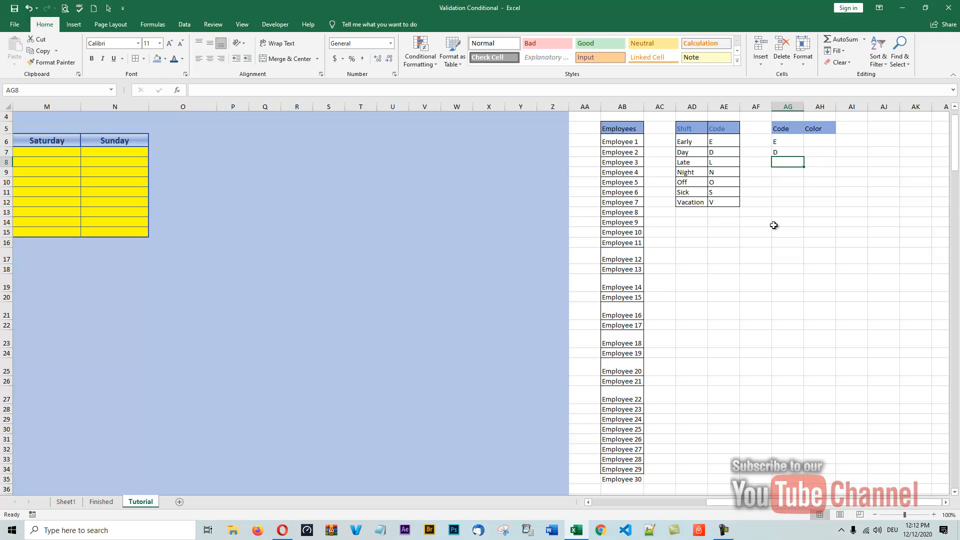
pyautogui.write('L')
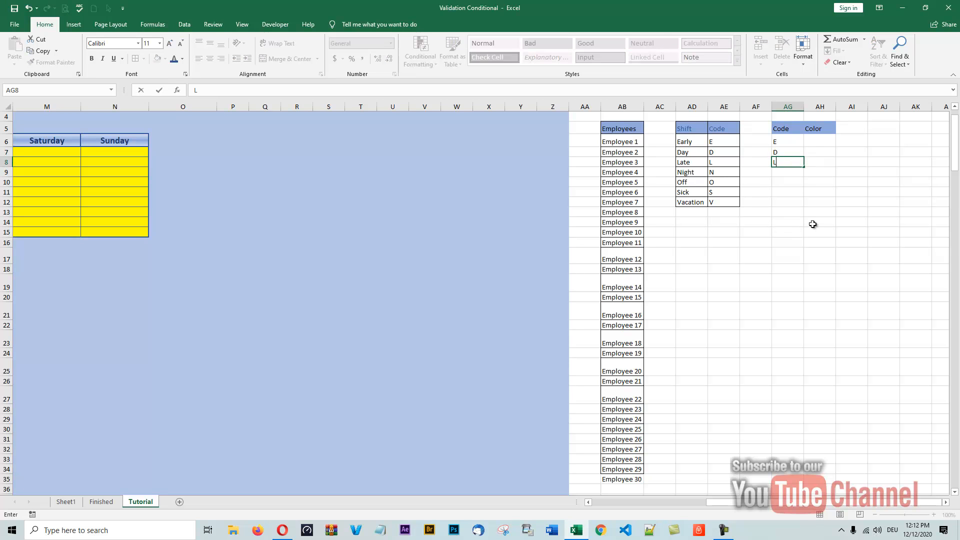
pyautogui.press('Return')
pyautogui.write('N')
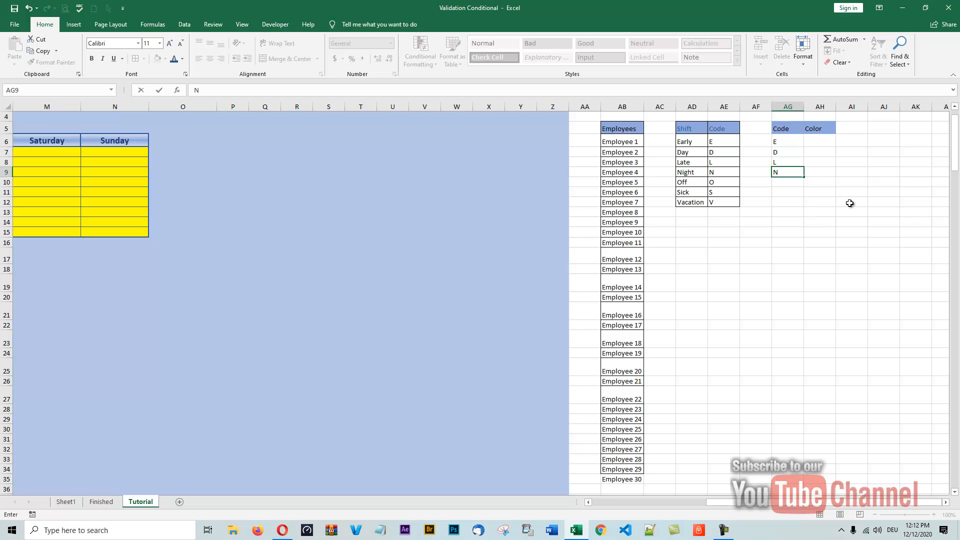
# - Fill the Color cells AH6:AH9 for codes E, D, L and N with bright green
pyautogui.moveTo(811, 140); pyautogui.dragTo(814, 172)
pyautogui.click(166, 59)
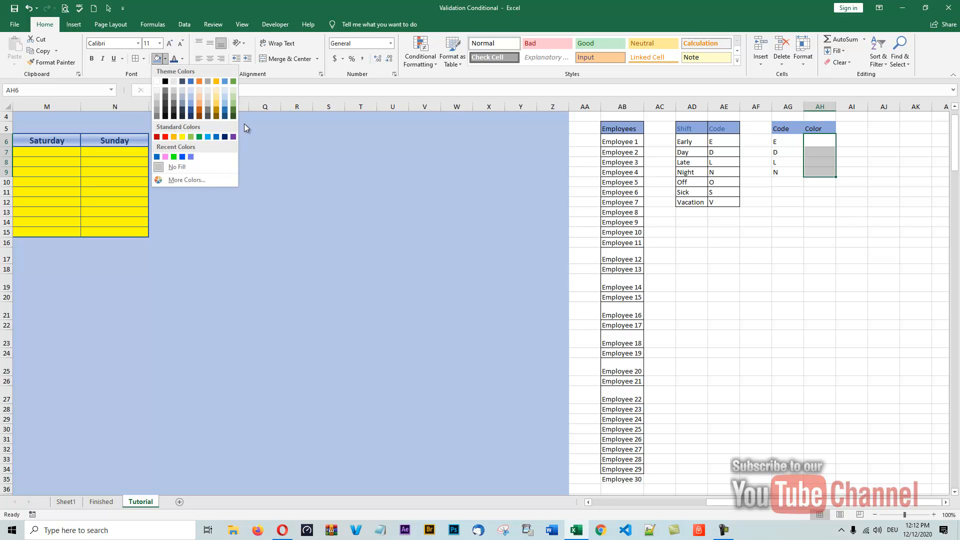
pyautogui.click(173, 157)
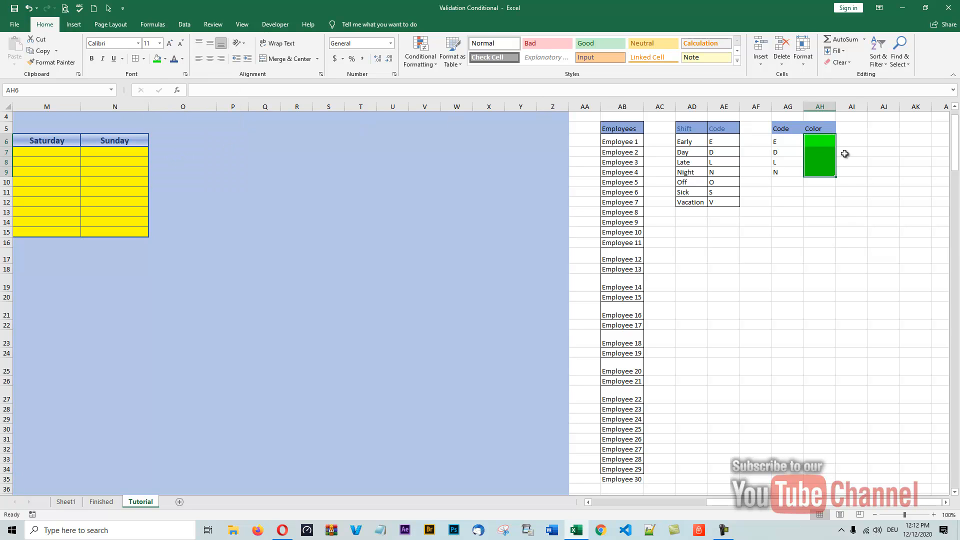
# - Add the absence codes O, S and V in cells AG10 to AG12 under Code
pyautogui.click(782, 183)
pyautogui.click(780, 142)
pyautogui.click(784, 183)
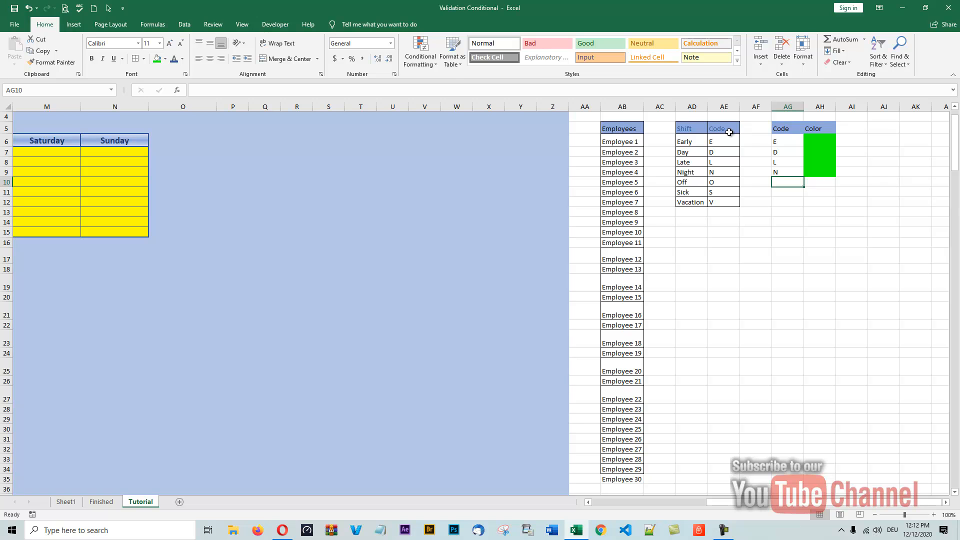
pyautogui.write('O')
pyautogui.press('Return')
pyautogui.write('S')
pyautogui.press('Return')
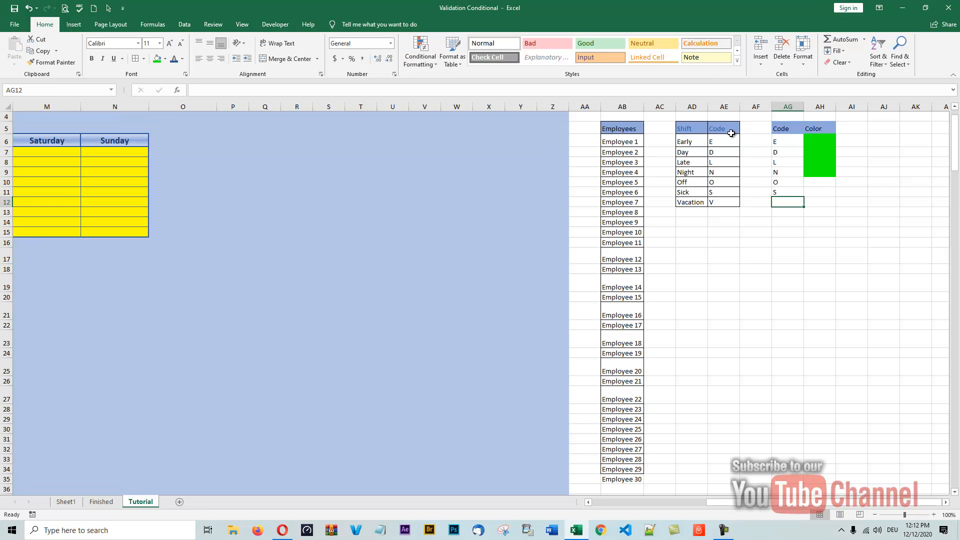
pyautogui.write('V')
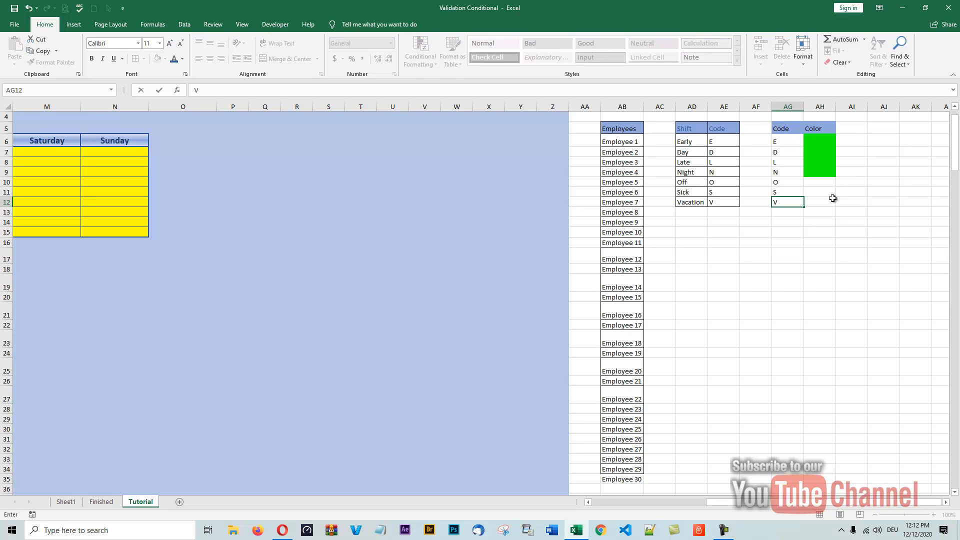
pyautogui.click(781, 215)
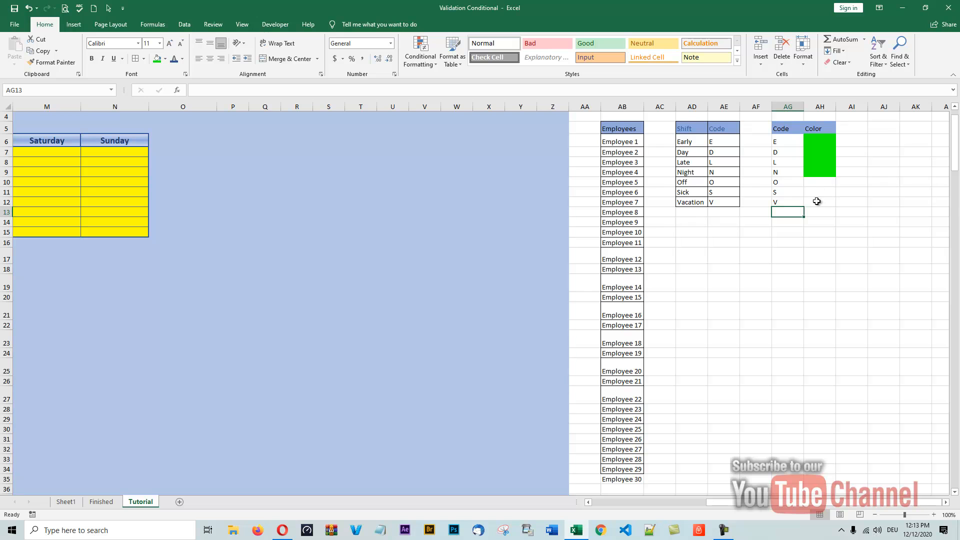
# - Fill Color cell AH10 for code O with pink, matching the day-off colour in the Finished sheet's legend
pyautogui.click(813, 184)
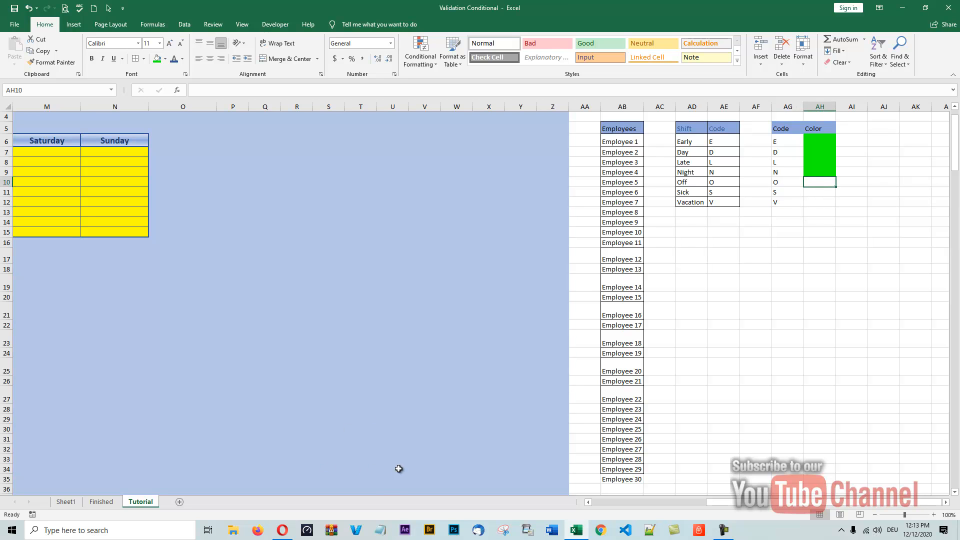
pyautogui.click(101, 501)
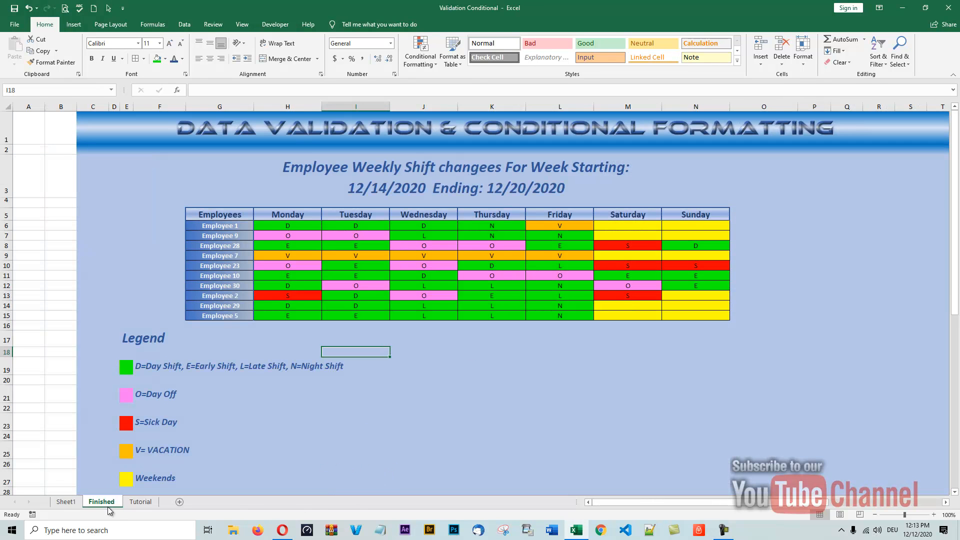
pyautogui.click(141, 503)
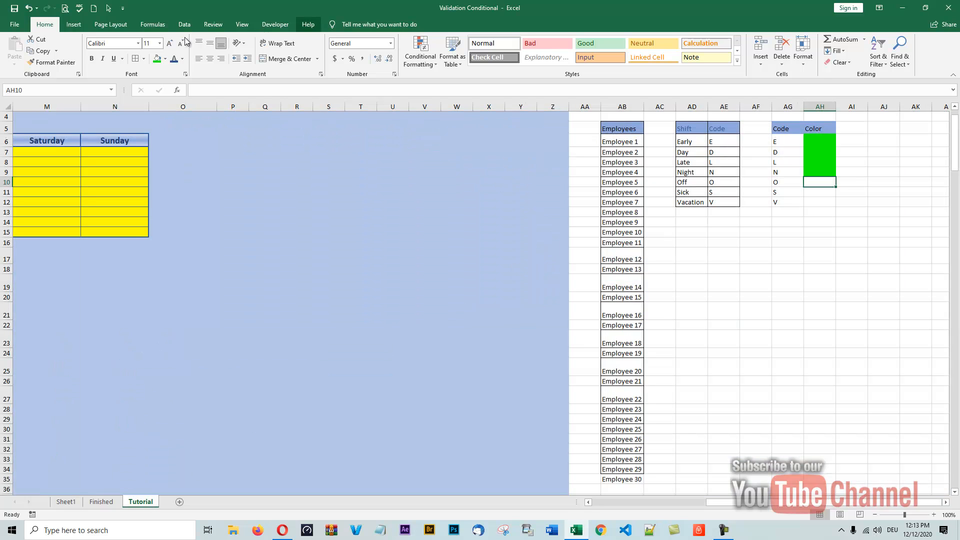
pyautogui.click(166, 62)
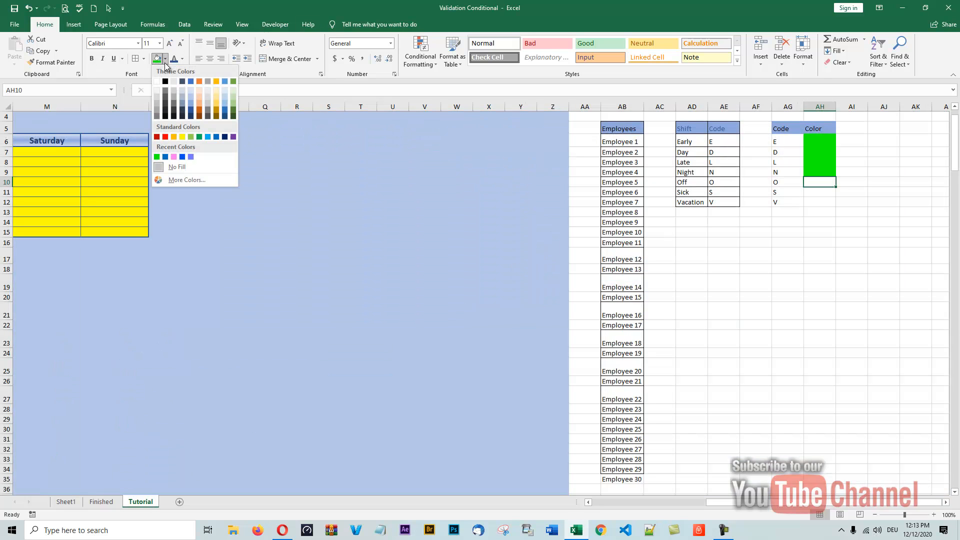
pyautogui.click(173, 157)
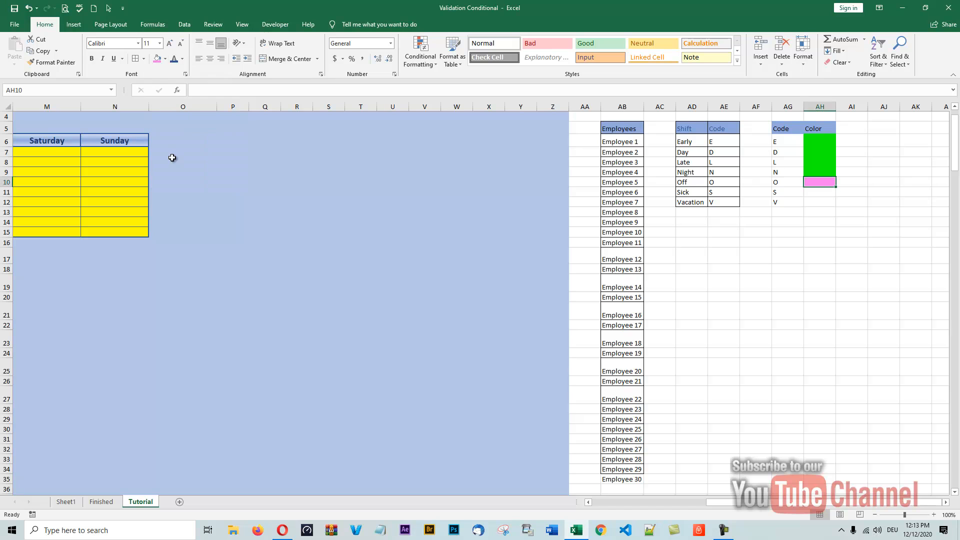
# - Fill Color cell AH11 for code S with the standard red
pyautogui.click(821, 194)
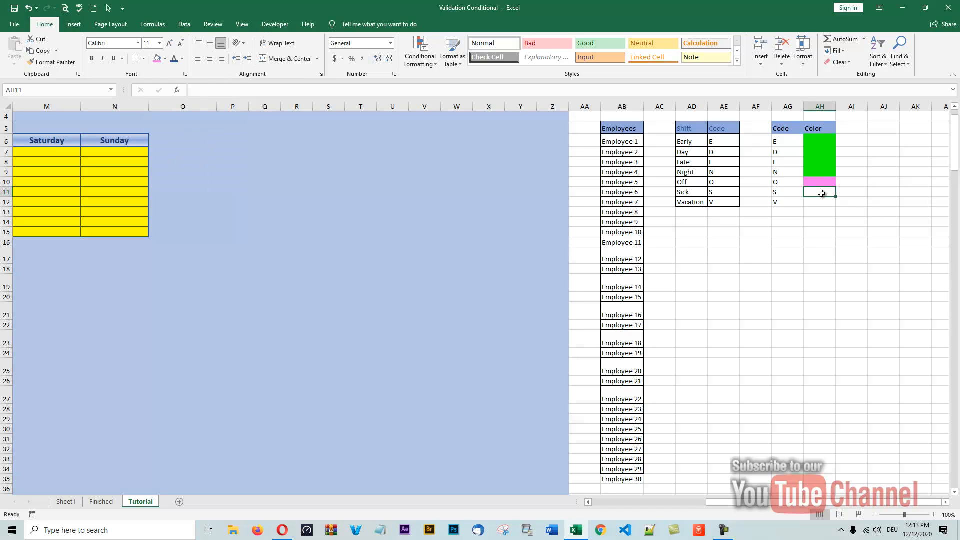
pyautogui.click(164, 59)
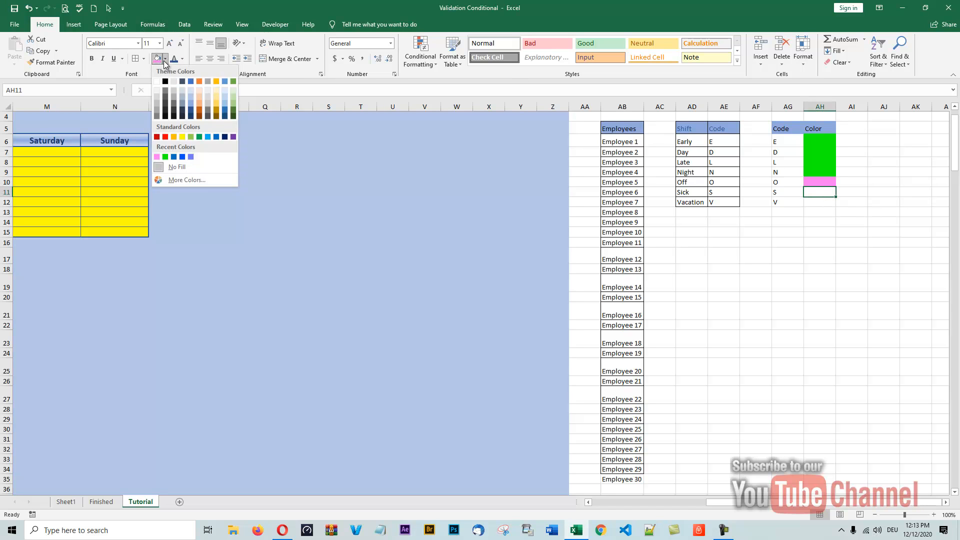
pyautogui.click(165, 137)
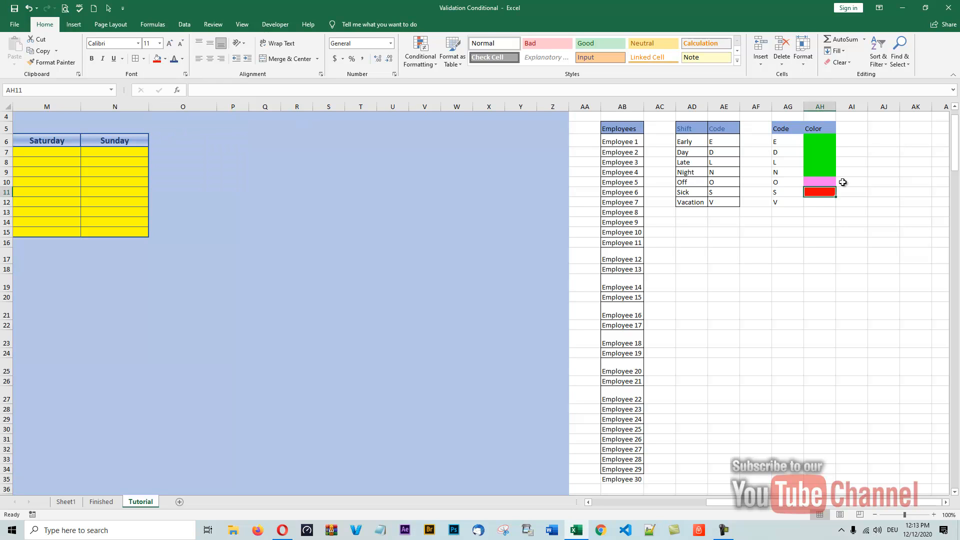
# - Fill Color cell AH12 for code V with standard orange, matching the vacation colour in the Finished sheet's legend
pyautogui.click(819, 202)
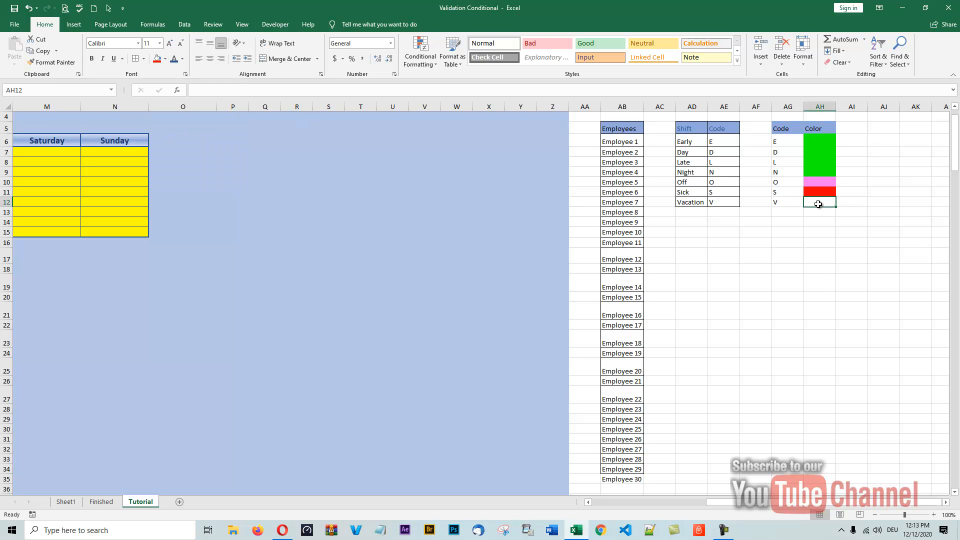
pyautogui.click(110, 502)
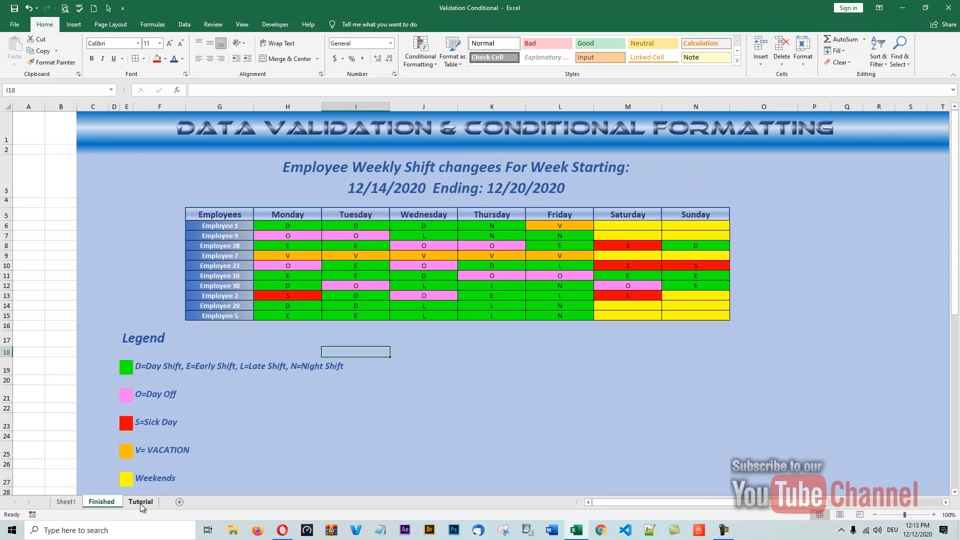
pyautogui.click(140, 502)
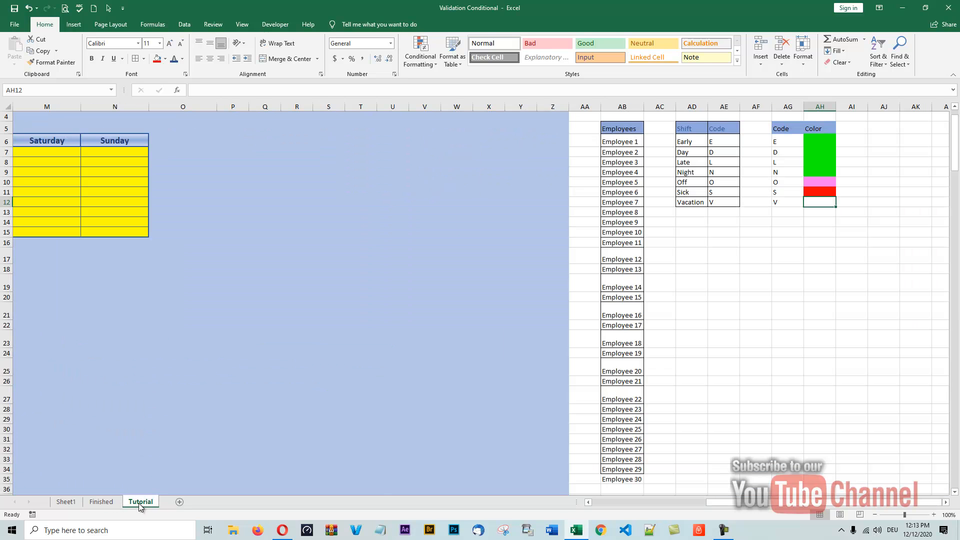
pyautogui.click(165, 58)
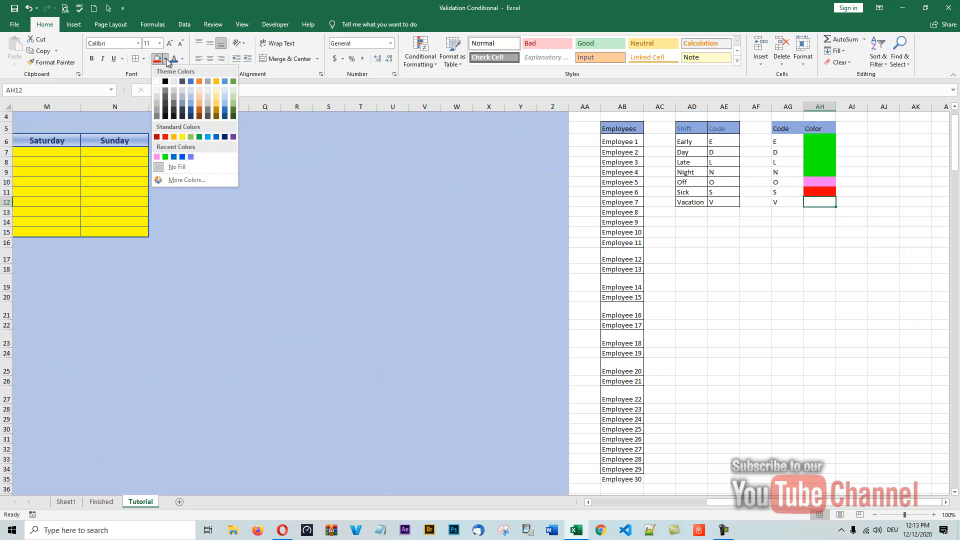
pyautogui.click(174, 137)
# - Apply All Borders to the code and color table in cells AG5 to AH12
pyautogui.moveTo(788, 128); pyautogui.dragTo(817, 200)
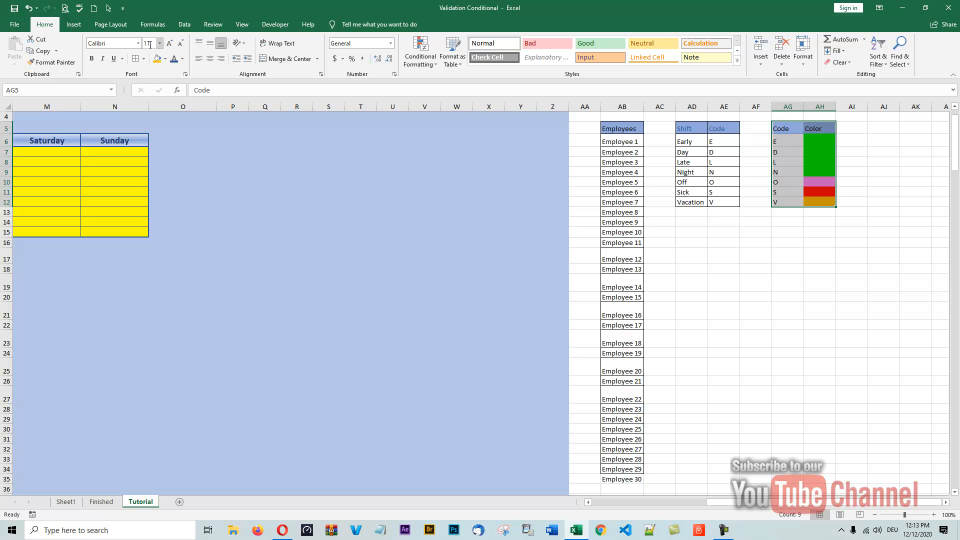
pyautogui.click(145, 59)
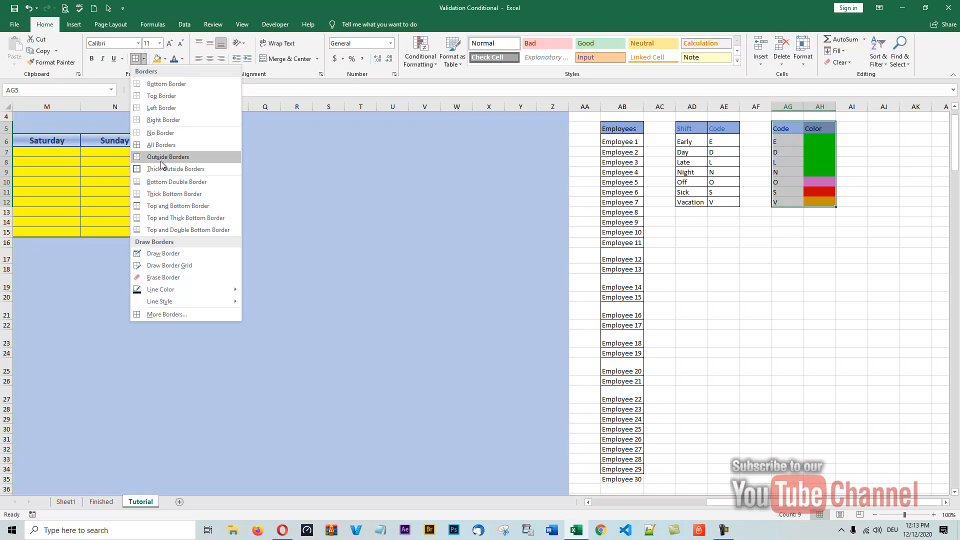
pyautogui.click(164, 145)
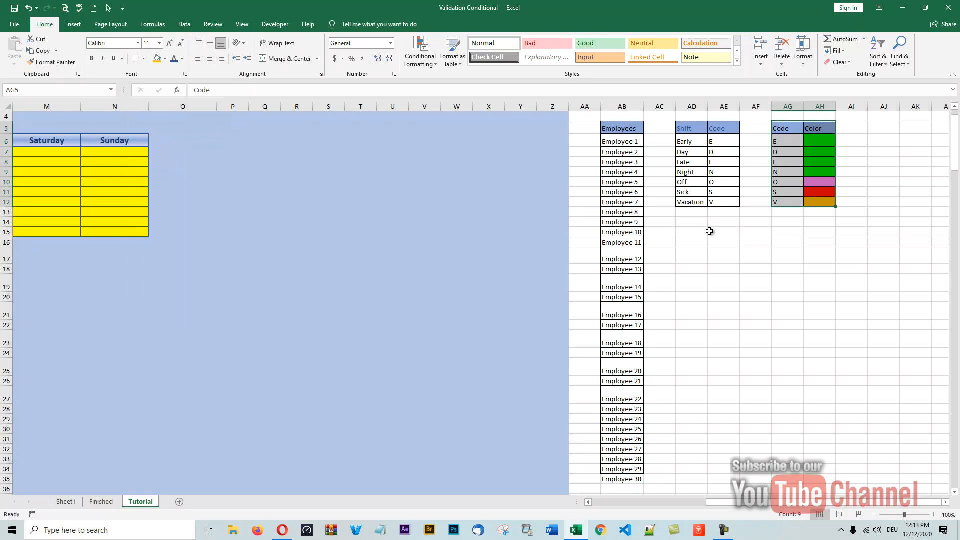
pyautogui.click(709, 232)
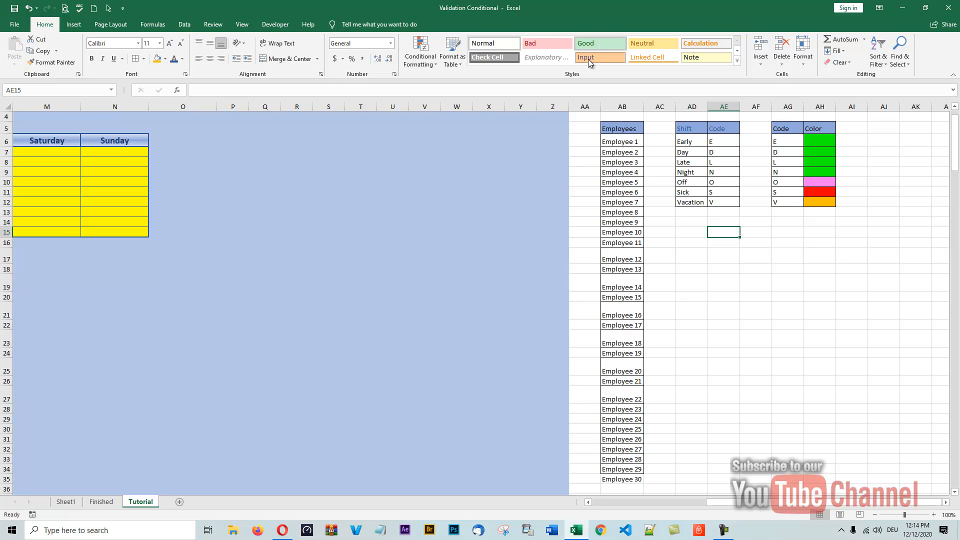
# - Define the workbook-scoped name Employ for the employee list in AB6:AB35 and check the range it refers to
pyautogui.click(618, 143)
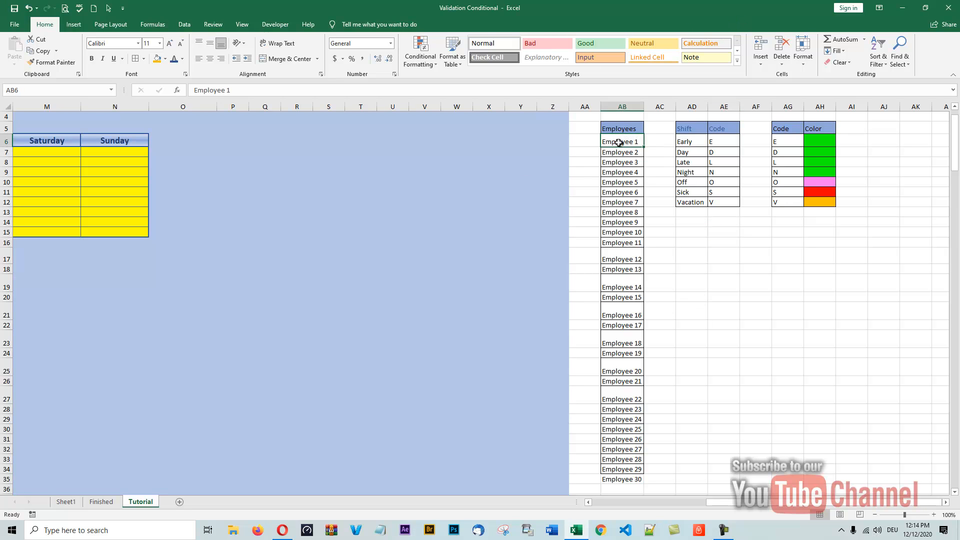
pyautogui.moveTo(618, 143); pyautogui.dragTo(610, 480)
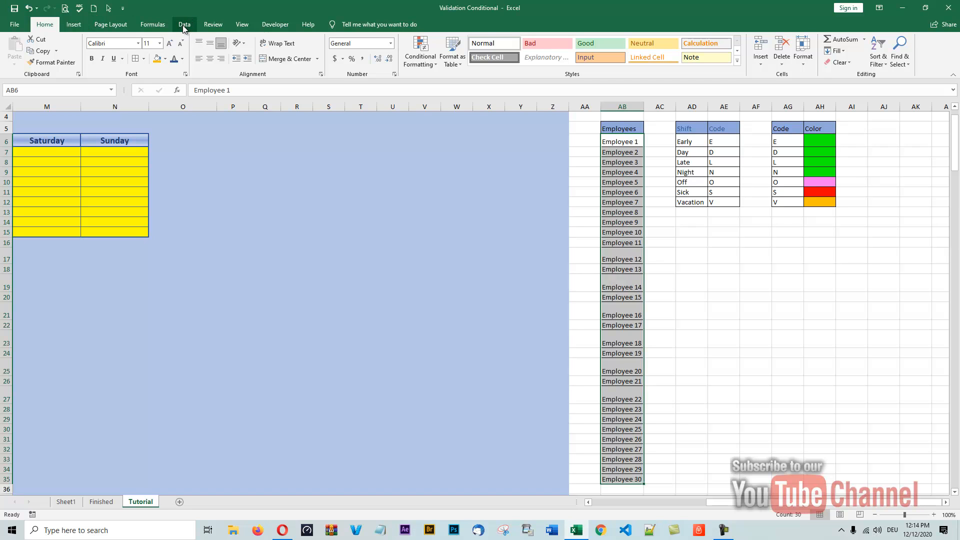
pyautogui.click(150, 30)
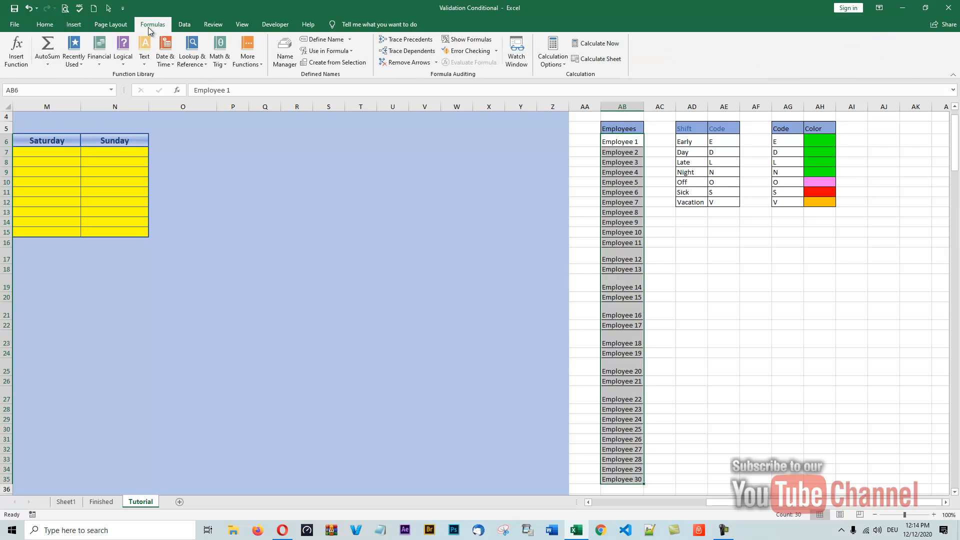
pyautogui.moveTo(175, 114); pyautogui.dragTo(245, 94)
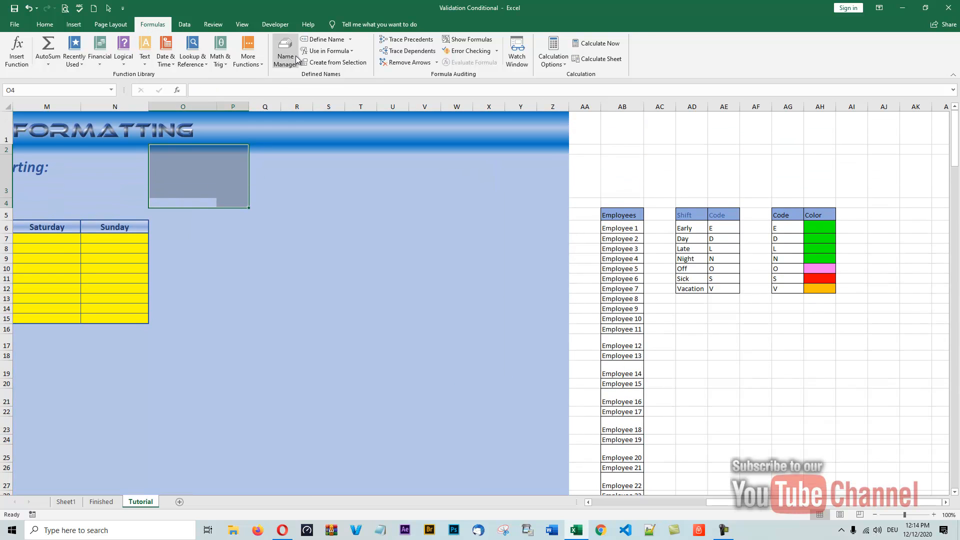
pyautogui.moveTo(612, 229); pyautogui.dragTo(618, 479)
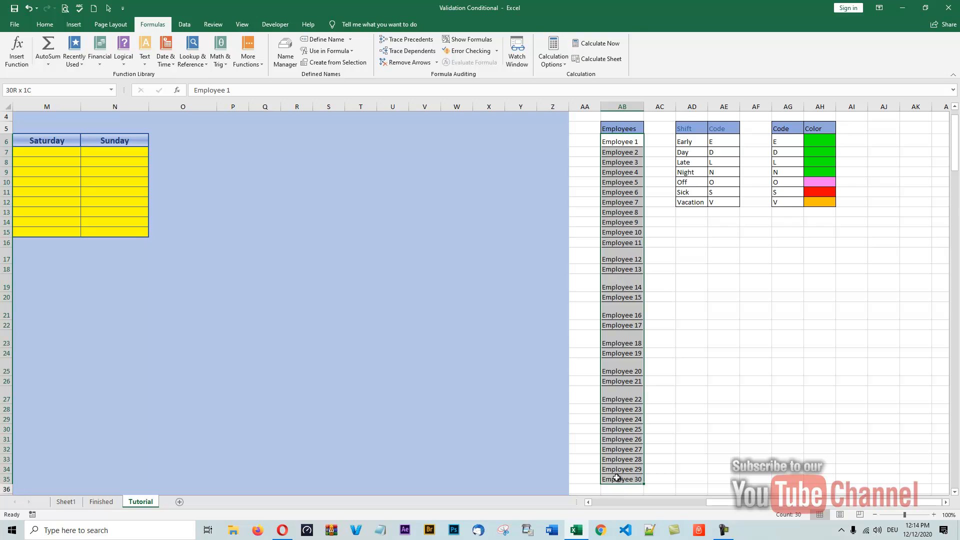
pyautogui.click(279, 58)
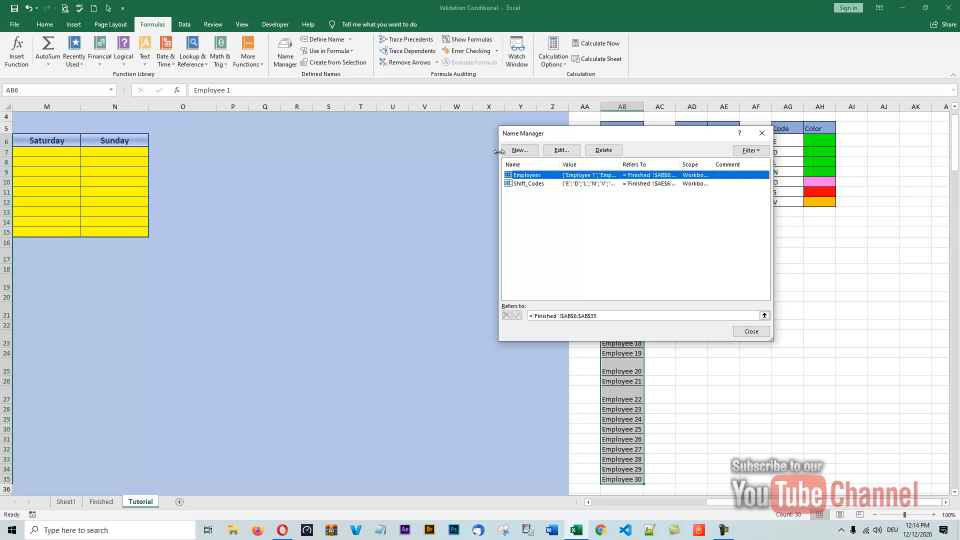
pyautogui.click(518, 151)
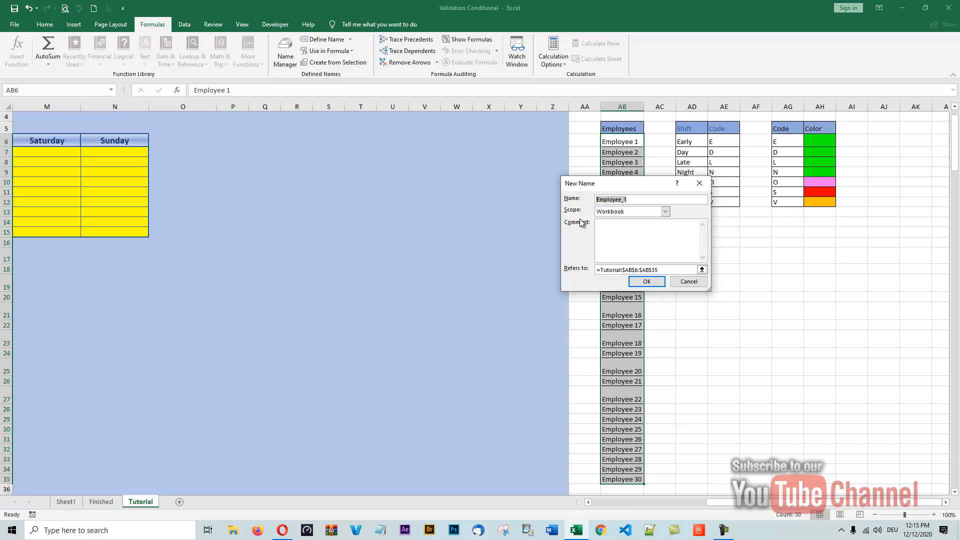
pyautogui.write('E')
pyautogui.click(653, 283)
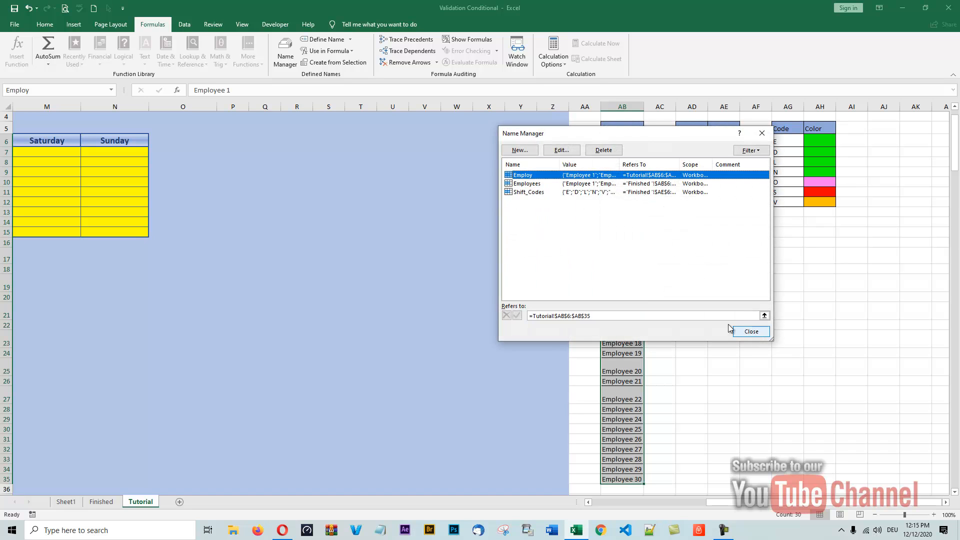
pyautogui.click(623, 317)
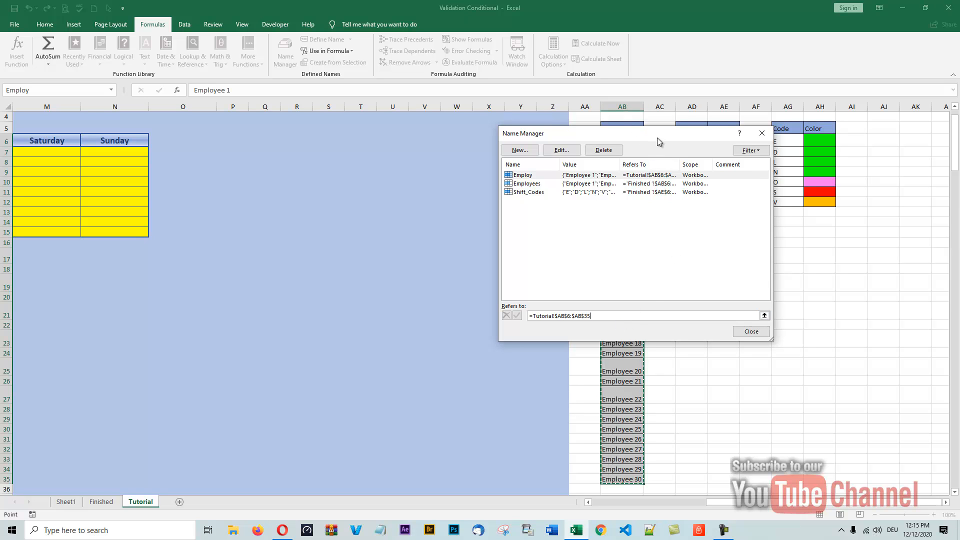
pyautogui.moveTo(657, 137); pyautogui.dragTo(356, 148)
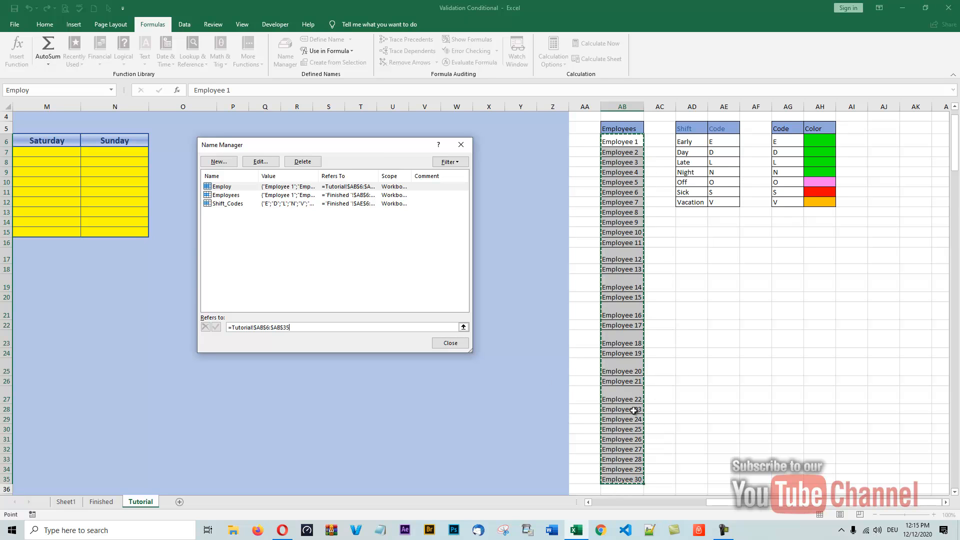
pyautogui.click(450, 342)
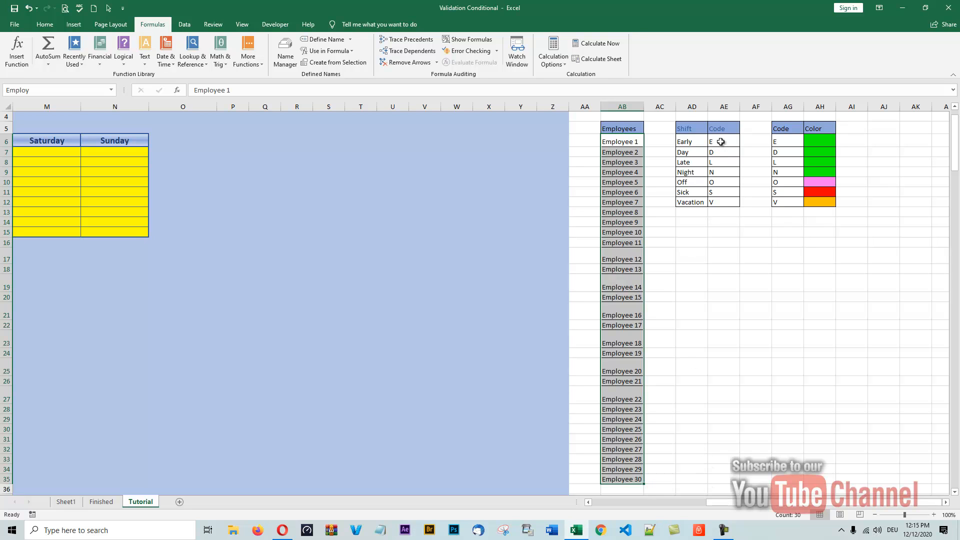
# - Define the workbook-scoped name Shifts for the shift codes in AE6:AE12 and check the range it refers to
pyautogui.click(720, 142)
pyautogui.moveTo(721, 142); pyautogui.dragTo(730, 201)
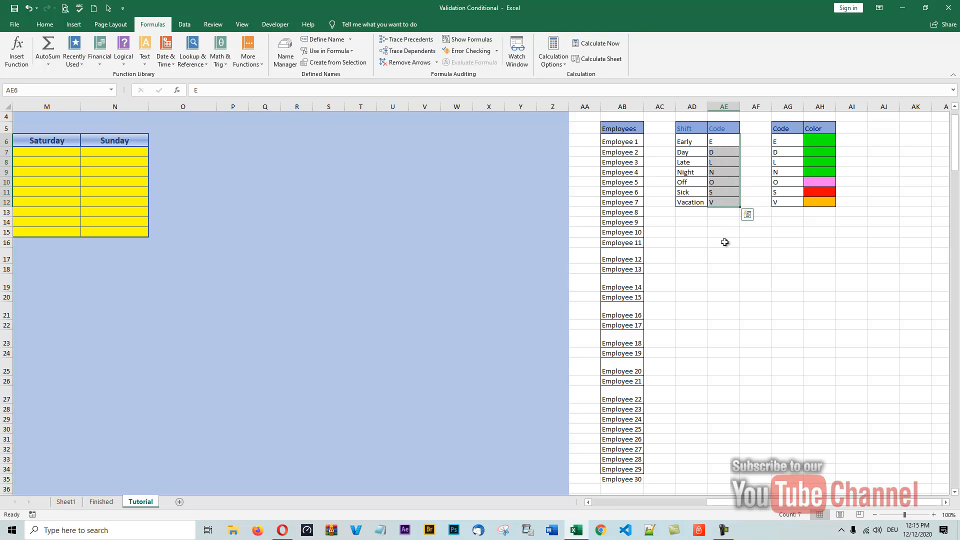
pyautogui.click(286, 60)
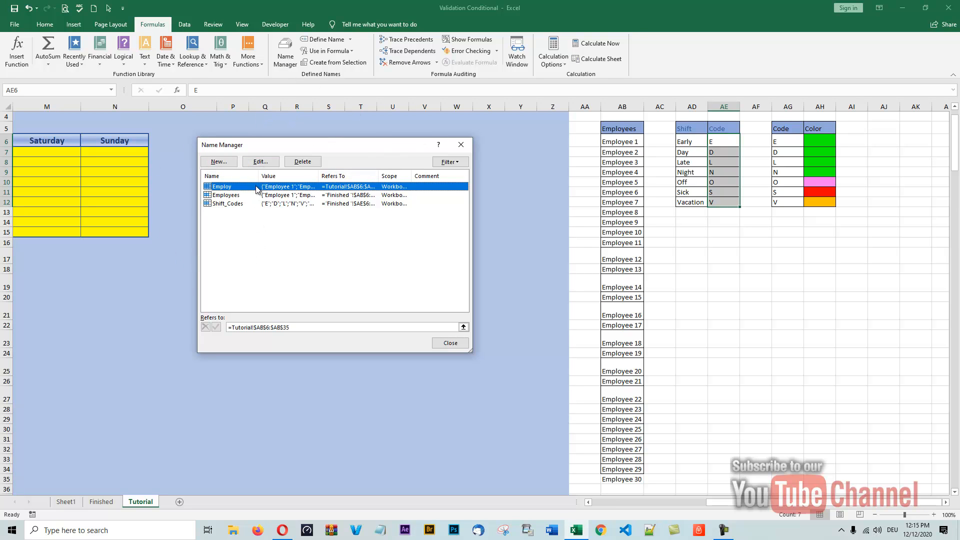
pyautogui.click(215, 163)
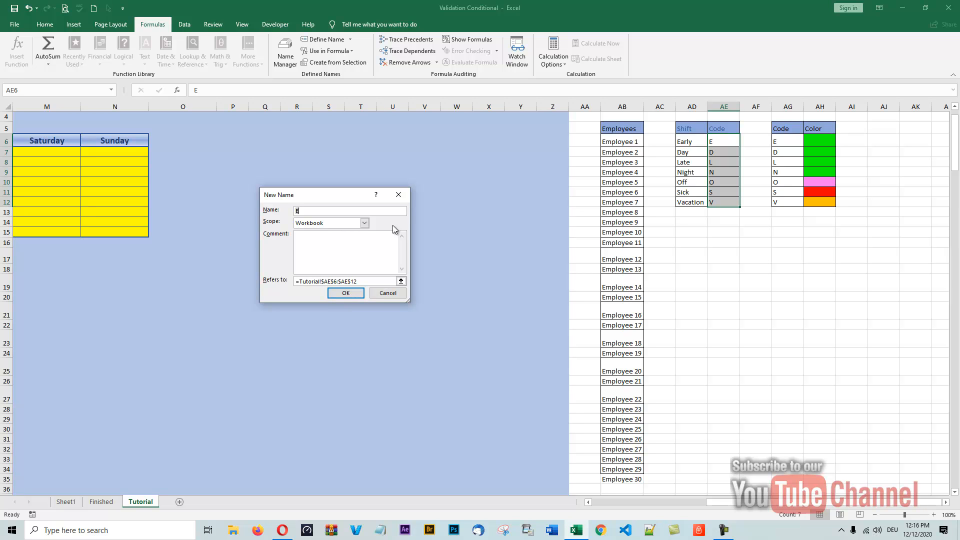
pyautogui.write('hifts')
pyautogui.click(347, 295)
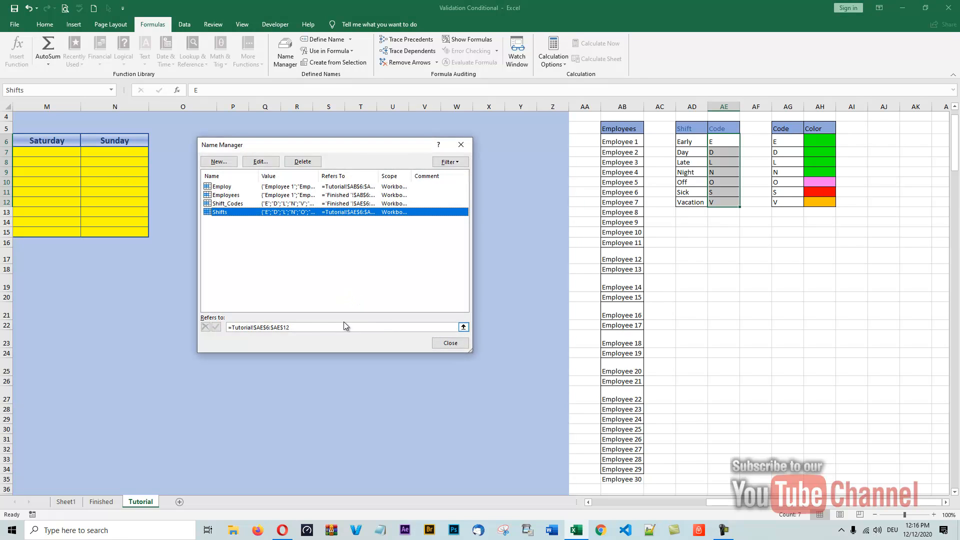
pyautogui.click(309, 328)
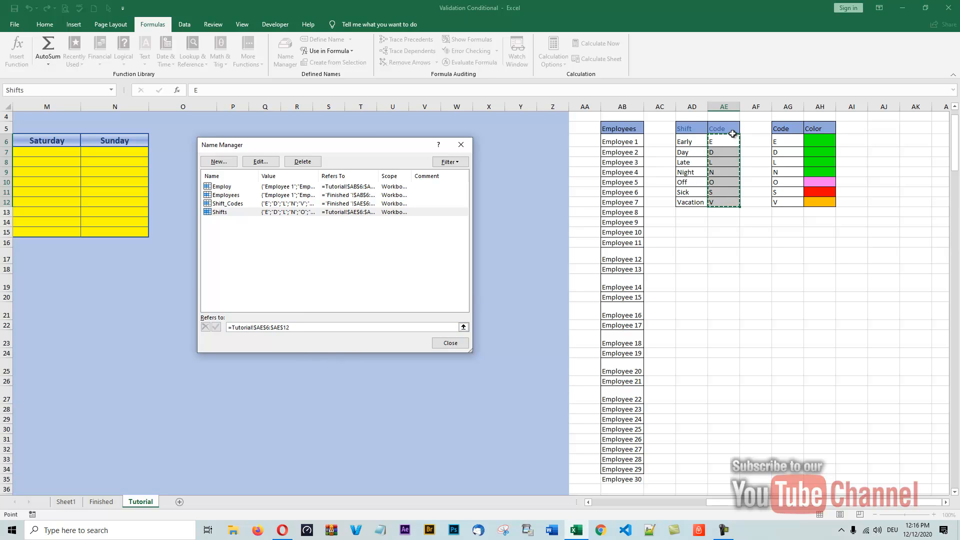
pyautogui.click(453, 344)
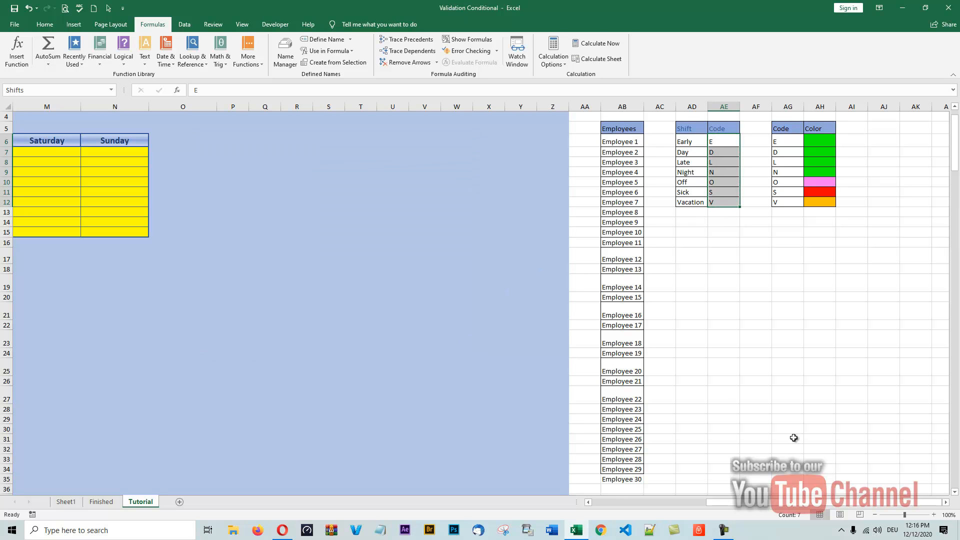
# - Add List data validation with the source =Employ to the schedule's Employees cells G7 to G15
pyautogui.moveTo(758, 506); pyautogui.dragTo(628, 508)
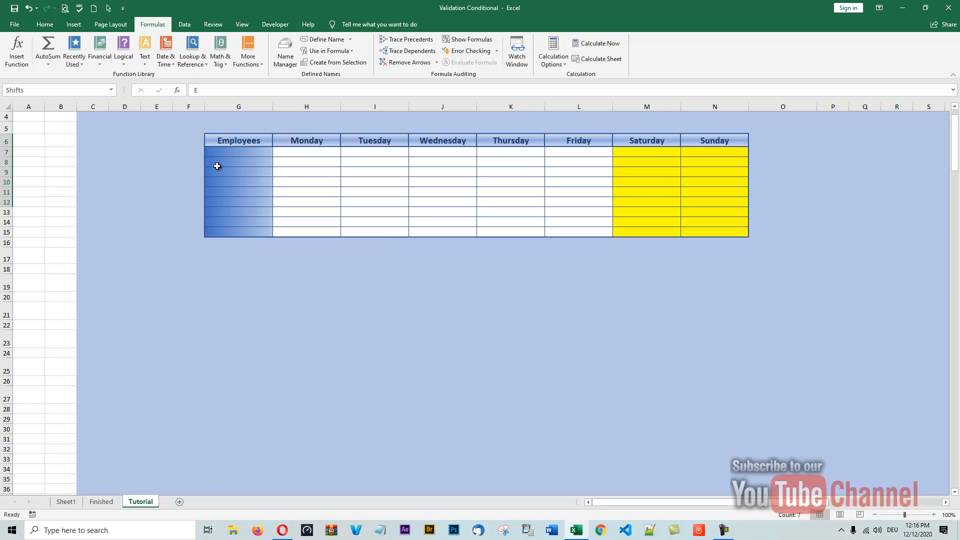
pyautogui.moveTo(233, 153); pyautogui.dragTo(223, 227)
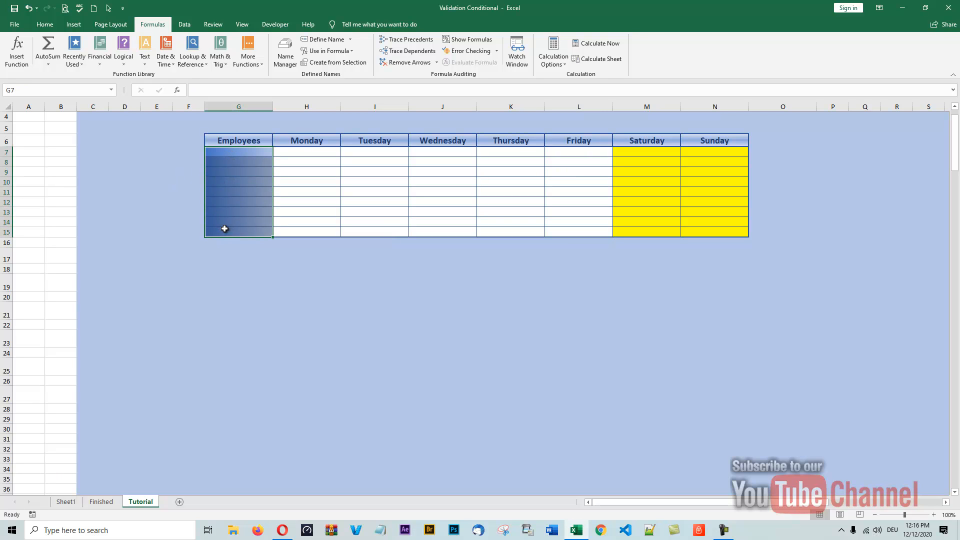
pyautogui.click(184, 25)
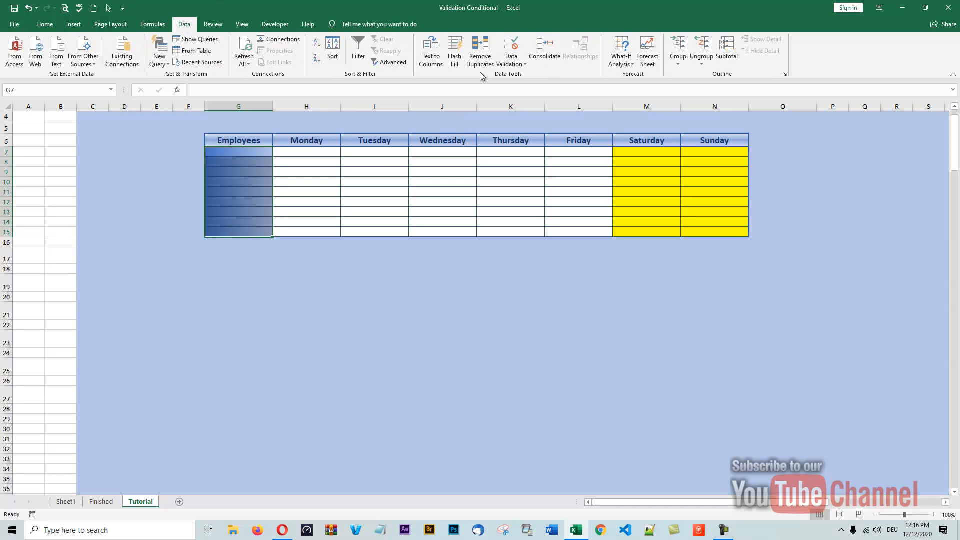
pyautogui.click(514, 64)
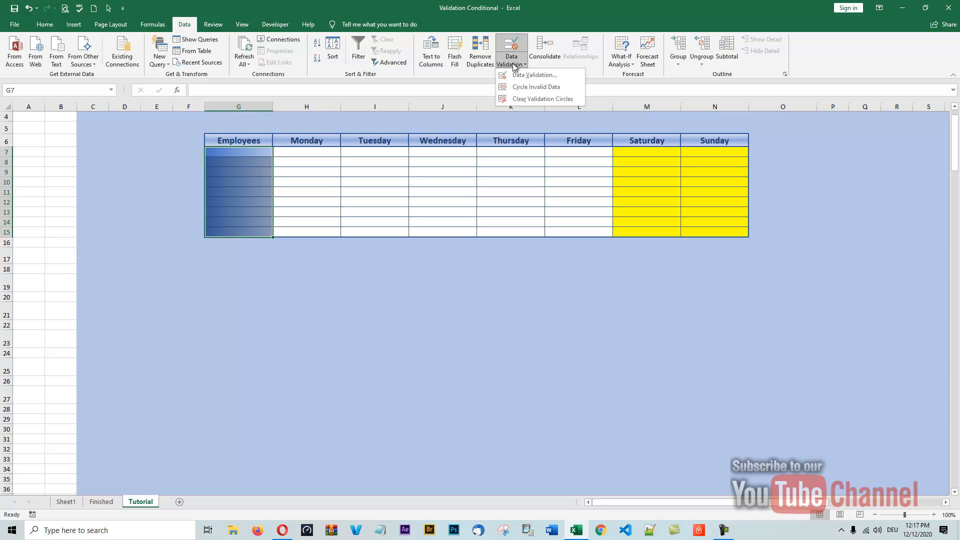
pyautogui.click(525, 75)
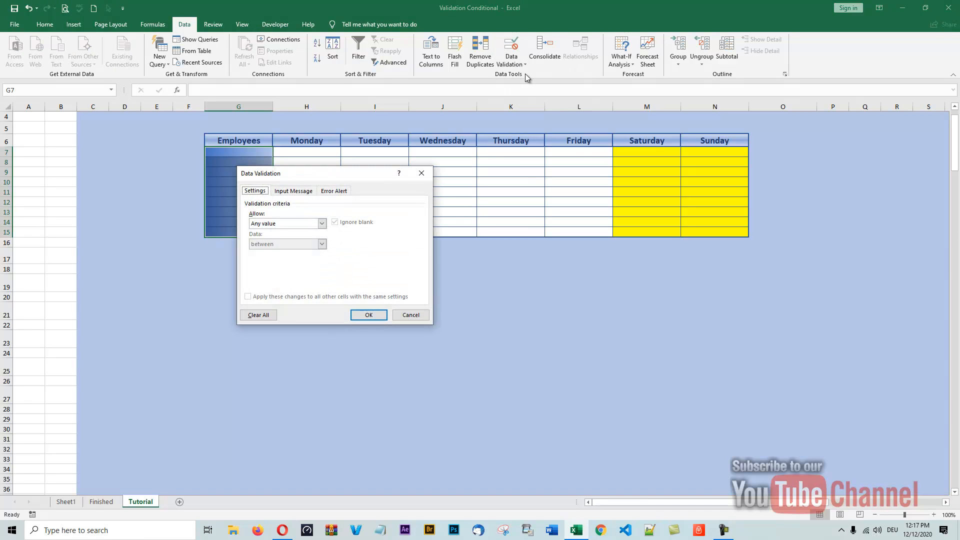
pyautogui.click(322, 223)
pyautogui.click(256, 252)
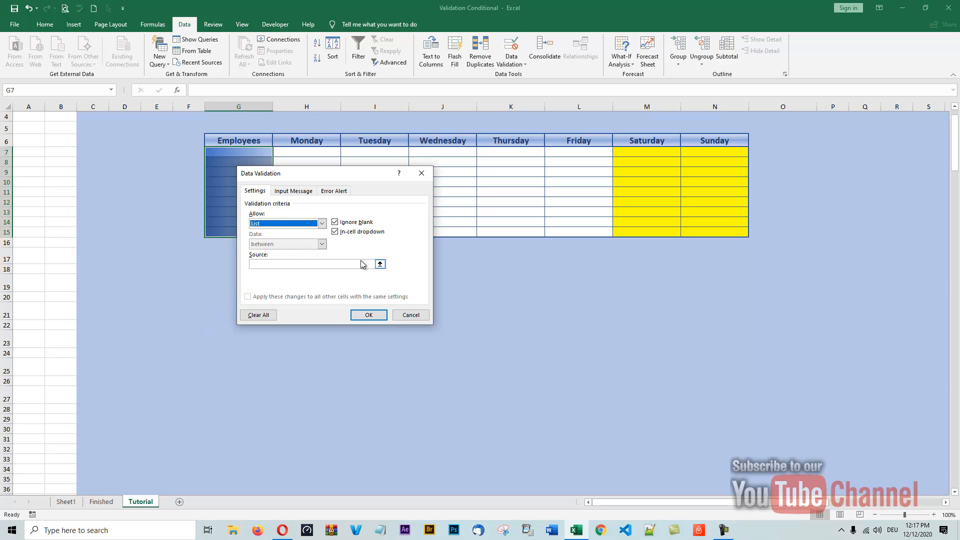
pyautogui.click(274, 265)
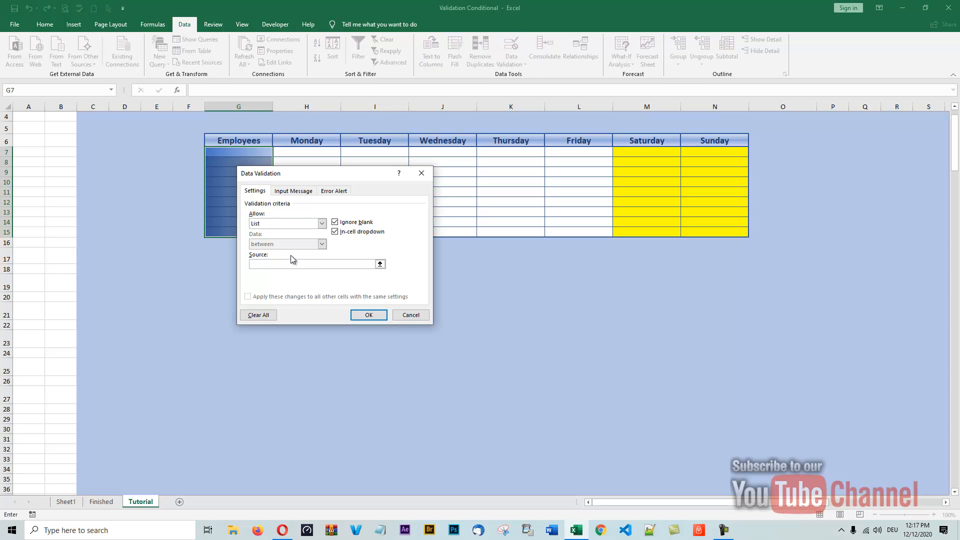
pyautogui.press('F3')
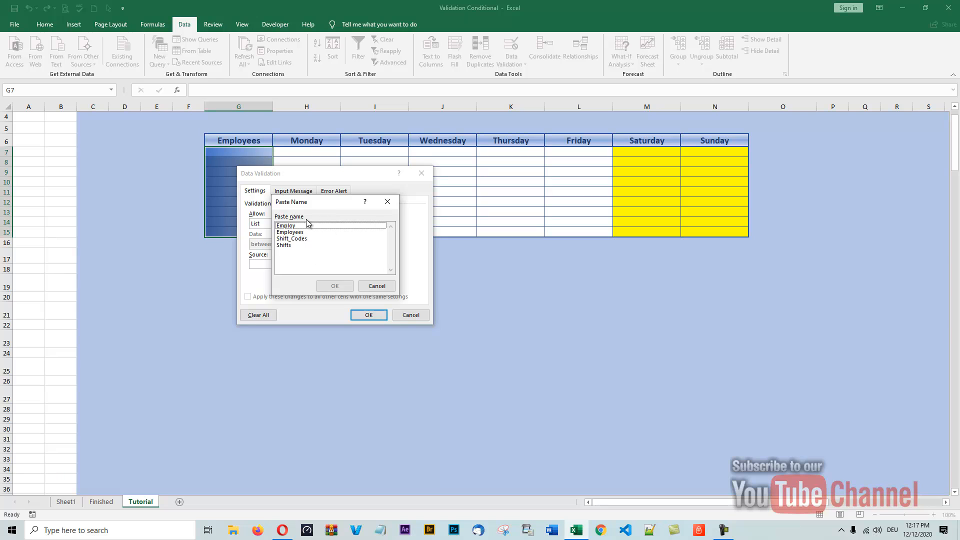
pyautogui.click(289, 228)
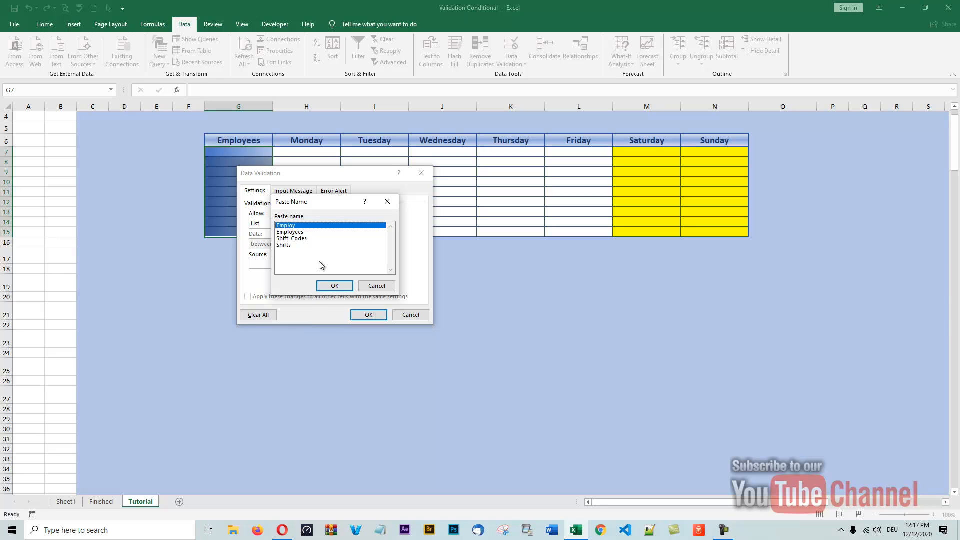
pyautogui.click(335, 286)
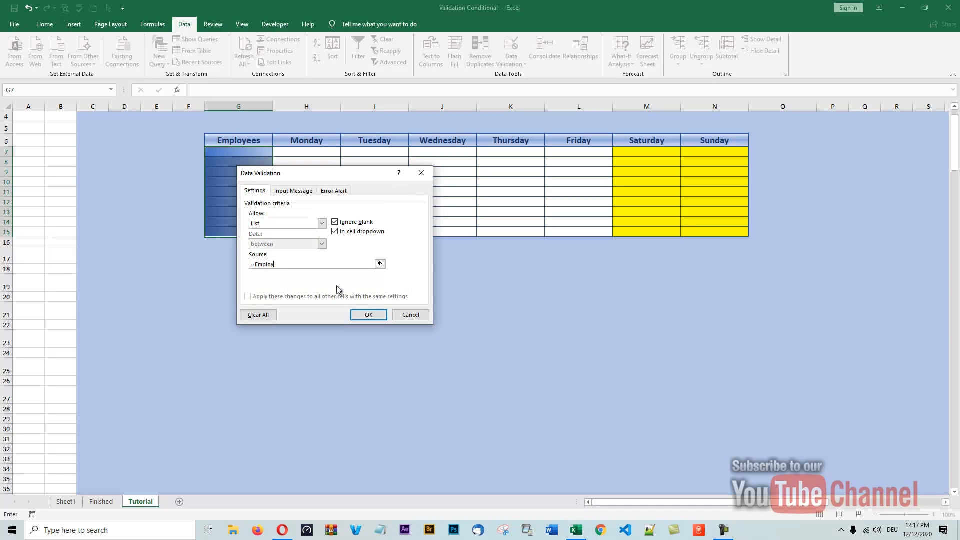
pyautogui.click(369, 315)
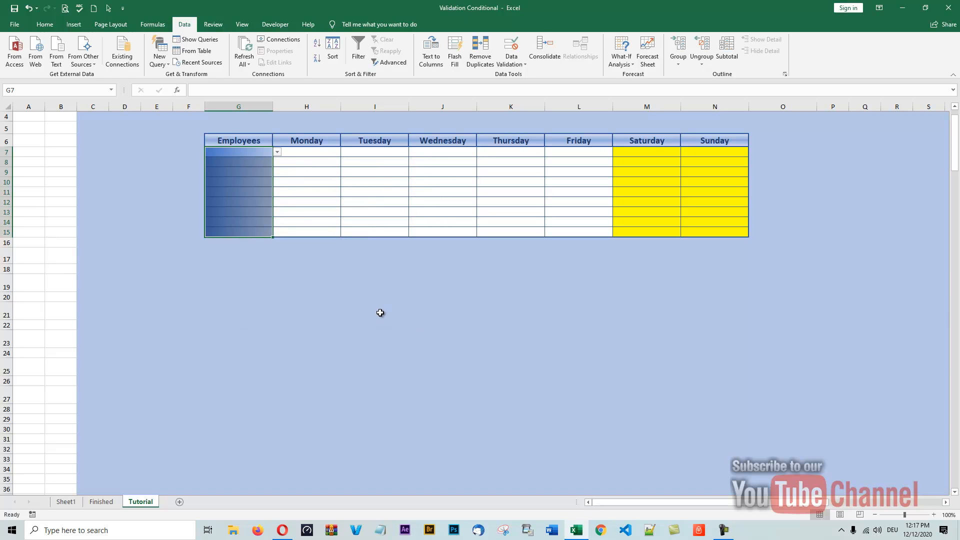
# - Check the cells of the schedule's Employees column between G7 and G15 for the in-cell dropdown
pyautogui.click(249, 159)
pyautogui.click(243, 179)
pyautogui.click(241, 193)
pyautogui.click(244, 201)
pyautogui.click(242, 212)
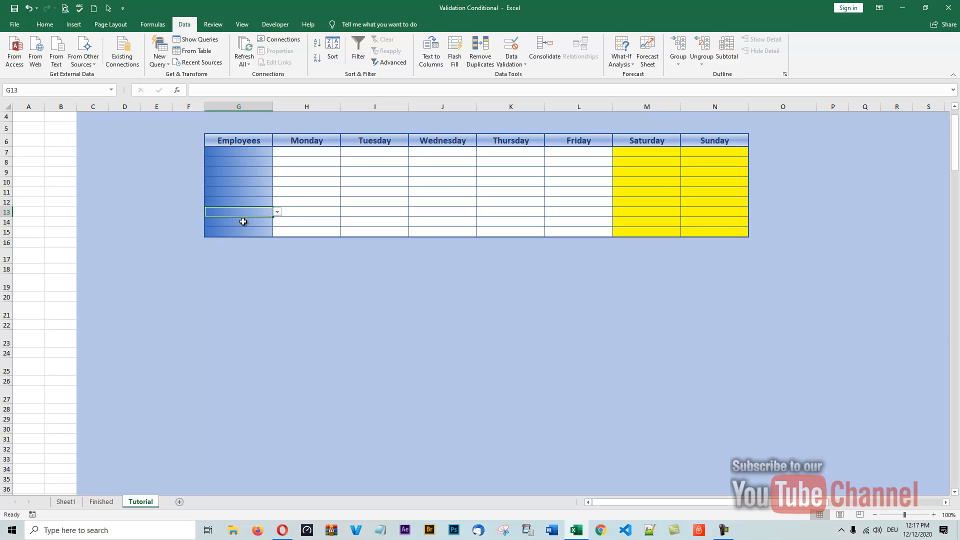
pyautogui.click(245, 220)
pyautogui.click(242, 231)
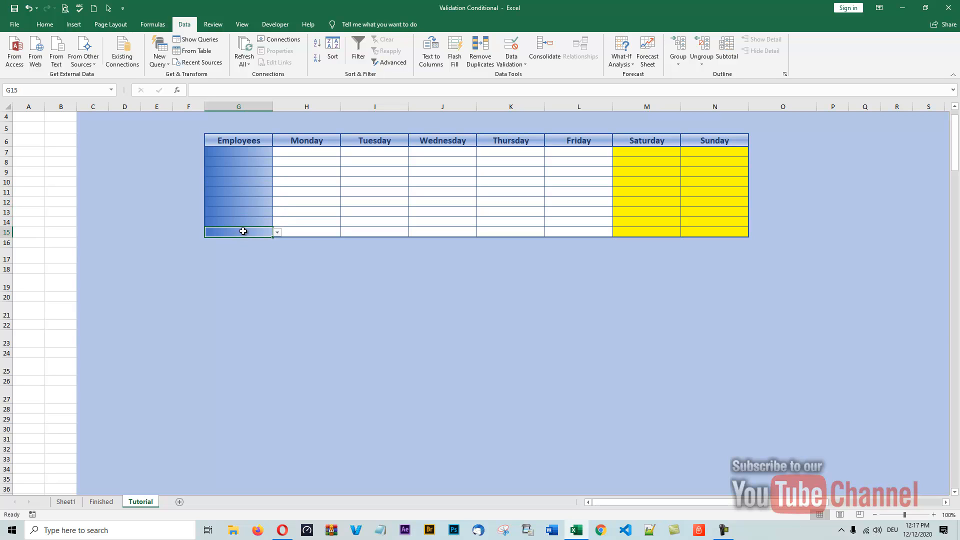
pyautogui.click(240, 153)
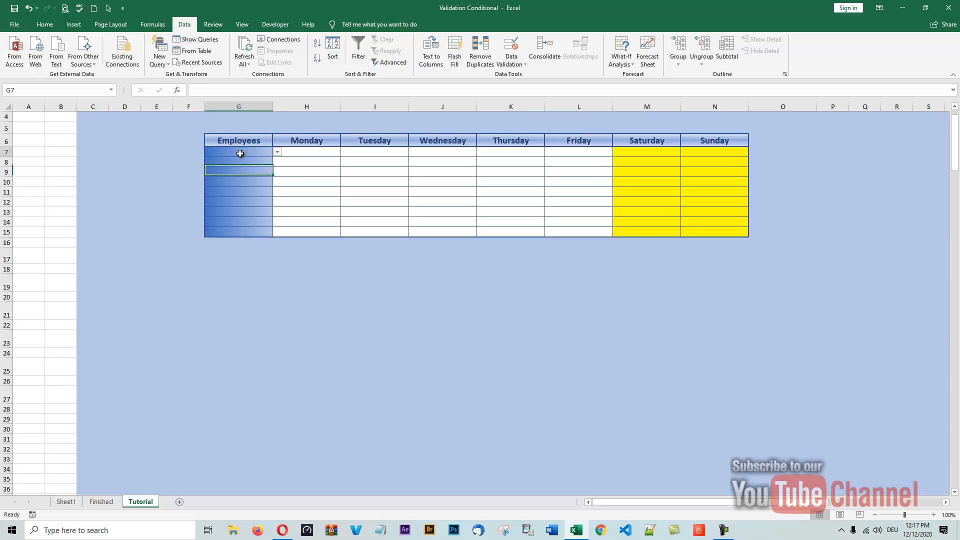
# - Choose Employee 1 in cell G7 and Employee 4 in cell G8 from the in-cell dropdown lists
pyautogui.click(277, 153)
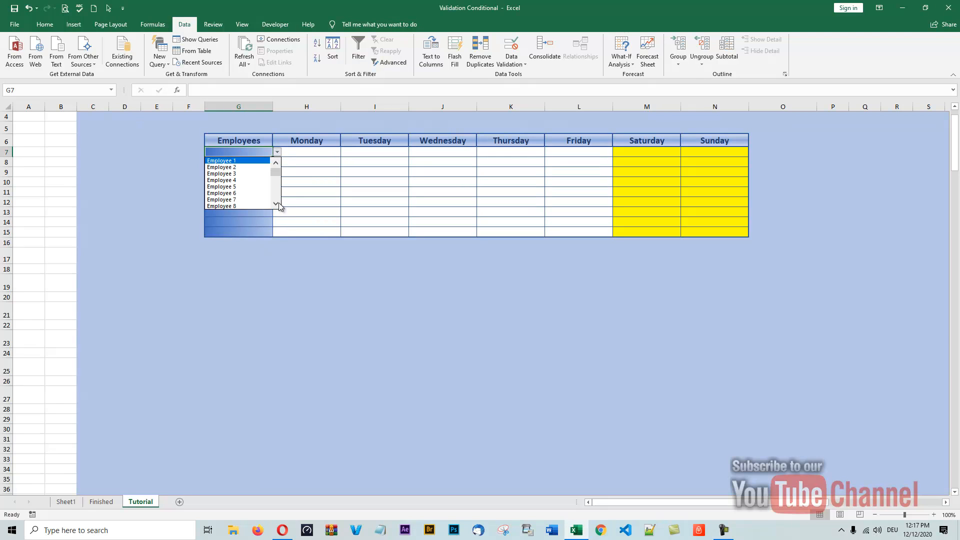
pyautogui.moveTo(276, 166)
pyautogui.mouseDown()
pyautogui.moveTo(277, 209)
pyautogui.moveTo(274, 150)
pyautogui.mouseUp()
pyautogui.click(224, 163)
pyautogui.click(245, 164)
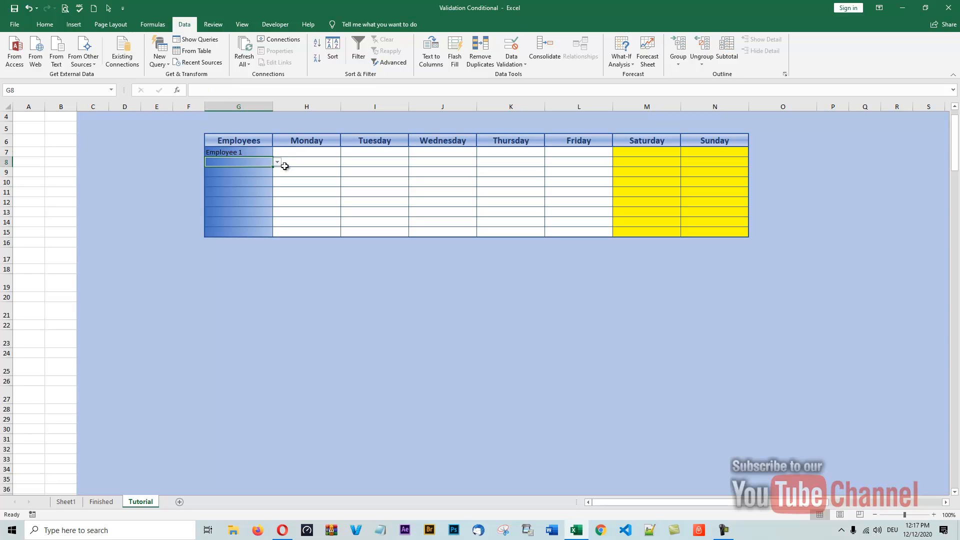
pyautogui.click(276, 161)
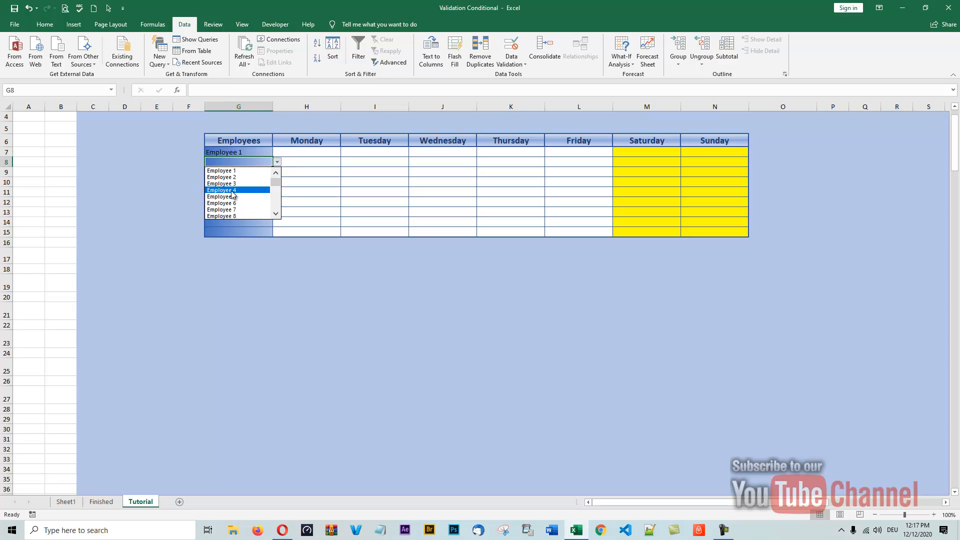
pyautogui.click(232, 192)
# - Choose Employee 7 in cell G9 and Employee 10 in cell G10 from the in-cell dropdown lists
pyautogui.click(278, 173)
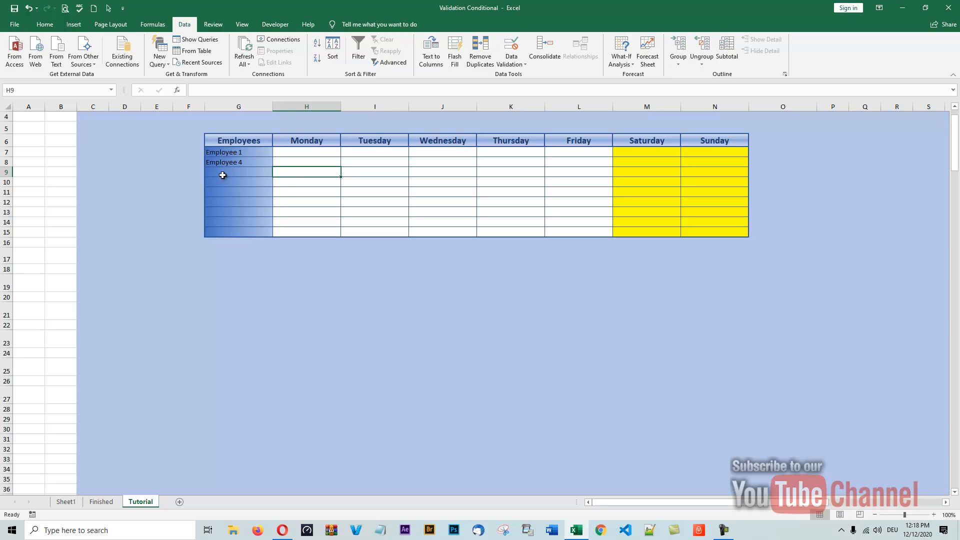
pyautogui.click(228, 175)
pyautogui.click(277, 172)
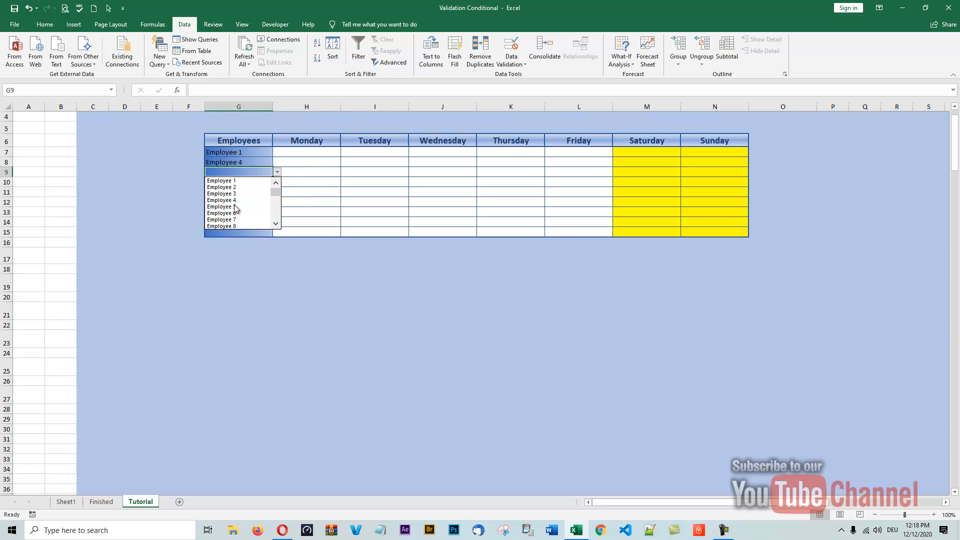
pyautogui.click(224, 220)
pyautogui.click(260, 182)
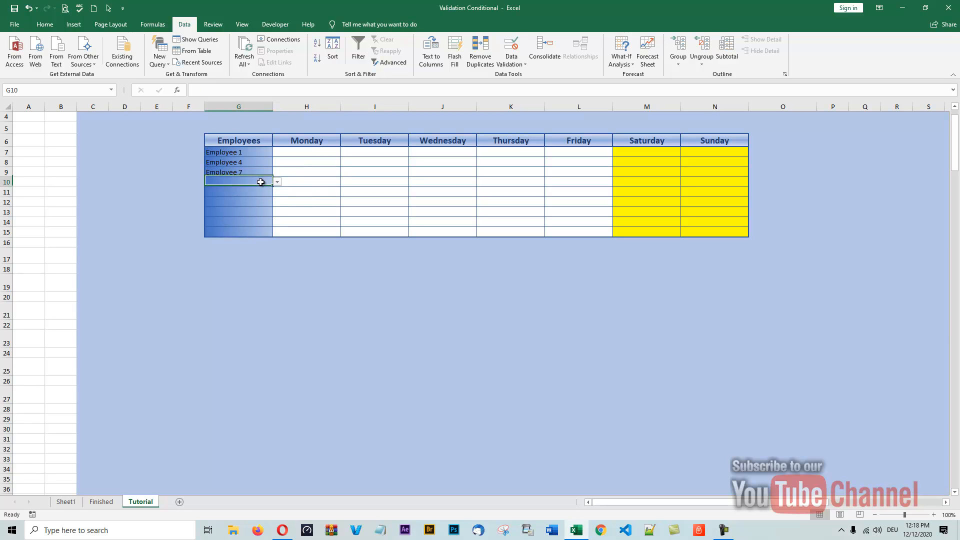
pyautogui.click(277, 181)
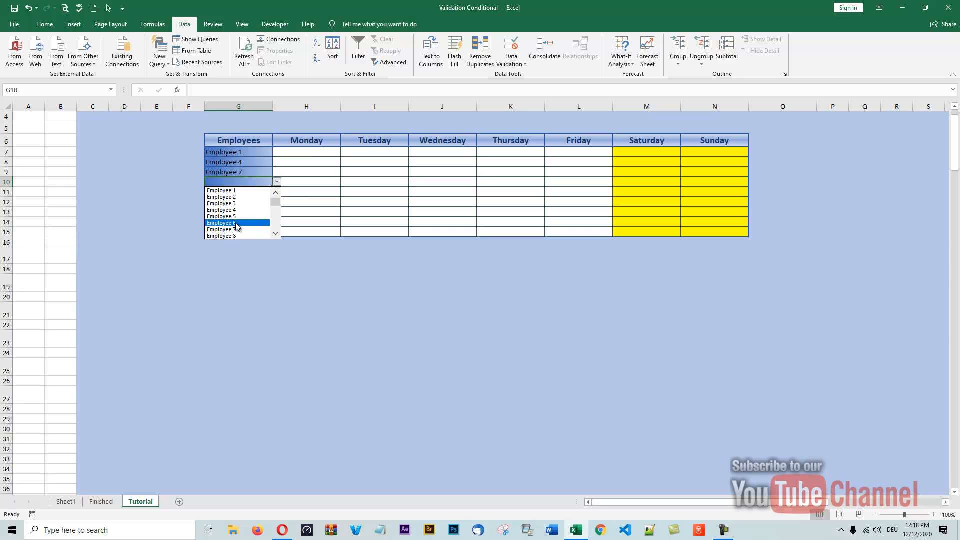
pyautogui.click(276, 234)
pyautogui.click(275, 235)
pyautogui.click(275, 234)
pyautogui.click(274, 234)
pyautogui.click(275, 235)
pyautogui.click(274, 234)
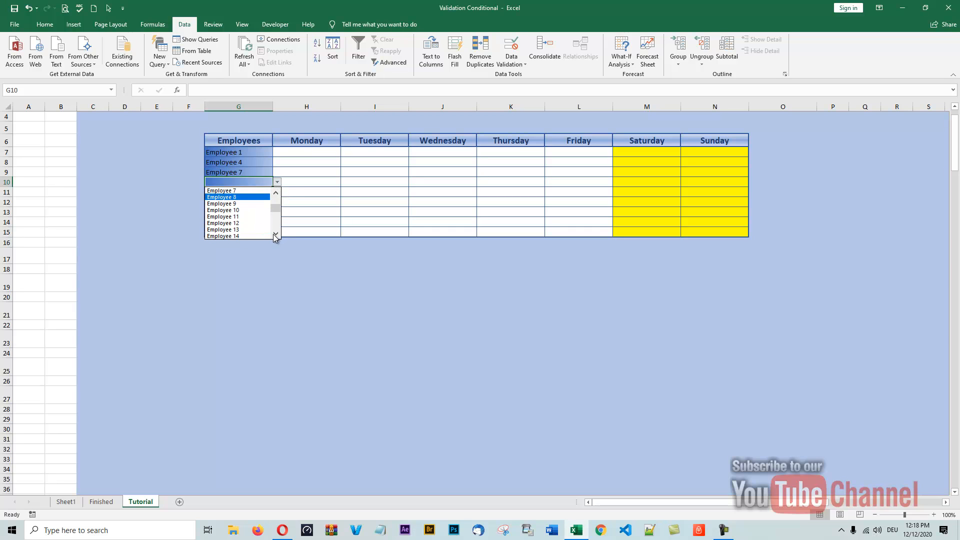
pyautogui.click(220, 210)
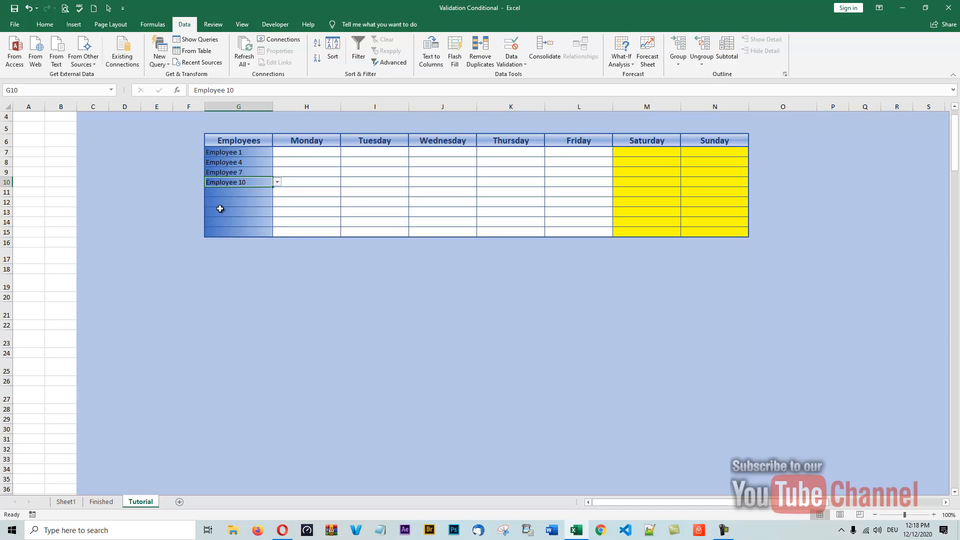
# - Choose Employee 30 in cell G11 and Employee 5 in cell G12 from the in-cell dropdown lists
pyautogui.click(232, 191)
pyautogui.click(277, 193)
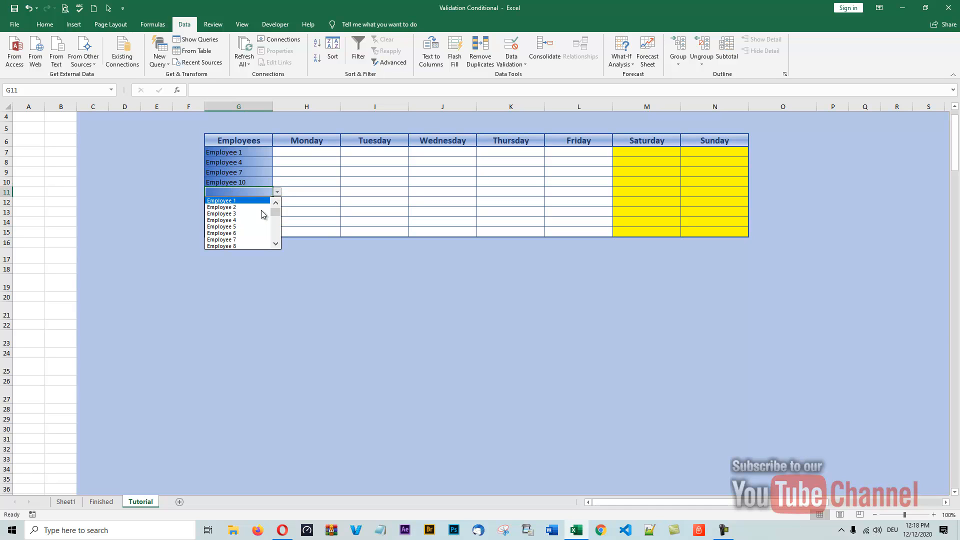
pyautogui.scroll(-7, 278, 235)
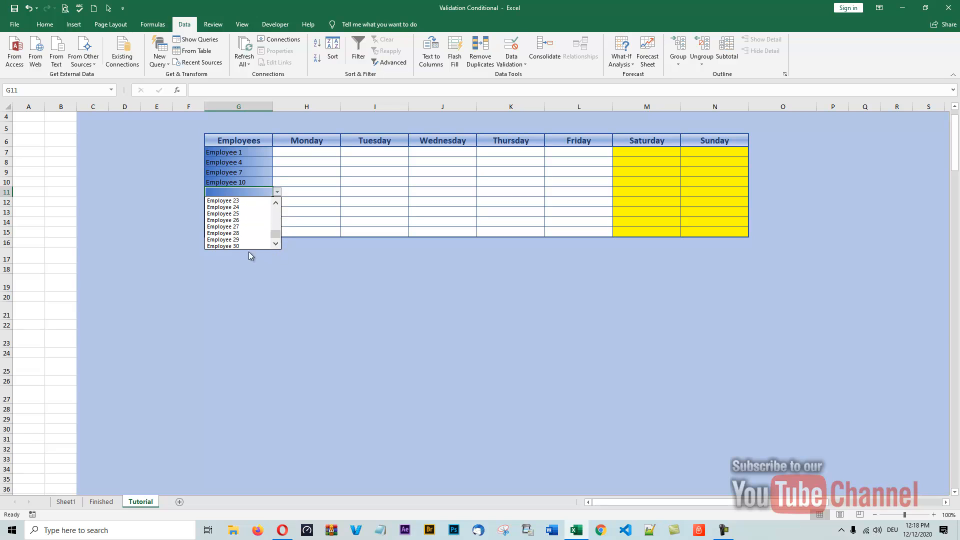
pyautogui.click(220, 246)
pyautogui.click(243, 204)
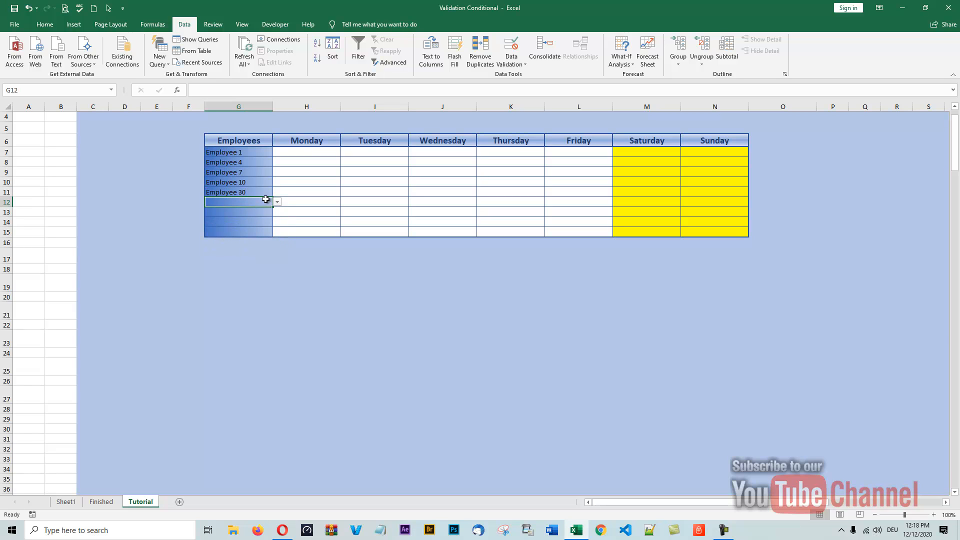
pyautogui.click(277, 201)
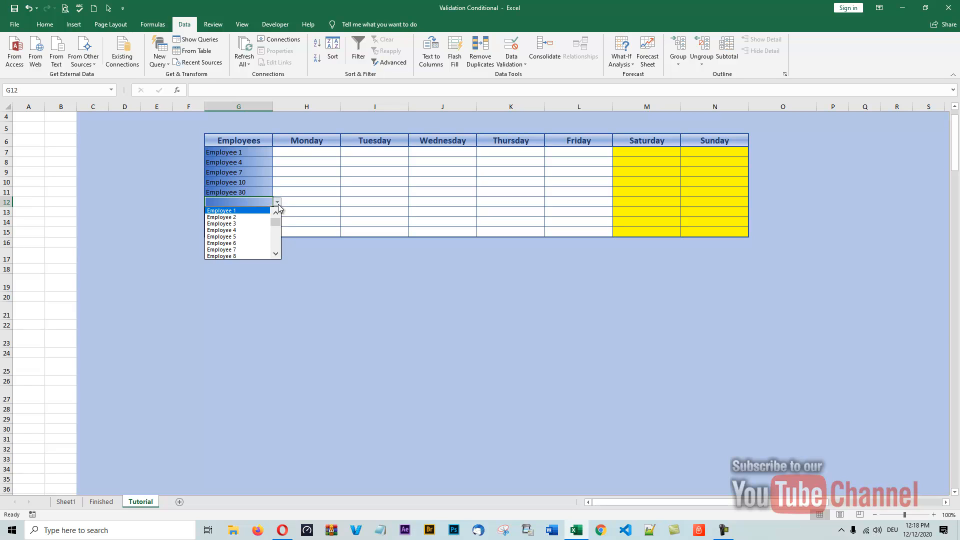
pyautogui.click(221, 236)
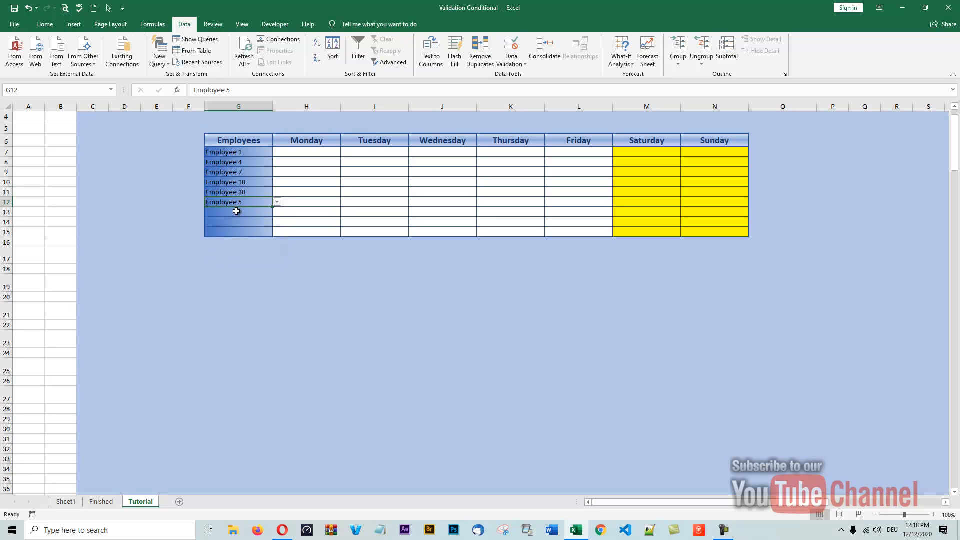
# - Choose Employee 14 in cell G13 and Employee 18 in cell G14 from the in-cell dropdown lists
pyautogui.click(254, 212)
pyautogui.click(278, 212)
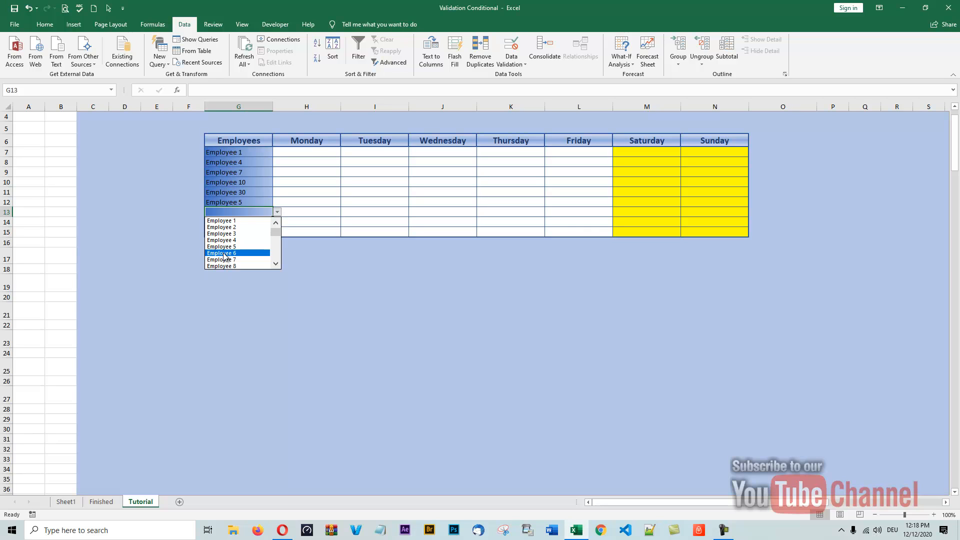
pyautogui.click(275, 262)
pyautogui.click(215, 246)
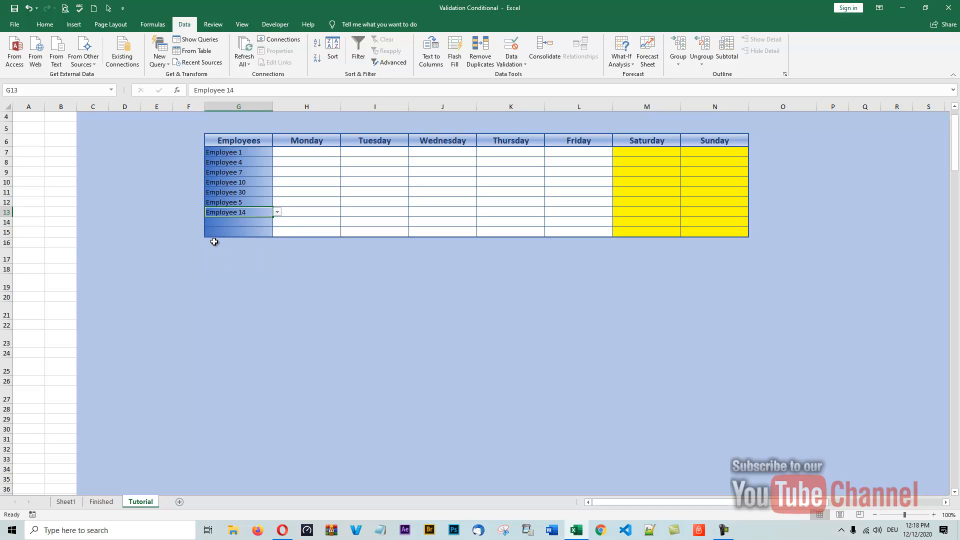
pyautogui.click(258, 221)
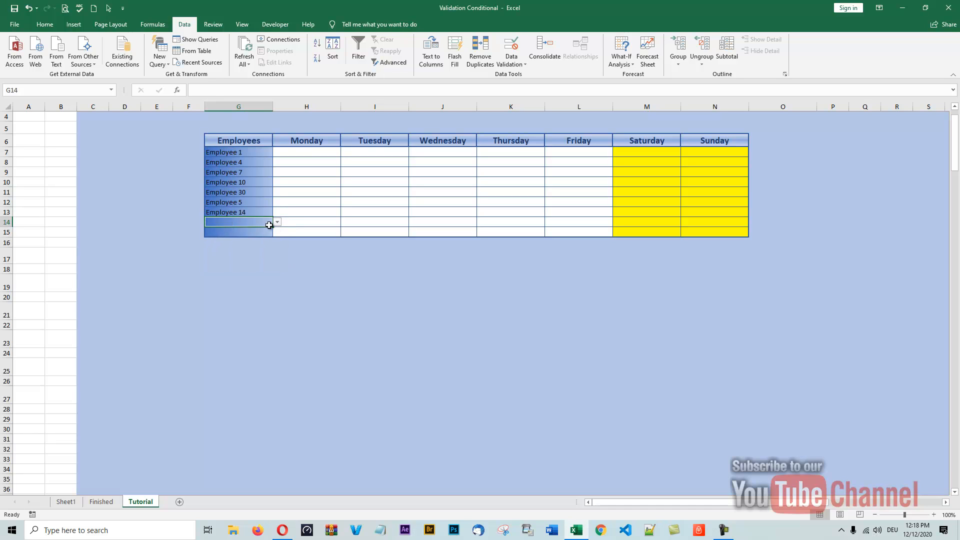
pyautogui.click(279, 228)
pyautogui.click(265, 222)
pyautogui.click(276, 223)
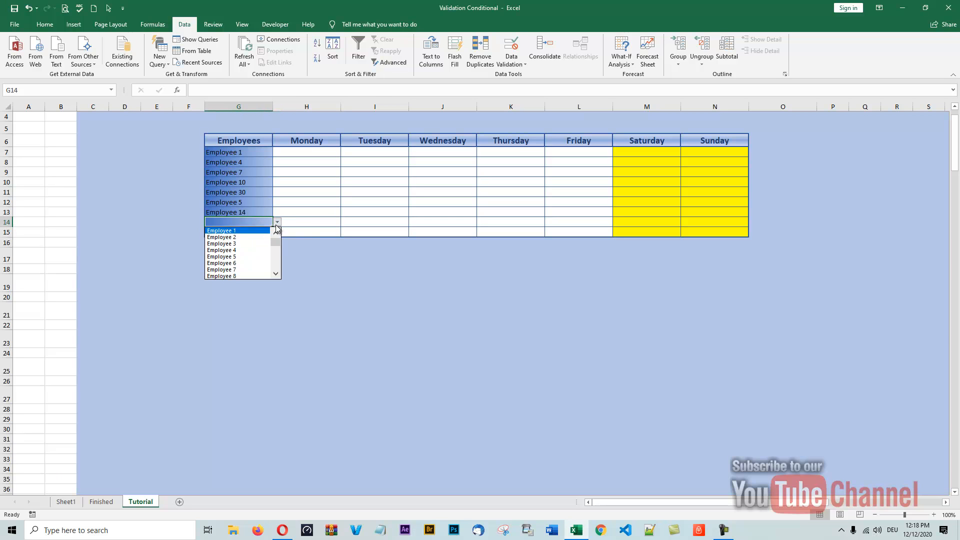
pyautogui.click(275, 274)
pyautogui.click(276, 274)
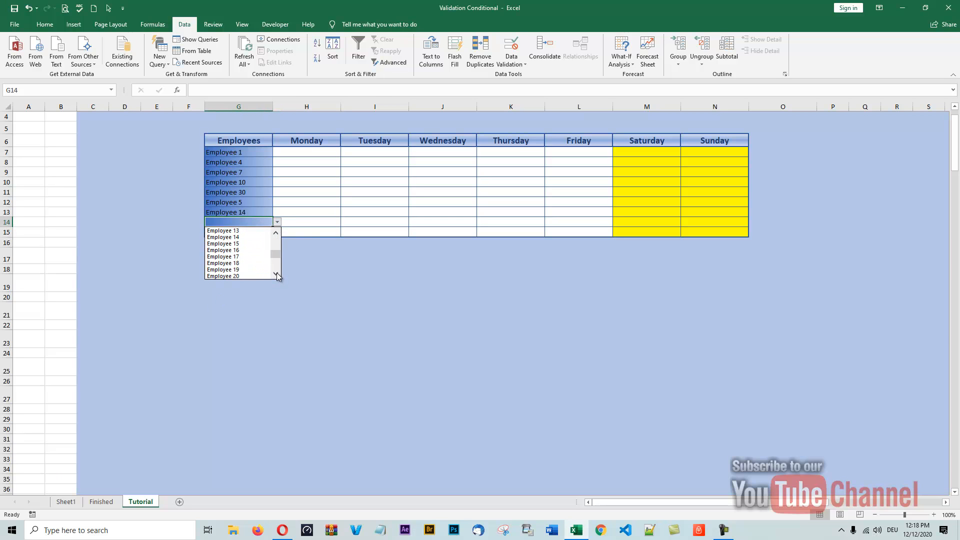
pyautogui.click(220, 261)
# - Choose Employee 2 from the dropdown list in G15, the last cell of the Employees column
pyautogui.click(249, 232)
pyautogui.click(277, 234)
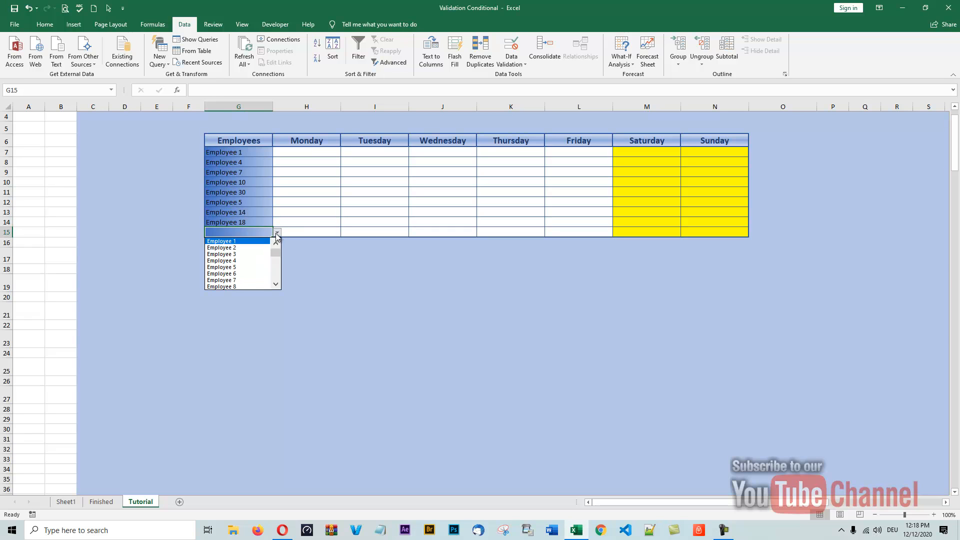
pyautogui.click(229, 248)
pyautogui.click(250, 270)
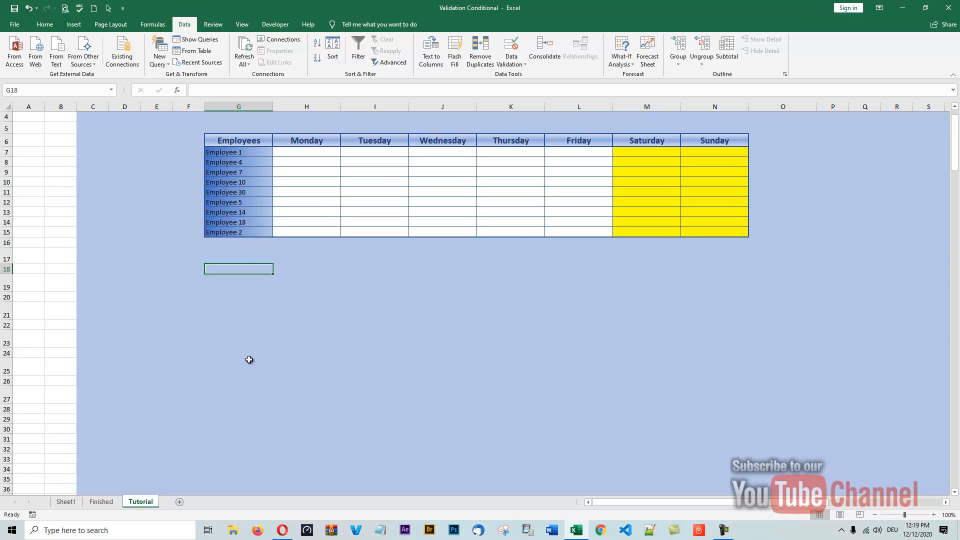
# - Add List data validation with the source =Shifts to the schedule's Monday to Sunday cells H7:N15
pyautogui.click(290, 152)
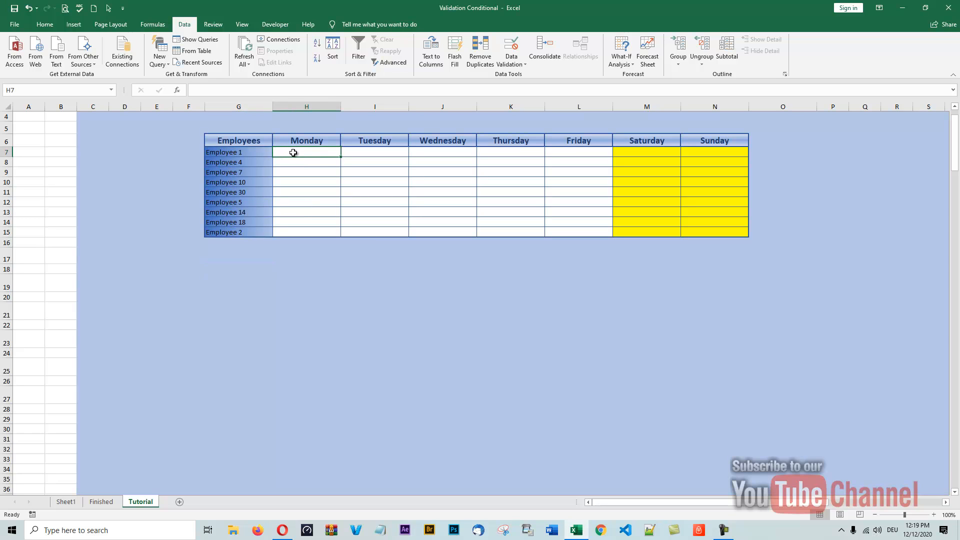
pyautogui.moveTo(293, 152)
pyautogui.mouseDown()
pyautogui.moveTo(306, 163)
pyautogui.moveTo(676, 210)
pyautogui.moveTo(711, 227)
pyautogui.mouseUp()
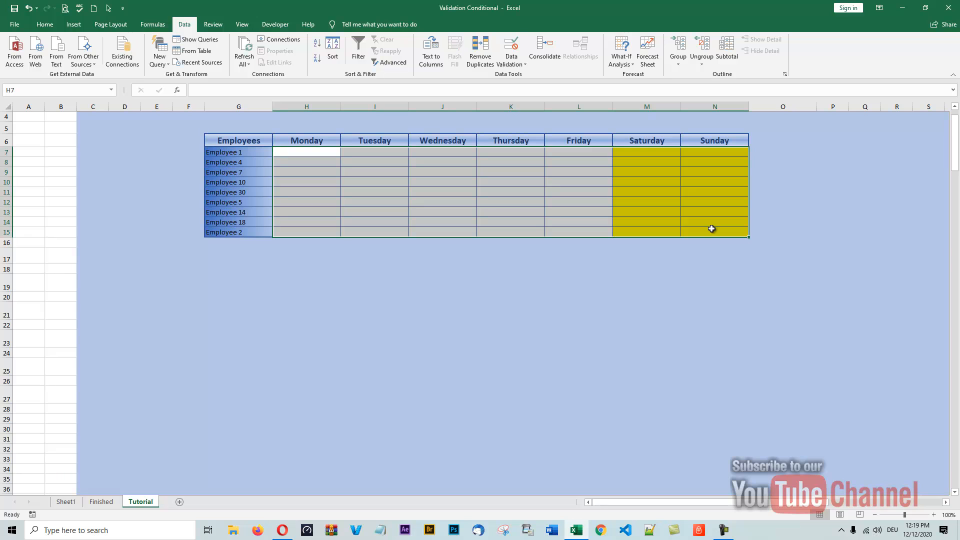
pyautogui.click(519, 63)
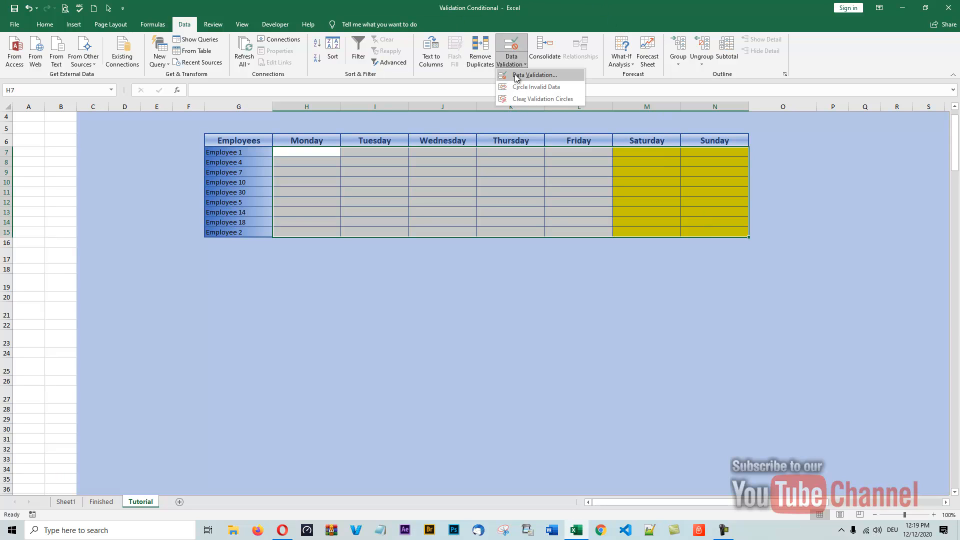
pyautogui.click(517, 76)
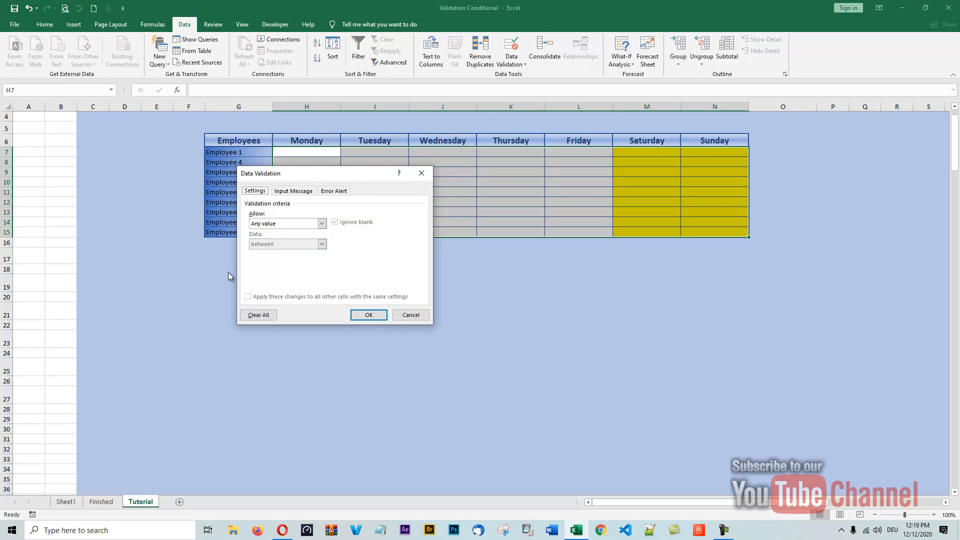
pyautogui.click(322, 223)
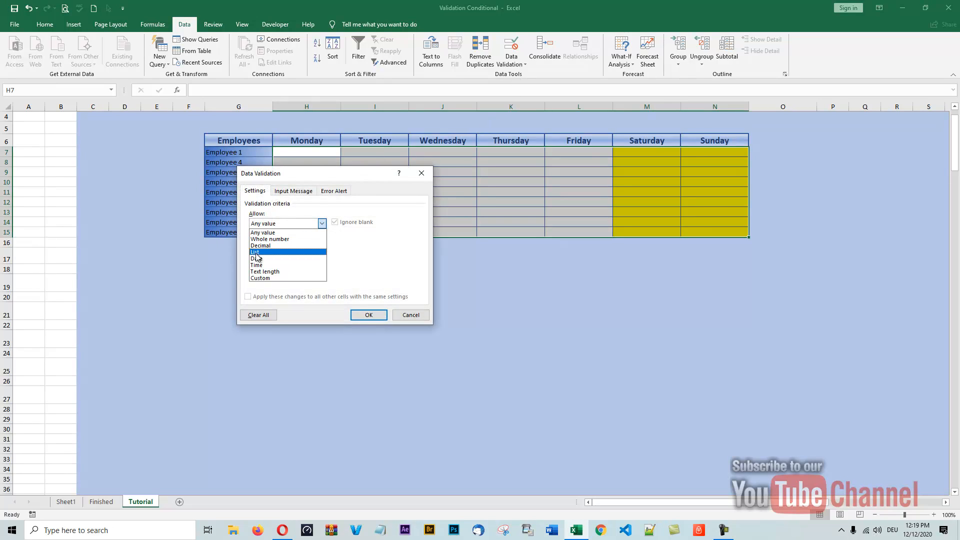
pyautogui.click(257, 251)
pyautogui.click(268, 263)
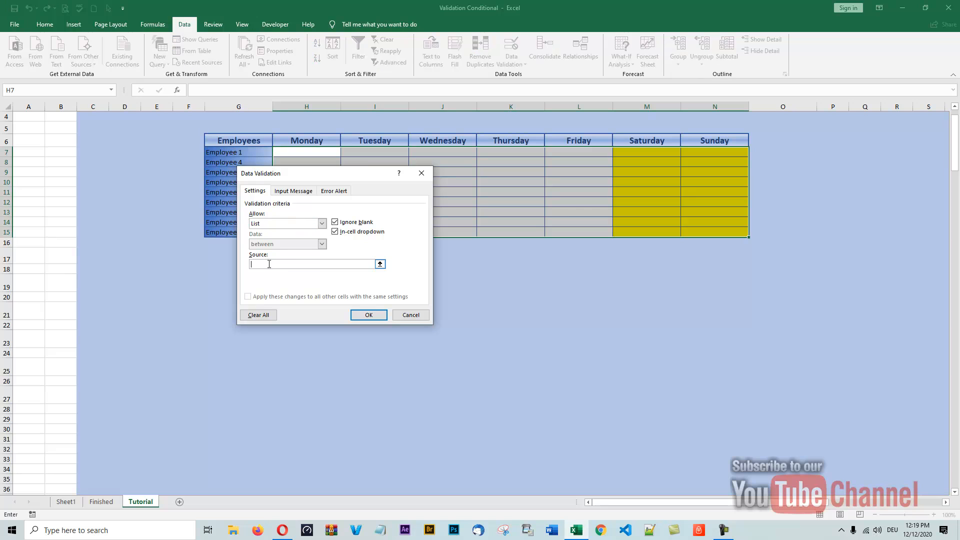
pyautogui.press('F3')
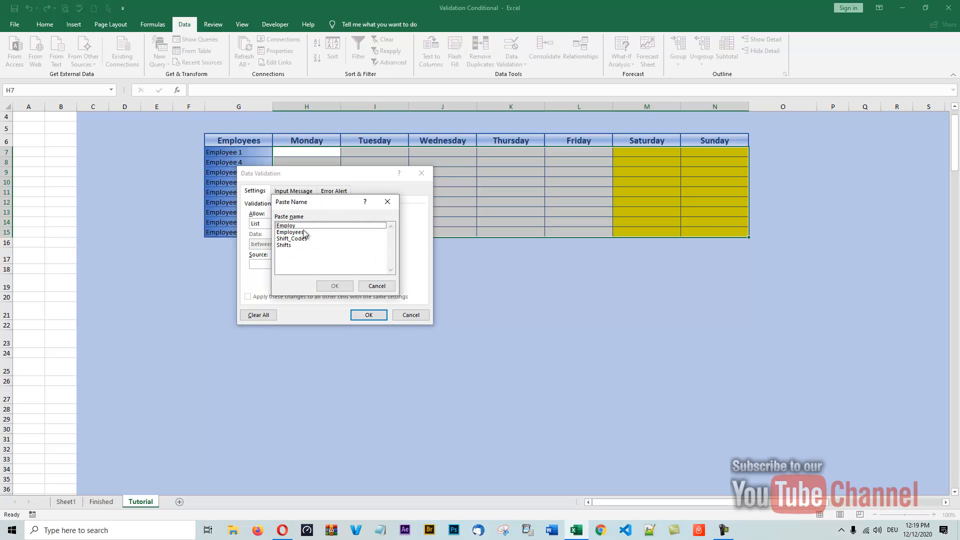
pyautogui.click(283, 244)
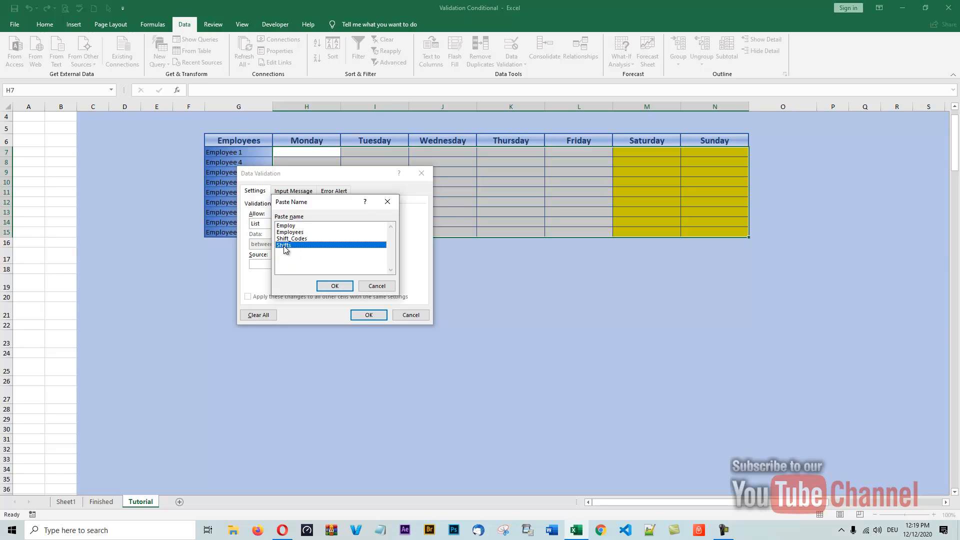
pyautogui.click(334, 286)
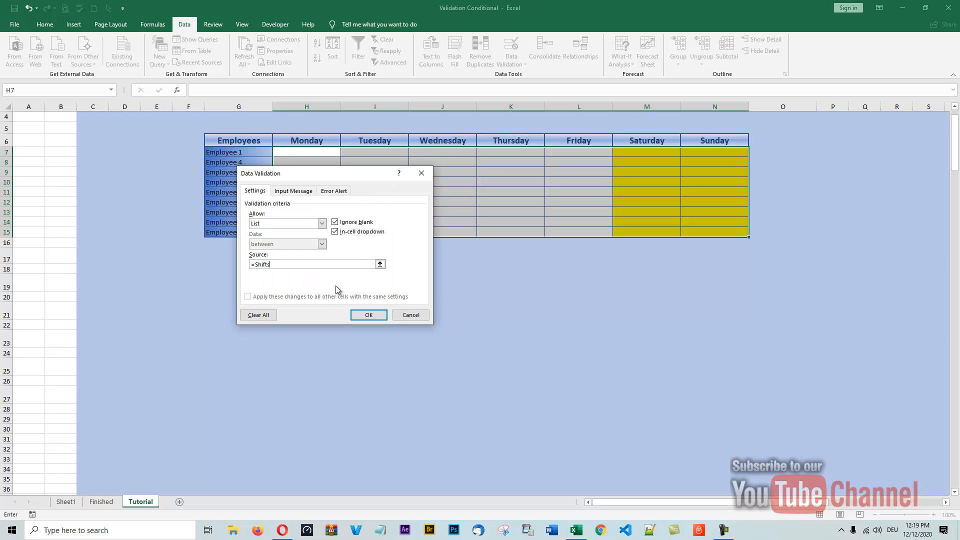
pyautogui.click(368, 315)
pyautogui.click(415, 302)
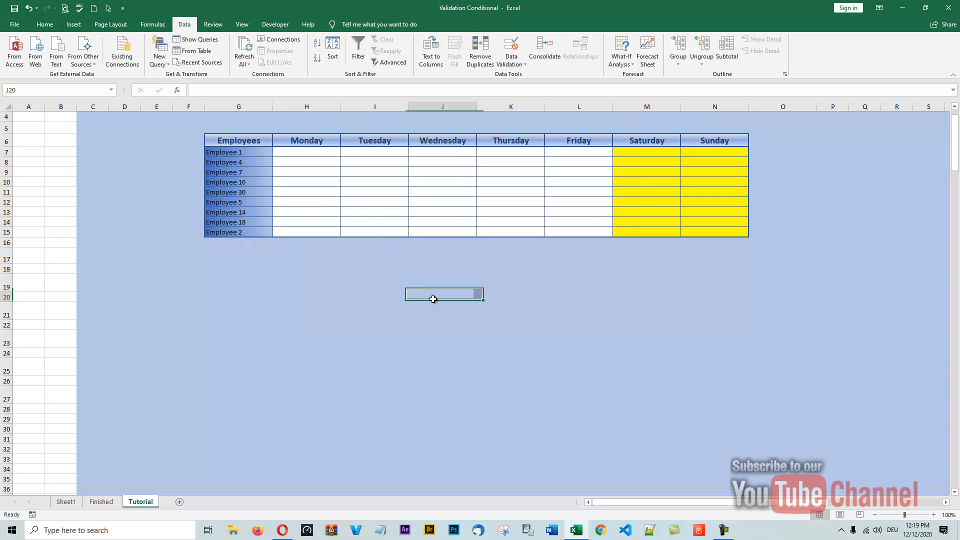
# - Check the shift codes offered by the in-cell dropdown in Monday's cell H7 without choosing one
pyautogui.click(306, 153)
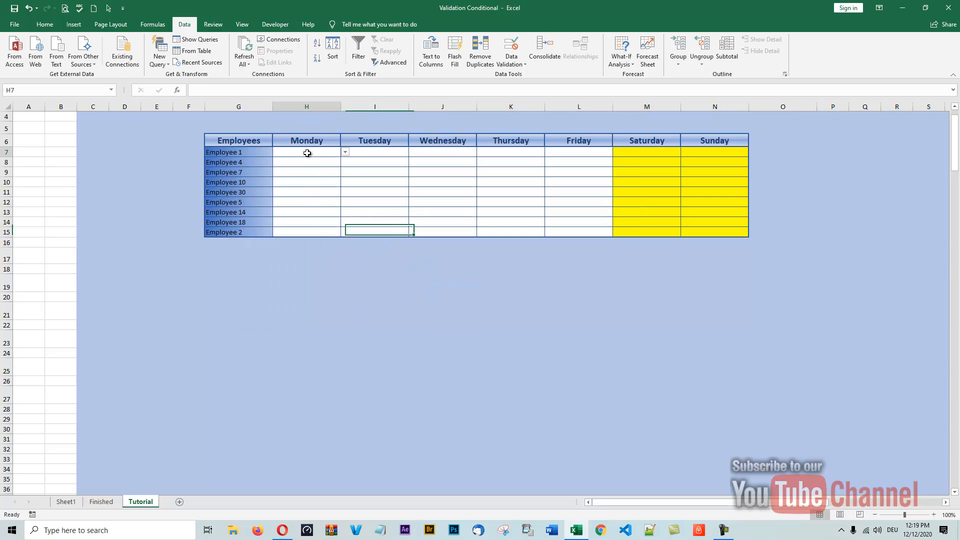
pyautogui.click(344, 152)
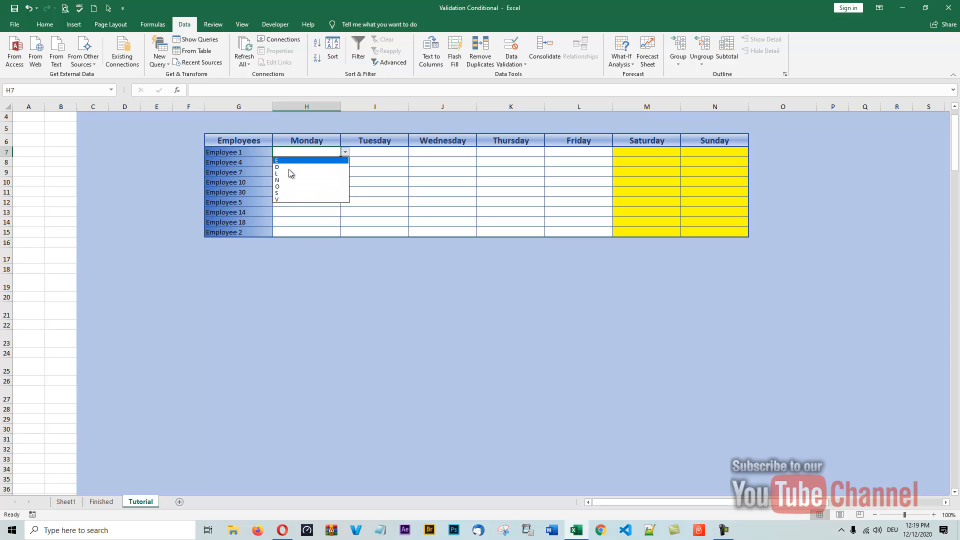
pyautogui.click(312, 291)
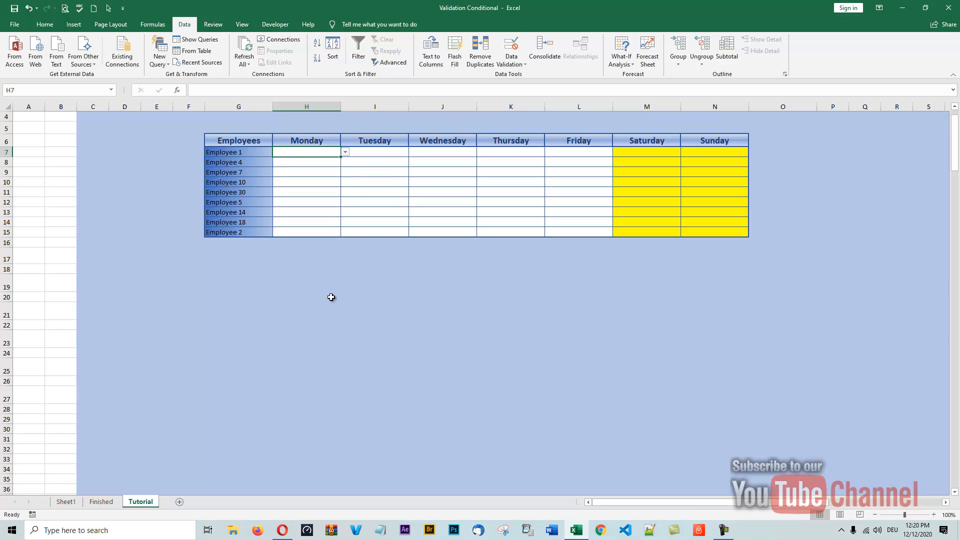
pyautogui.click(333, 297)
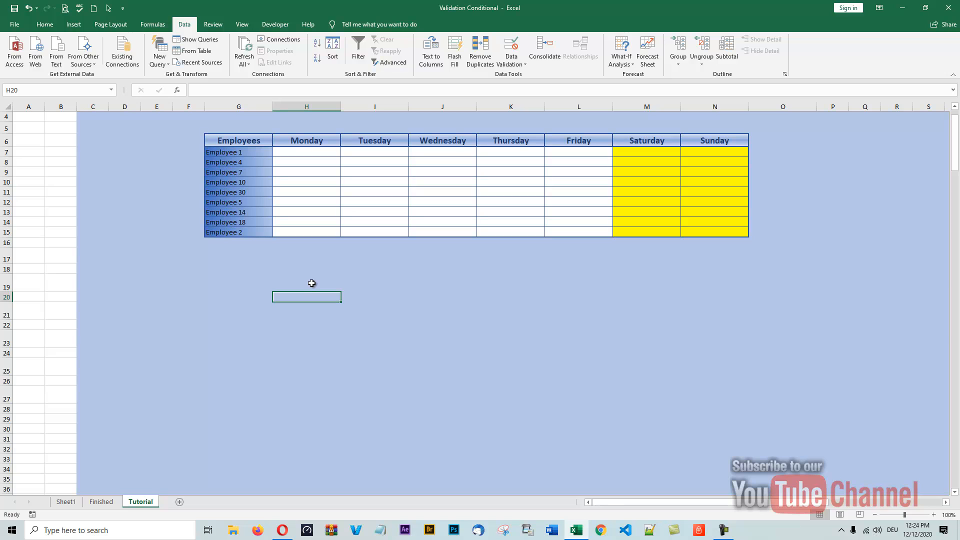
# - Start a new conditional formatting rule of type "Format only cells that contain" for the schedule's shift cells H7:N15
pyautogui.moveTo(639, 505); pyautogui.dragTo(749, 505)
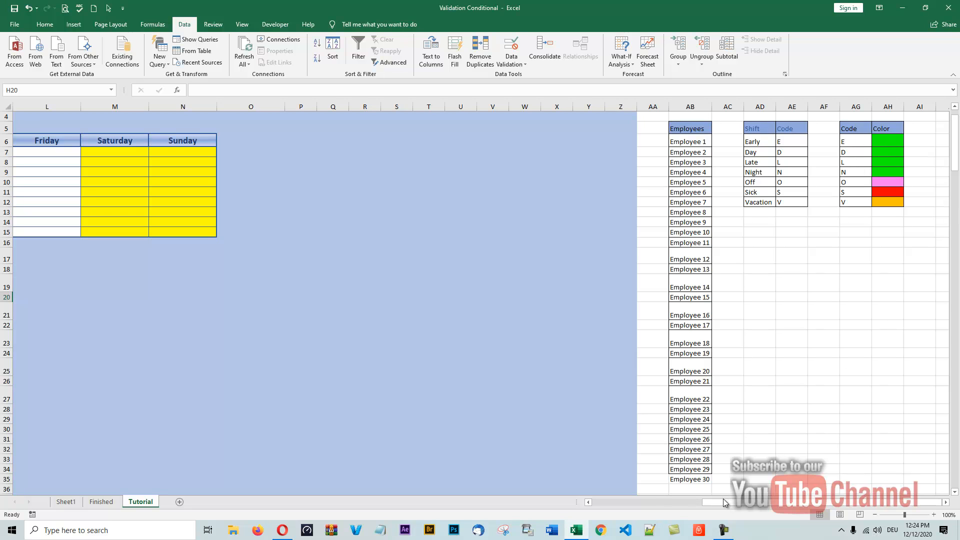
pyautogui.moveTo(721, 502); pyautogui.dragTo(606, 505)
pyautogui.moveTo(304, 152); pyautogui.dragTo(702, 233)
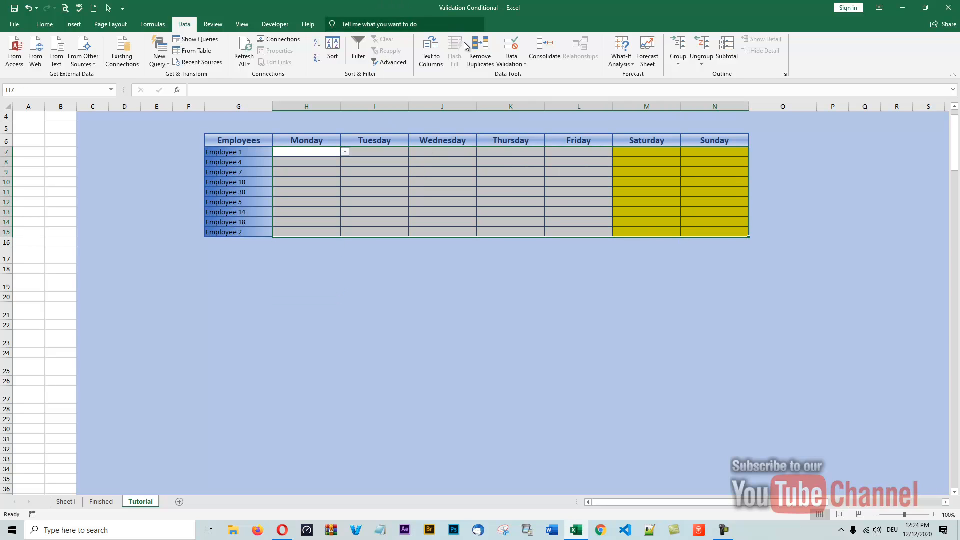
pyautogui.click(46, 26)
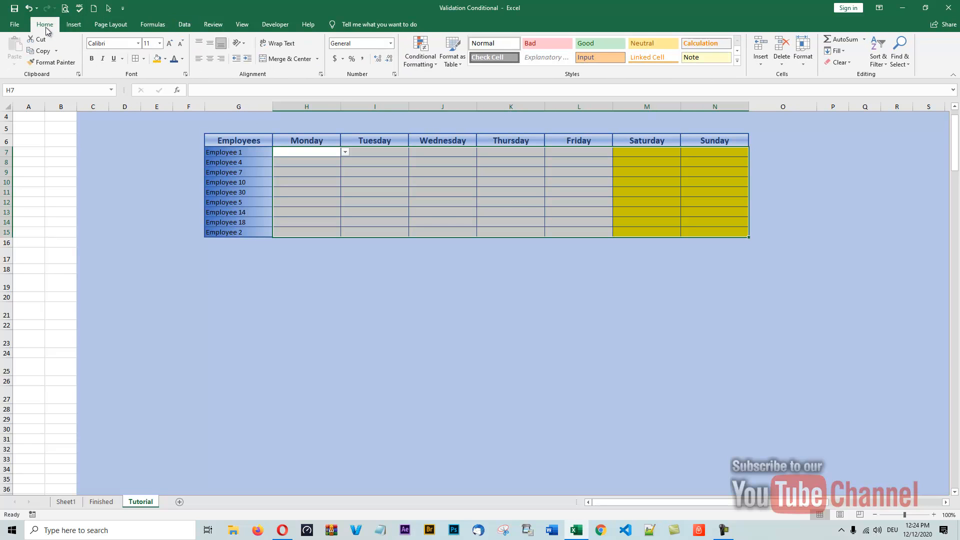
pyautogui.click(422, 65)
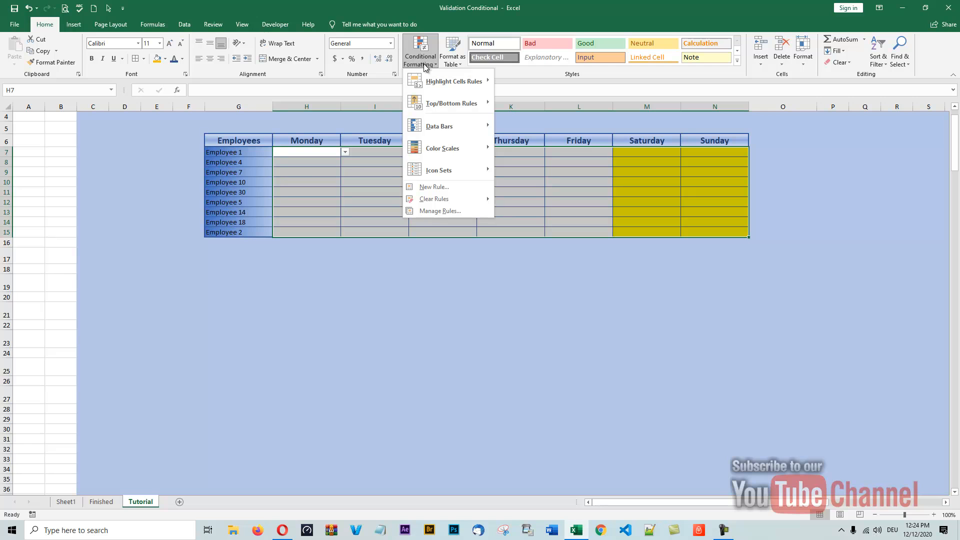
pyautogui.click(423, 186)
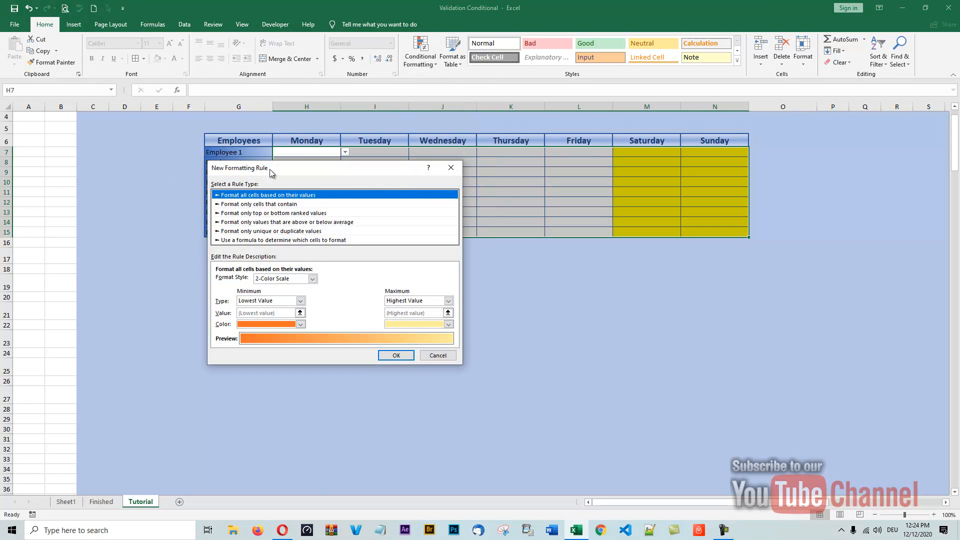
pyautogui.click(254, 205)
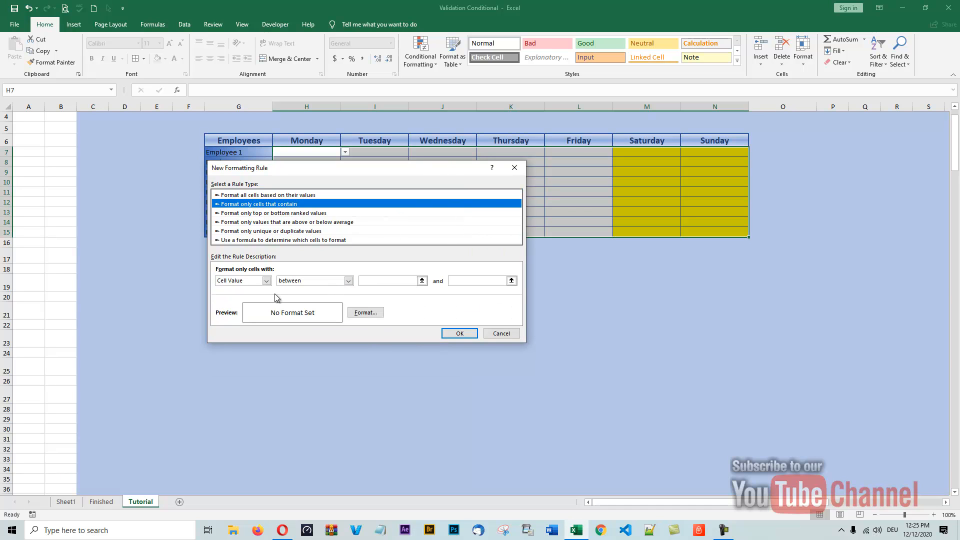
# - Set the new rule's condition to Specific Text containing E
pyautogui.click(267, 282)
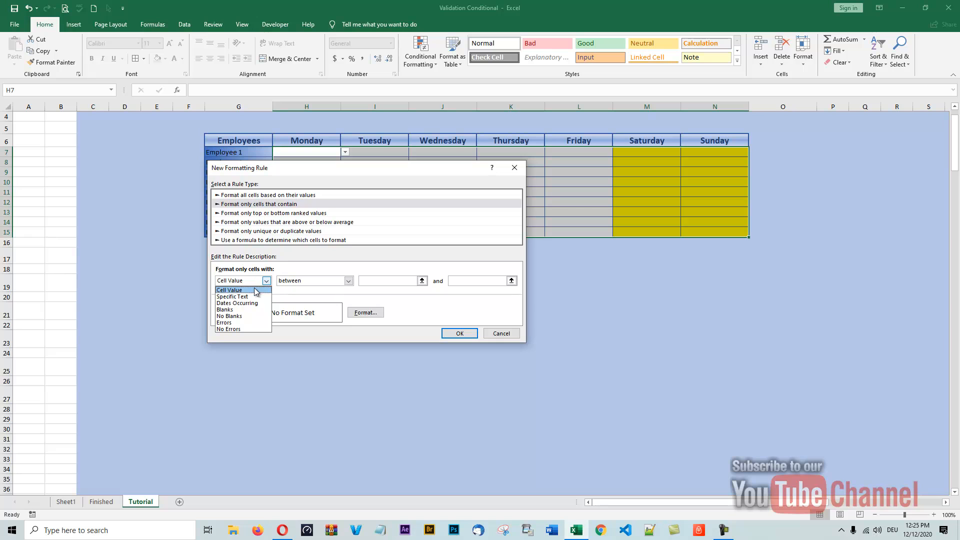
pyautogui.click(240, 298)
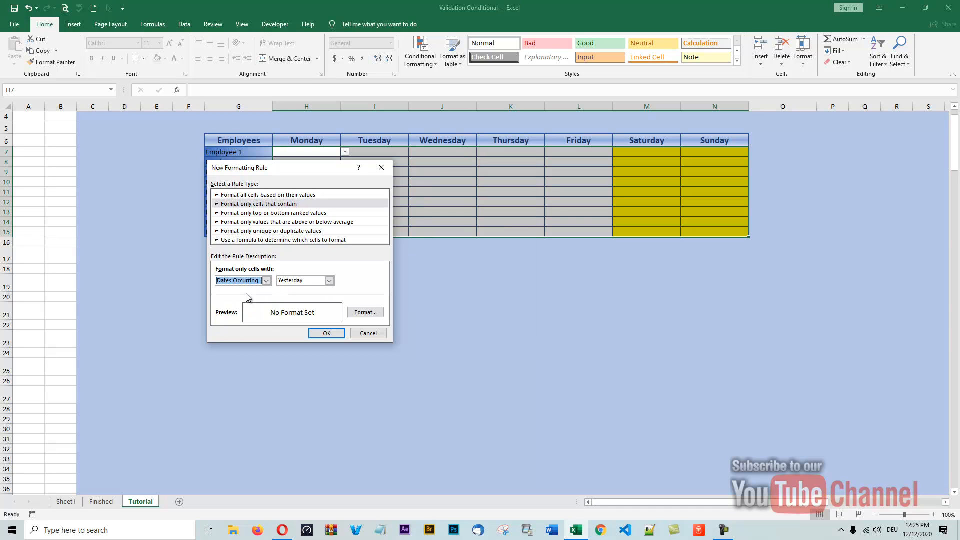
pyautogui.click(266, 281)
pyautogui.click(216, 303)
pyautogui.click(240, 298)
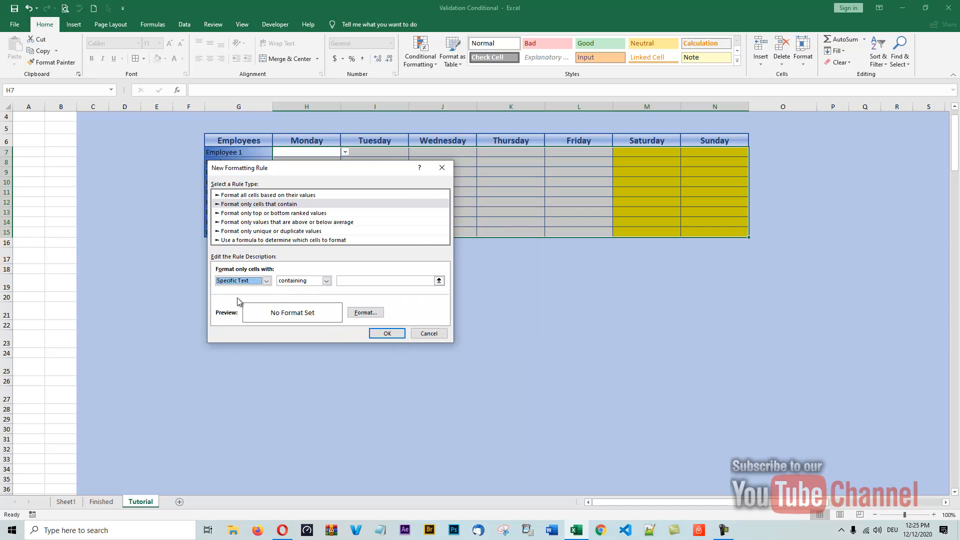
pyautogui.click(354, 280)
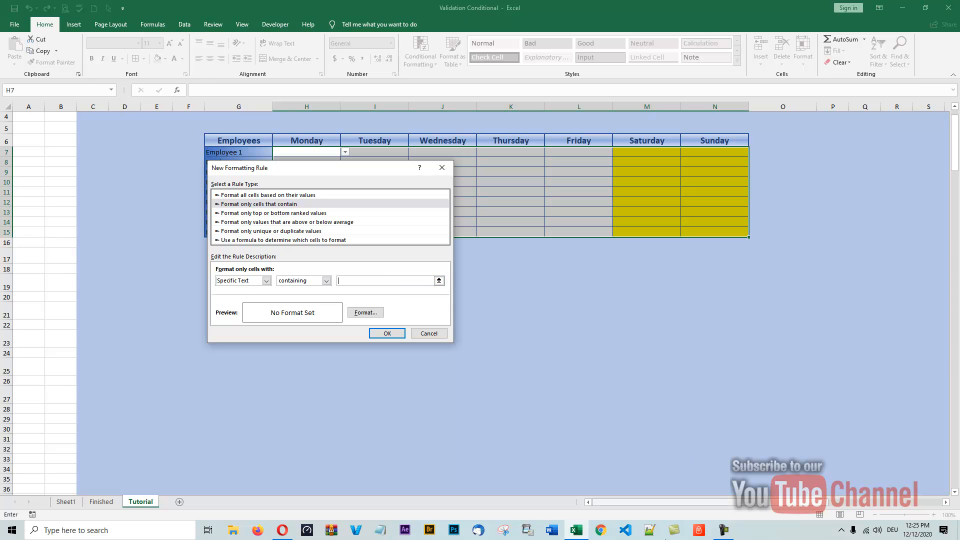
pyautogui.moveTo(692, 502); pyautogui.dragTo(815, 504)
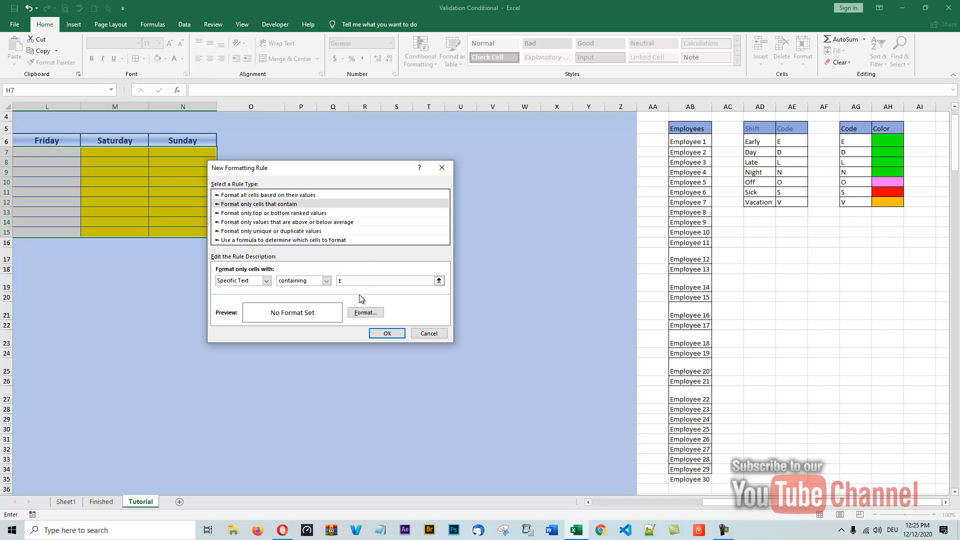
# - Give the E rule a custom green fill with RGB 0, 255, 0 and apply the rule
pyautogui.click(358, 313)
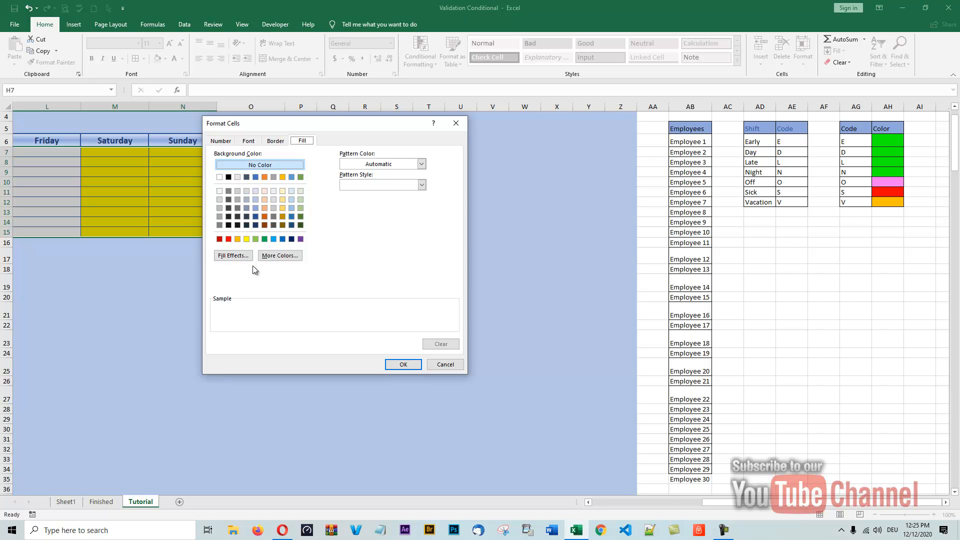
pyautogui.click(282, 255)
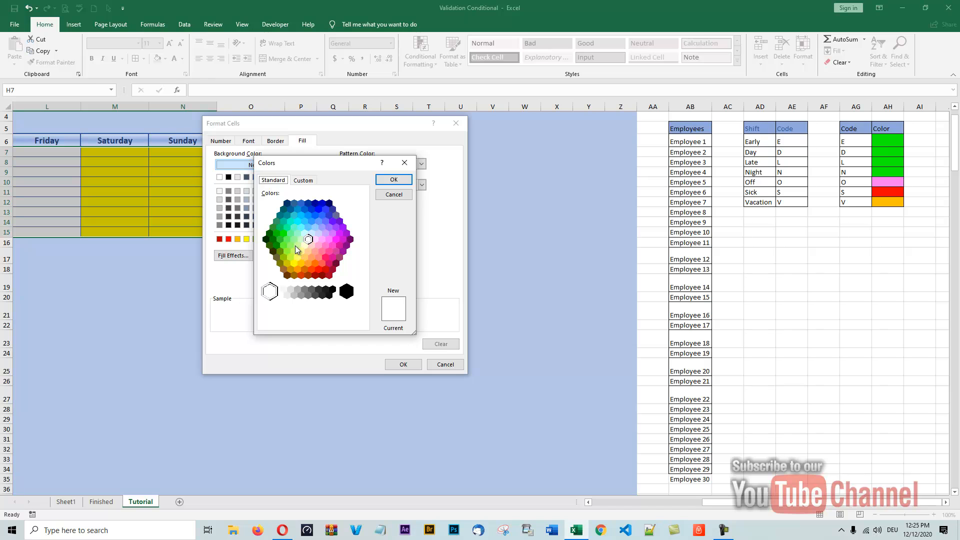
pyautogui.click(303, 180)
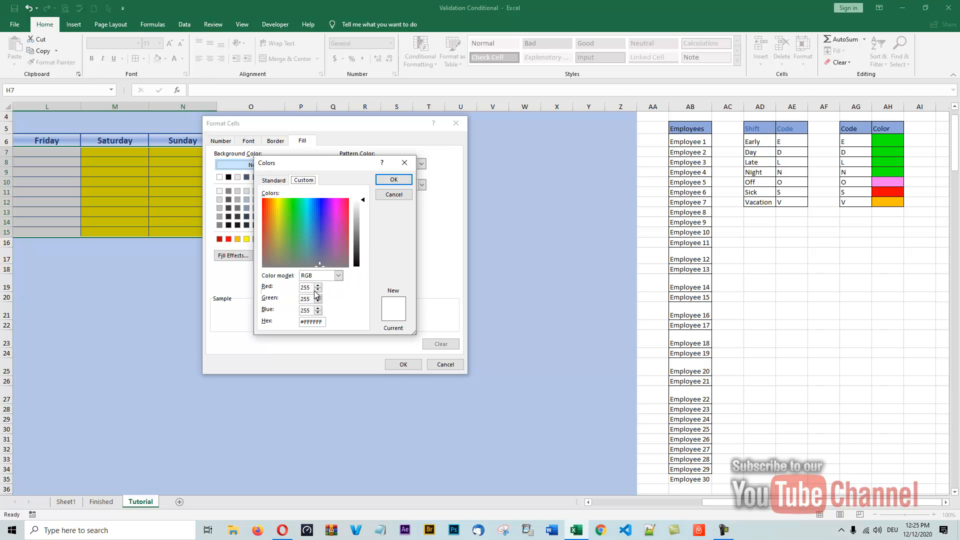
pyautogui.moveTo(313, 287); pyautogui.dragTo(300, 287)
pyautogui.write('0')
pyautogui.moveTo(311, 309); pyautogui.dragTo(301, 310)
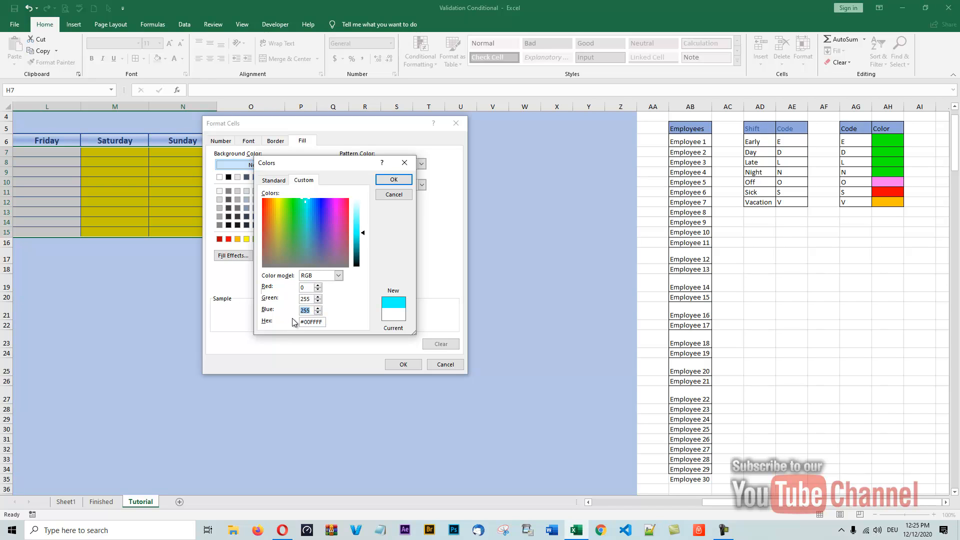
pyautogui.write('0')
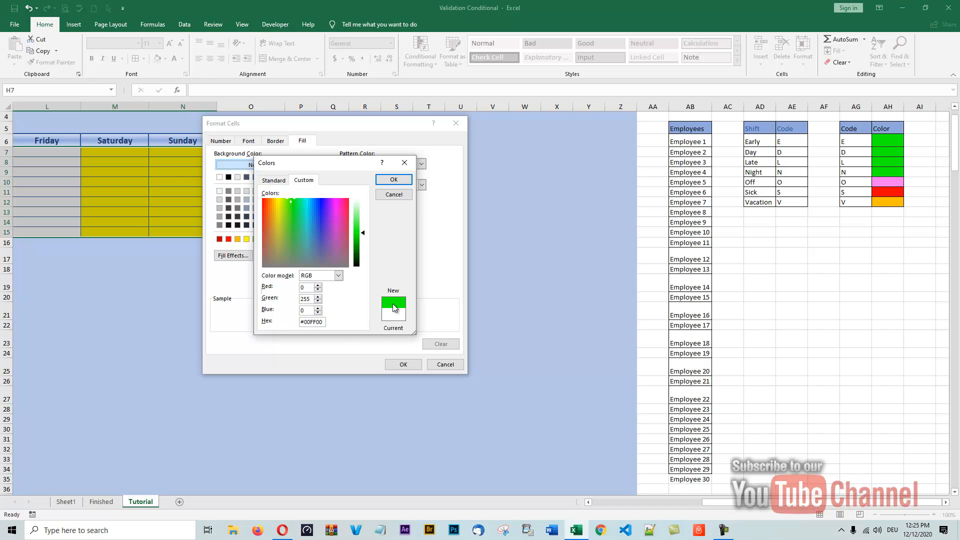
pyautogui.click(394, 179)
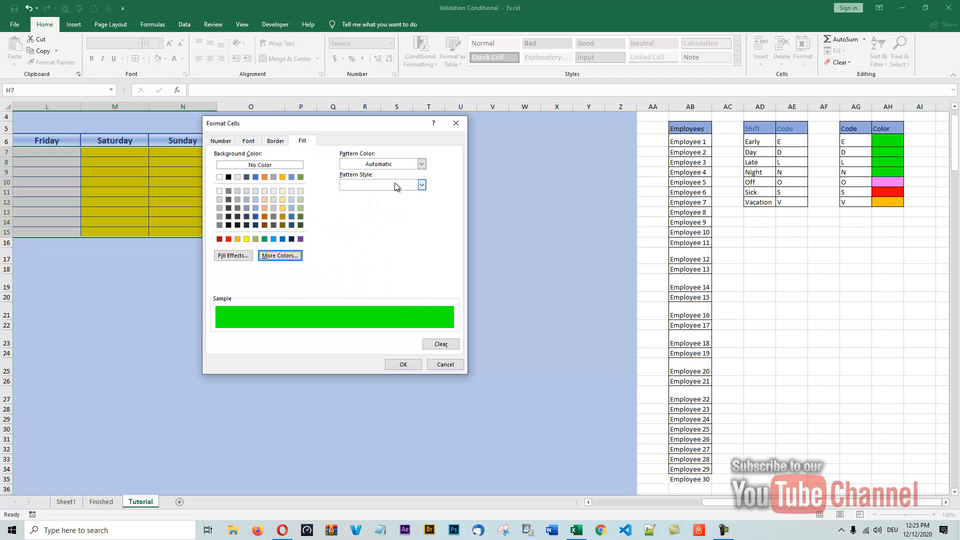
pyautogui.click(407, 367)
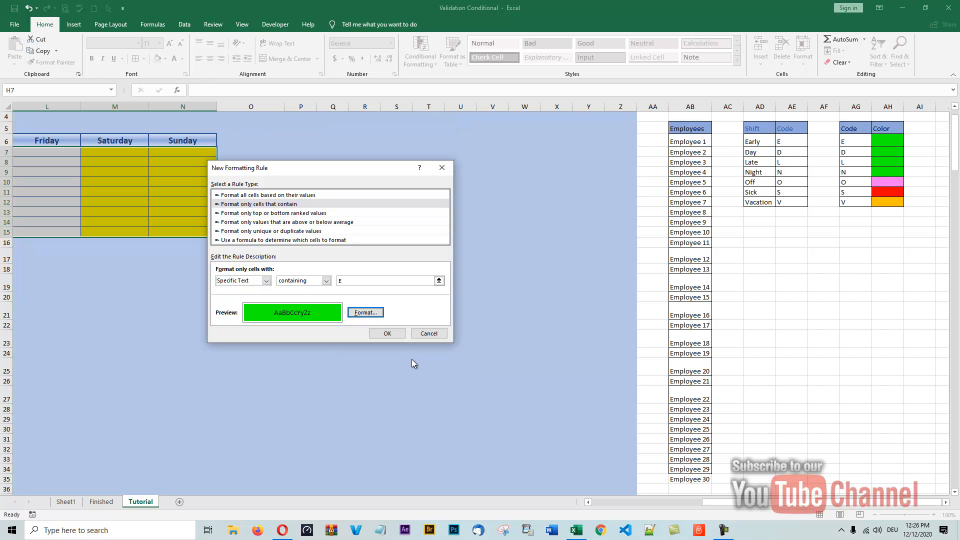
pyautogui.click(387, 333)
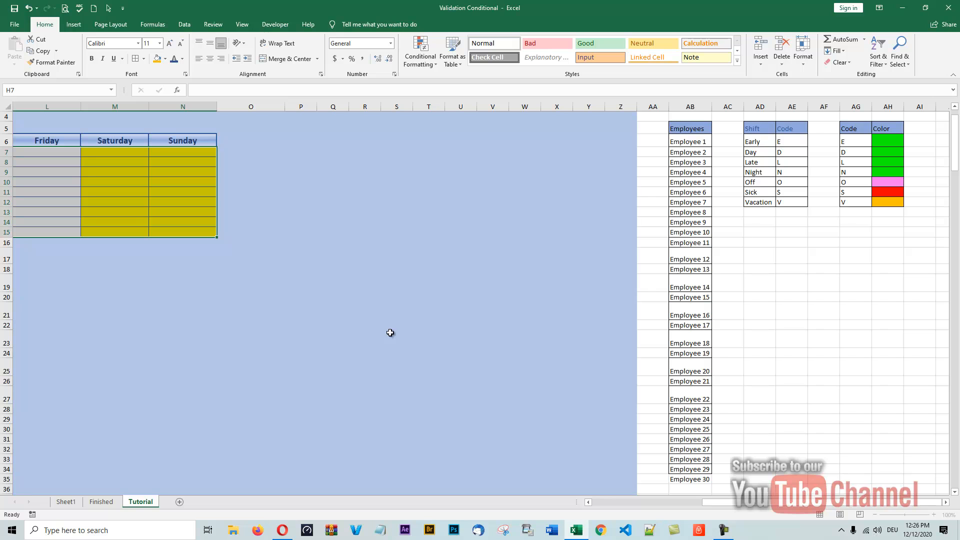
# - Create another "Format only cells that contain" rule for H7:N15 with the condition Specific Text containing D
pyautogui.moveTo(735, 502)
pyautogui.mouseDown()
pyautogui.moveTo(699, 500)
pyautogui.moveTo(720, 501)
pyautogui.mouseUp()
pyautogui.moveTo(732, 505); pyautogui.dragTo(653, 507)
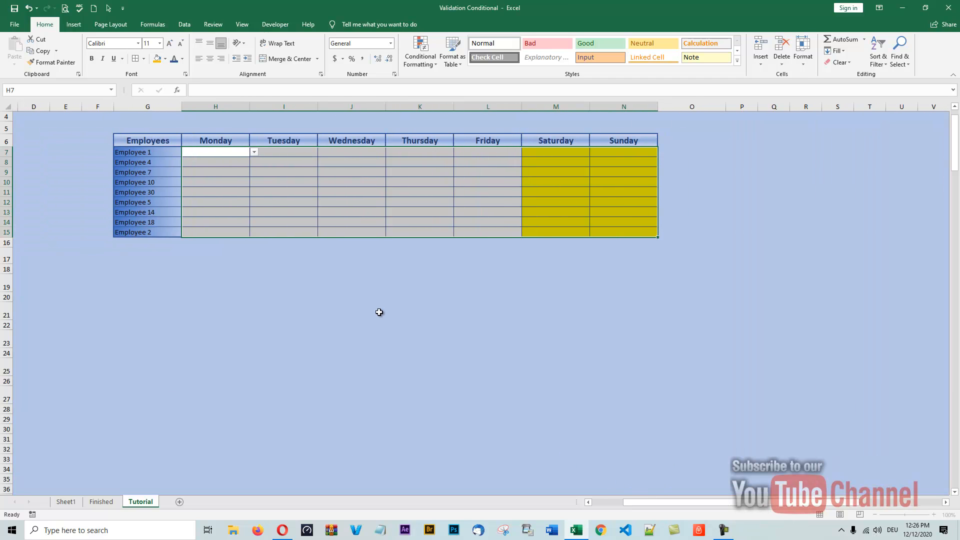
pyautogui.moveTo(757, 505); pyautogui.dragTo(841, 500)
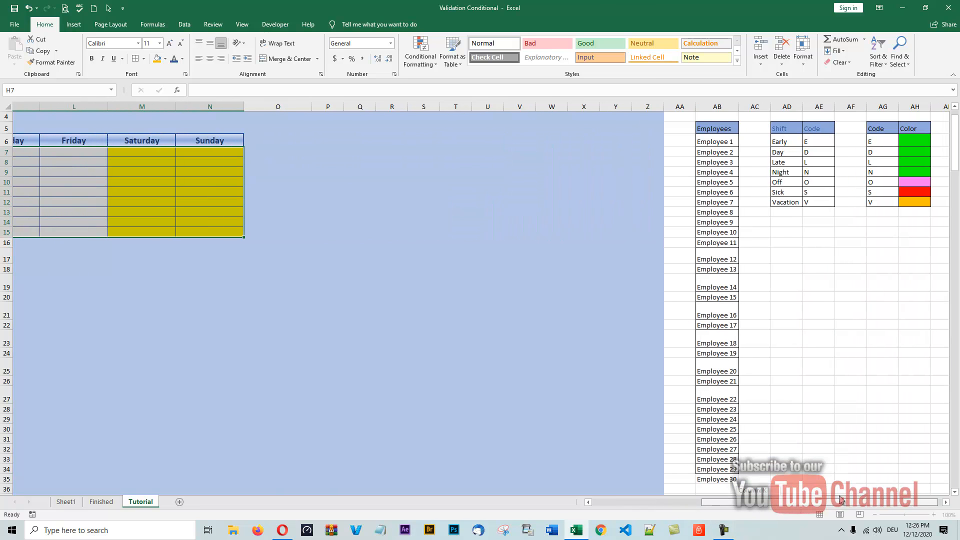
pyautogui.click(413, 68)
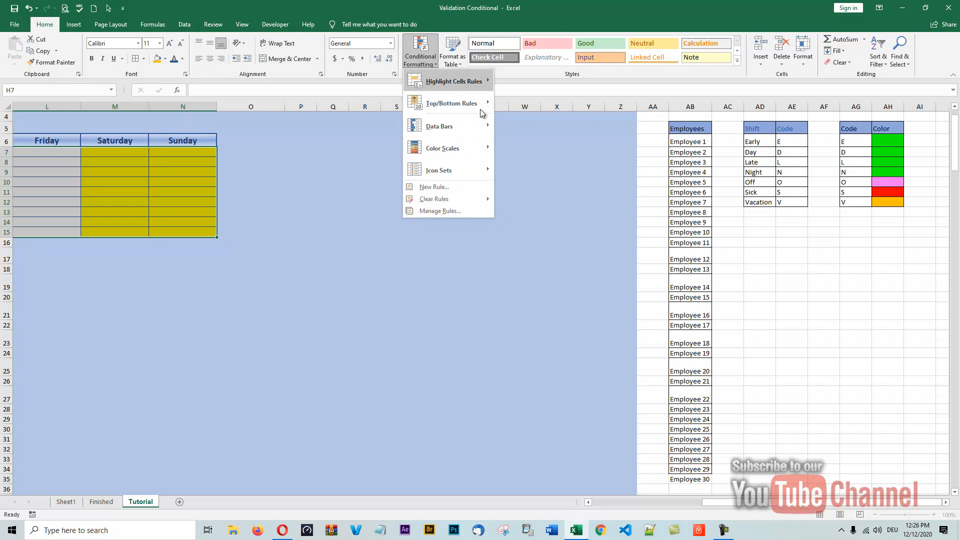
pyautogui.click(431, 188)
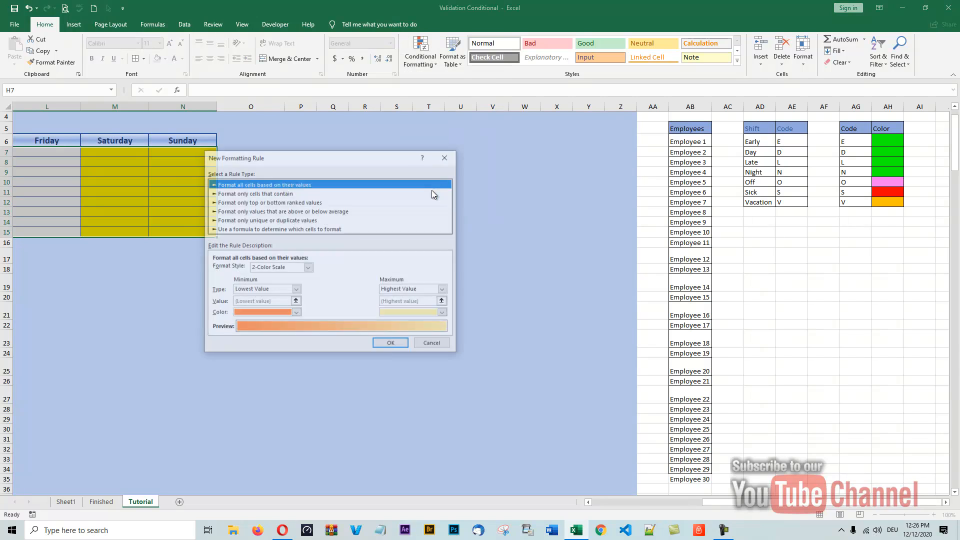
pyautogui.click(243, 193)
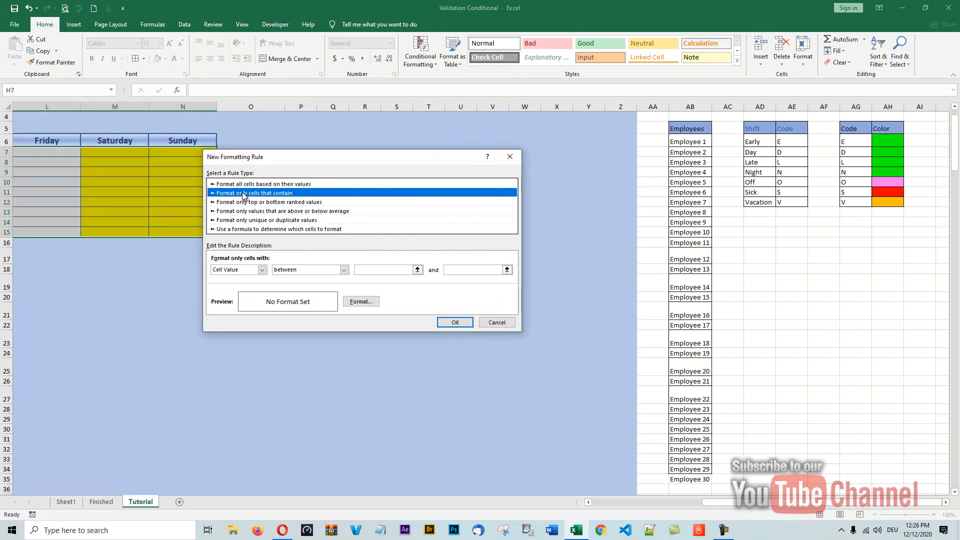
pyautogui.click(261, 270)
pyautogui.click(239, 289)
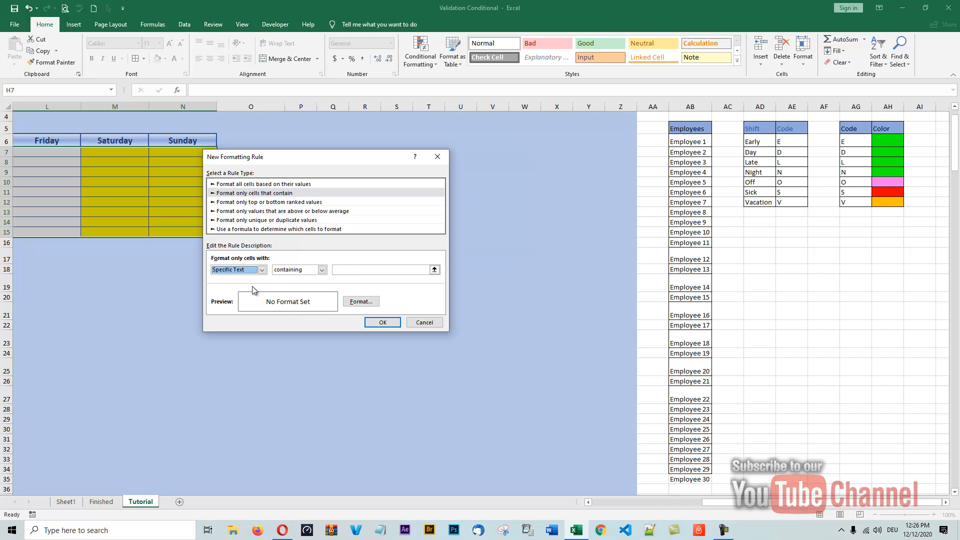
pyautogui.click(349, 269)
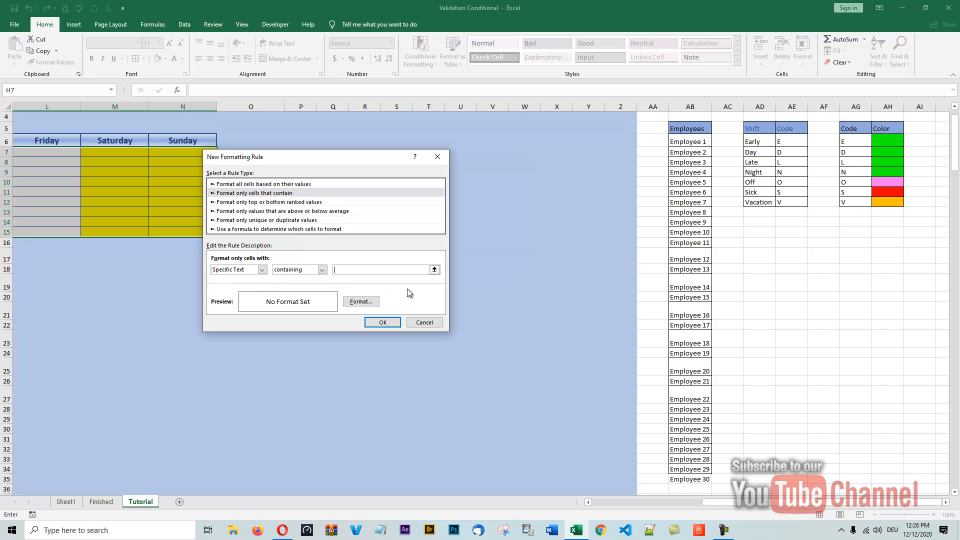
pyautogui.write('D')
# - Give the D rule the custom green fill #00FF00, with Red and Blue set to 0, and apply the rule
pyautogui.click(361, 302)
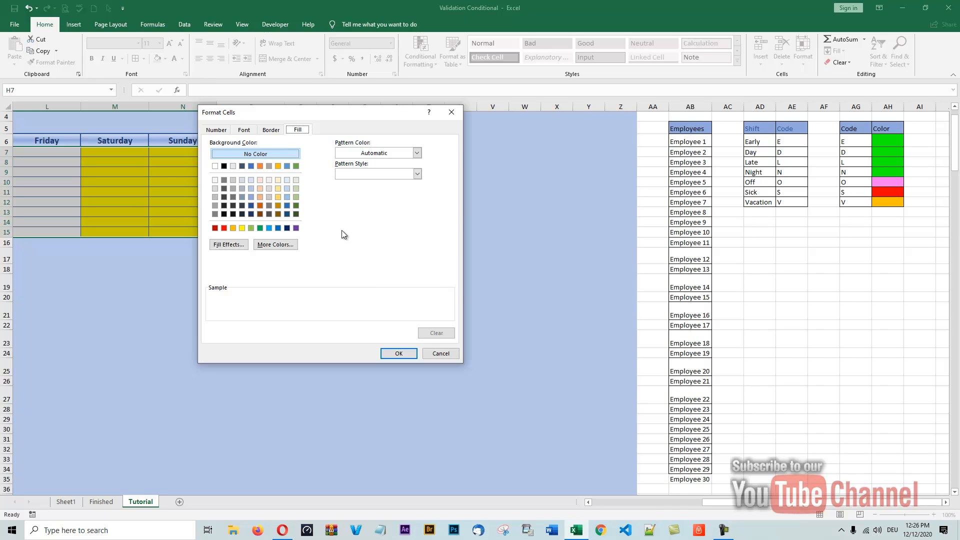
pyautogui.click(260, 228)
pyautogui.click(250, 228)
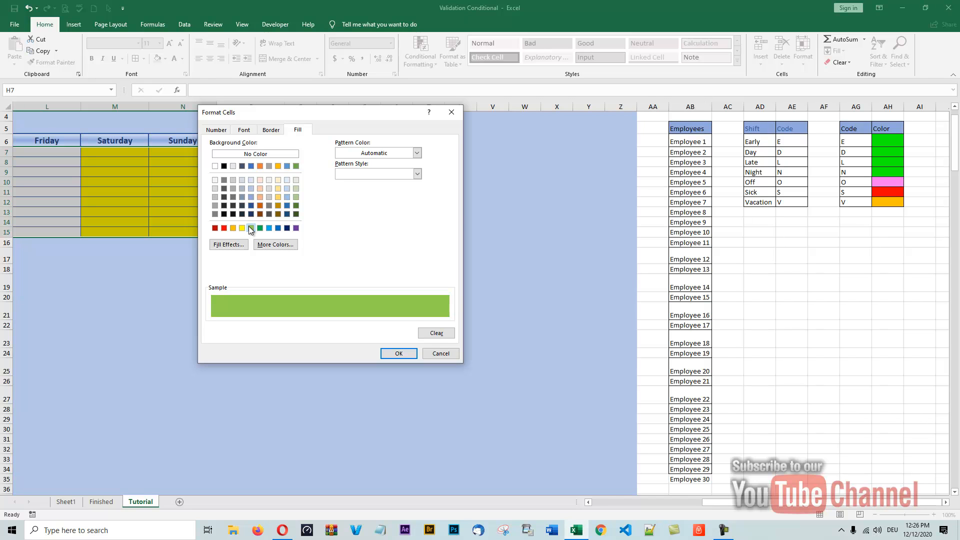
pyautogui.click(268, 244)
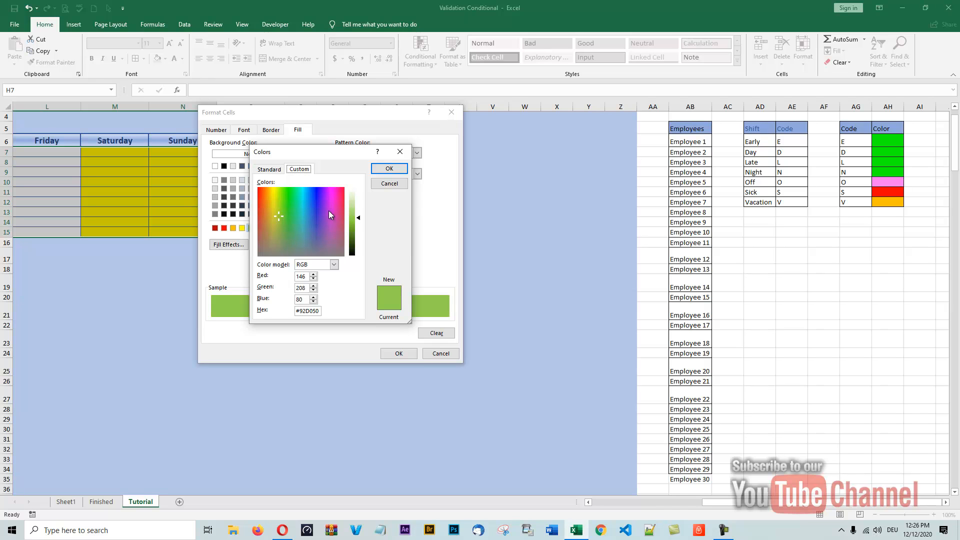
pyautogui.moveTo(286, 193); pyautogui.dragTo(290, 184)
pyautogui.moveTo(358, 220); pyautogui.dragTo(357, 213)
pyautogui.doubleClick(304, 276)
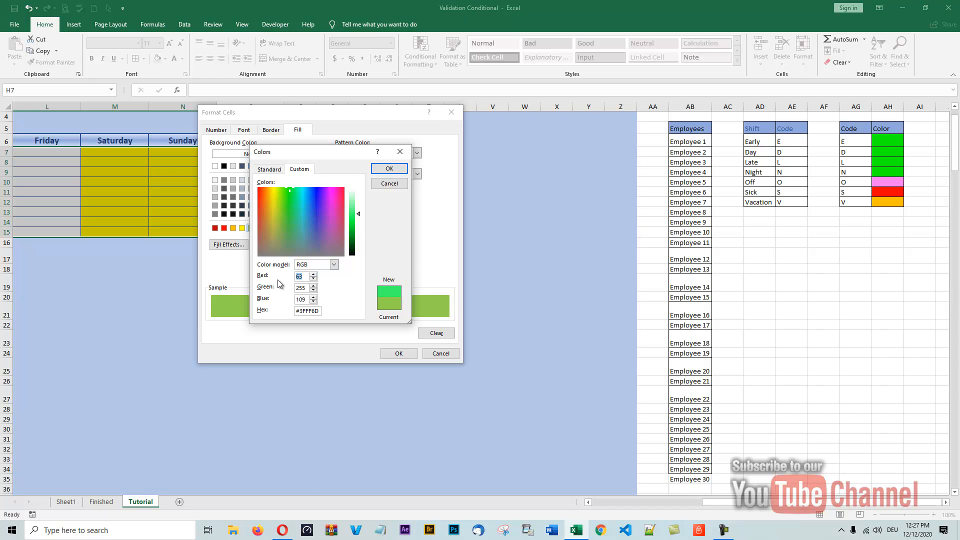
pyautogui.write('0')
pyautogui.doubleClick(307, 299)
pyautogui.write('0')
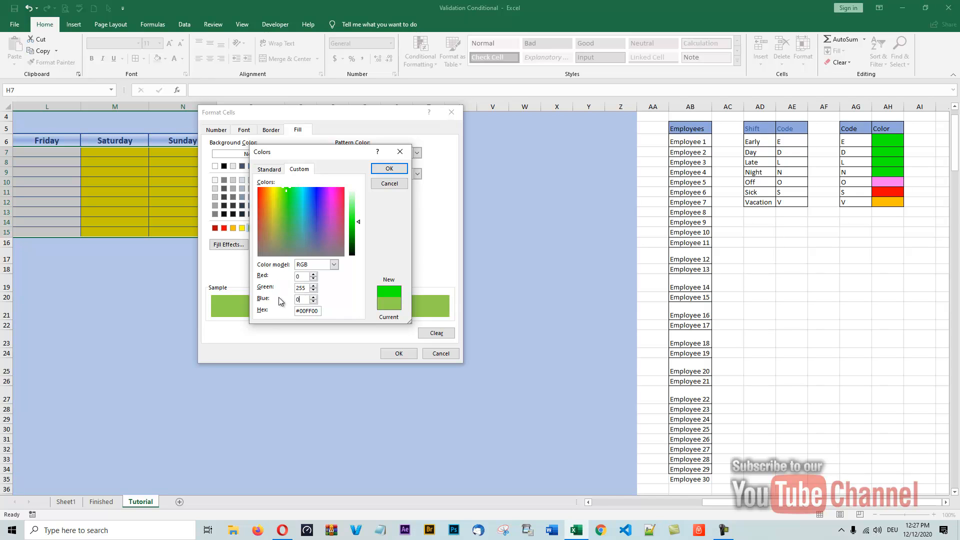
pyautogui.click(387, 170)
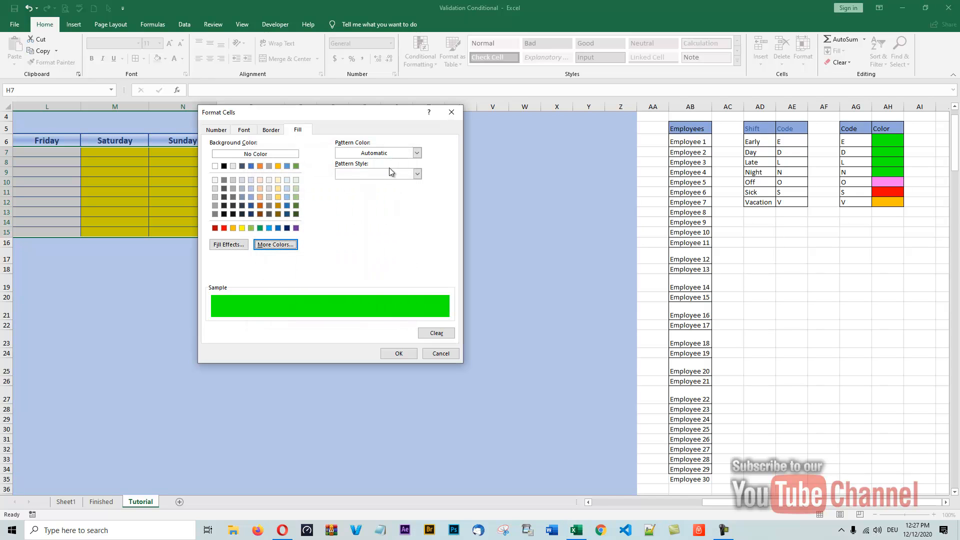
pyautogui.click(399, 353)
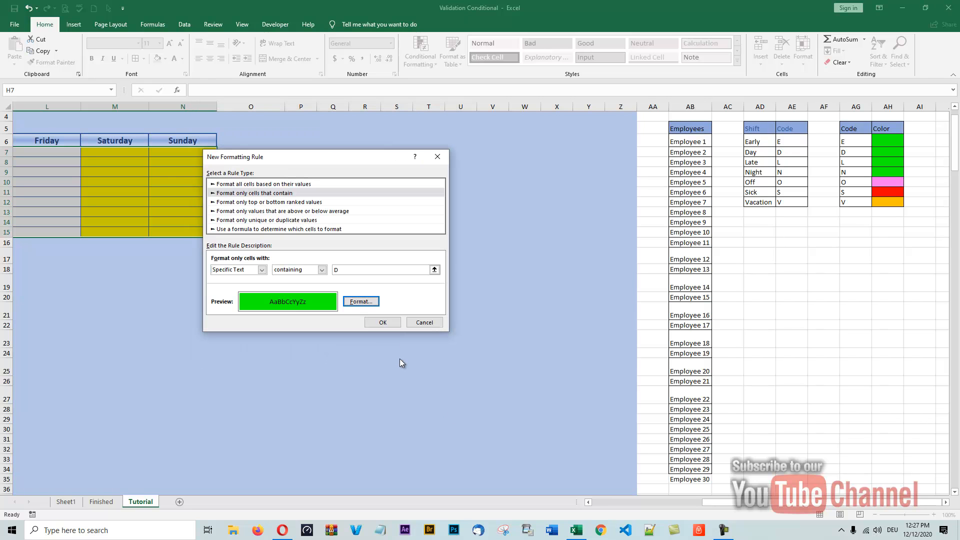
pyautogui.click(381, 323)
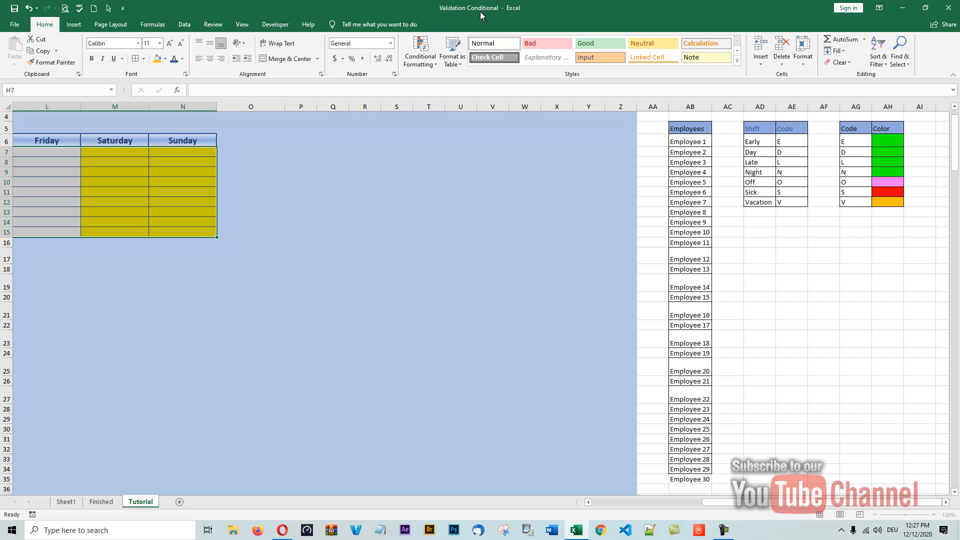
# - Create another "Format only cells that contain" rule for H7:N15 with the condition Specific Text containing L
pyautogui.click(422, 69)
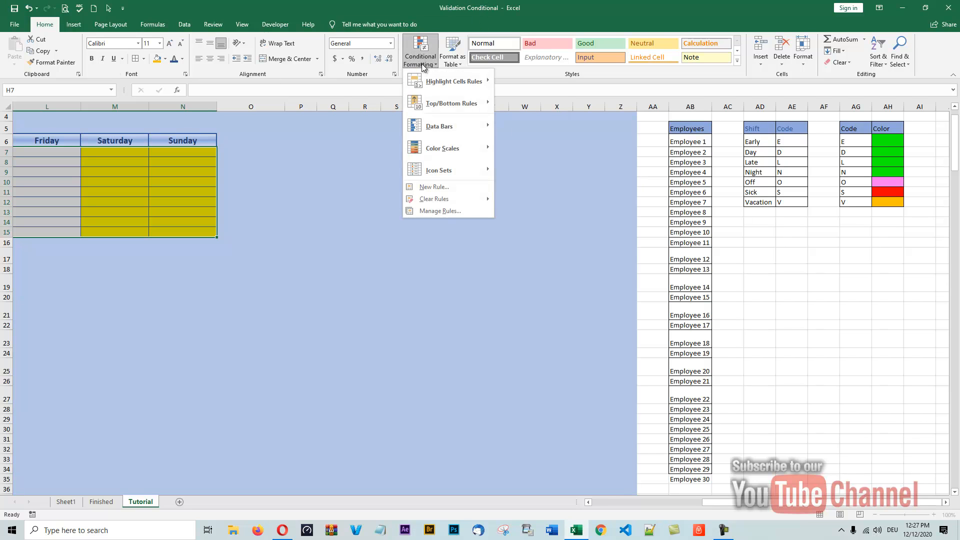
pyautogui.moveTo(424, 173)
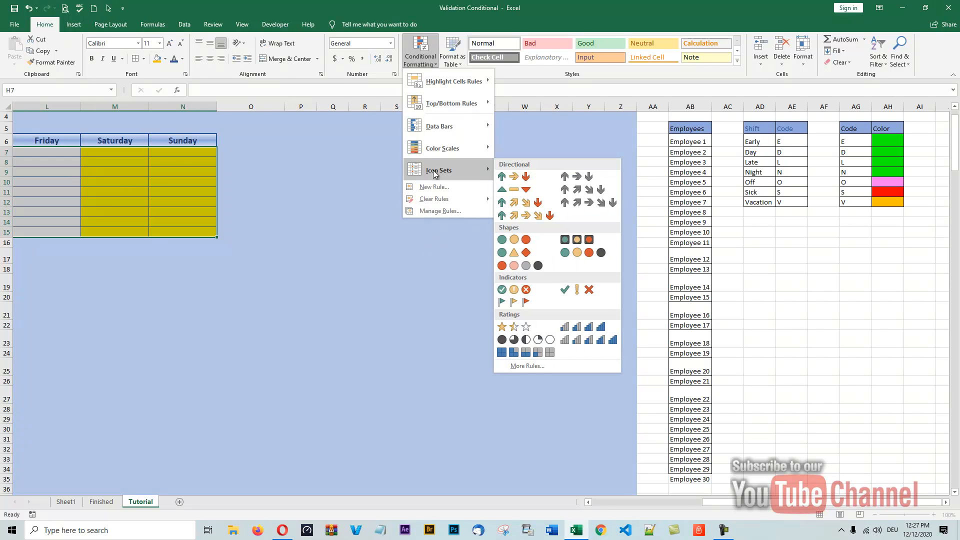
pyautogui.press('Escape')
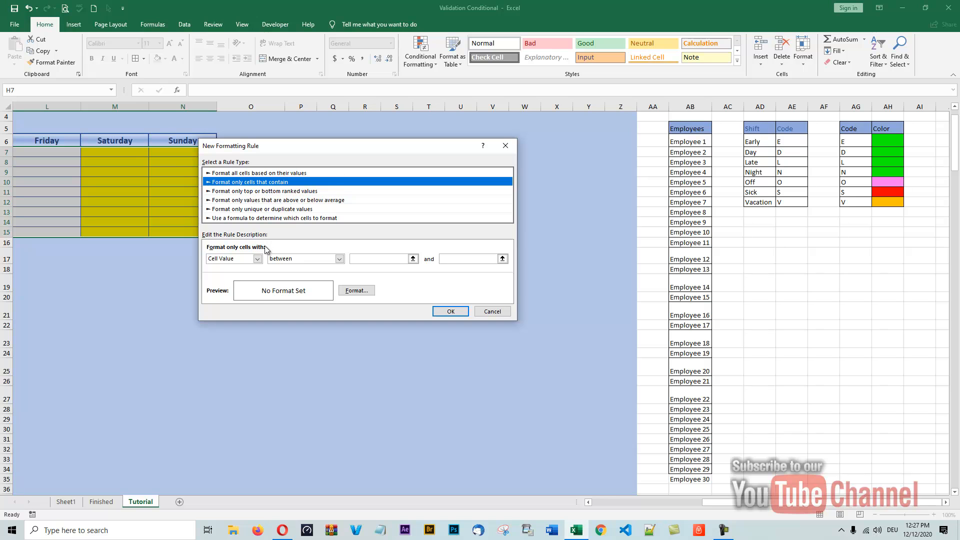
pyautogui.click(257, 258)
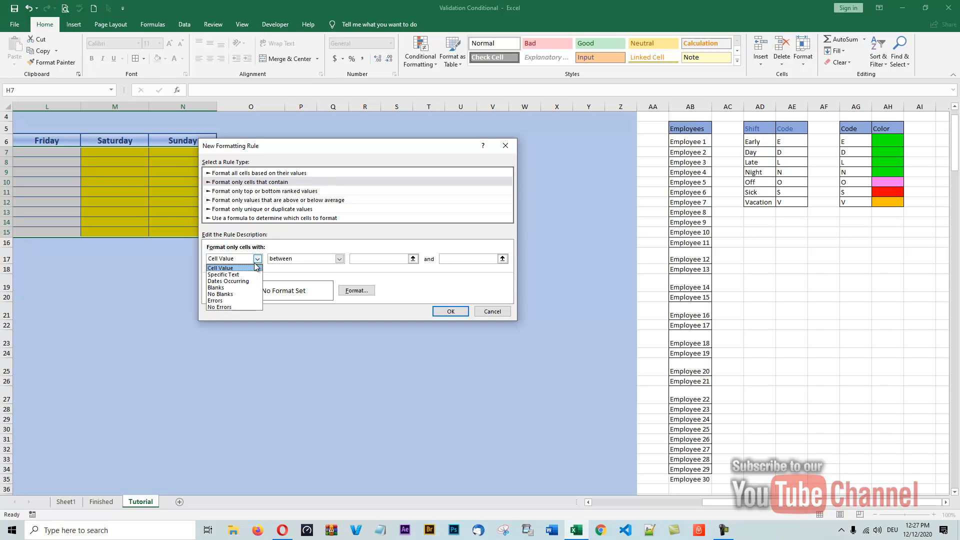
pyautogui.click(224, 274)
pyautogui.click(342, 259)
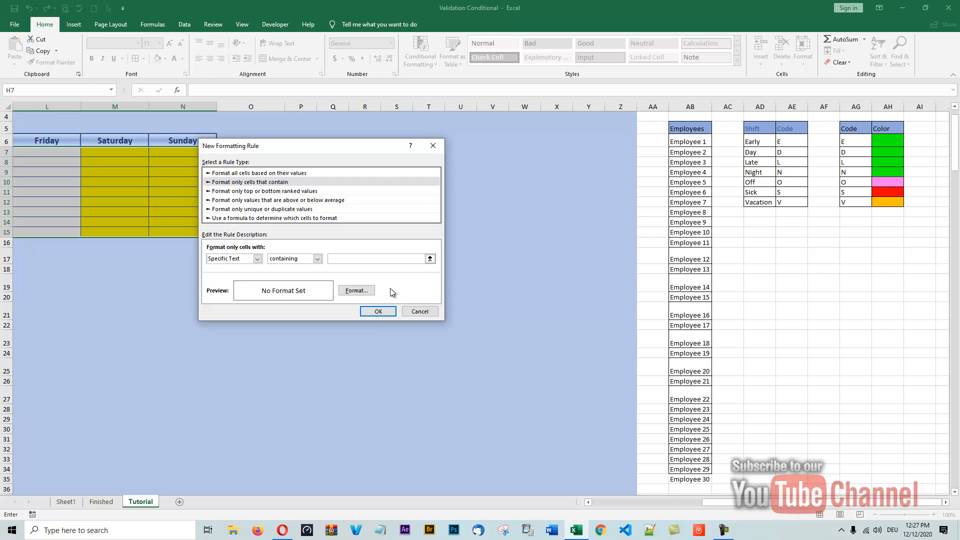
# - Give the L rule a two-color fill effect with both colors set to the recently used green and apply the rule
pyautogui.click(356, 290)
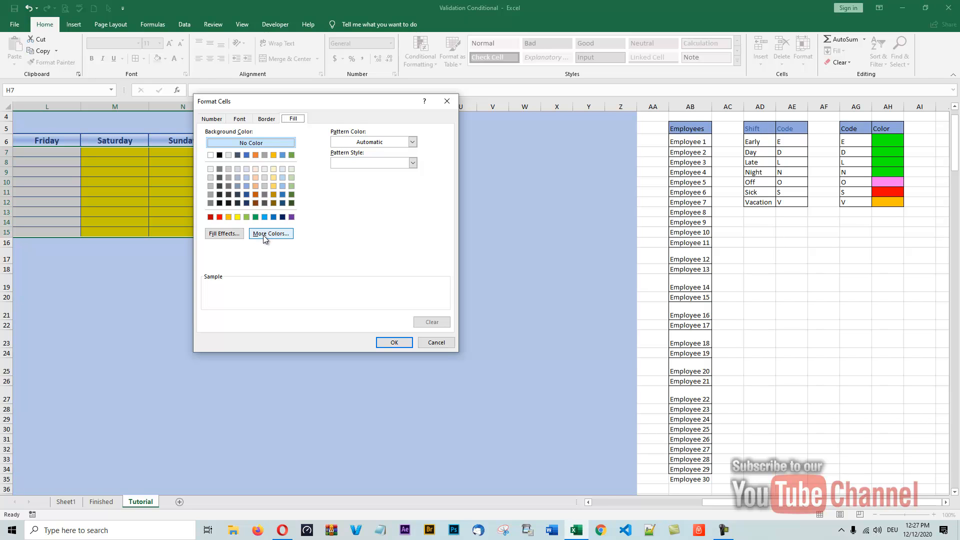
pyautogui.click(232, 236)
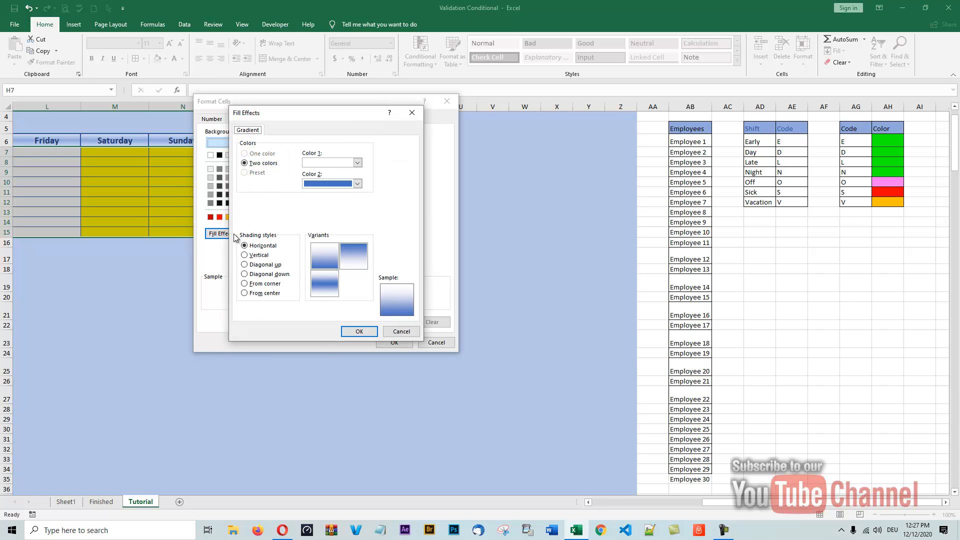
pyautogui.click(357, 163)
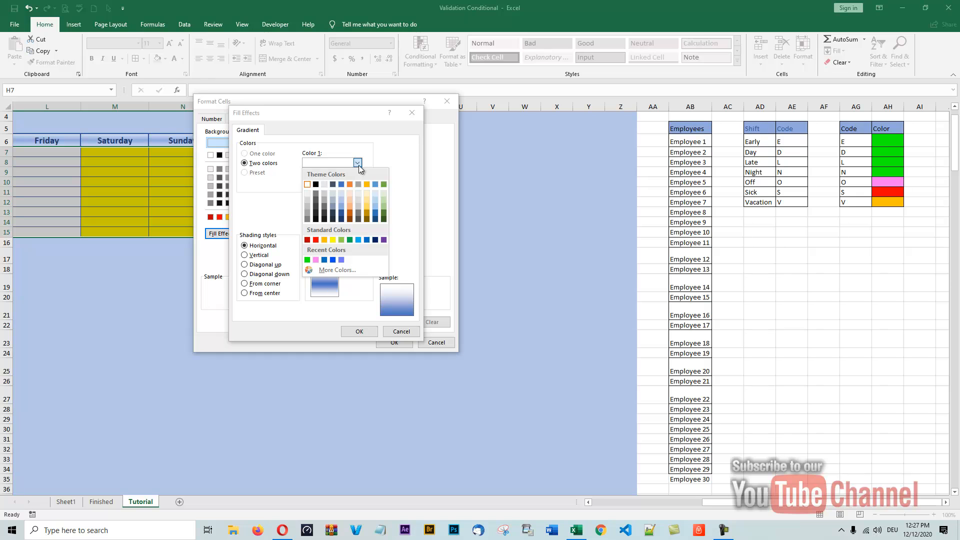
pyautogui.click(307, 259)
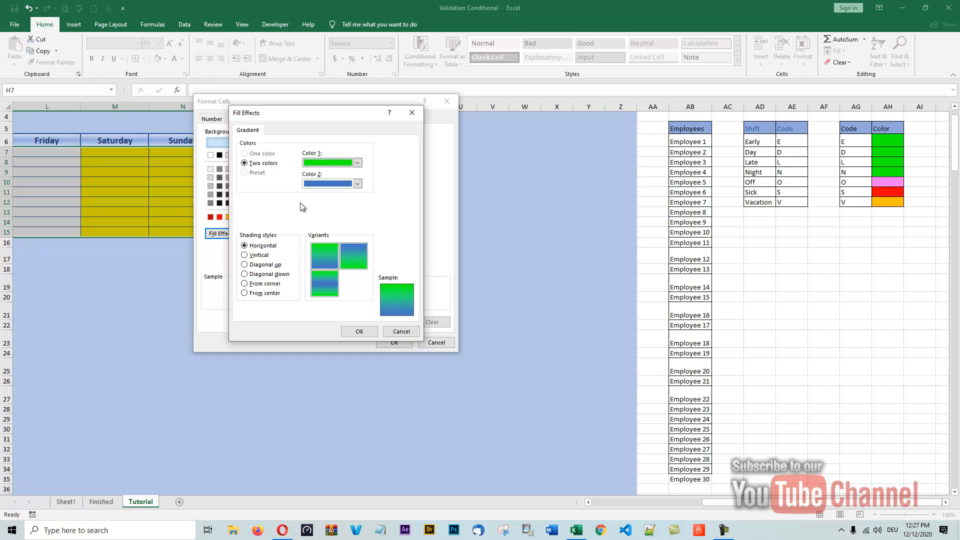
pyautogui.click(358, 183)
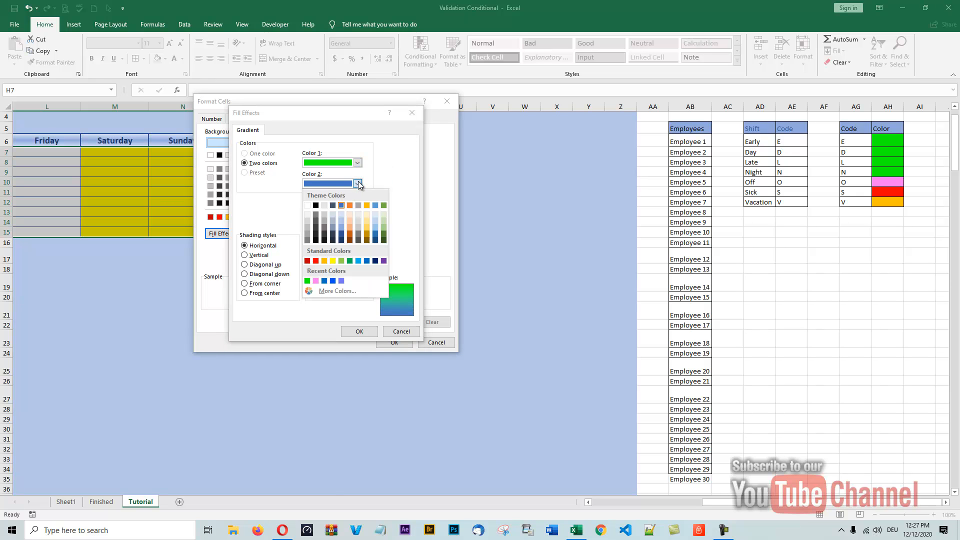
pyautogui.click(307, 281)
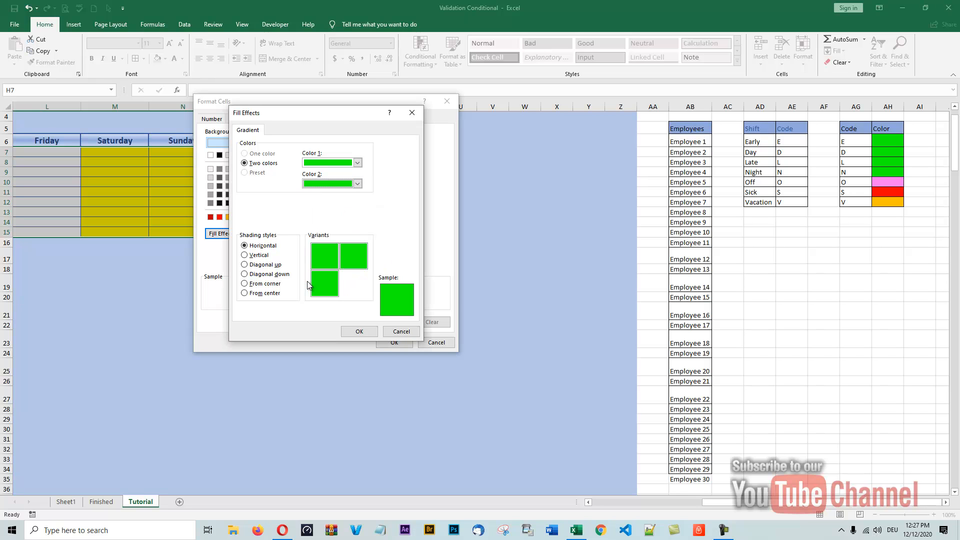
pyautogui.click(363, 331)
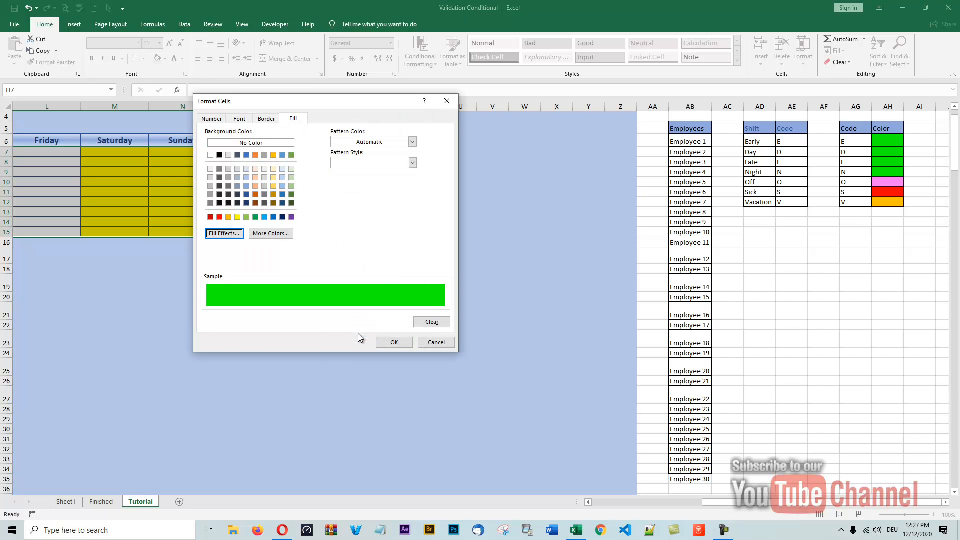
pyautogui.click(394, 342)
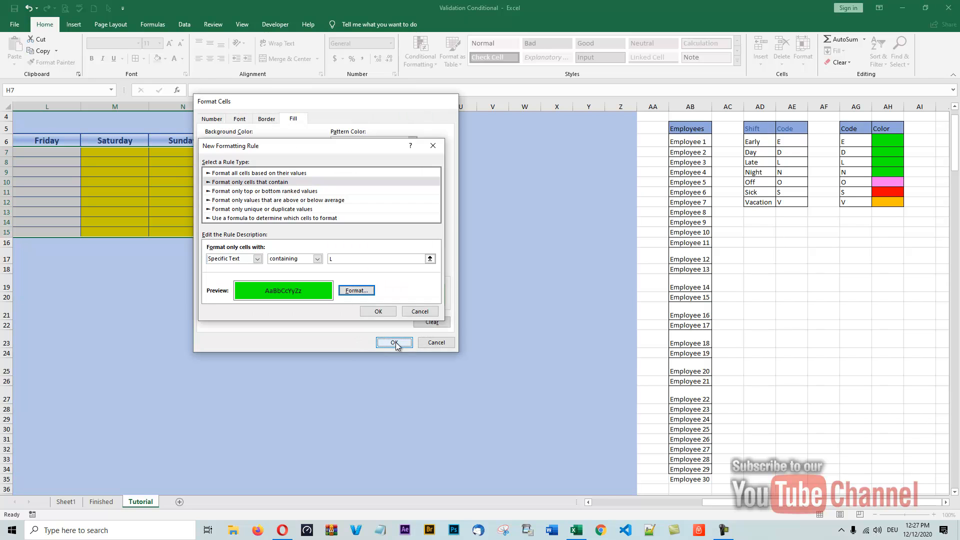
pyautogui.click(378, 312)
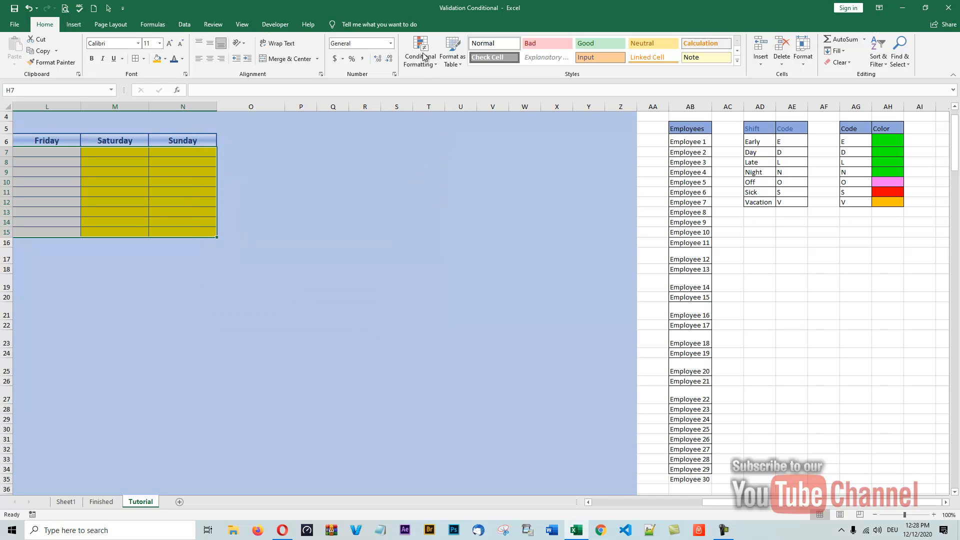
# - Create a "Format only cells that contain" rule for the same range with the condition Specific Text containing N
pyautogui.click(425, 67)
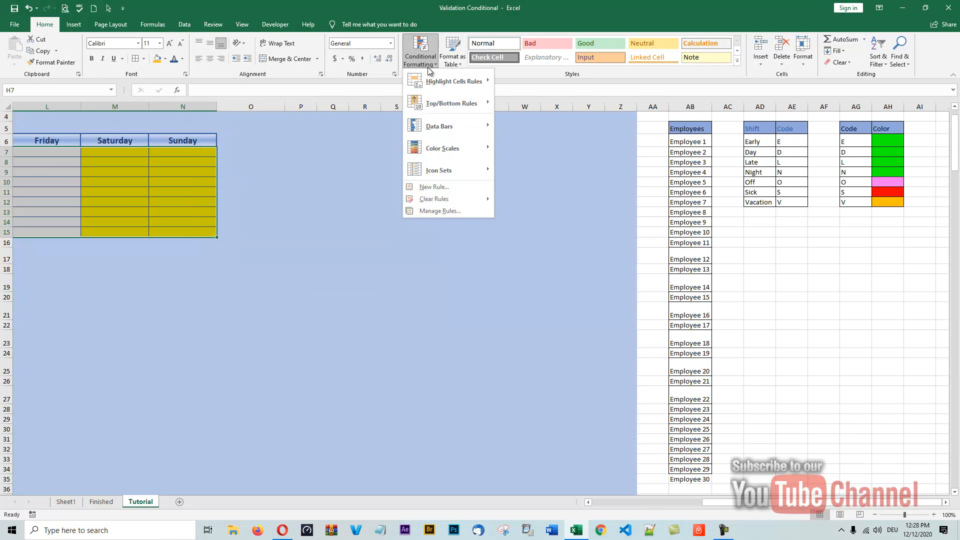
pyautogui.click(449, 188)
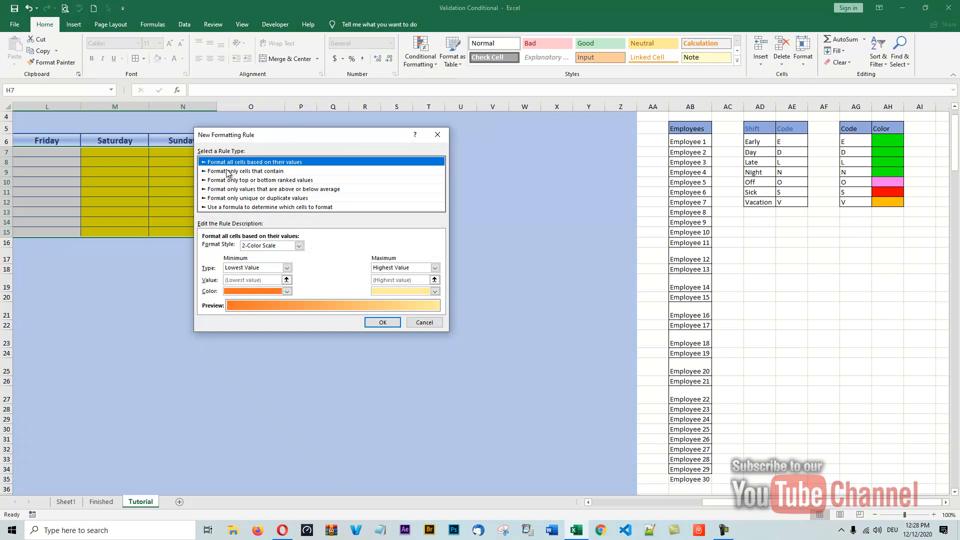
pyautogui.click(230, 171)
pyautogui.click(253, 247)
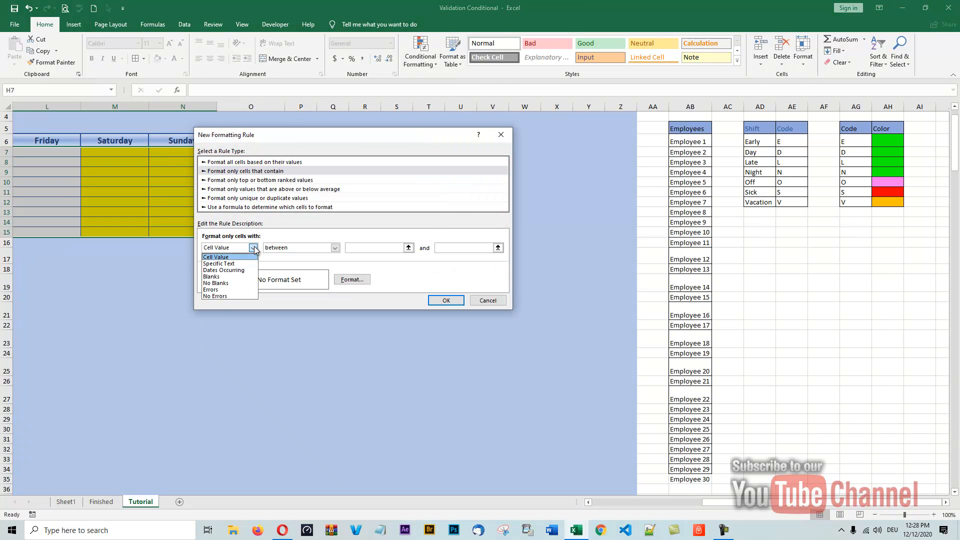
pyautogui.click(219, 263)
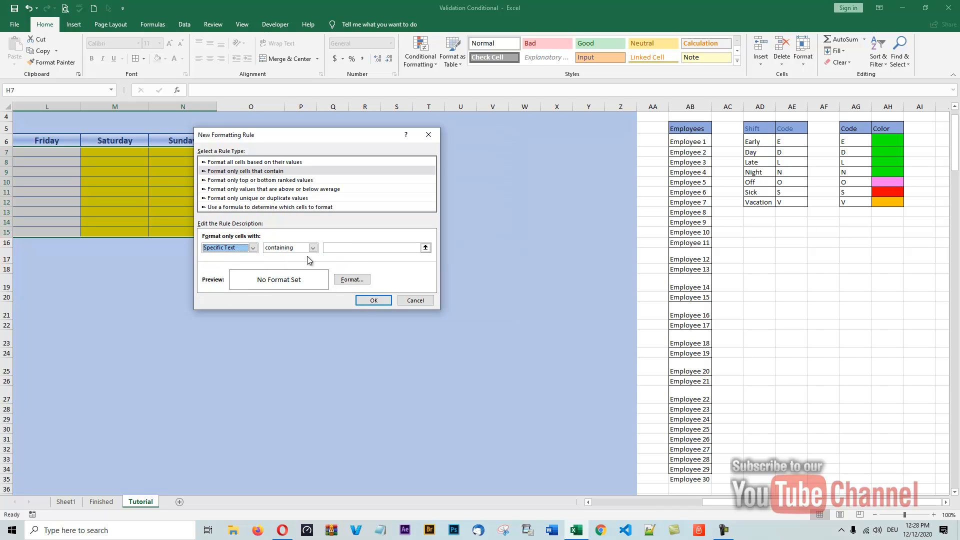
pyautogui.click(342, 248)
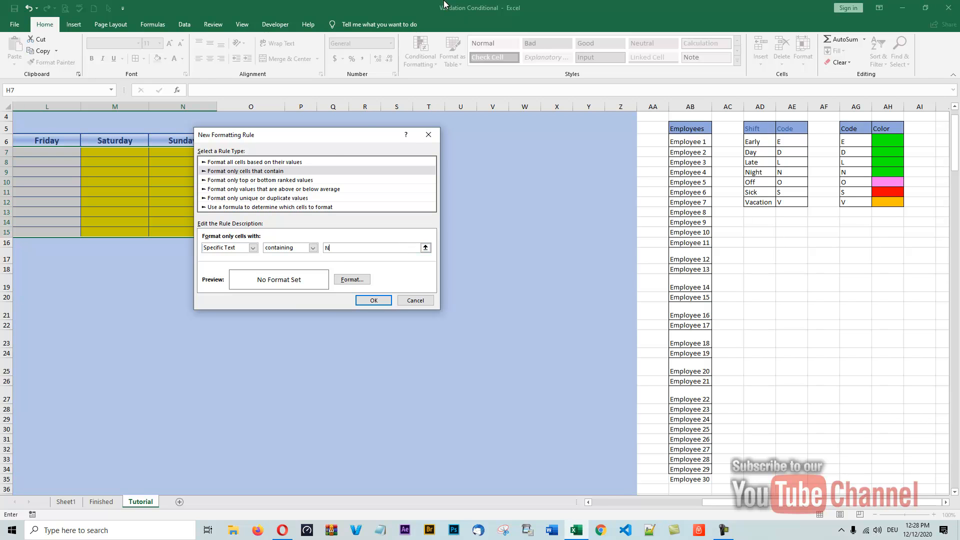
# - Give the N rule a two-color fill effect with both colors set to the recently used green and apply the rule
pyautogui.click(352, 279)
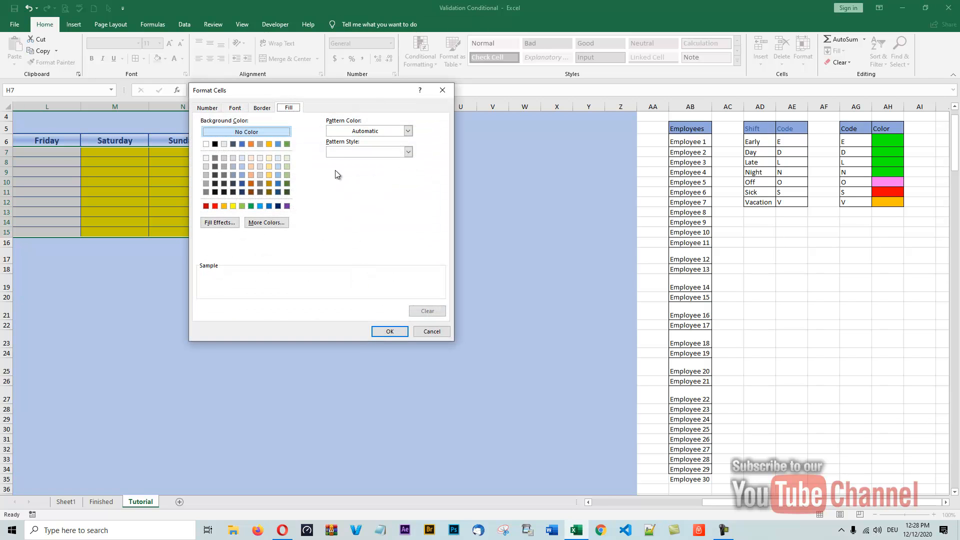
pyautogui.click(220, 222)
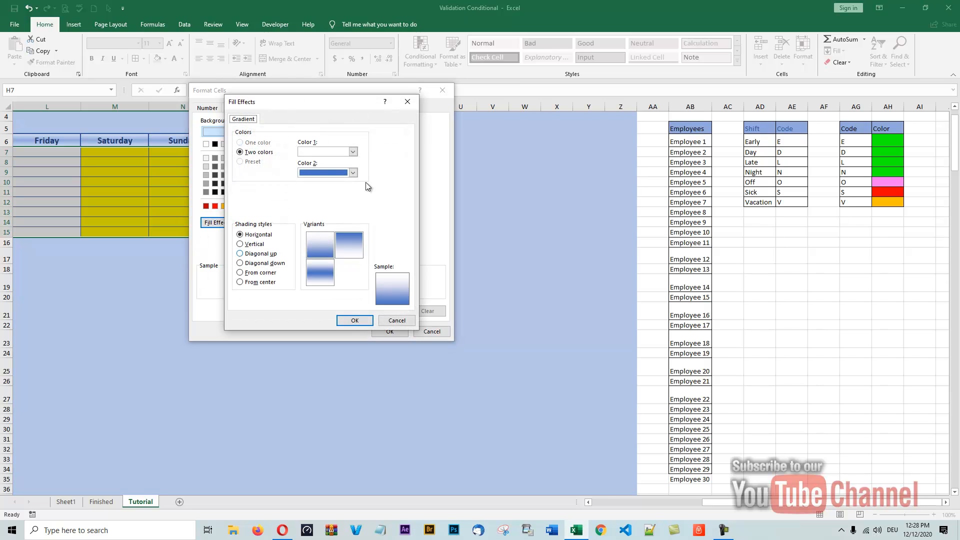
pyautogui.click(353, 152)
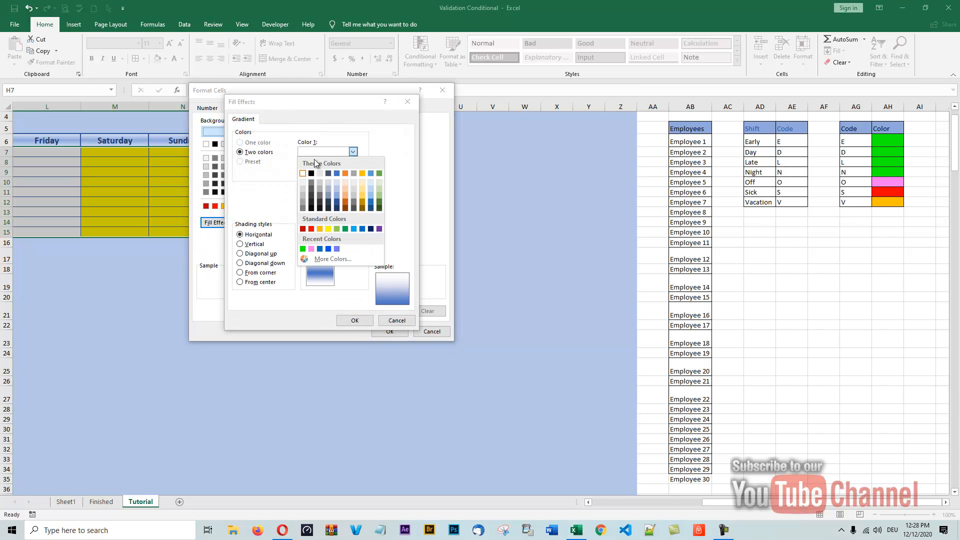
pyautogui.click(303, 248)
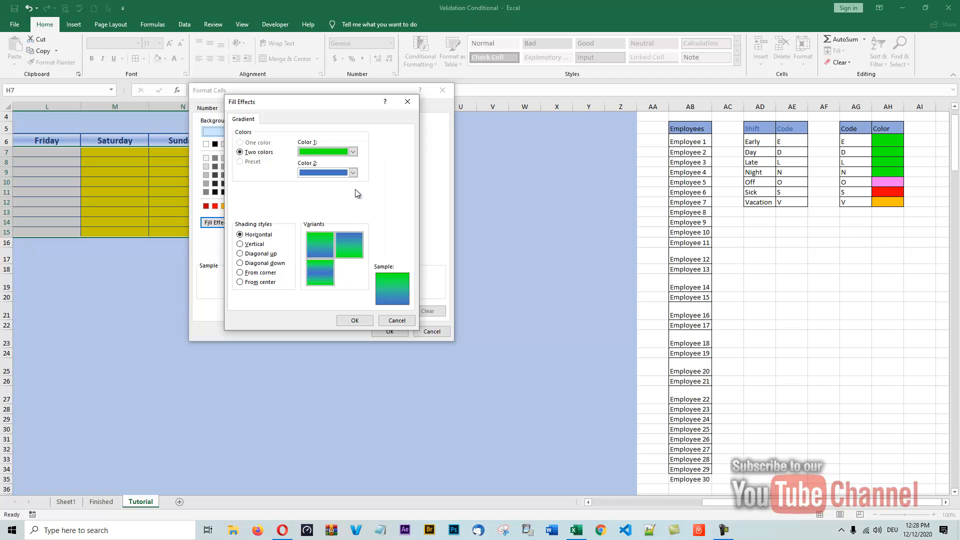
pyautogui.click(353, 173)
pyautogui.click(303, 269)
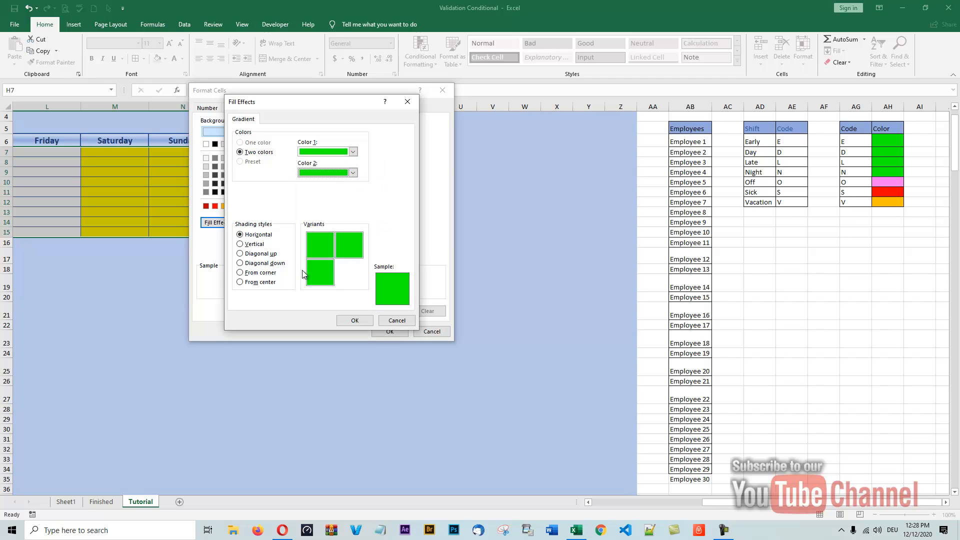
pyautogui.click(355, 321)
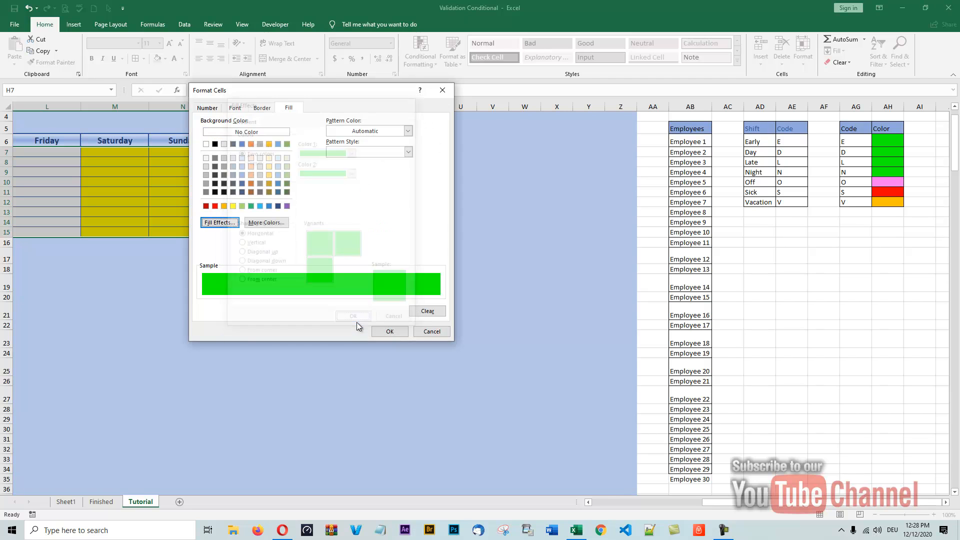
pyautogui.click(390, 332)
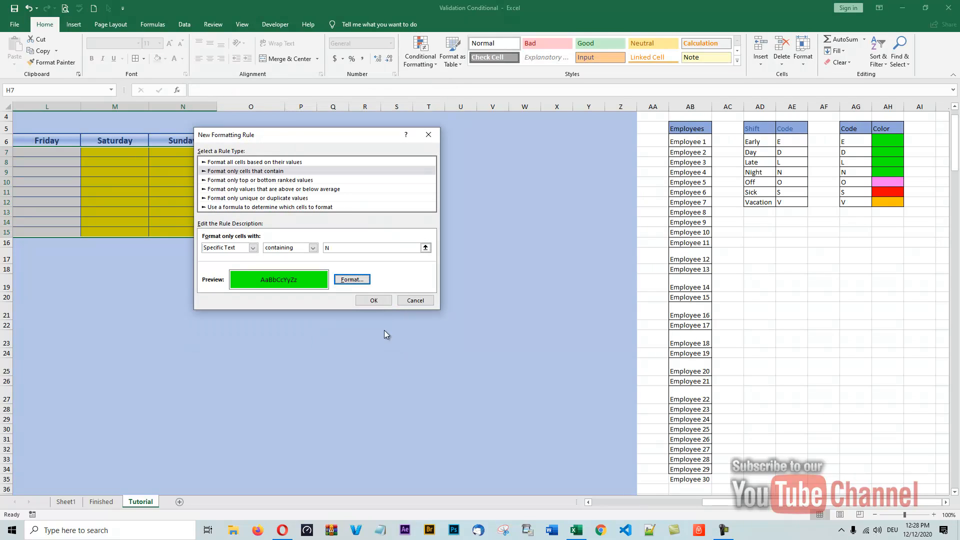
pyautogui.click(375, 302)
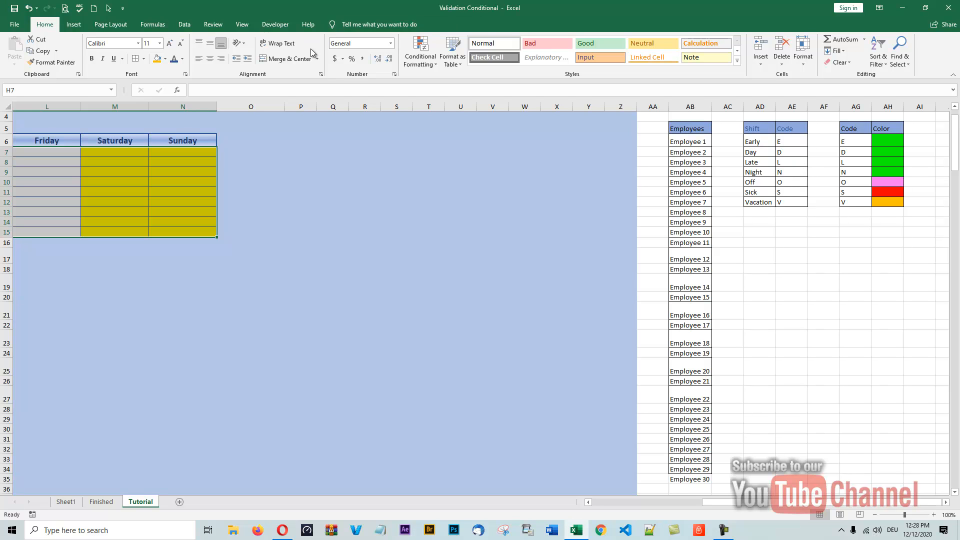
# - Review the conditional formatting rules of the current selection in the Conditional Formatting Rules Manager
pyautogui.click(415, 64)
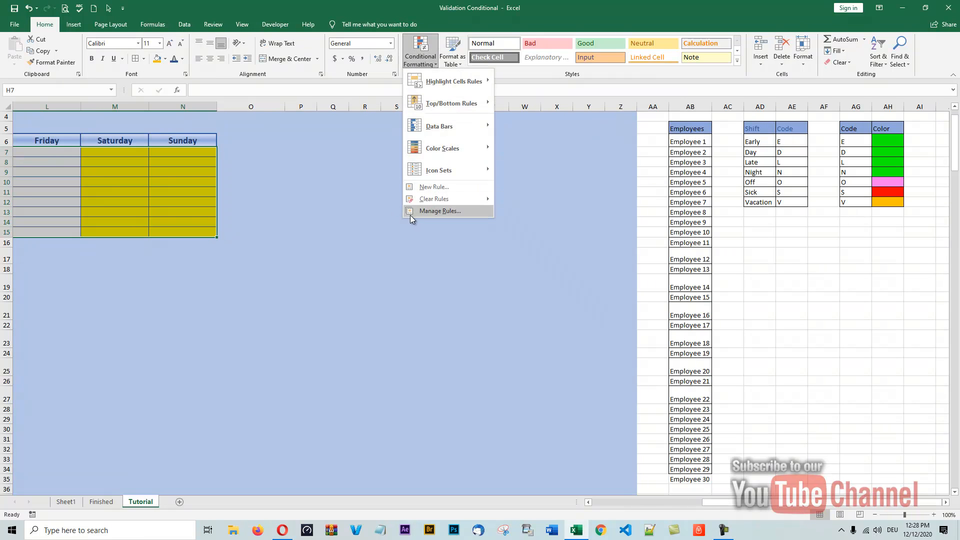
pyautogui.click(439, 211)
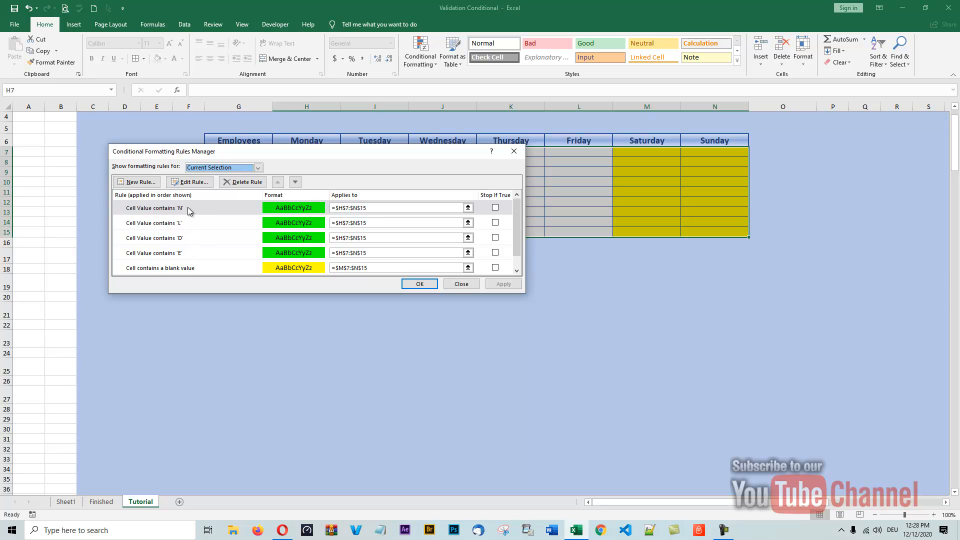
pyautogui.click(136, 182)
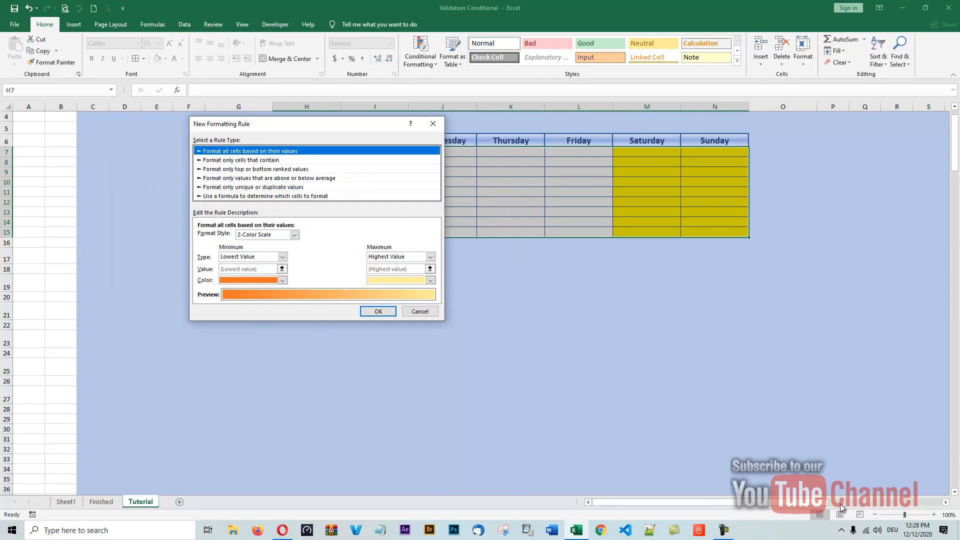
pyautogui.click(230, 160)
pyautogui.click(249, 237)
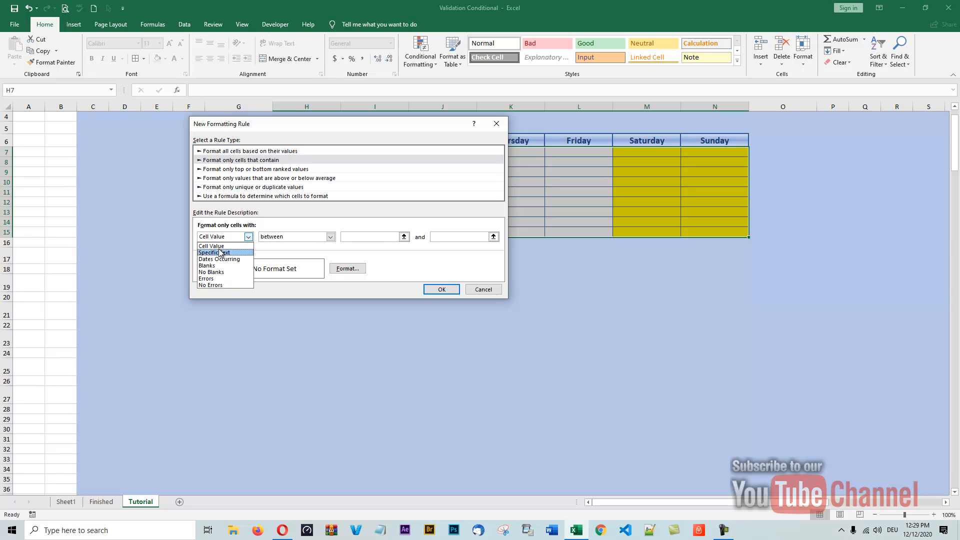
pyautogui.click(220, 253)
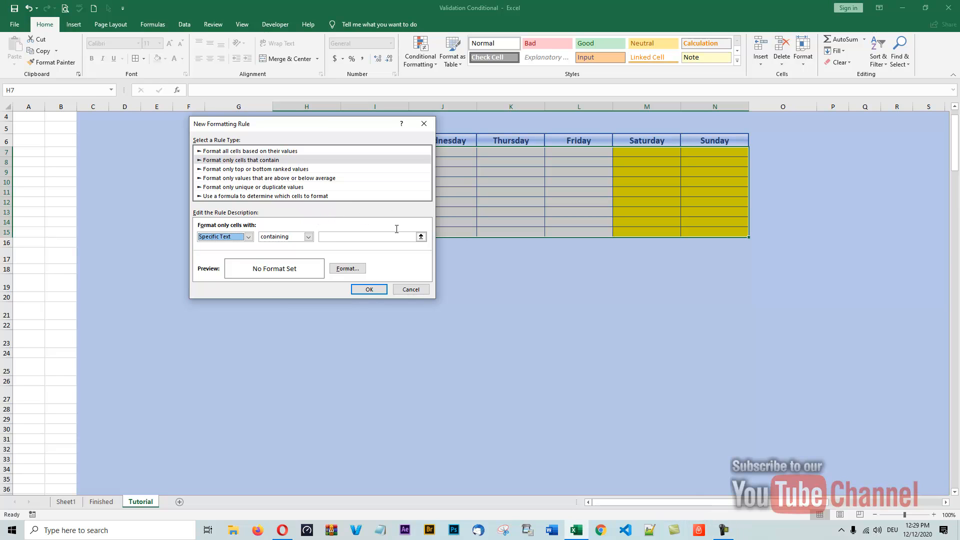
pyautogui.click(413, 290)
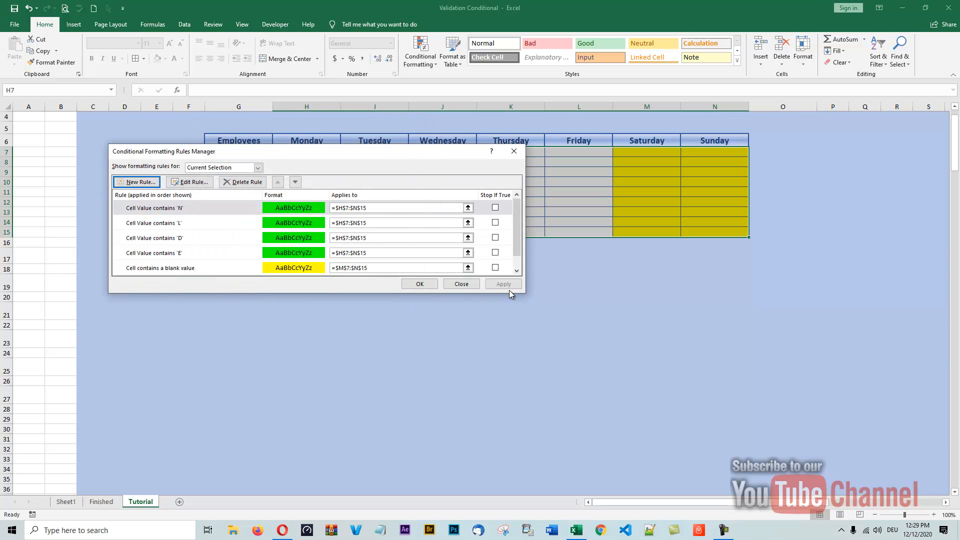
pyautogui.click(461, 283)
pyautogui.moveTo(741, 502); pyautogui.dragTo(841, 493)
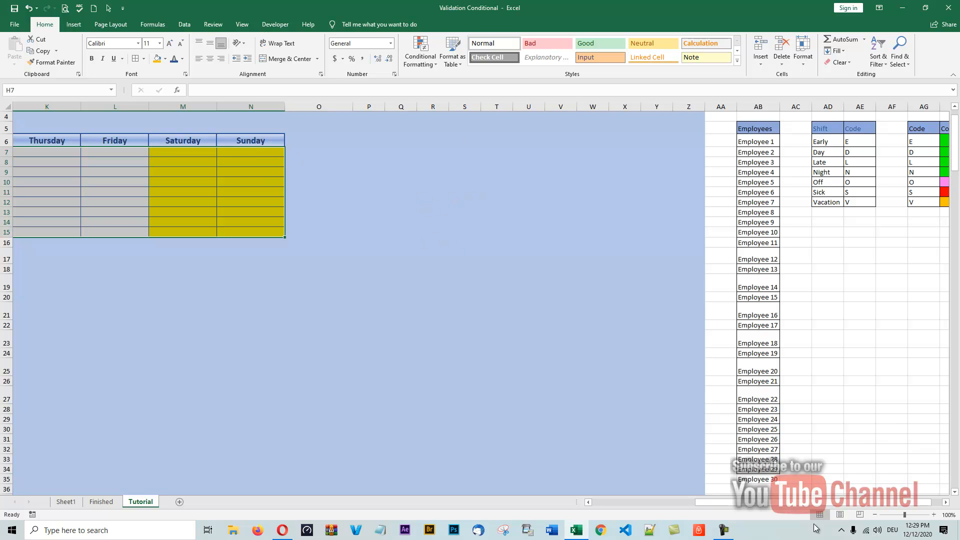
pyautogui.moveTo(795, 504); pyautogui.dragTo(812, 503)
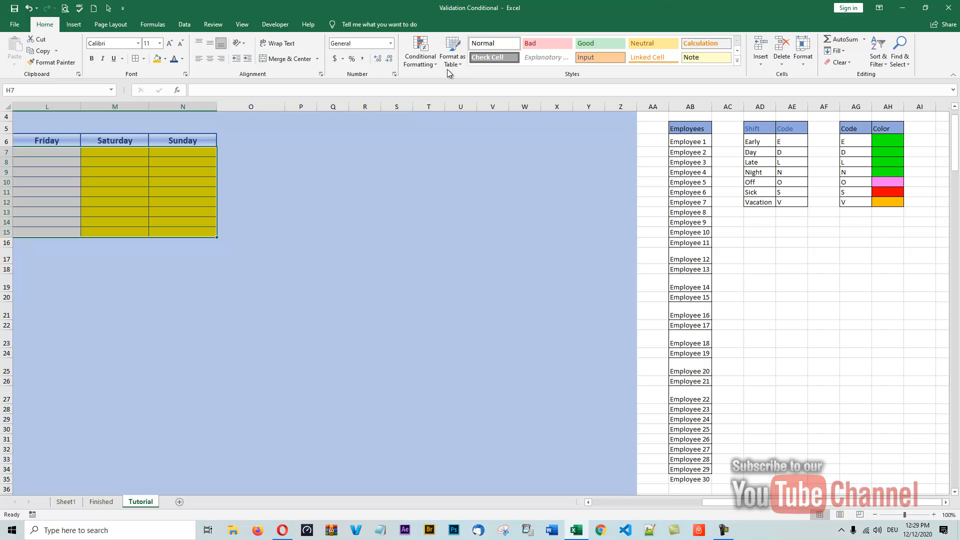
# - Check the E, D, L and N rules and the ranges they apply to in the Conditional Formatting Rules Manager
pyautogui.click(418, 61)
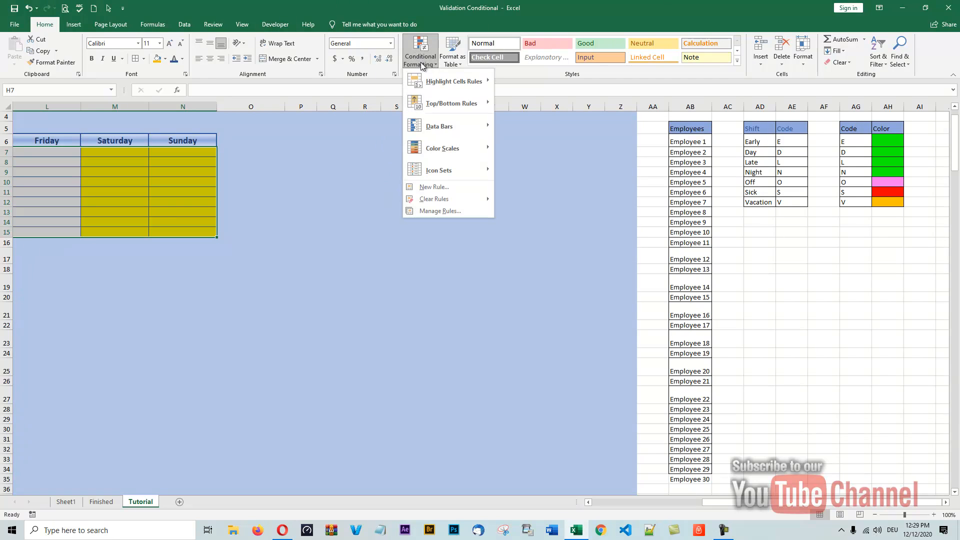
pyautogui.moveTo(429, 85)
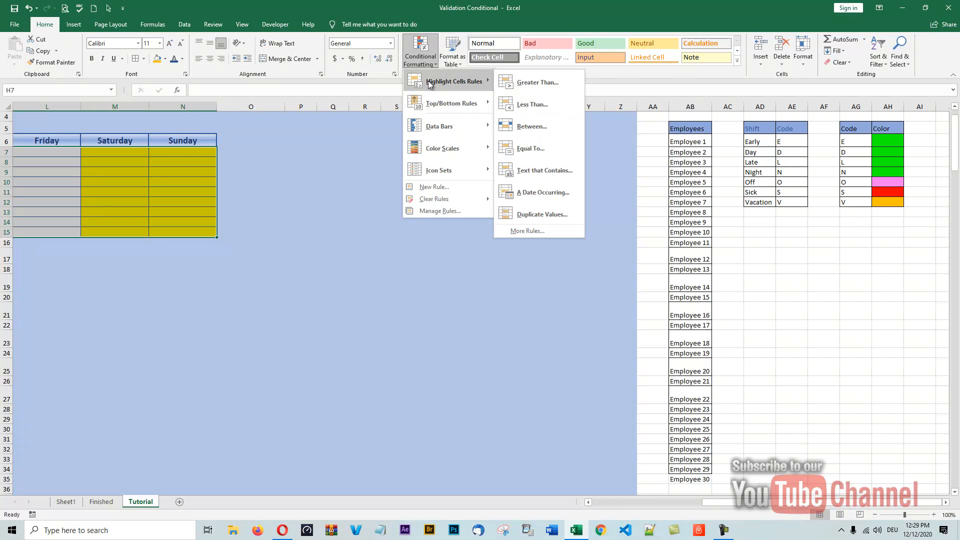
pyautogui.click(431, 212)
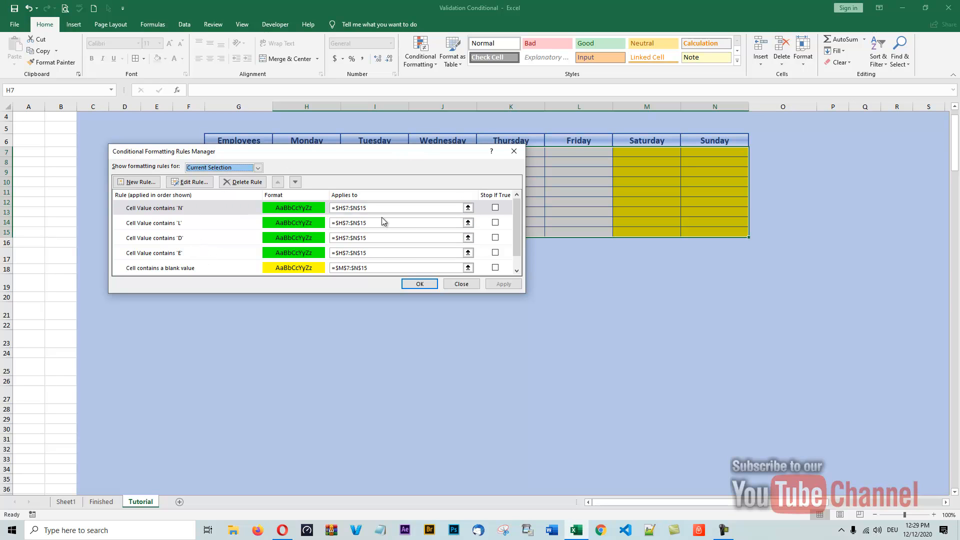
pyautogui.click(419, 283)
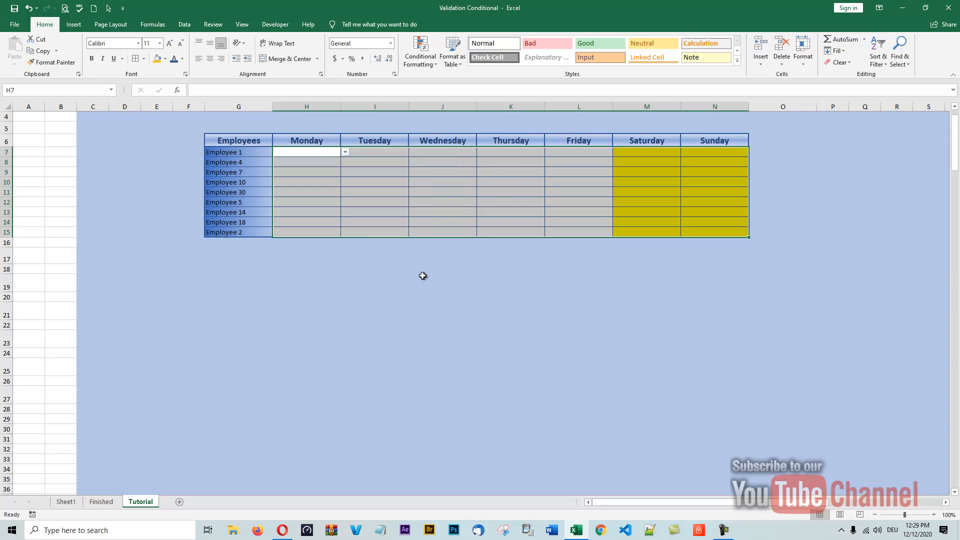
# - Create a "Format only cells that contain" rule with the condition Specific Text containing O and open its fill format settings
pyautogui.moveTo(767, 502); pyautogui.dragTo(878, 502)
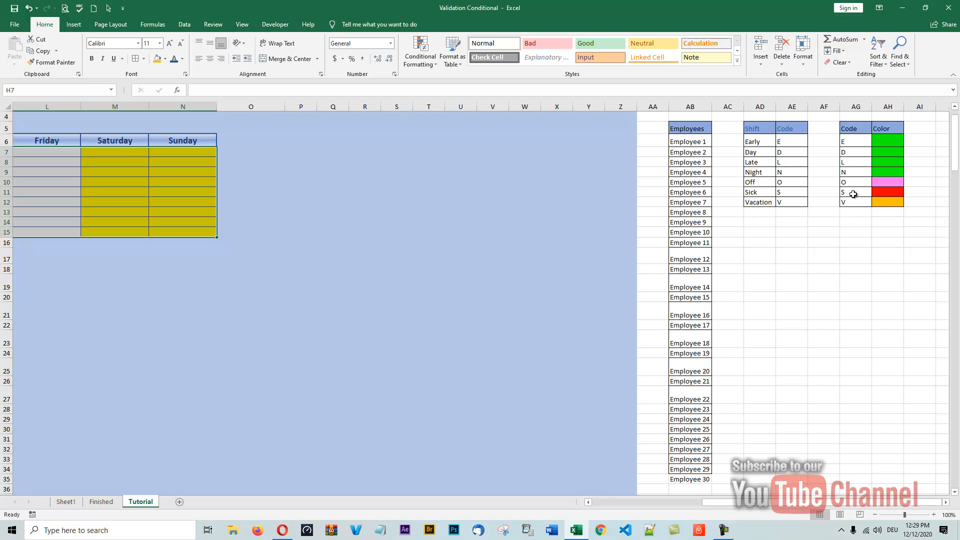
pyautogui.click(418, 70)
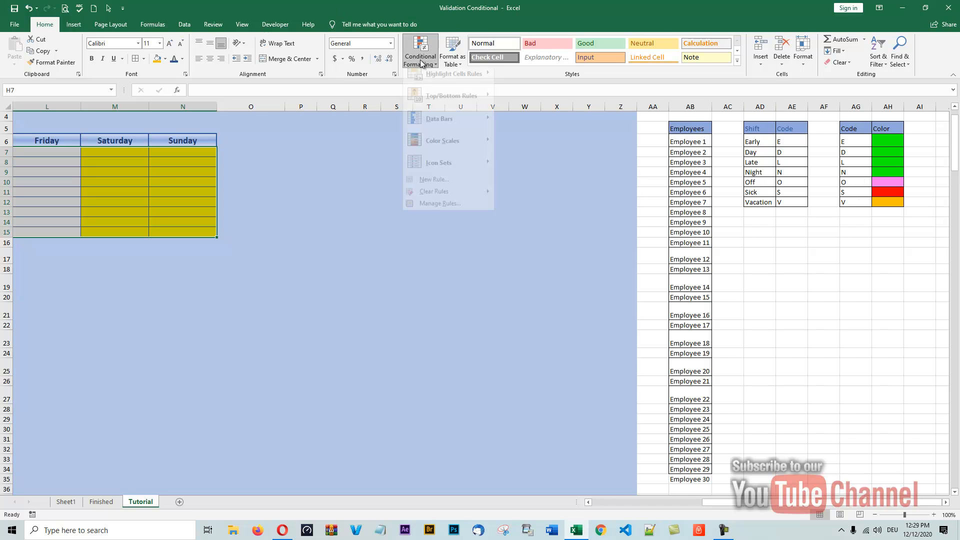
pyautogui.click(411, 186)
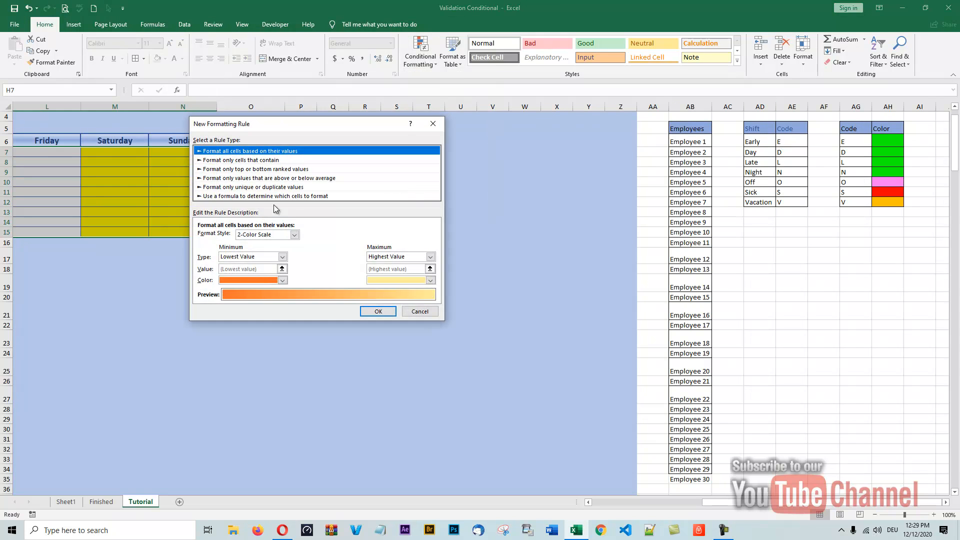
pyautogui.click(224, 161)
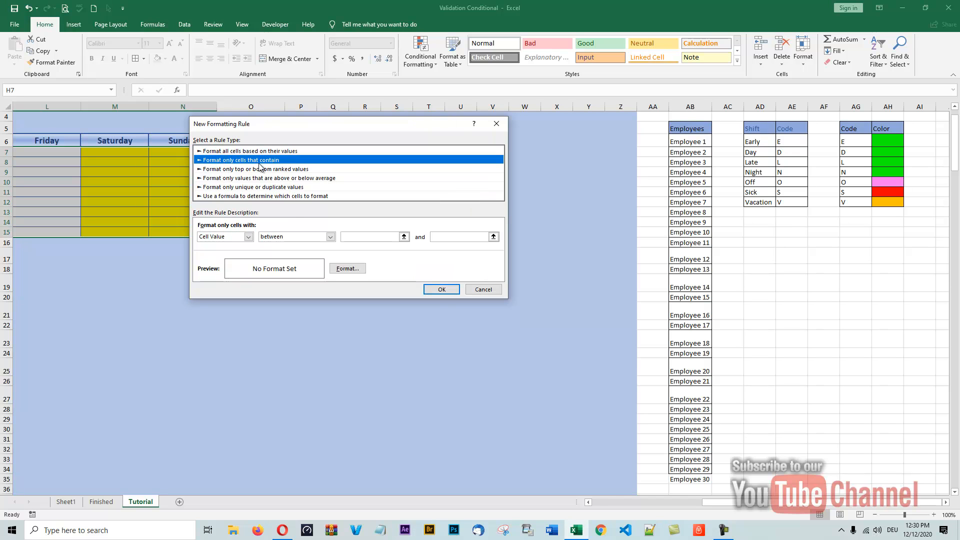
pyautogui.click(249, 237)
pyautogui.click(223, 253)
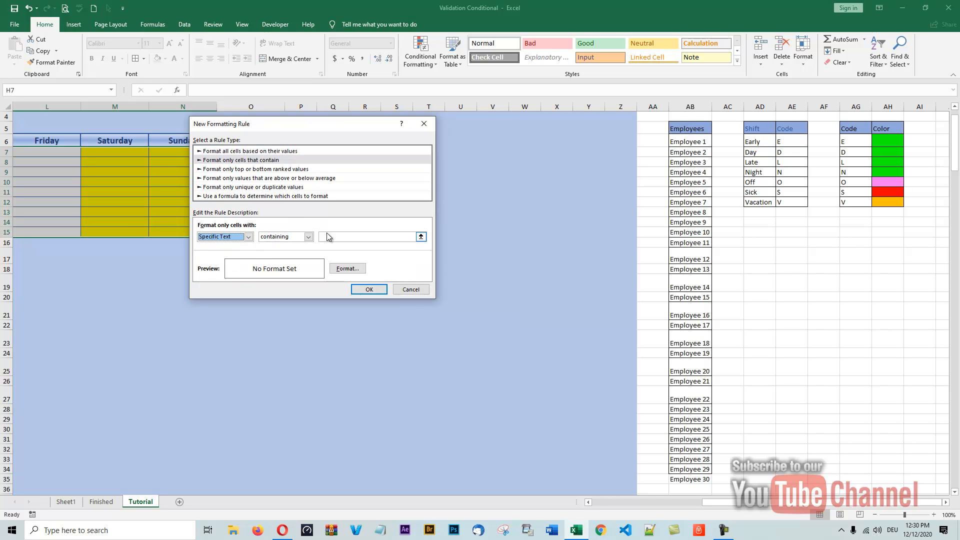
pyautogui.click(330, 237)
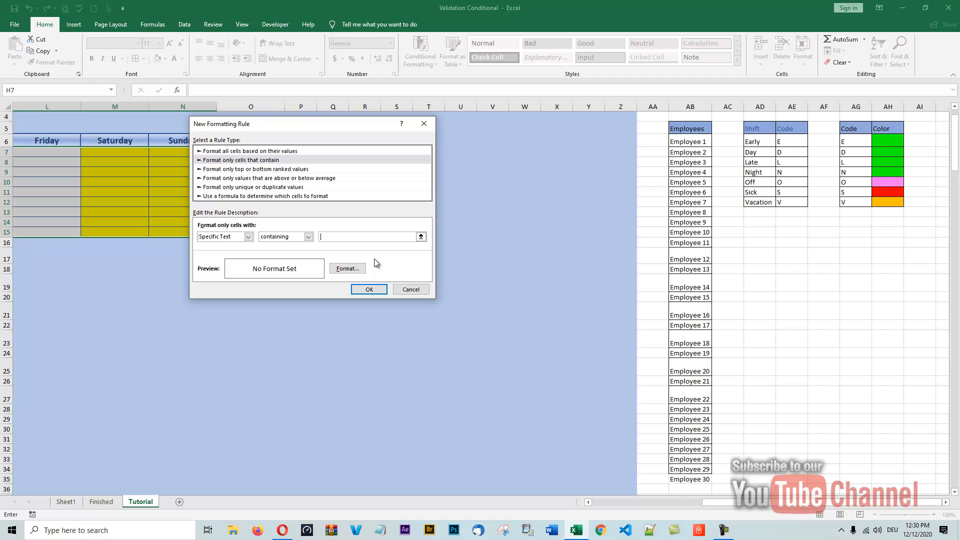
pyautogui.write('O')
pyautogui.click(347, 269)
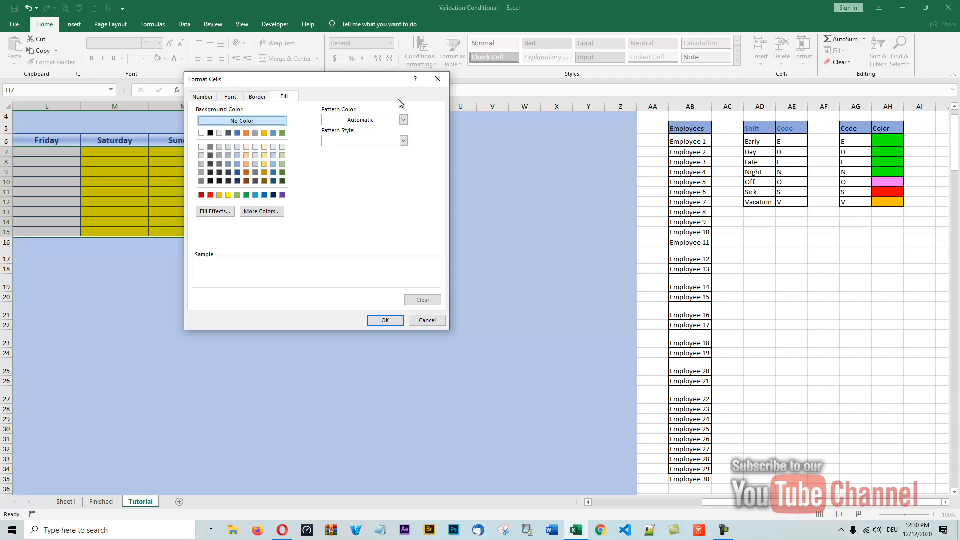
pyautogui.click(261, 213)
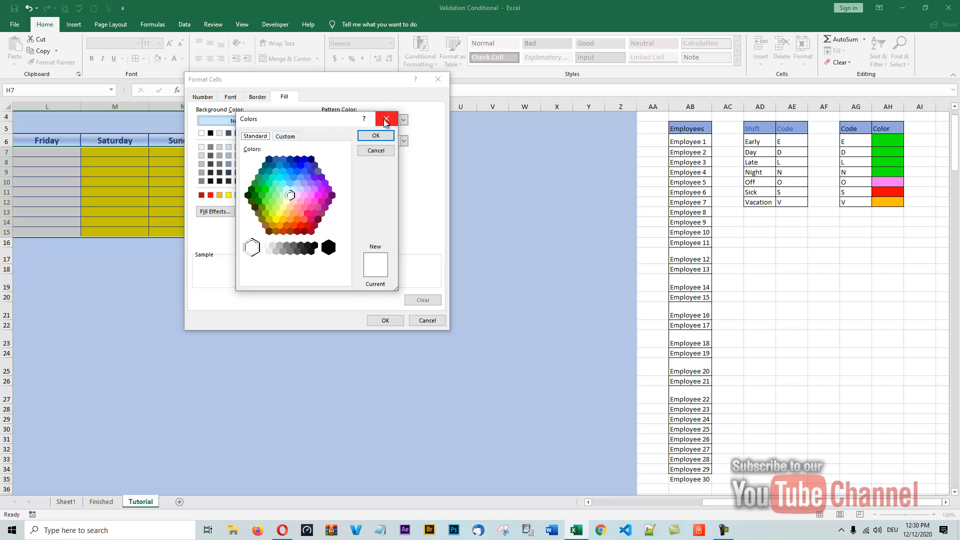
pyautogui.click(281, 136)
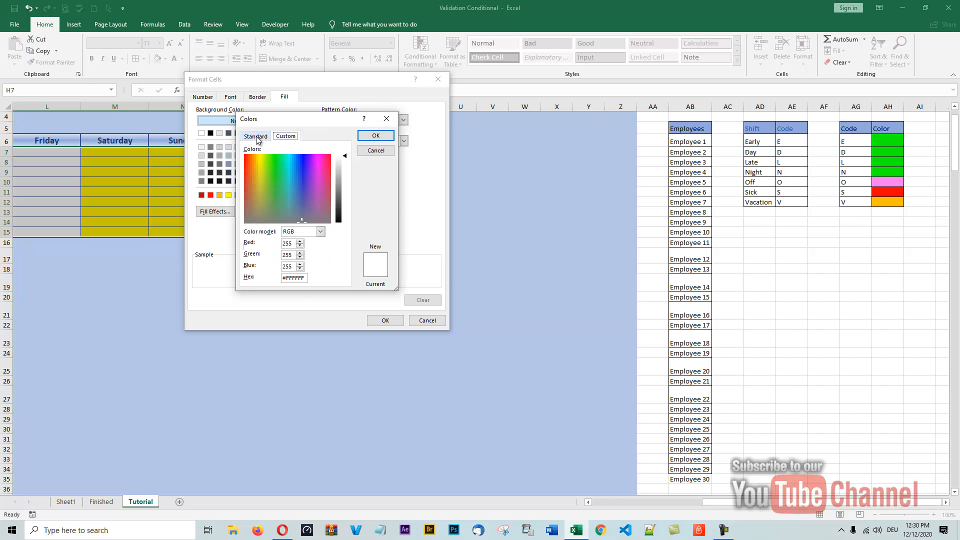
pyautogui.click(259, 138)
pyautogui.click(375, 151)
# - Give the O rule a two-color fill effect with both colors set to the recently used pink and apply the rule
pyautogui.click(213, 212)
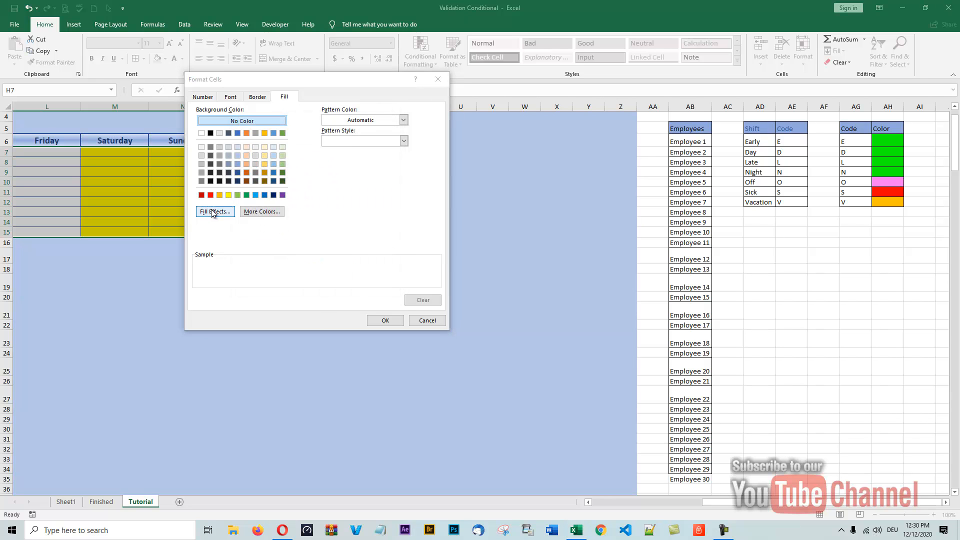
pyautogui.click(348, 142)
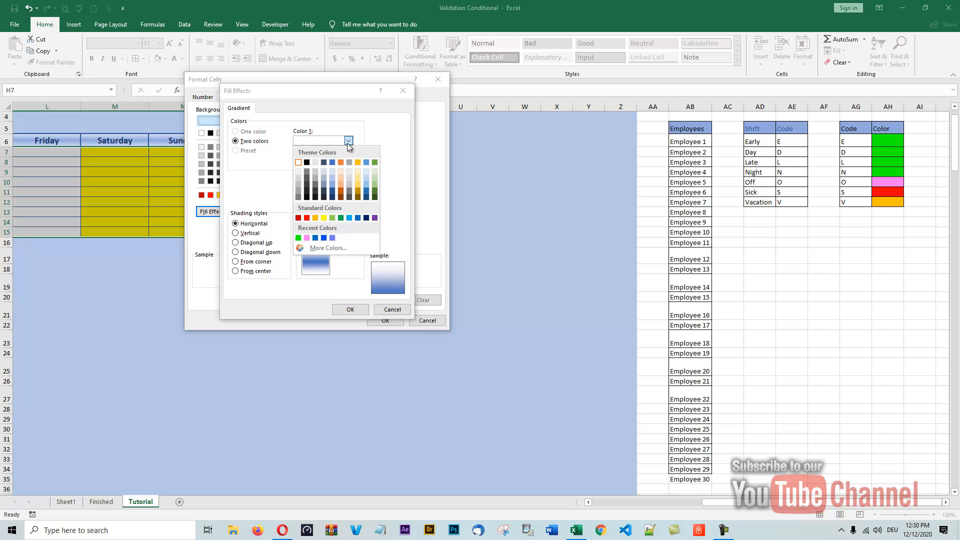
pyautogui.click(306, 237)
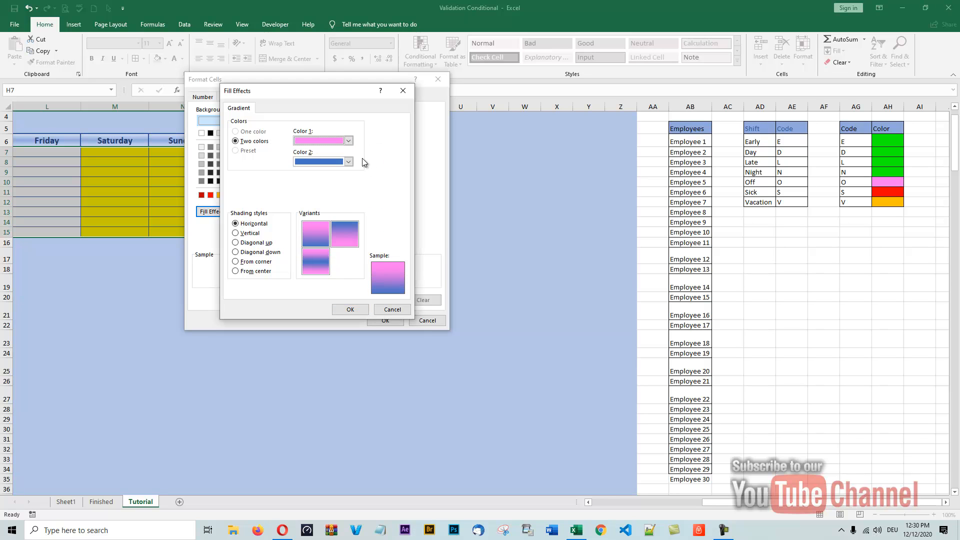
pyautogui.click(348, 162)
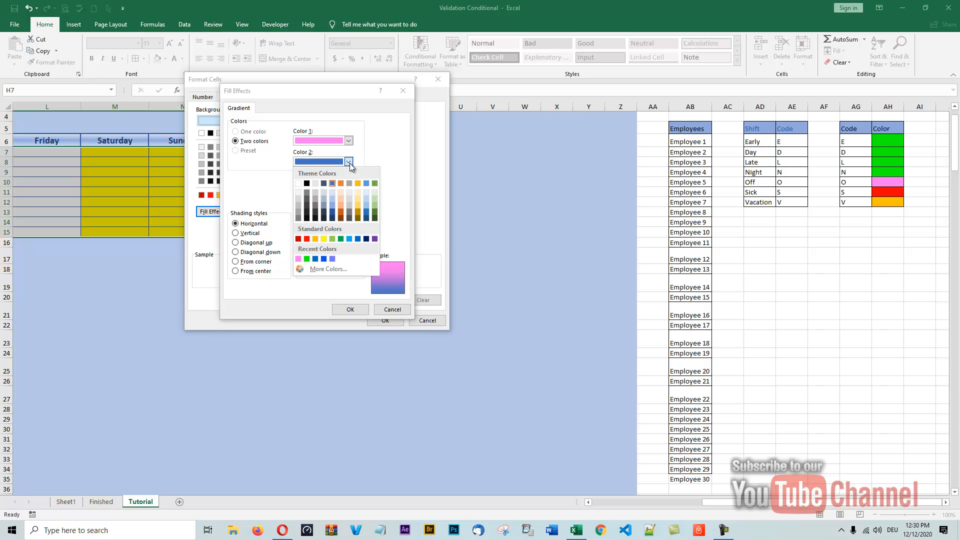
pyautogui.click(299, 259)
pyautogui.click(350, 309)
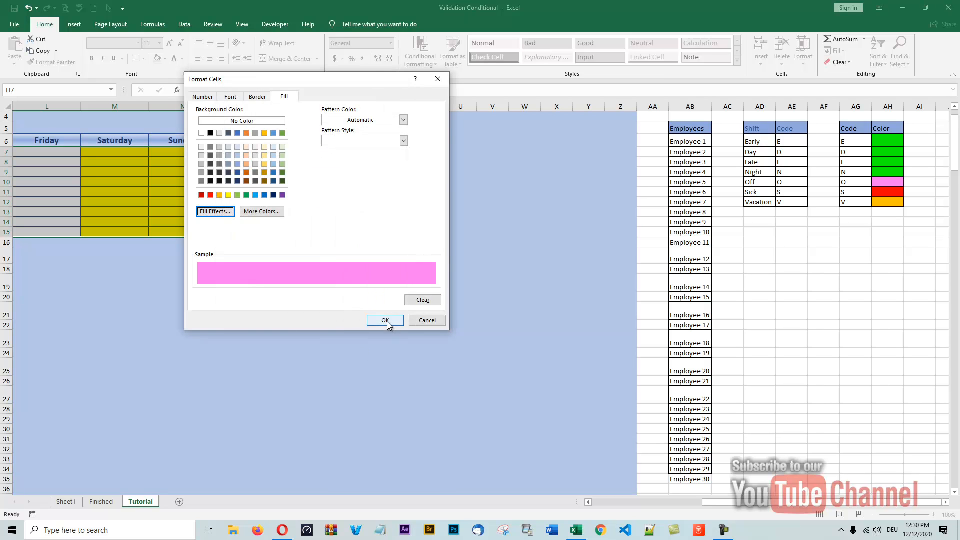
pyautogui.click(385, 321)
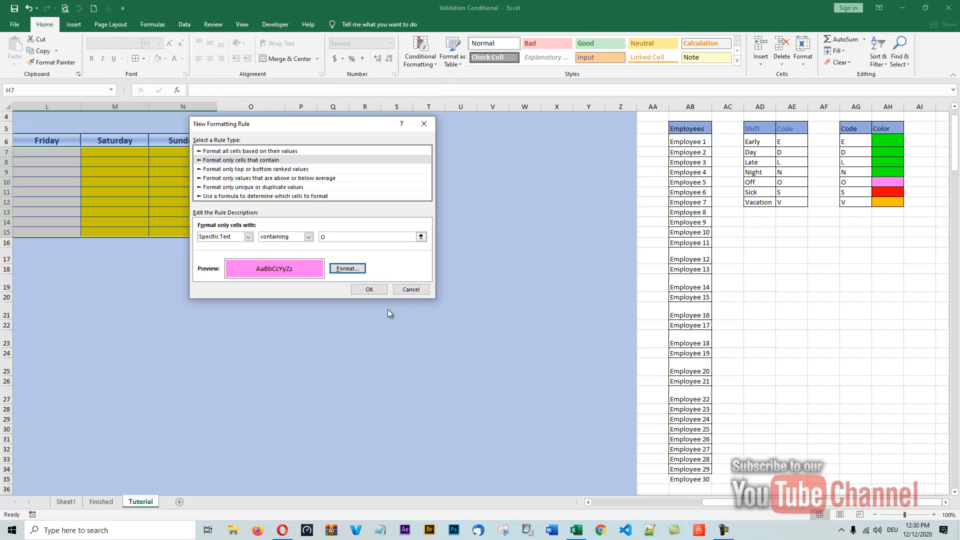
pyautogui.click(369, 290)
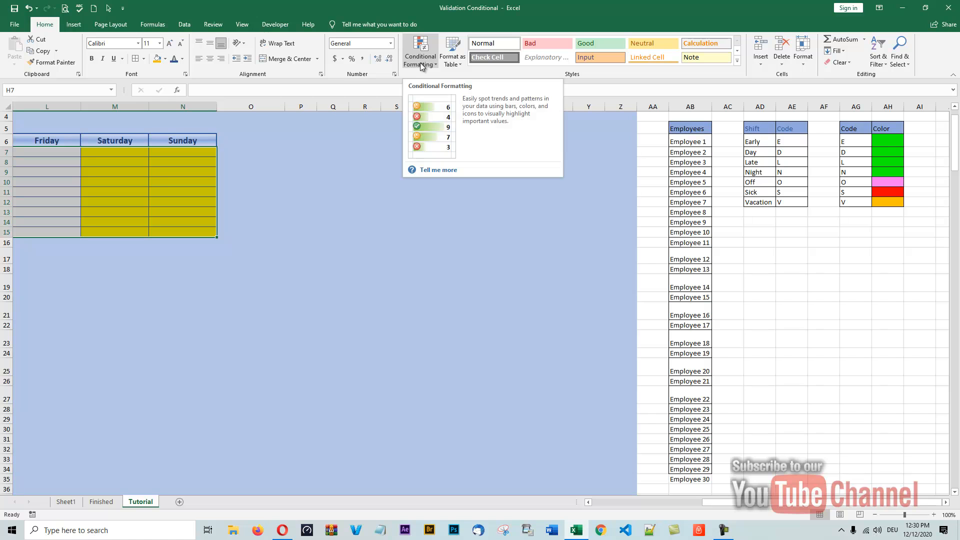
# - Create a "Format only cells that contain" rule for the same range with the condition Specific Text containing S
pyautogui.click(420, 62)
pyautogui.click(425, 188)
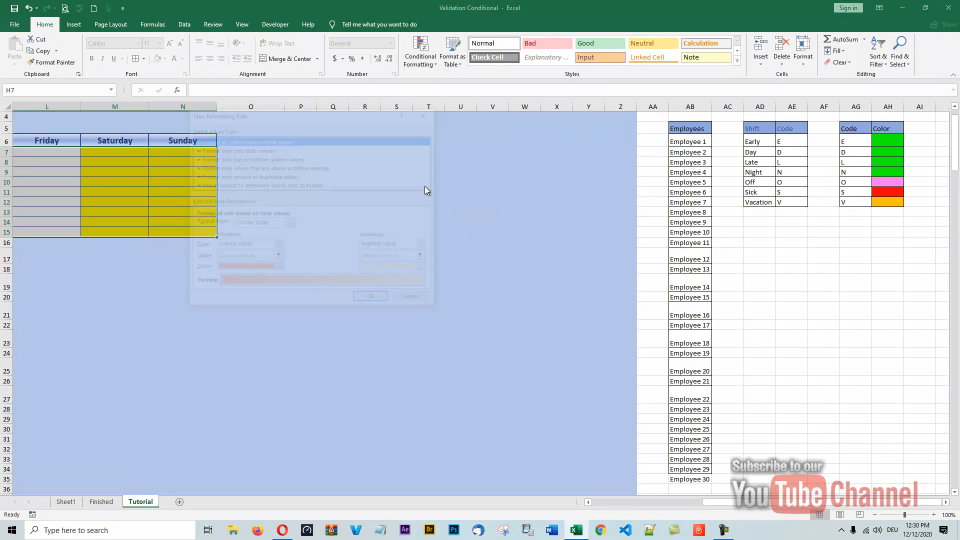
pyautogui.click(216, 148)
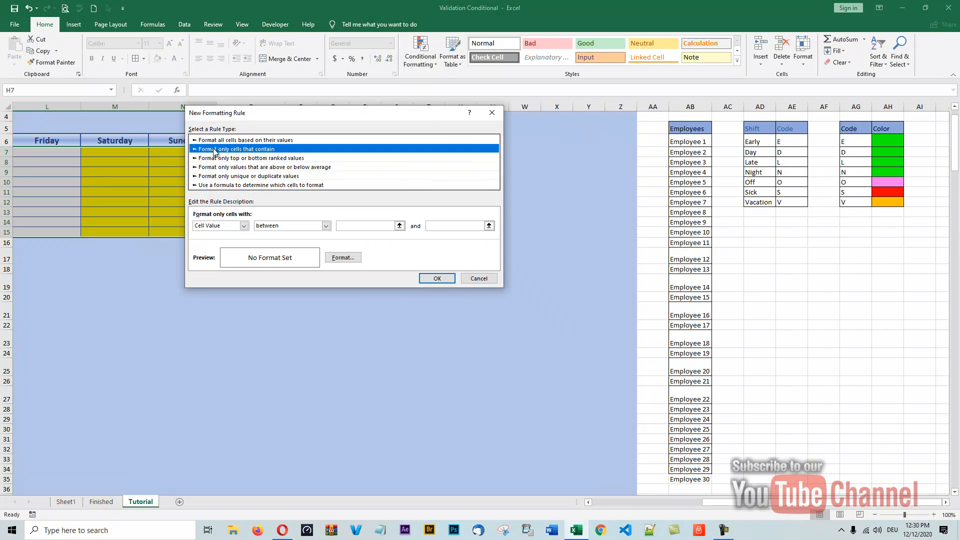
pyautogui.click(244, 226)
pyautogui.click(210, 241)
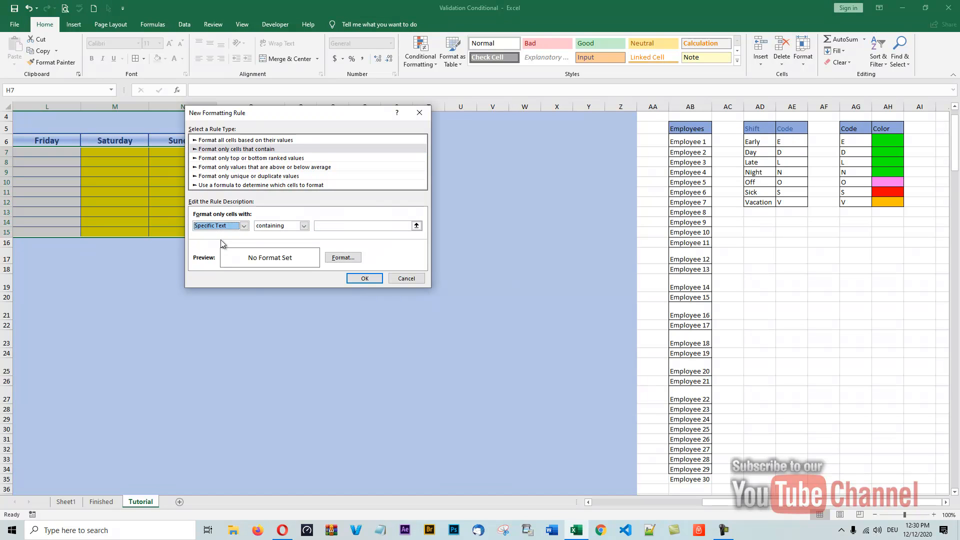
pyautogui.click(335, 223)
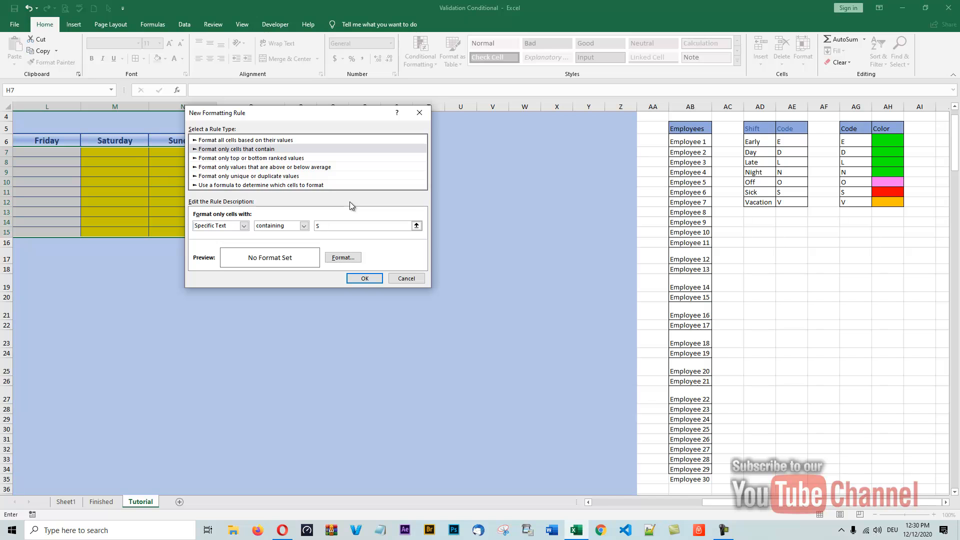
# - Give the S rule a solid fill in the standard red and apply the rule
pyautogui.click(343, 257)
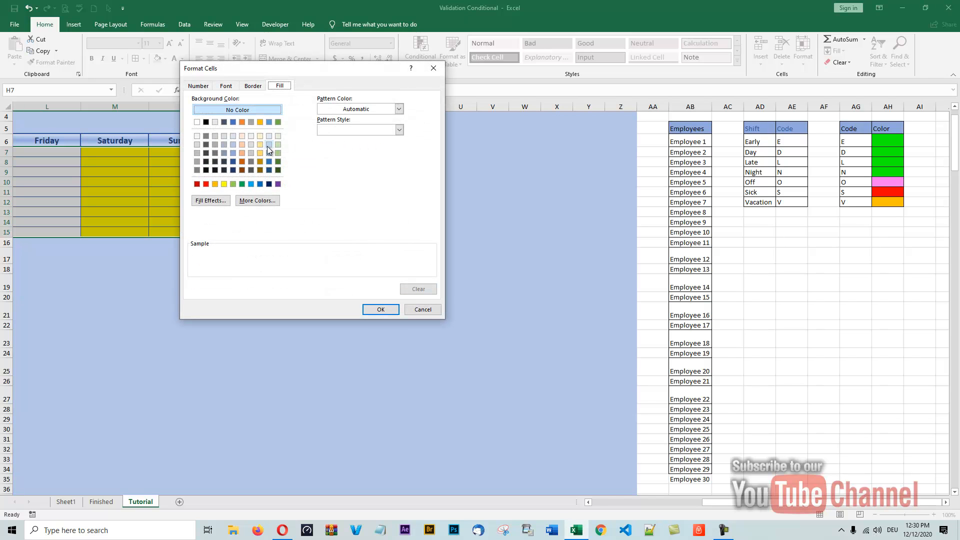
pyautogui.click(206, 184)
pyautogui.click(375, 310)
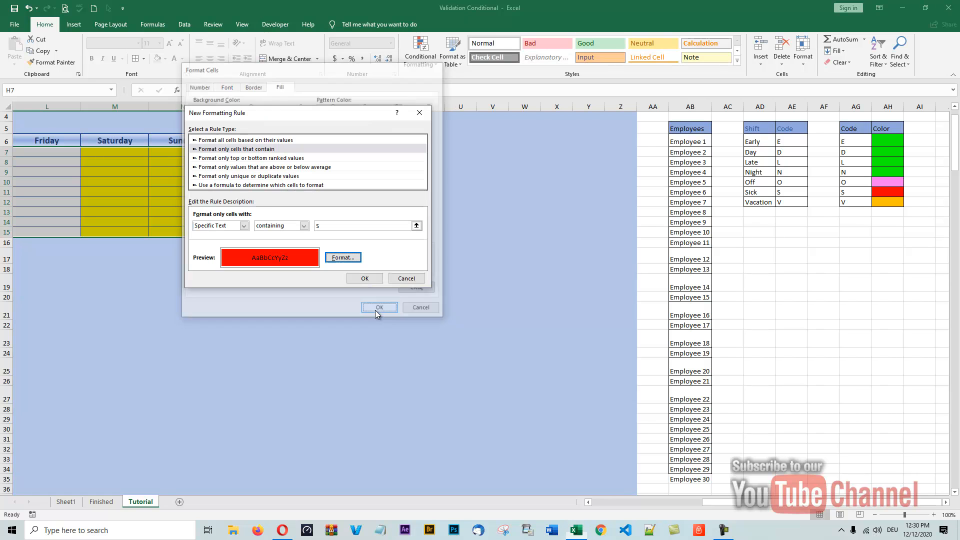
pyautogui.click(363, 280)
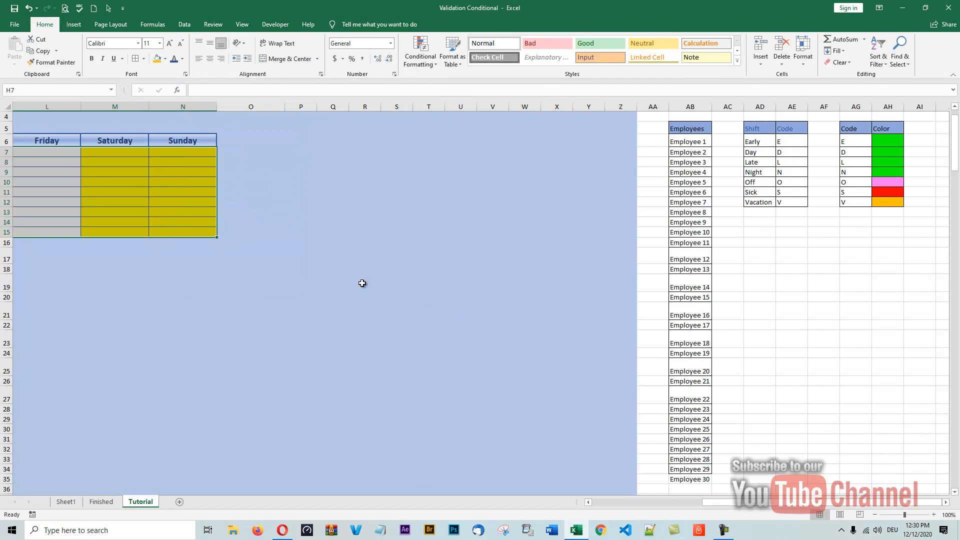
# - Create a "Format only cells that contain" rule for the same range with the condition Specific Text containing V
pyautogui.click(421, 58)
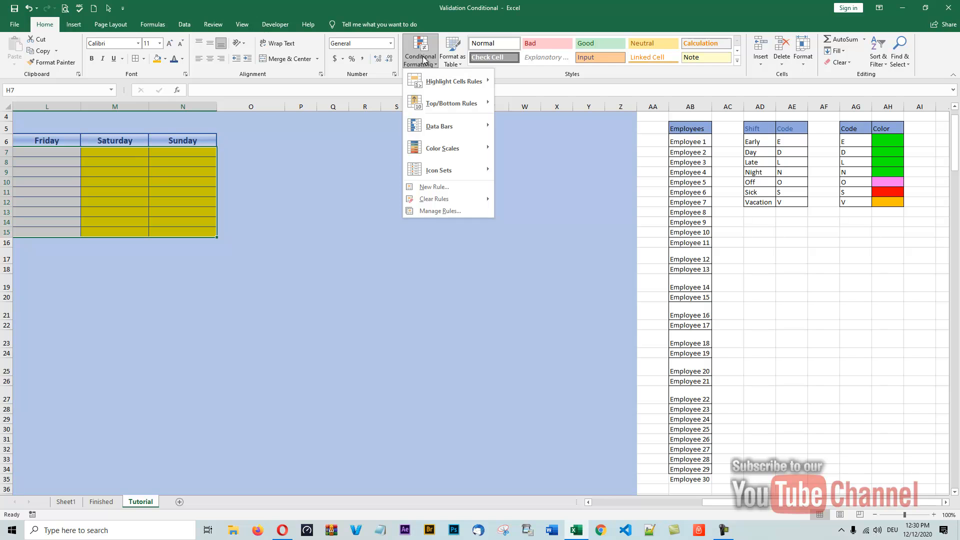
pyautogui.click(416, 188)
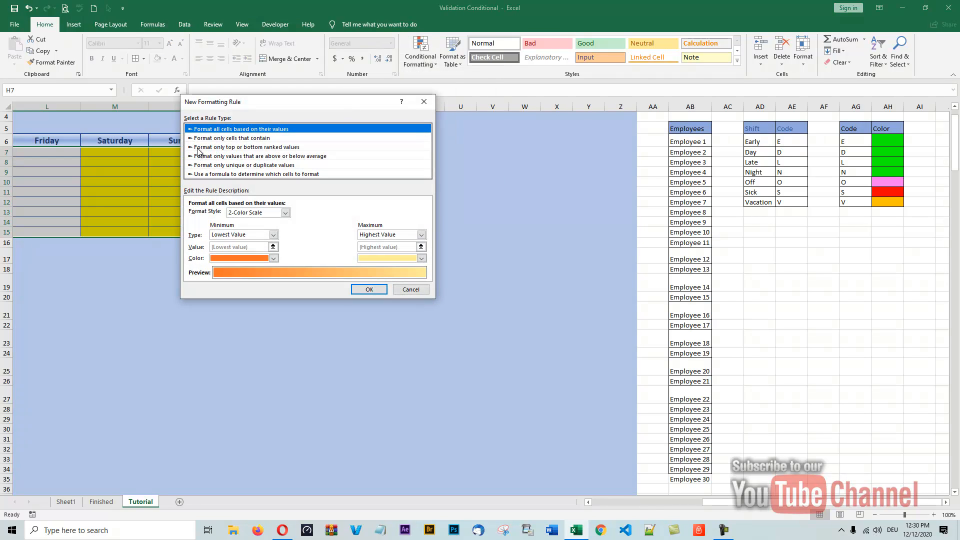
pyautogui.click(216, 138)
pyautogui.click(239, 215)
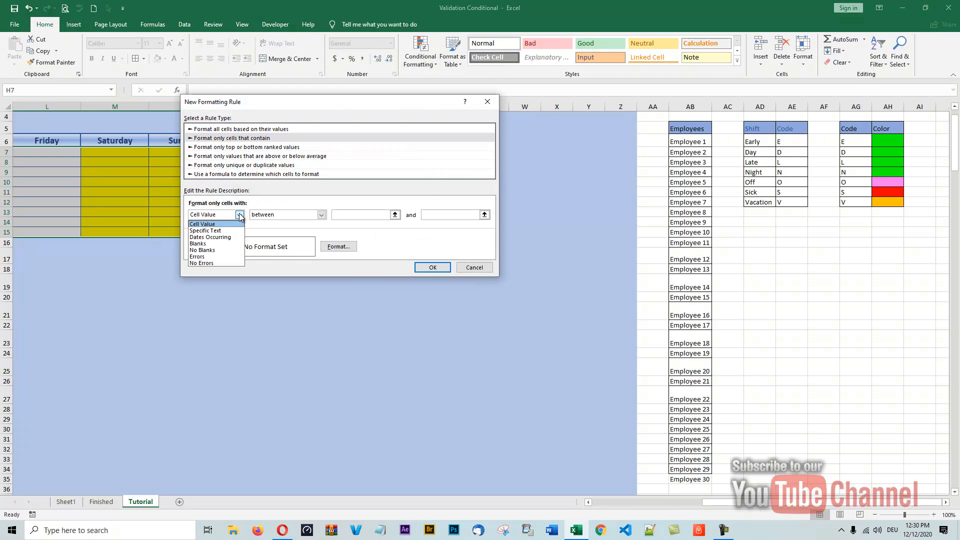
pyautogui.click(205, 230)
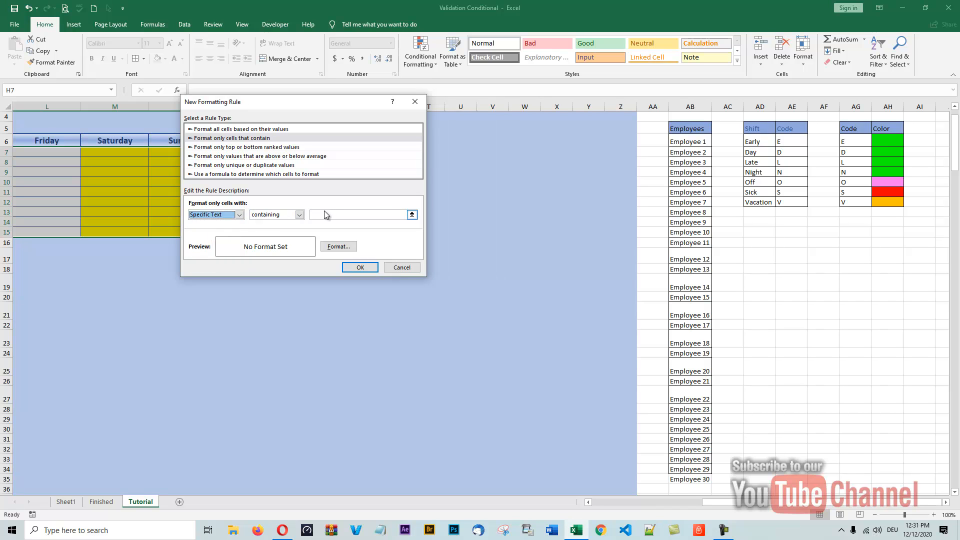
pyautogui.click(325, 213)
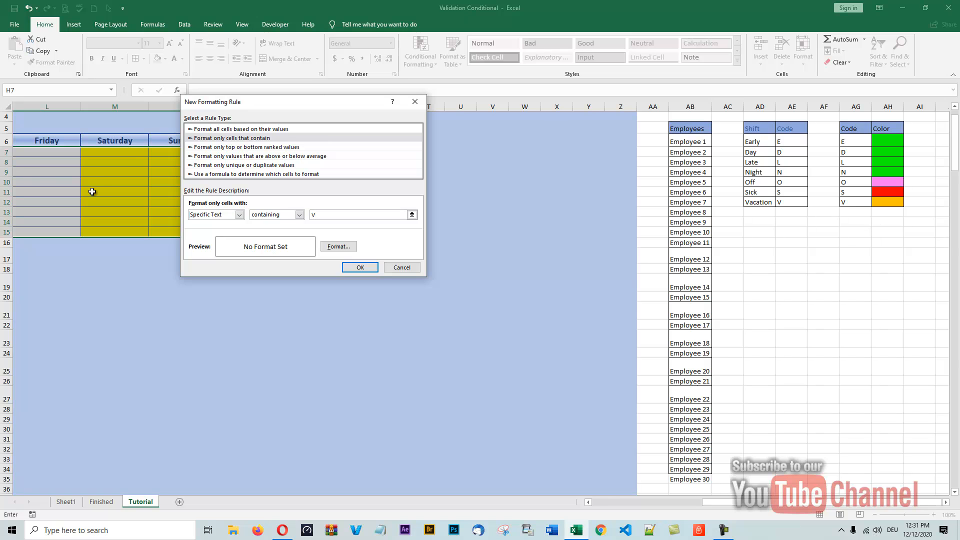
# - Give the V rule a solid fill in the standard orange and apply the rule
pyautogui.click(327, 247)
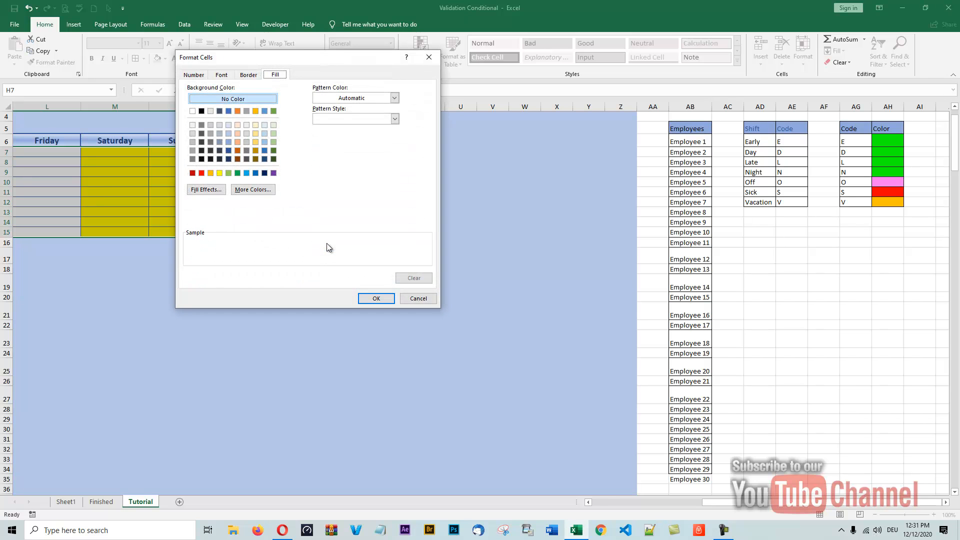
pyautogui.click(209, 173)
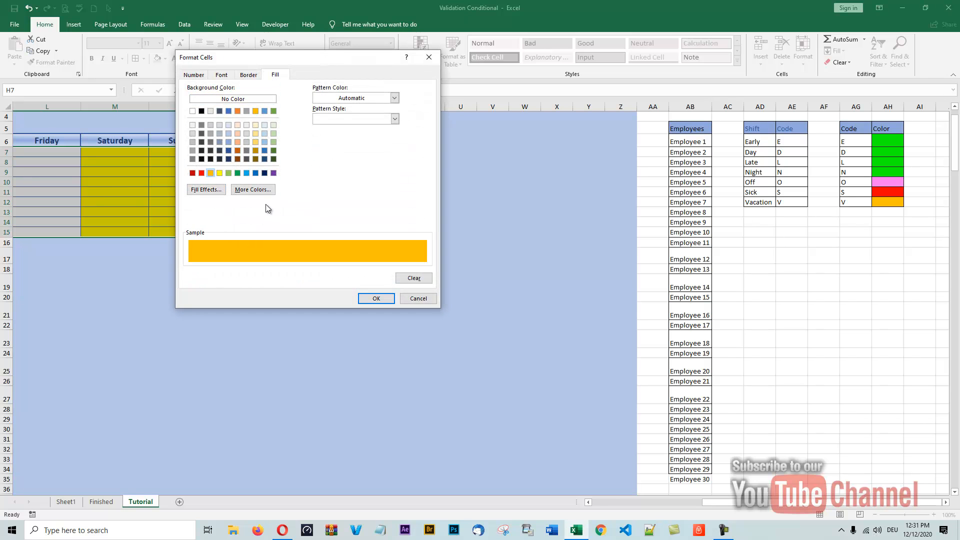
pyautogui.click(372, 298)
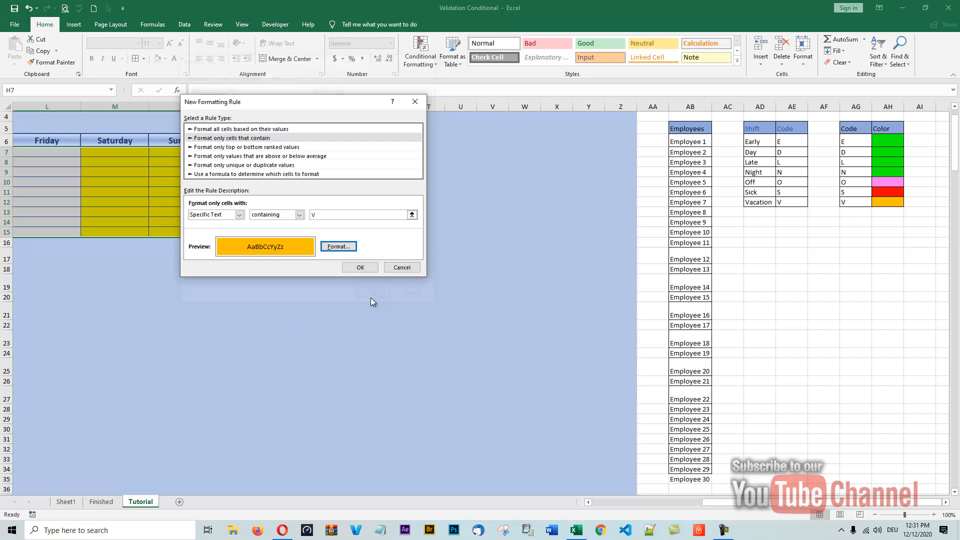
pyautogui.click(352, 268)
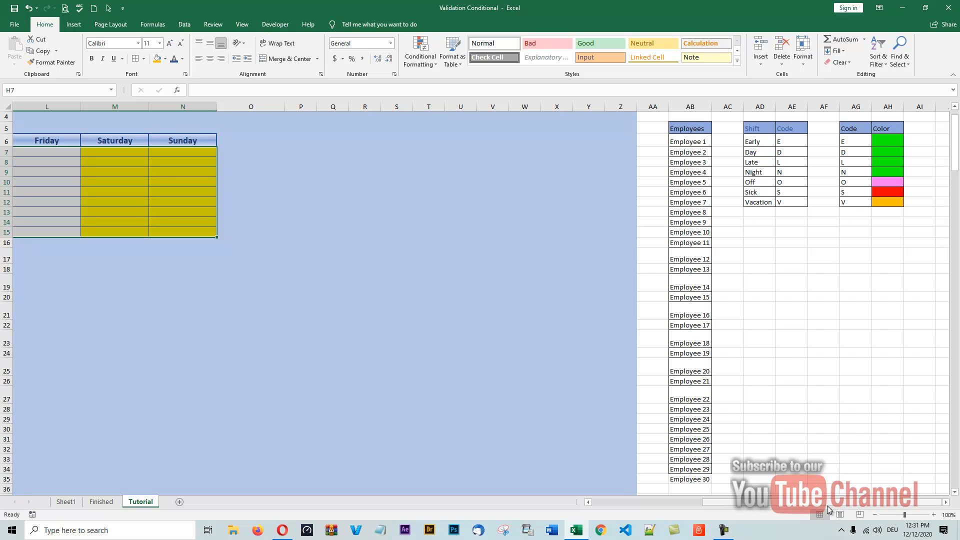
# - Set the Monday shift to D for Employee 1 and O for Employee 4 from the cells' dropdown lists
pyautogui.moveTo(829, 503); pyautogui.dragTo(700, 504)
pyautogui.click(480, 306)
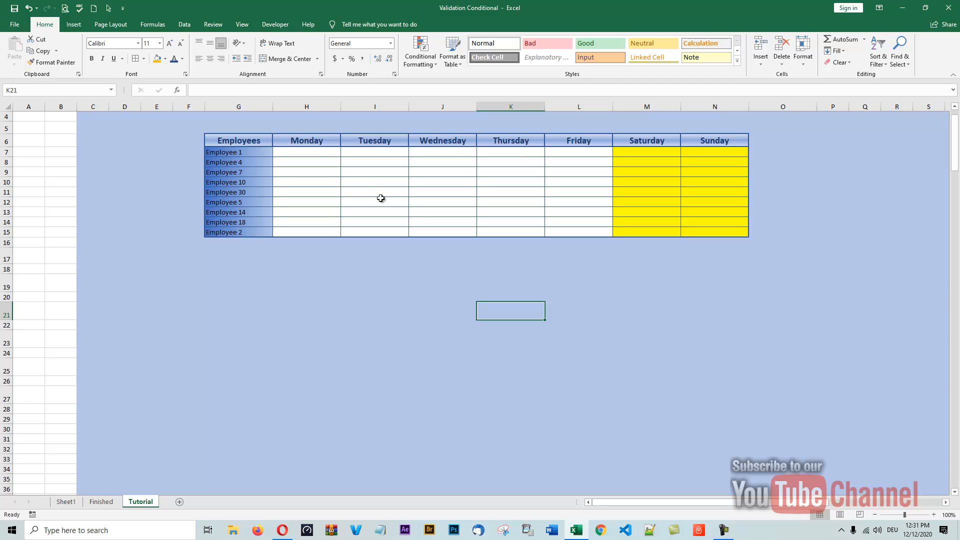
pyautogui.click(313, 151)
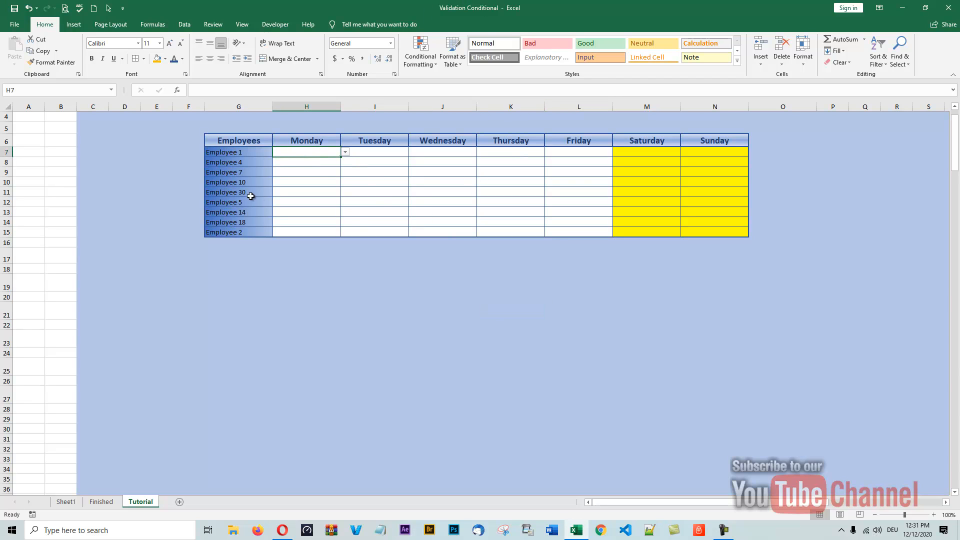
pyautogui.click(345, 152)
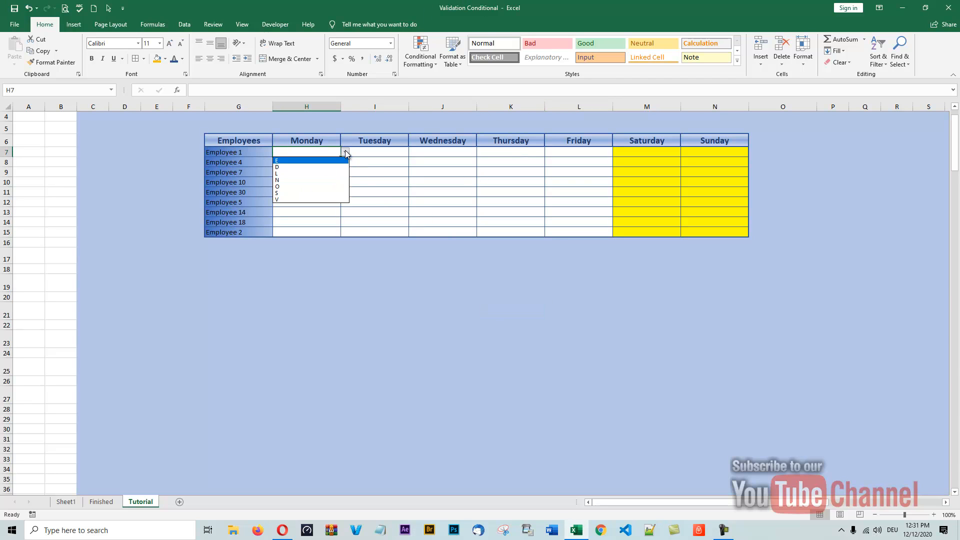
pyautogui.click(279, 167)
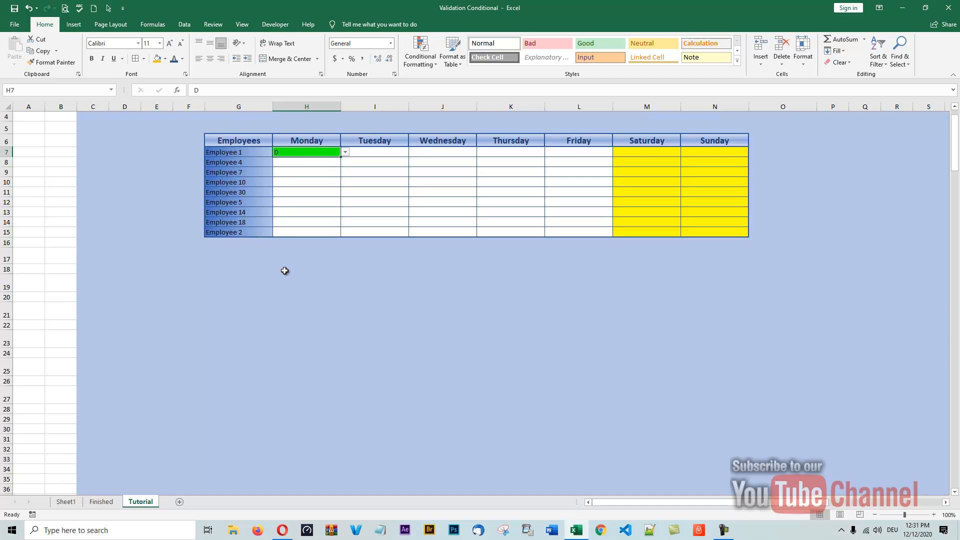
pyautogui.click(306, 163)
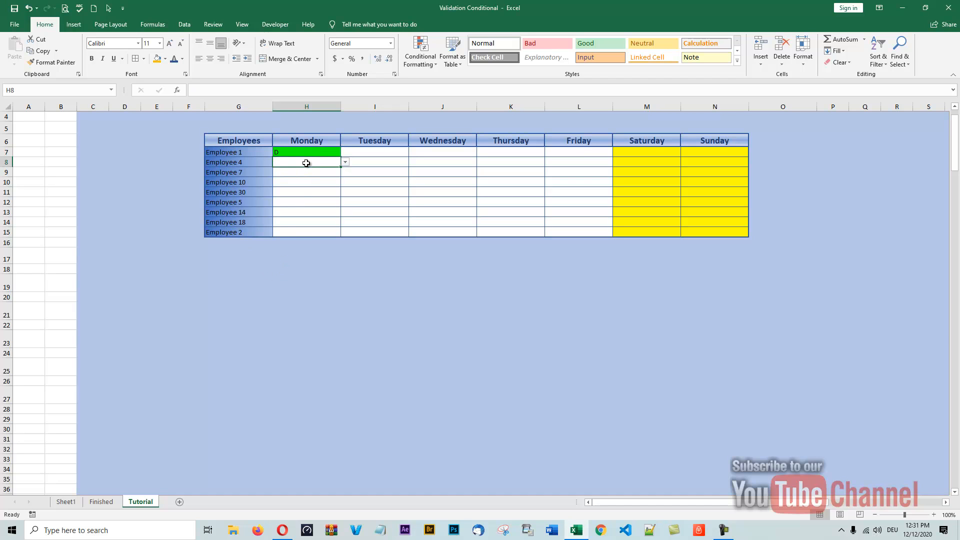
pyautogui.click(345, 162)
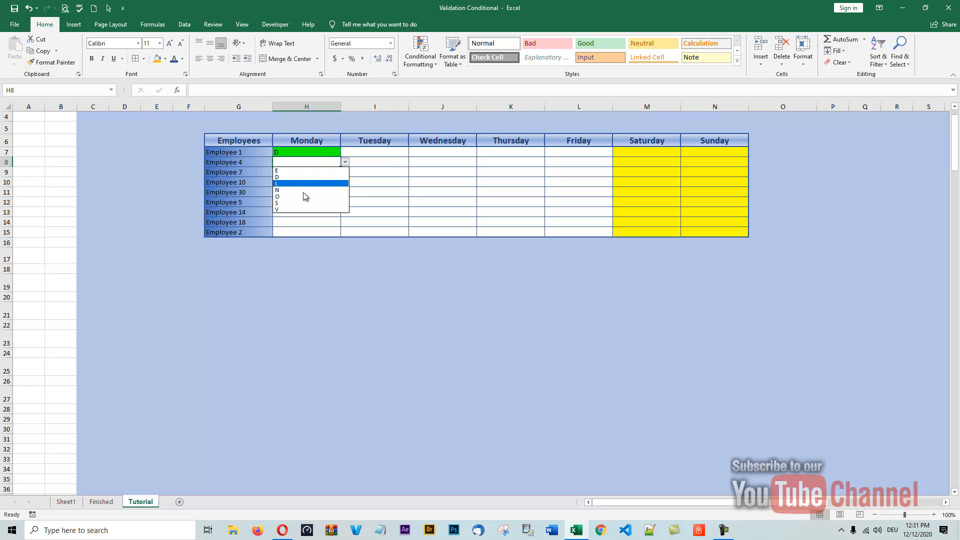
pyautogui.click(277, 196)
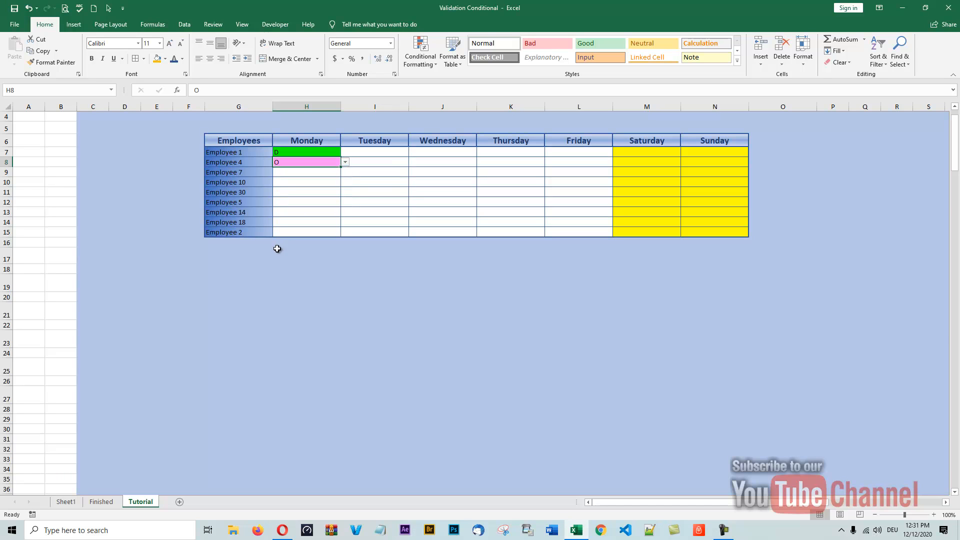
# - Choose S as the Monday shift for Employee 7 and V for Employee 10
pyautogui.click(312, 172)
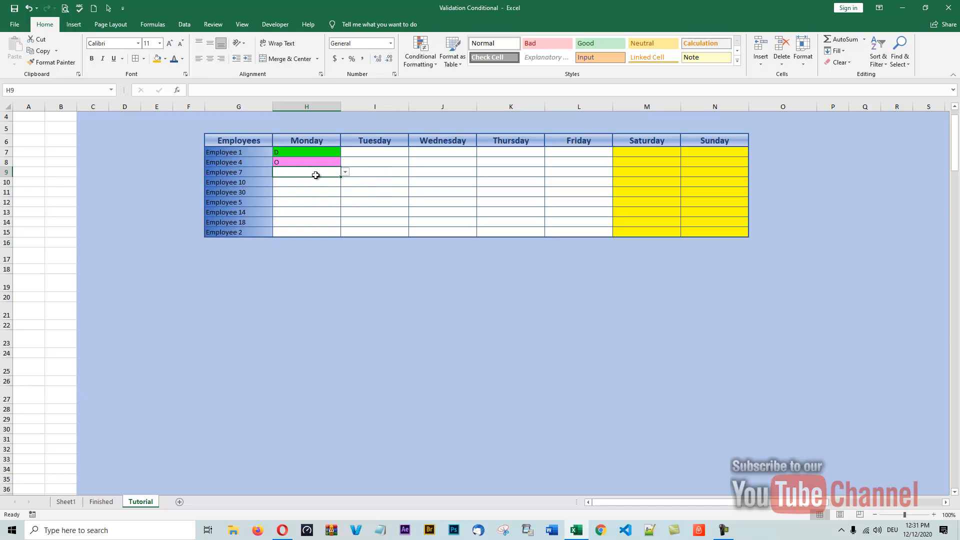
pyautogui.click(345, 173)
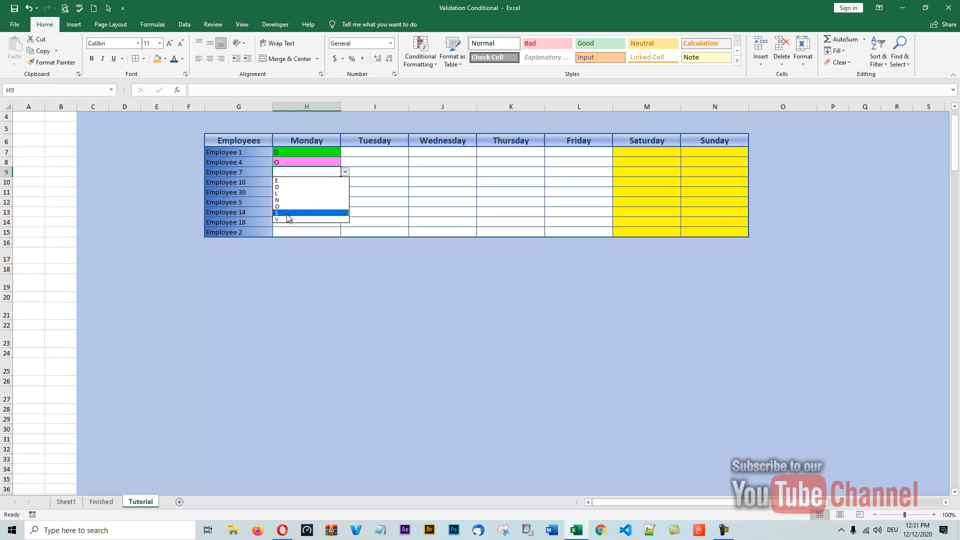
pyautogui.click(291, 218)
pyautogui.click(314, 182)
pyautogui.click(345, 183)
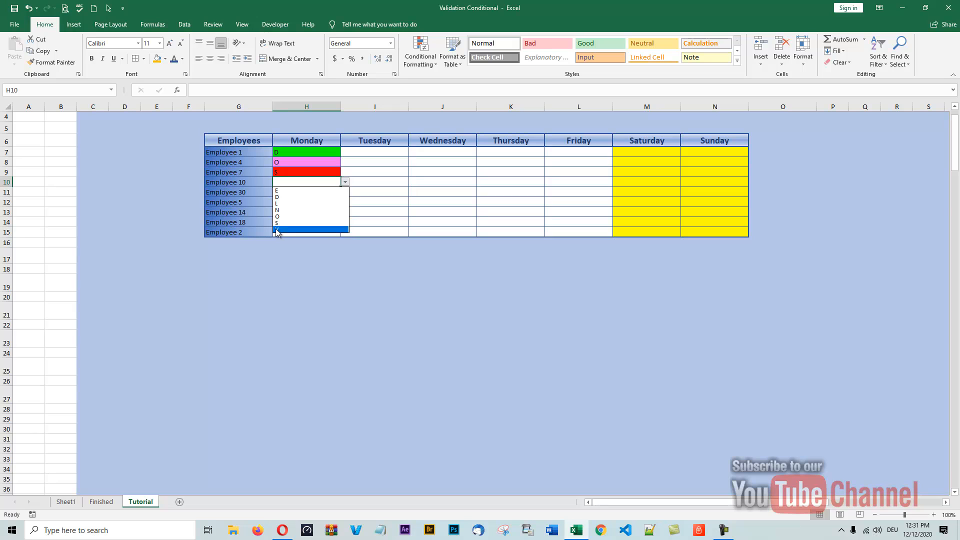
pyautogui.click(278, 229)
# - Choose E as the Monday shift for Employee 30 and L for Employee 5
pyautogui.click(333, 193)
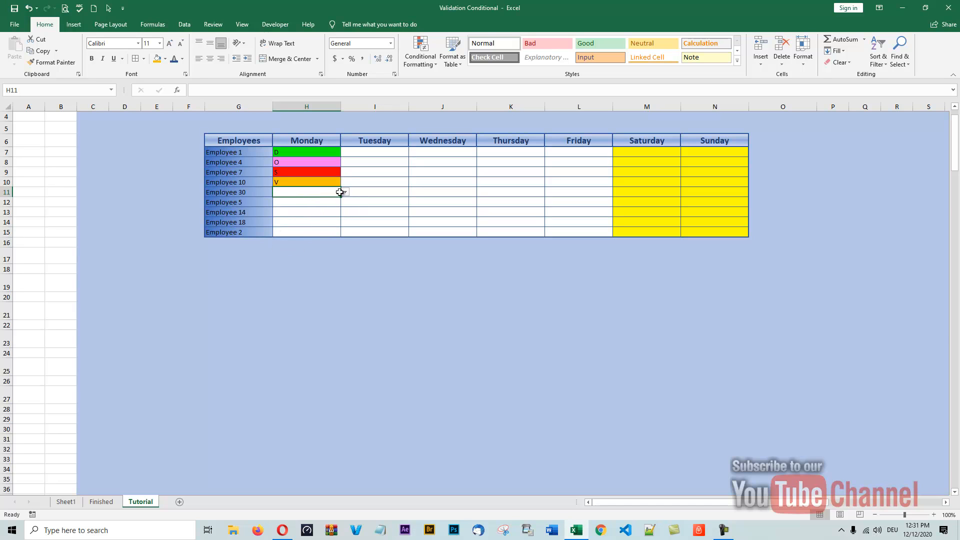
pyautogui.click(345, 192)
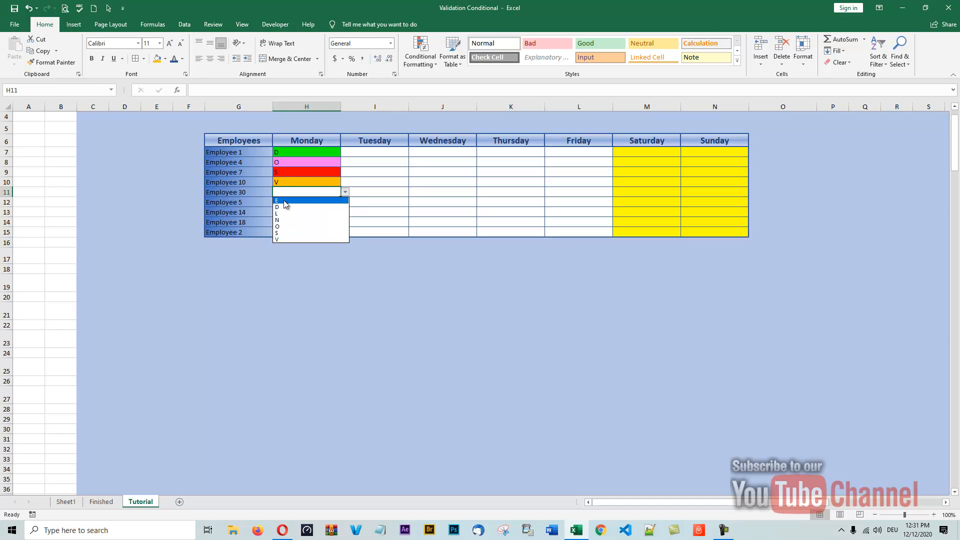
pyautogui.click(284, 203)
pyautogui.click(322, 204)
pyautogui.click(345, 203)
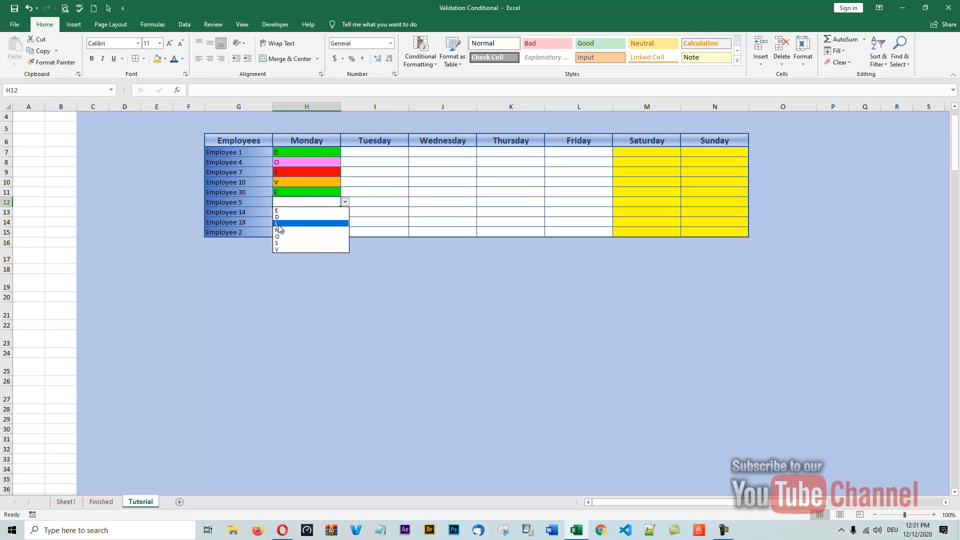
pyautogui.click(279, 223)
# - Choose N as the Monday shift for Employee 14 and D for Employee 18
pyautogui.click(300, 212)
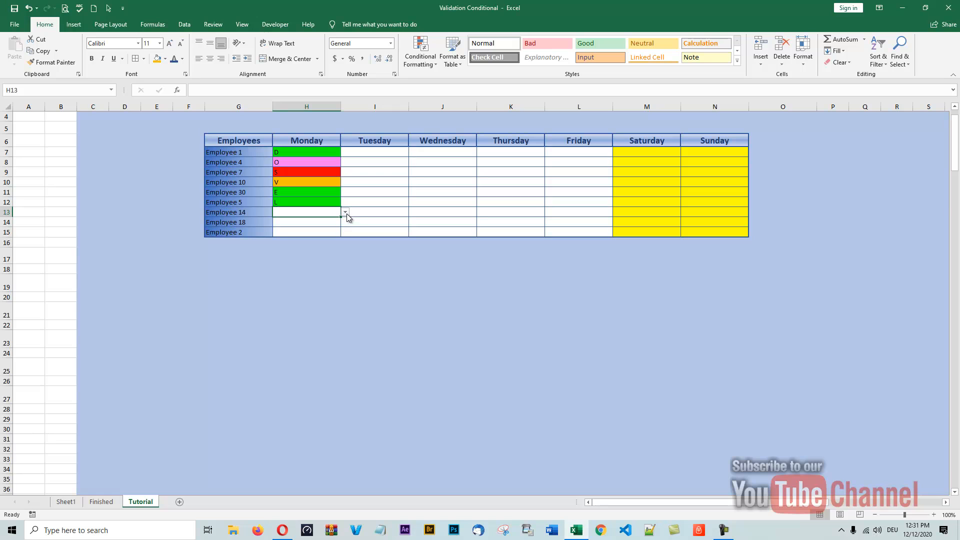
pyautogui.click(346, 213)
pyautogui.click(279, 241)
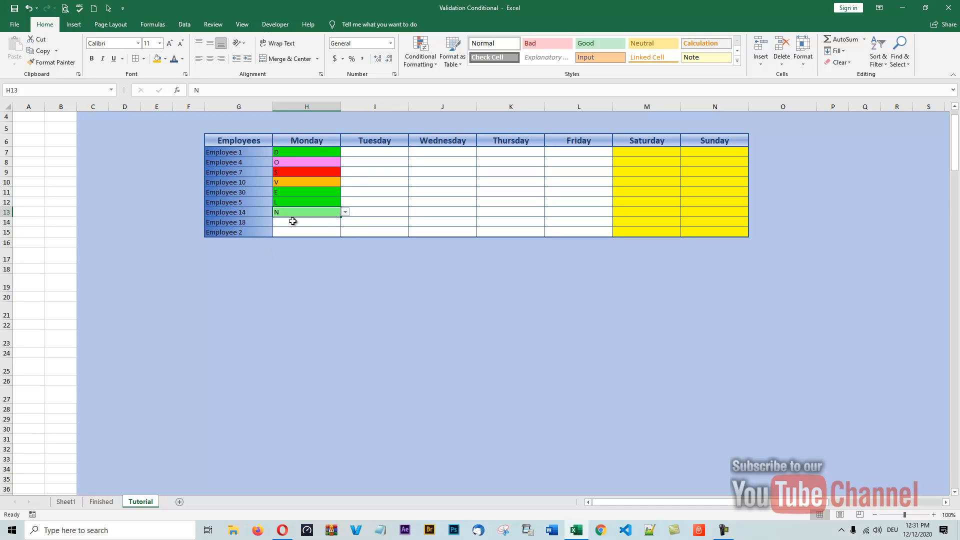
pyautogui.click(301, 221)
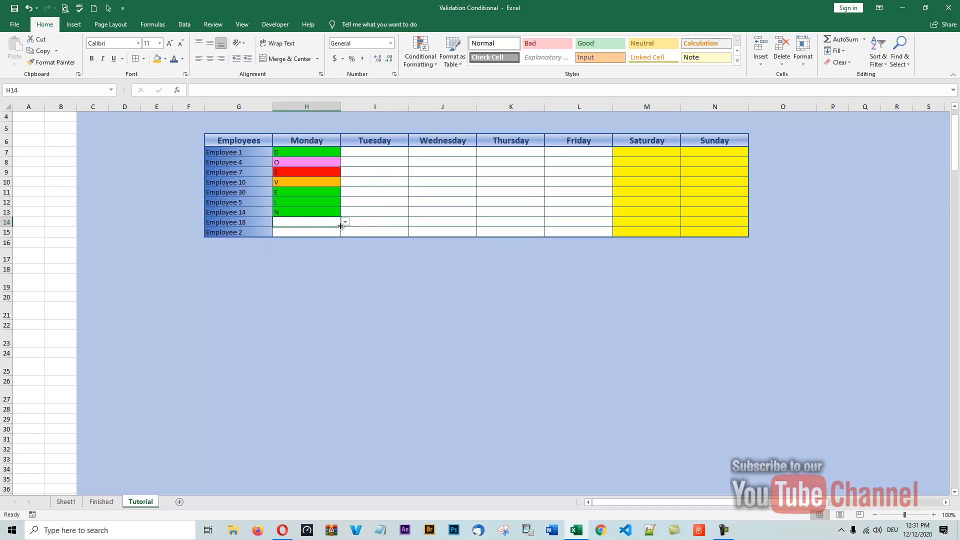
pyautogui.click(345, 222)
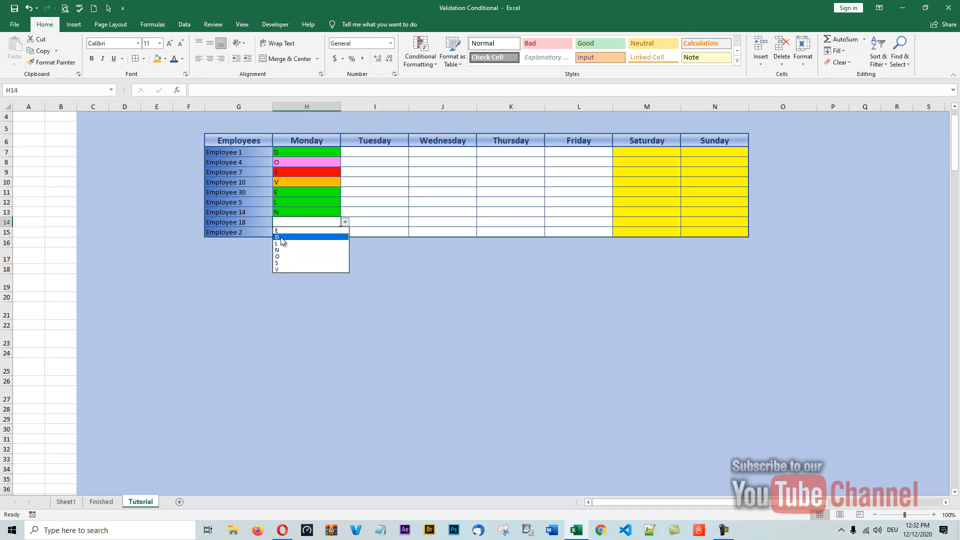
pyautogui.click(283, 238)
# - Choose L as the Monday shift for Employee 2 and deselect the schedule
pyautogui.click(293, 235)
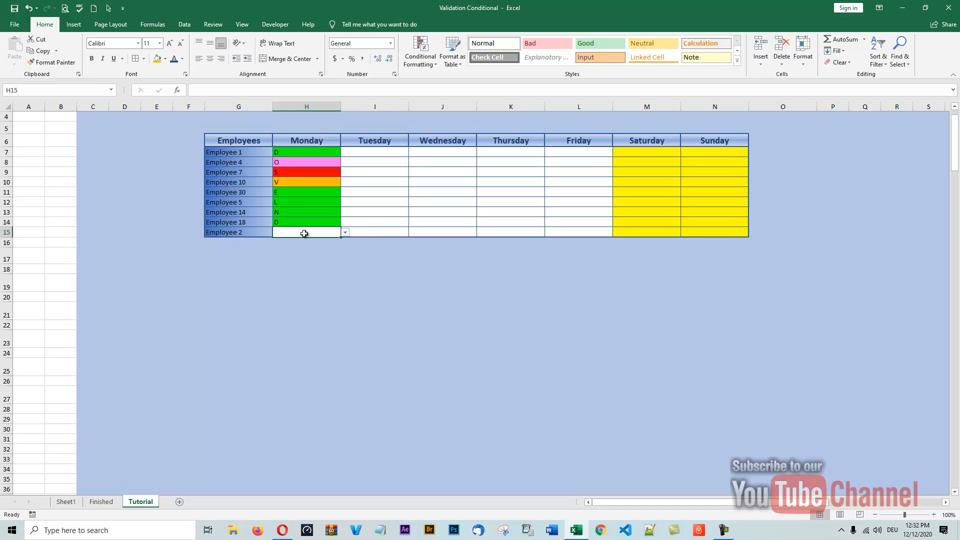
pyautogui.click(345, 233)
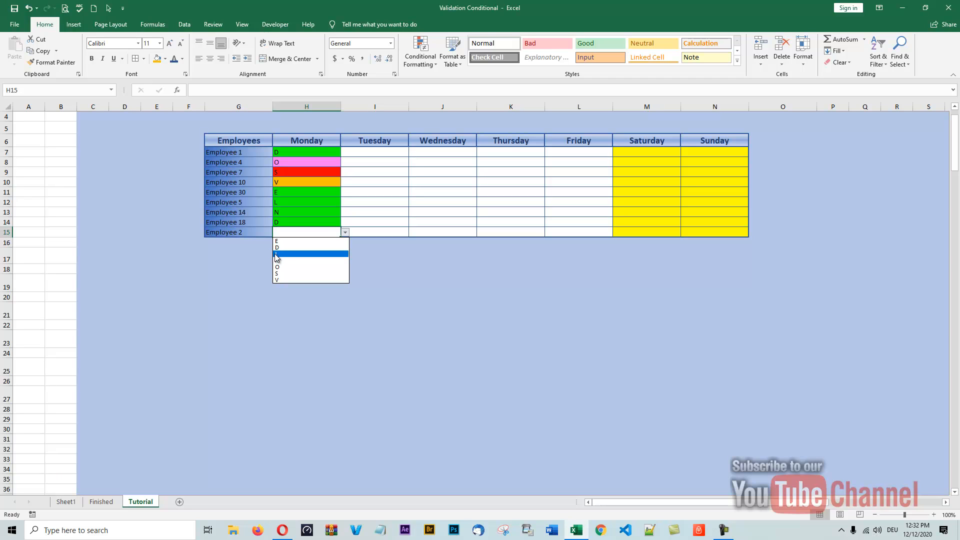
pyautogui.click(277, 255)
pyautogui.click(310, 253)
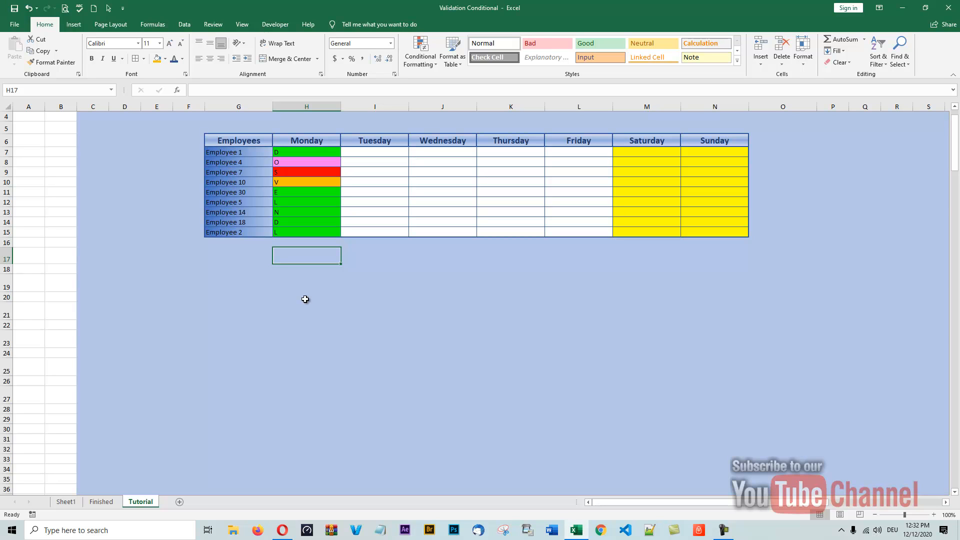
# - On the Finished sheet, locate the solid black square among the Webdings symbols used for the legend, without inserting it
pyautogui.click(99, 502)
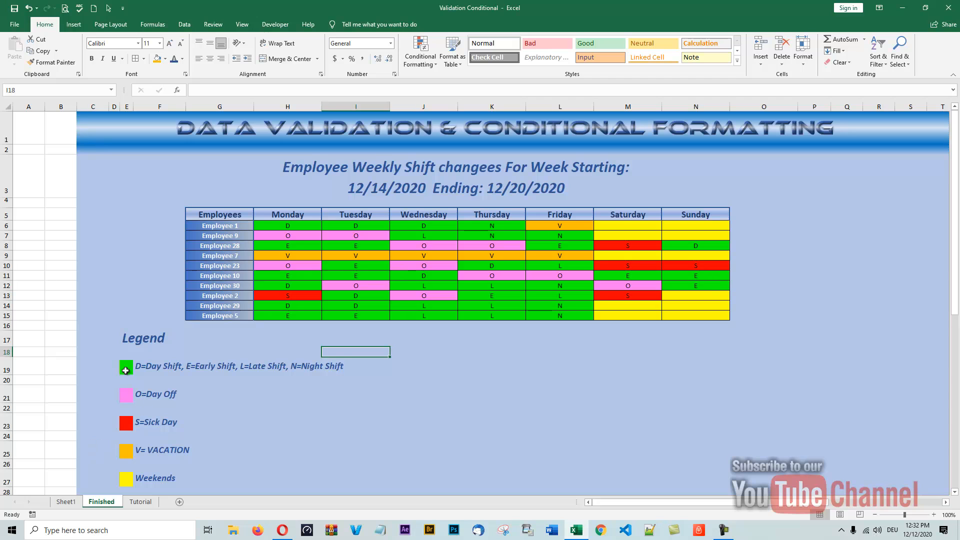
pyautogui.click(73, 25)
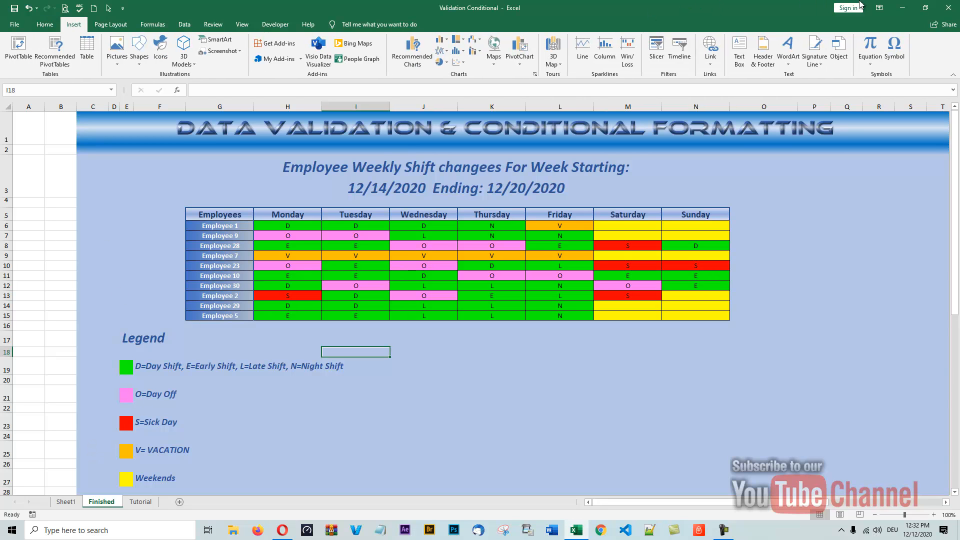
pyautogui.click(893, 55)
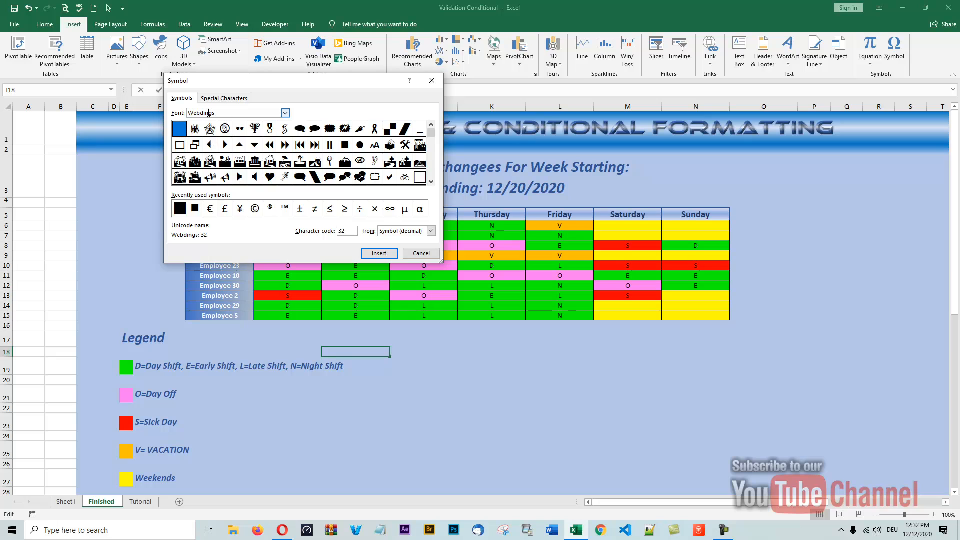
pyautogui.click(285, 131)
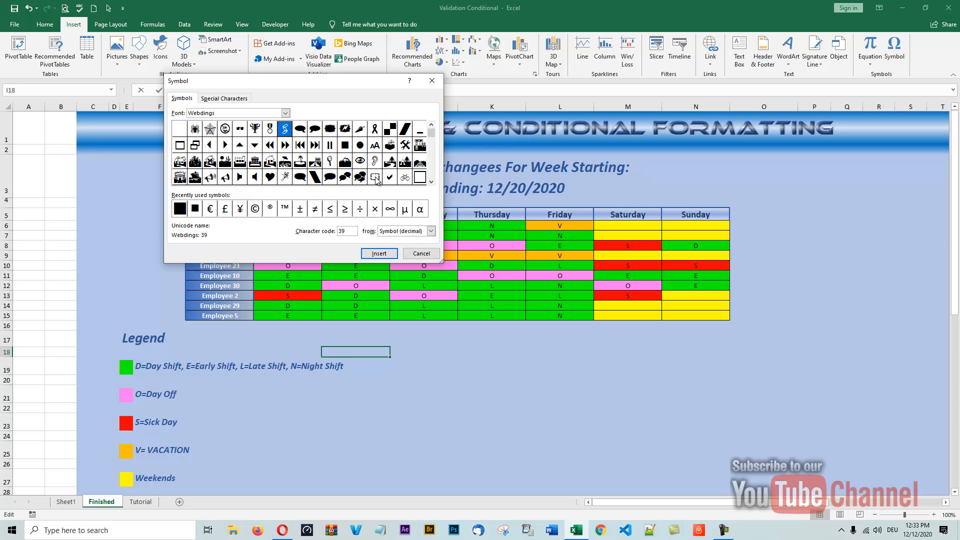
pyautogui.scroll(-2, 429, 180)
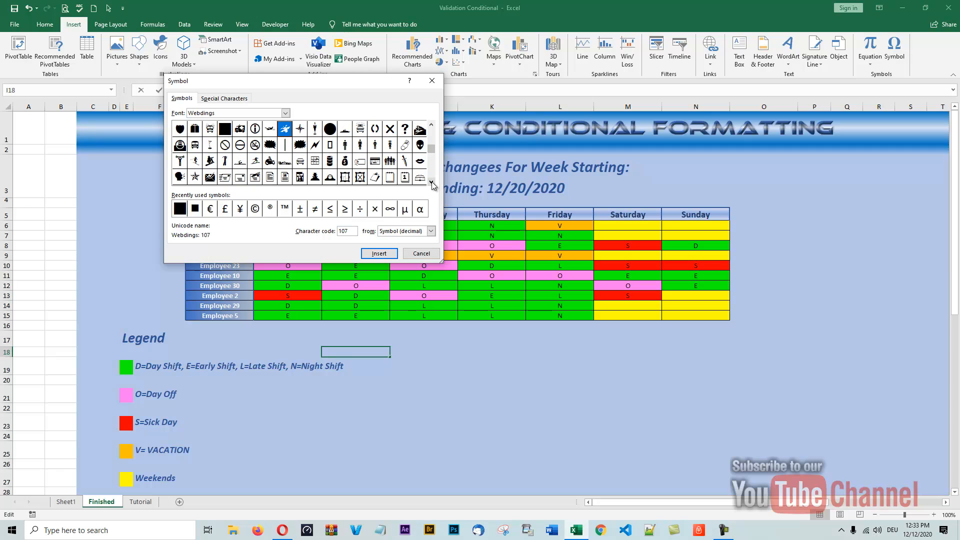
pyautogui.click(226, 132)
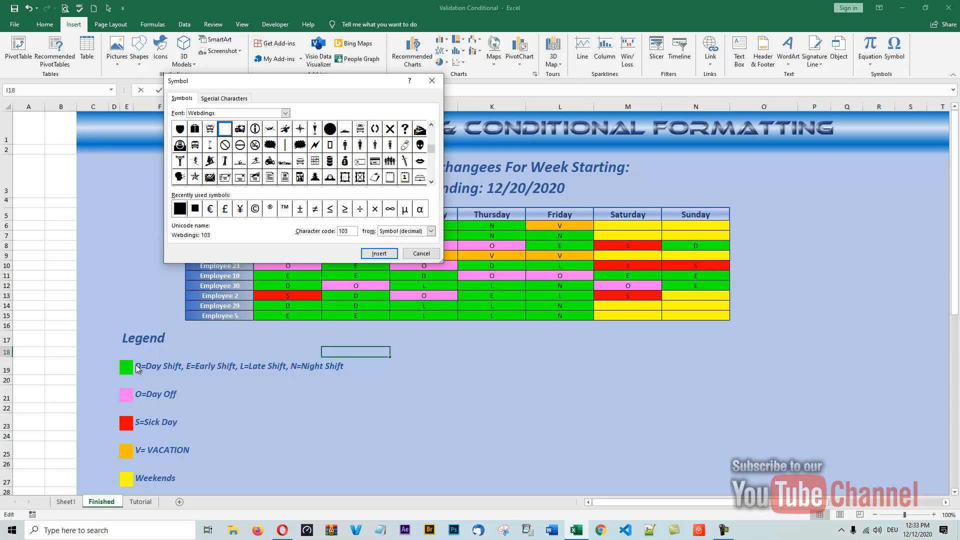
pyautogui.click(420, 254)
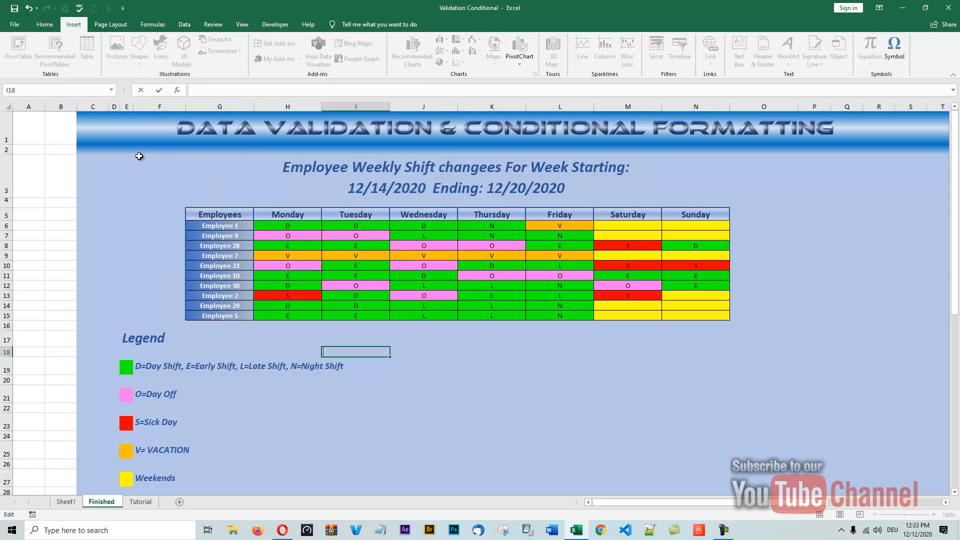
pyautogui.click(443, 350)
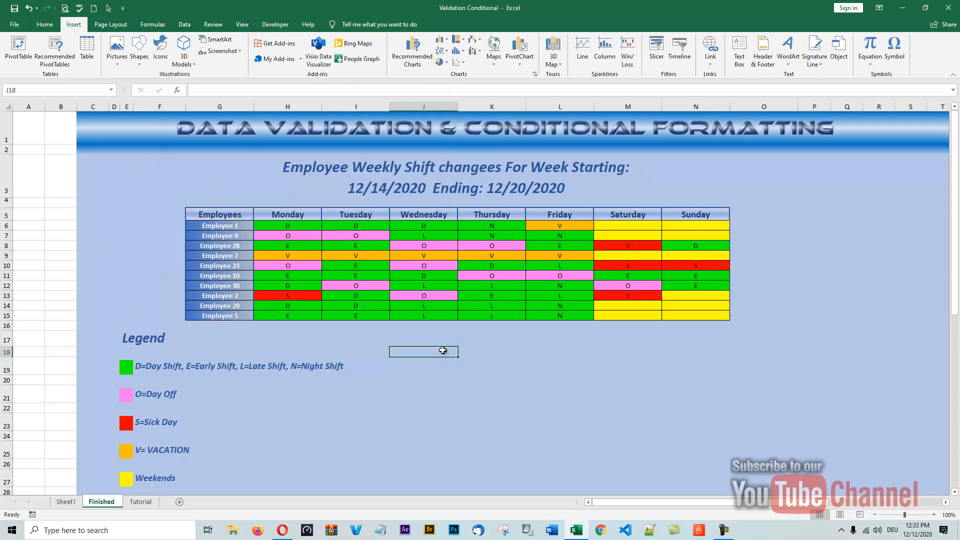
# - Apply the recently used bright green as the font color of the Day Shift legend square, then deselect it
pyautogui.click(45, 24)
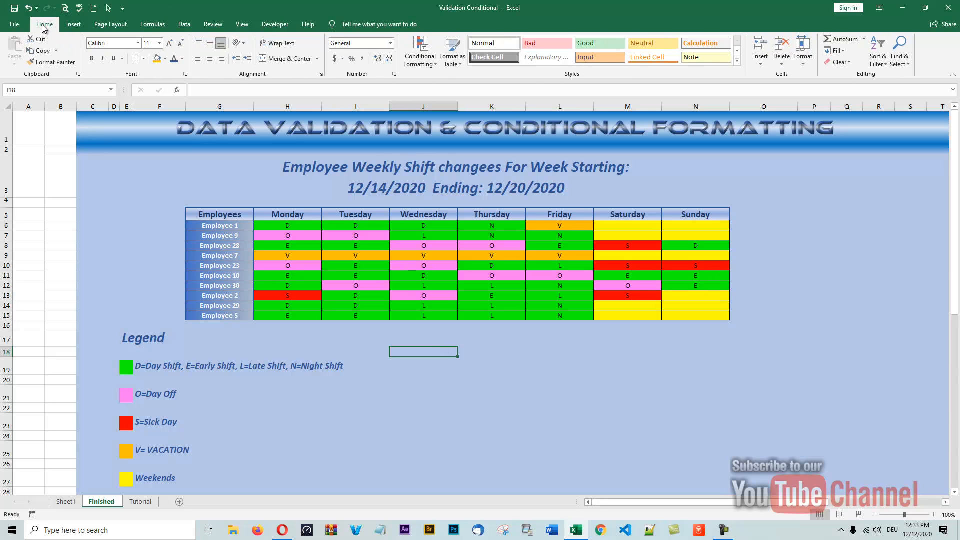
pyautogui.click(124, 370)
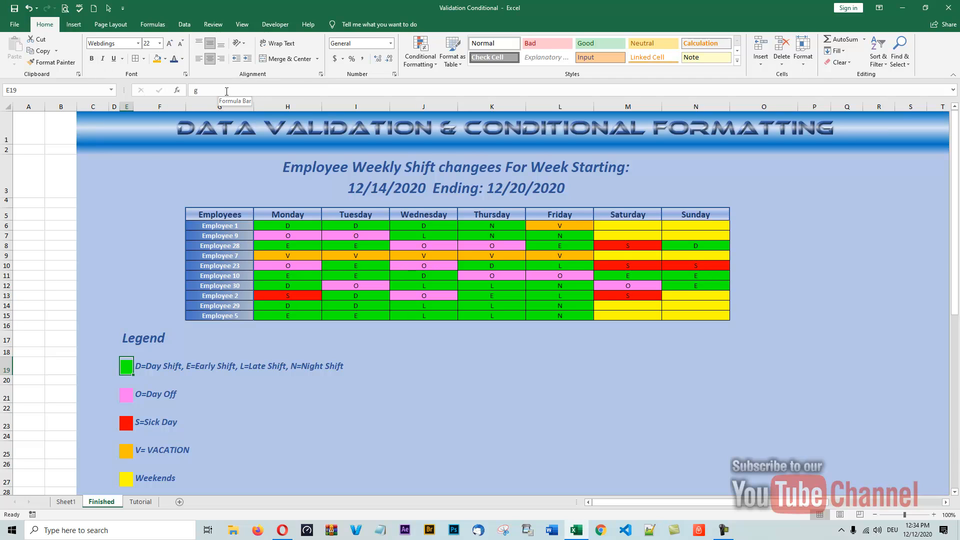
pyautogui.click(181, 59)
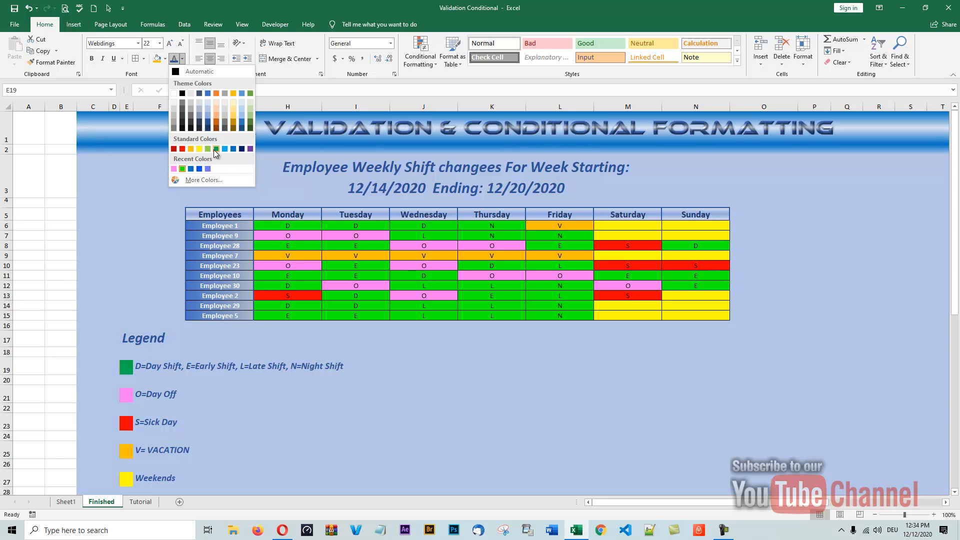
pyautogui.click(182, 169)
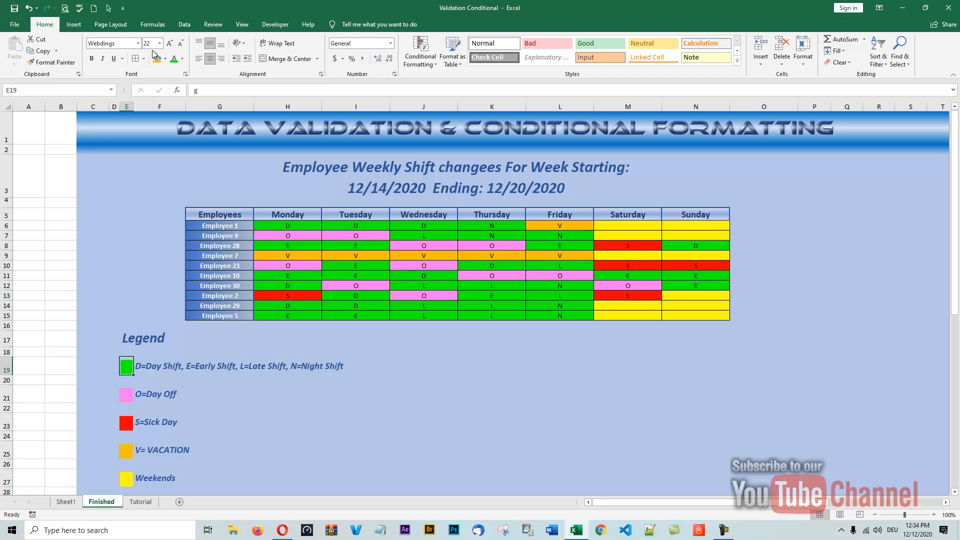
pyautogui.click(209, 381)
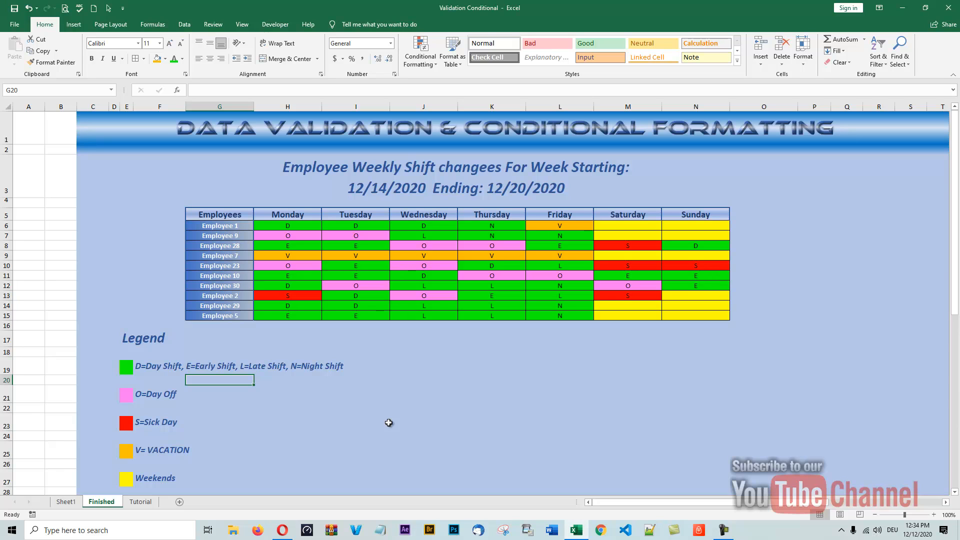
# - On the Tutorial sheet, choose S as the Saturday shift for Employee 1 and deselect the schedule
pyautogui.click(140, 502)
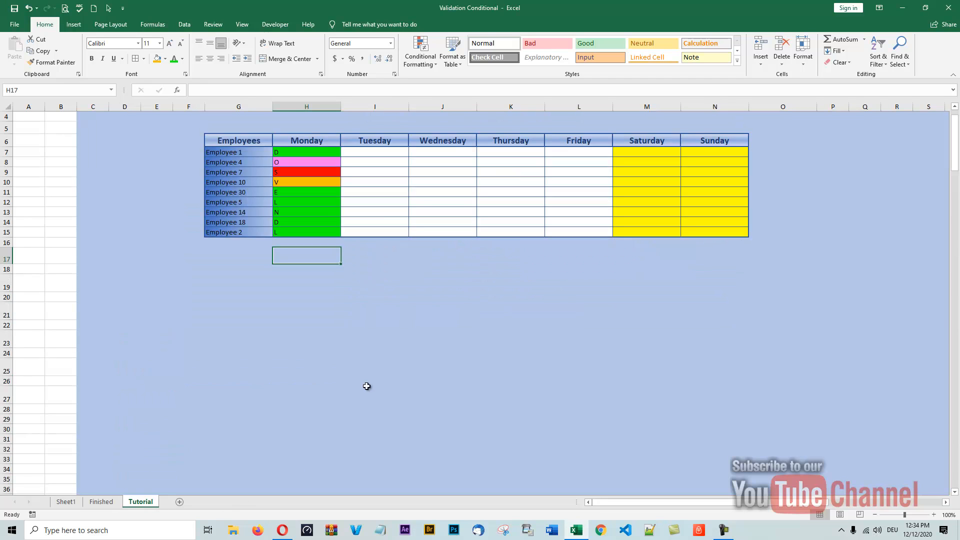
pyautogui.click(645, 152)
pyautogui.click(685, 152)
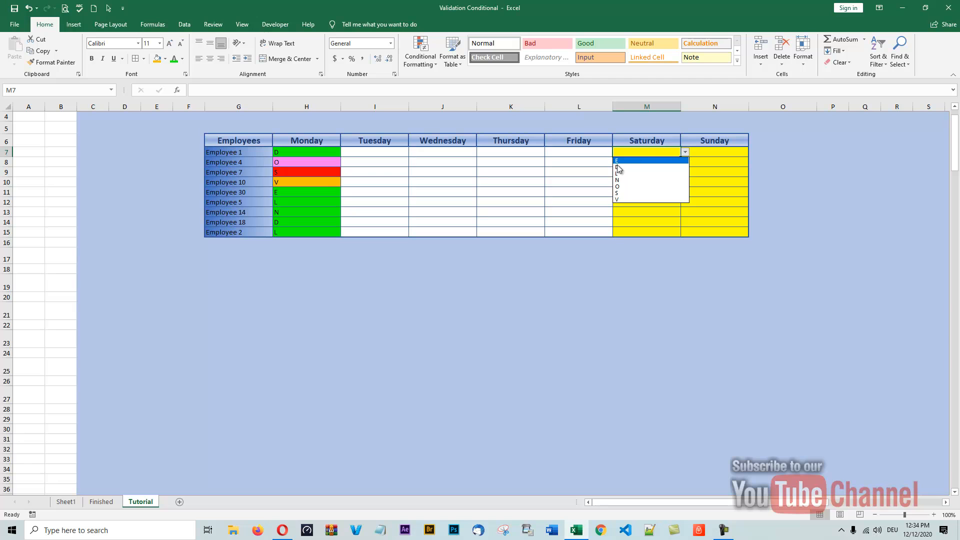
pyautogui.click(619, 193)
pyautogui.click(663, 300)
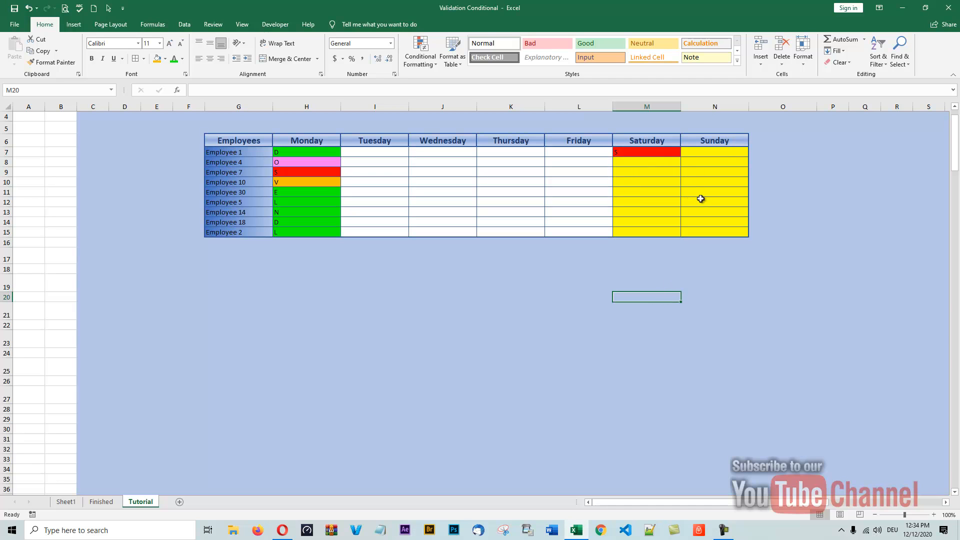
# - Choose N as the Sunday shift for Employee 10
pyautogui.click(691, 184)
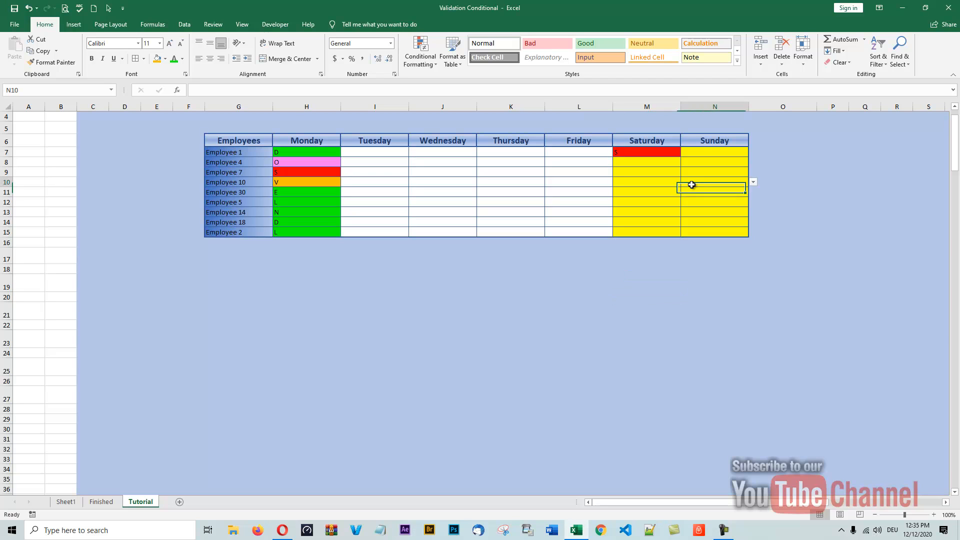
pyautogui.click(752, 182)
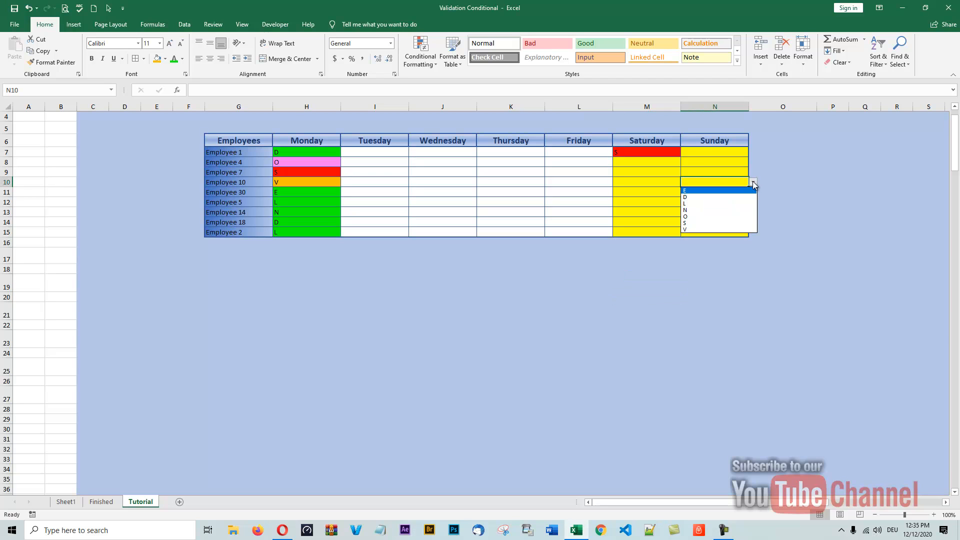
pyautogui.click(691, 210)
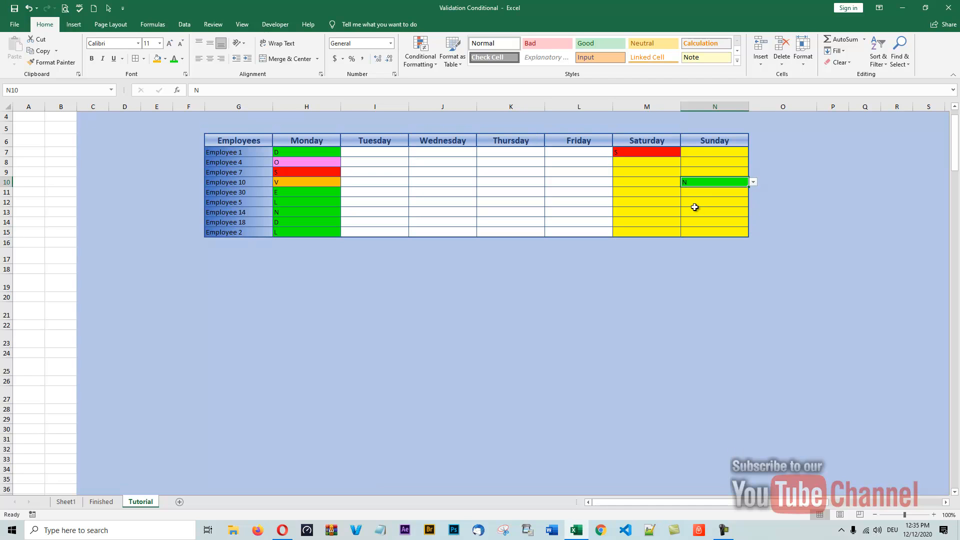
pyautogui.click(708, 195)
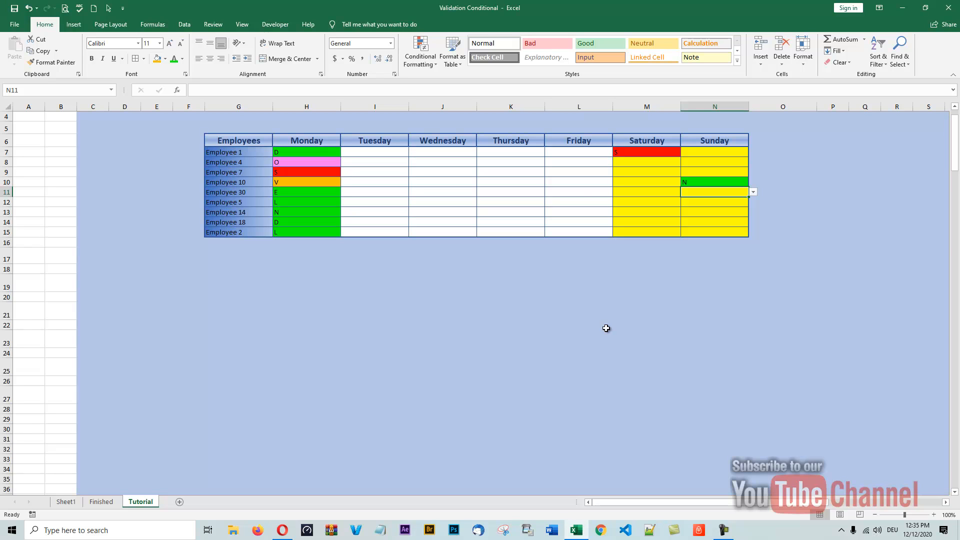
# - Choose O as the Tuesday shift and D as the Wednesday shift for Employee 4
pyautogui.click(369, 160)
pyautogui.click(414, 164)
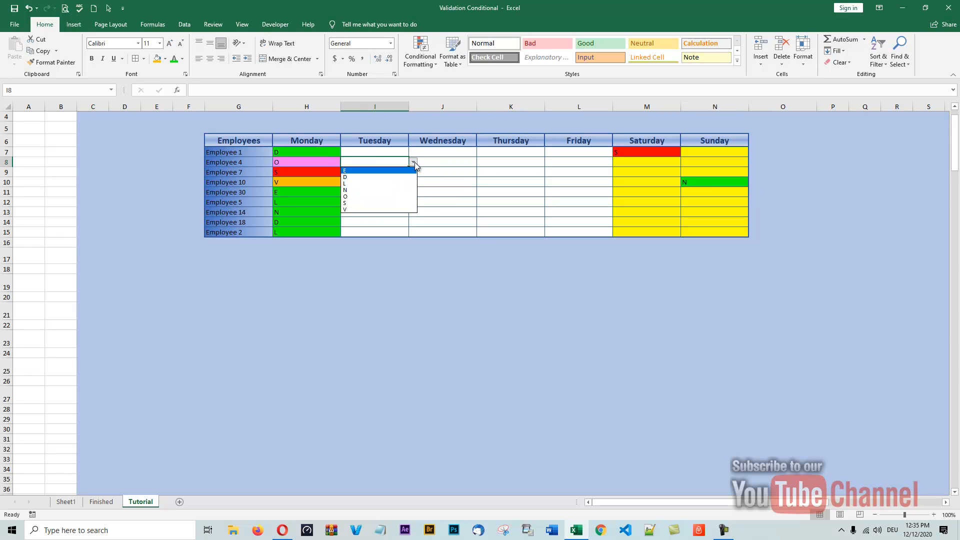
pyautogui.click(348, 197)
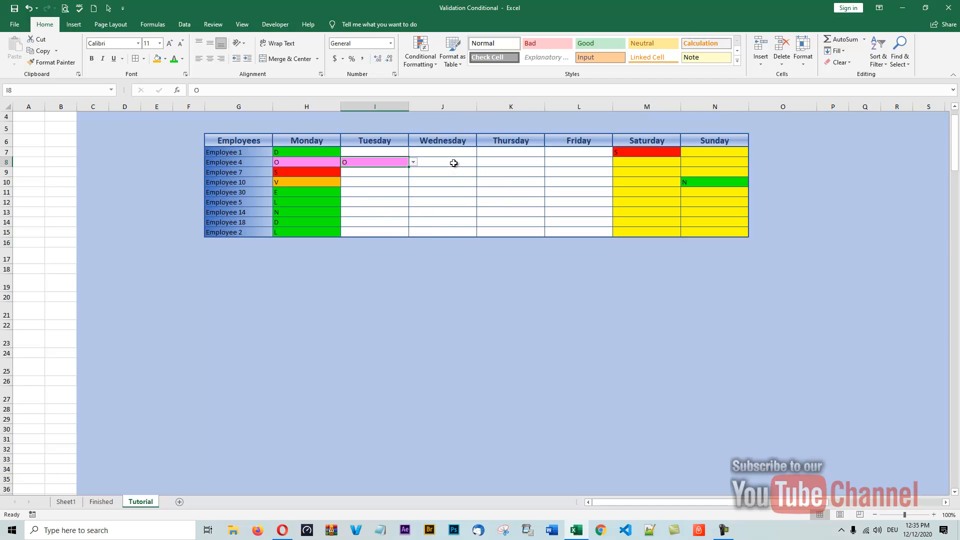
pyautogui.click(453, 163)
pyautogui.click(481, 162)
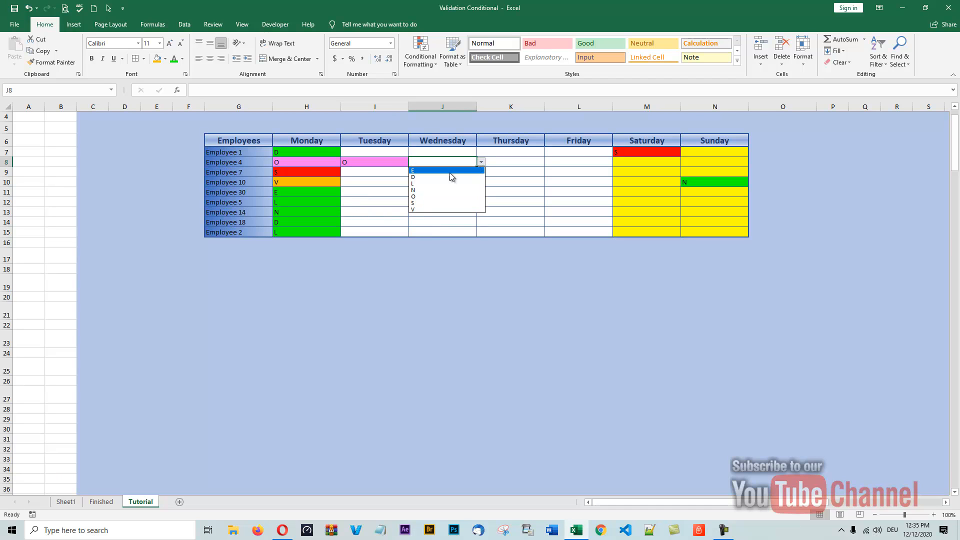
pyautogui.click(419, 175)
# - Choose D as both the Thursday and Friday shifts for Employee 4
pyautogui.click(514, 164)
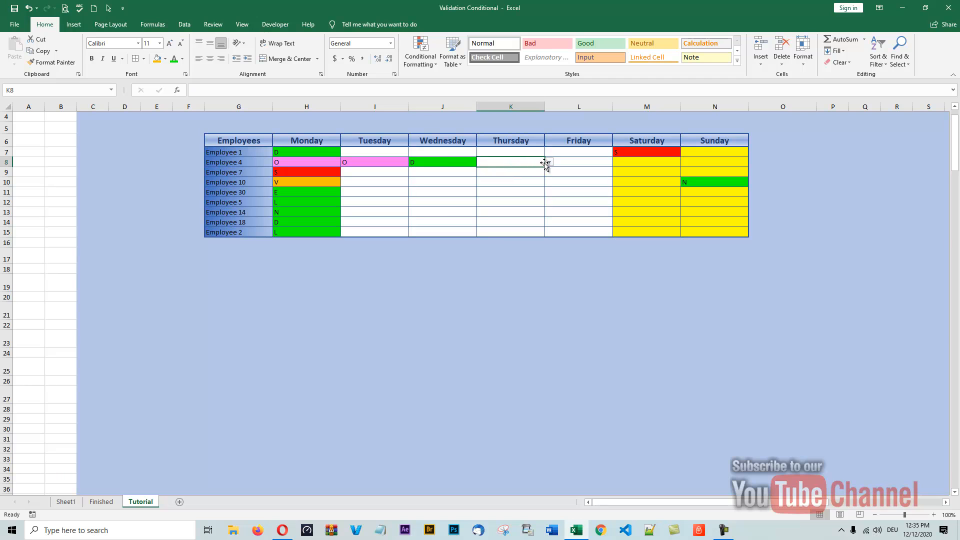
pyautogui.click(552, 162)
pyautogui.click(527, 160)
pyautogui.click(549, 162)
pyautogui.click(481, 179)
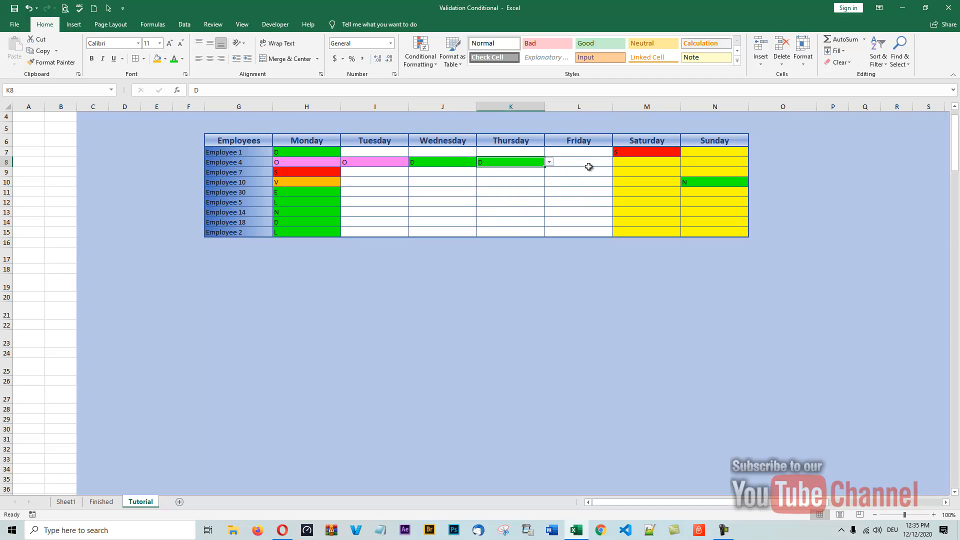
pyautogui.click(589, 165)
pyautogui.click(617, 163)
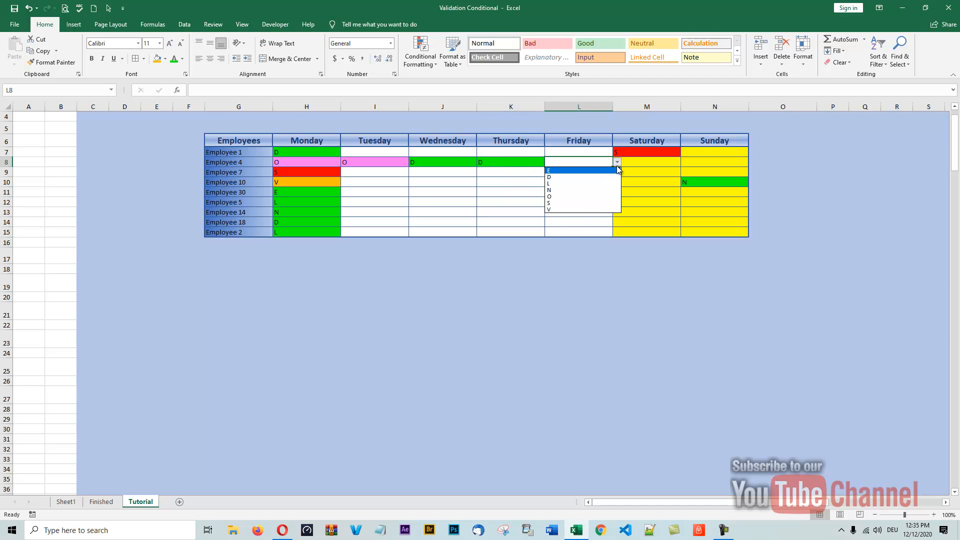
pyautogui.click(562, 178)
# - Choose D as the Saturday shift and S as the Sunday shift for Employee 4
pyautogui.click(664, 166)
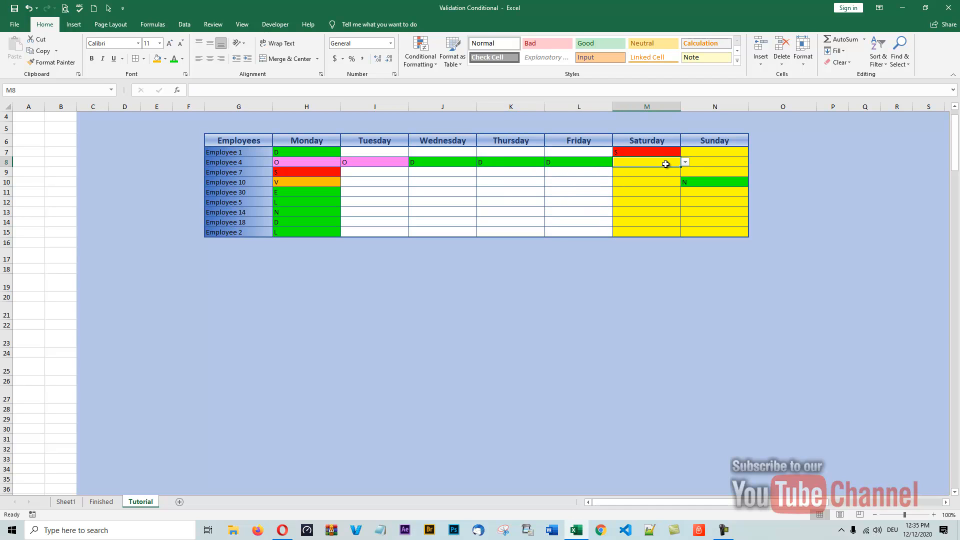
pyautogui.click(685, 163)
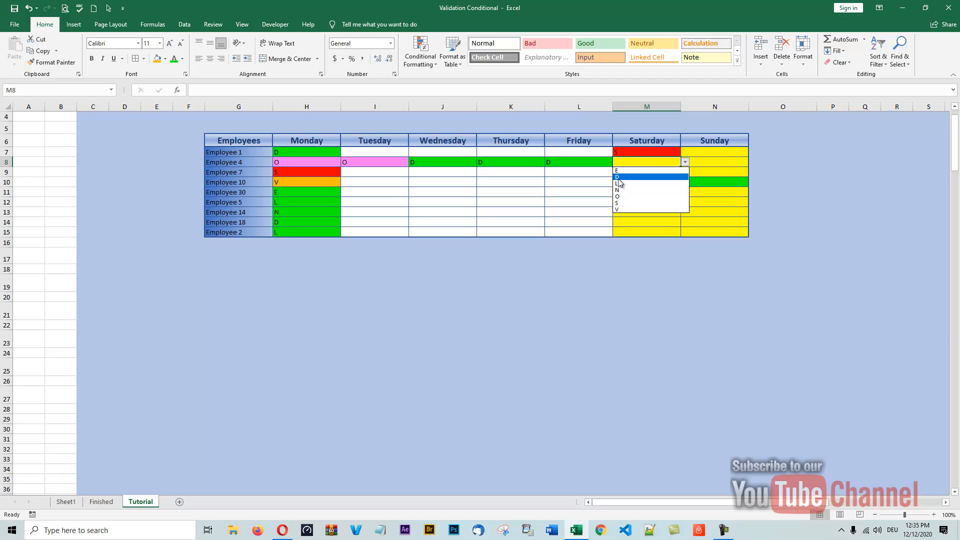
pyautogui.click(662, 178)
pyautogui.click(710, 160)
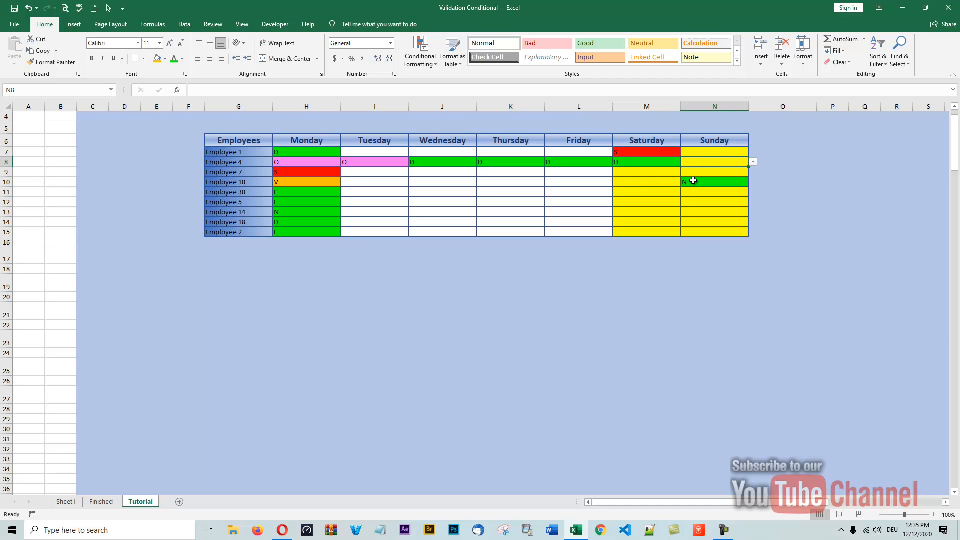
pyautogui.click(752, 162)
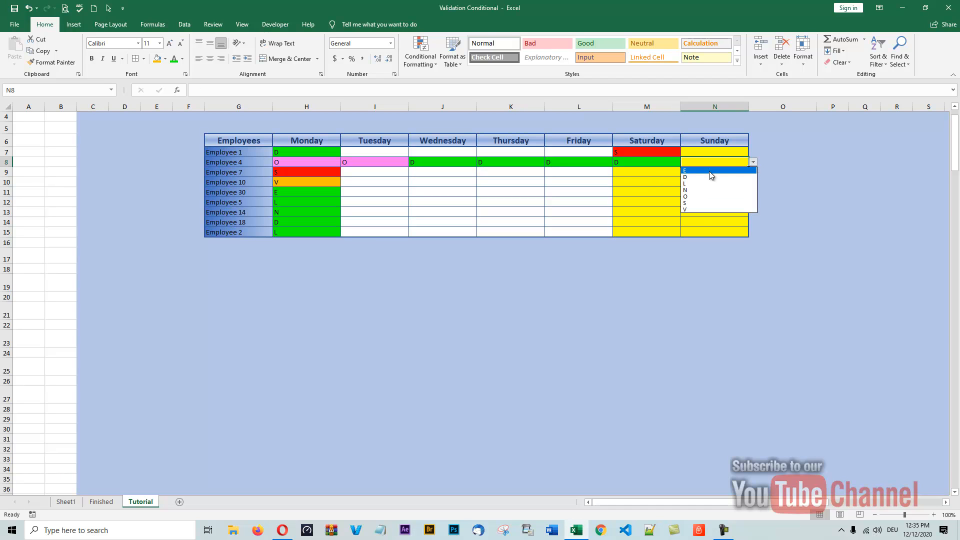
pyautogui.click(684, 204)
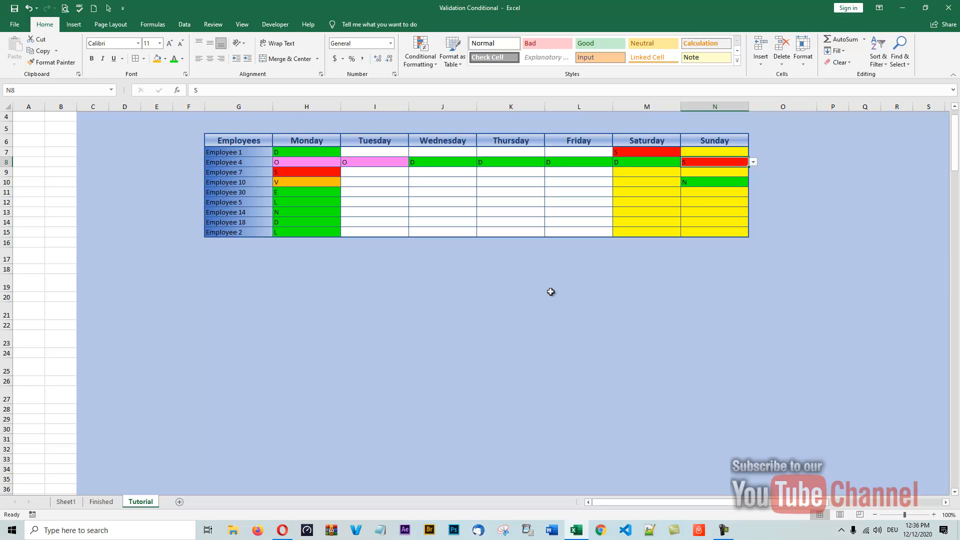
pyautogui.scroll(1, 837, 368)
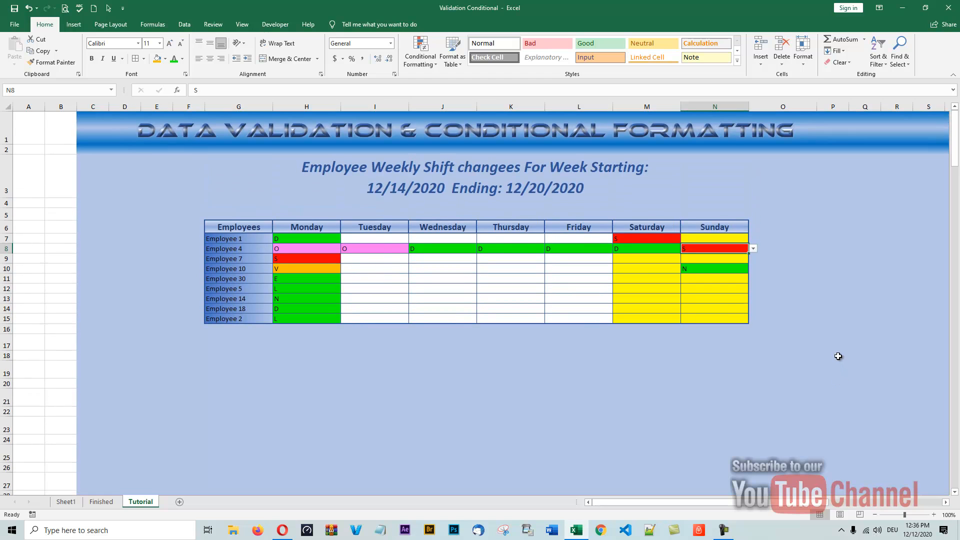